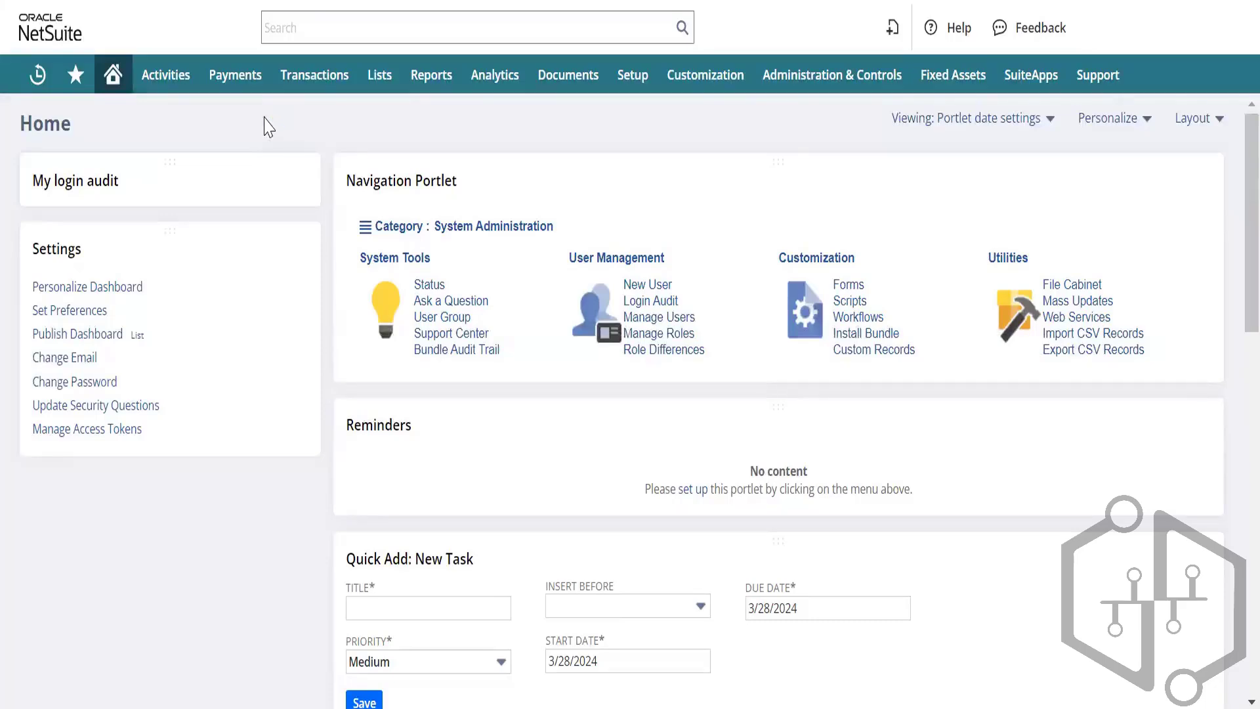
Step: Open the Bills list of 52 vendor bills via Transactions > Payables > Enter Bills
mouse_move(315, 75)
mouse_move(332, 197)
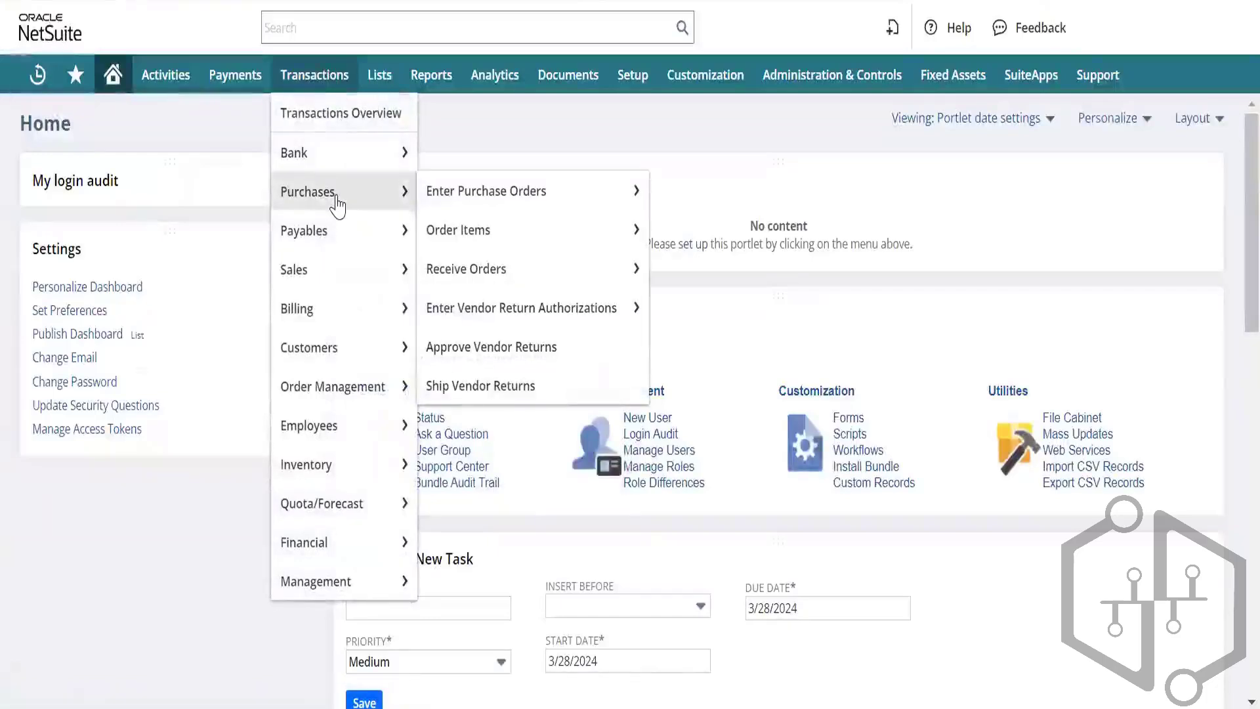
mouse_move(332, 231)
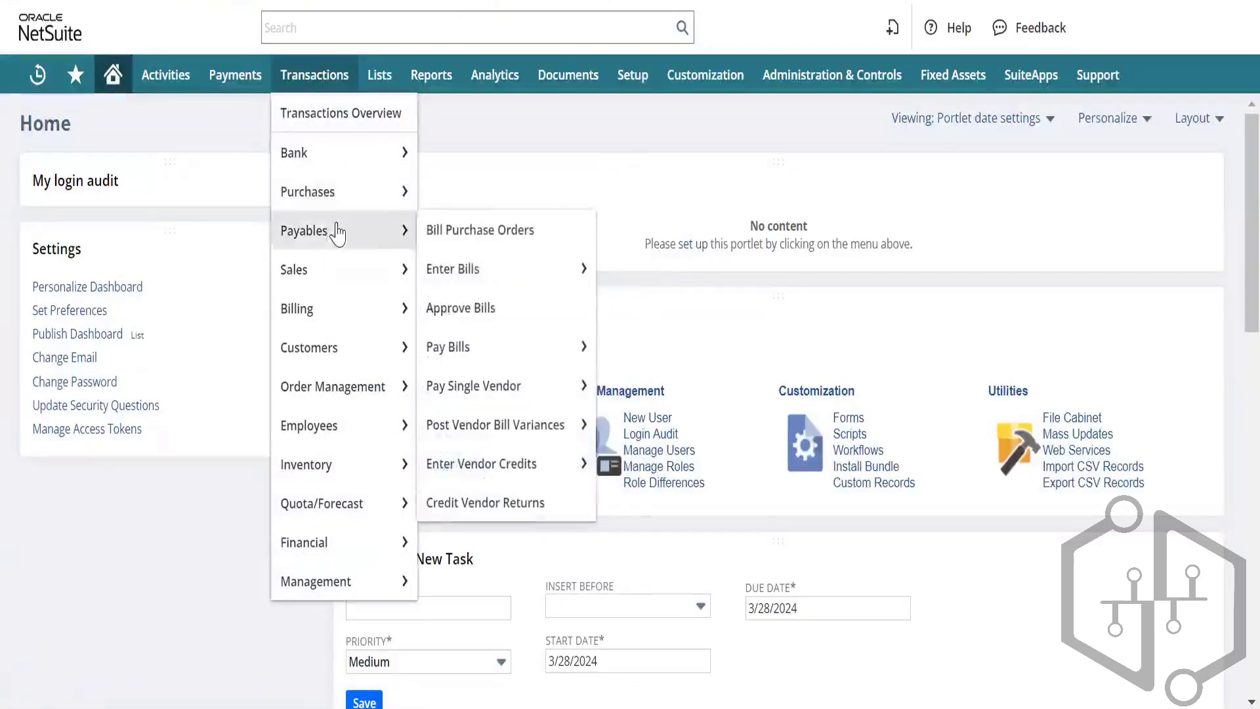
mouse_move(559, 269)
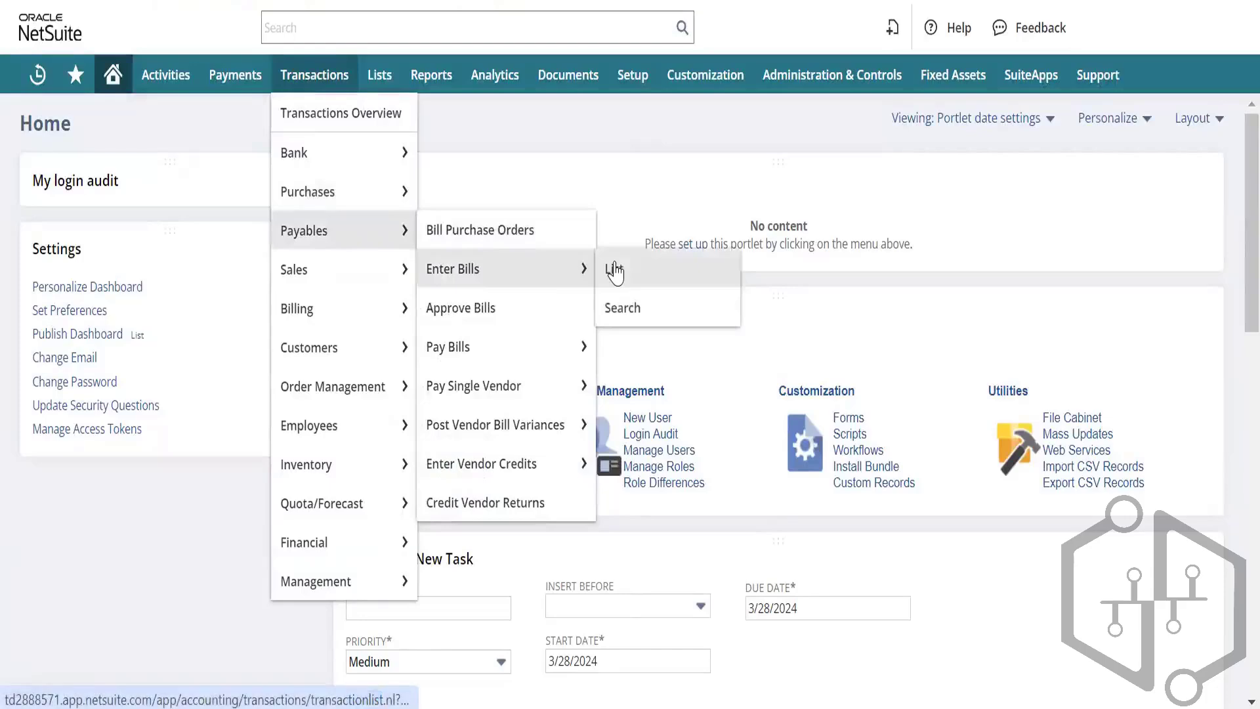
left_click(615, 269)
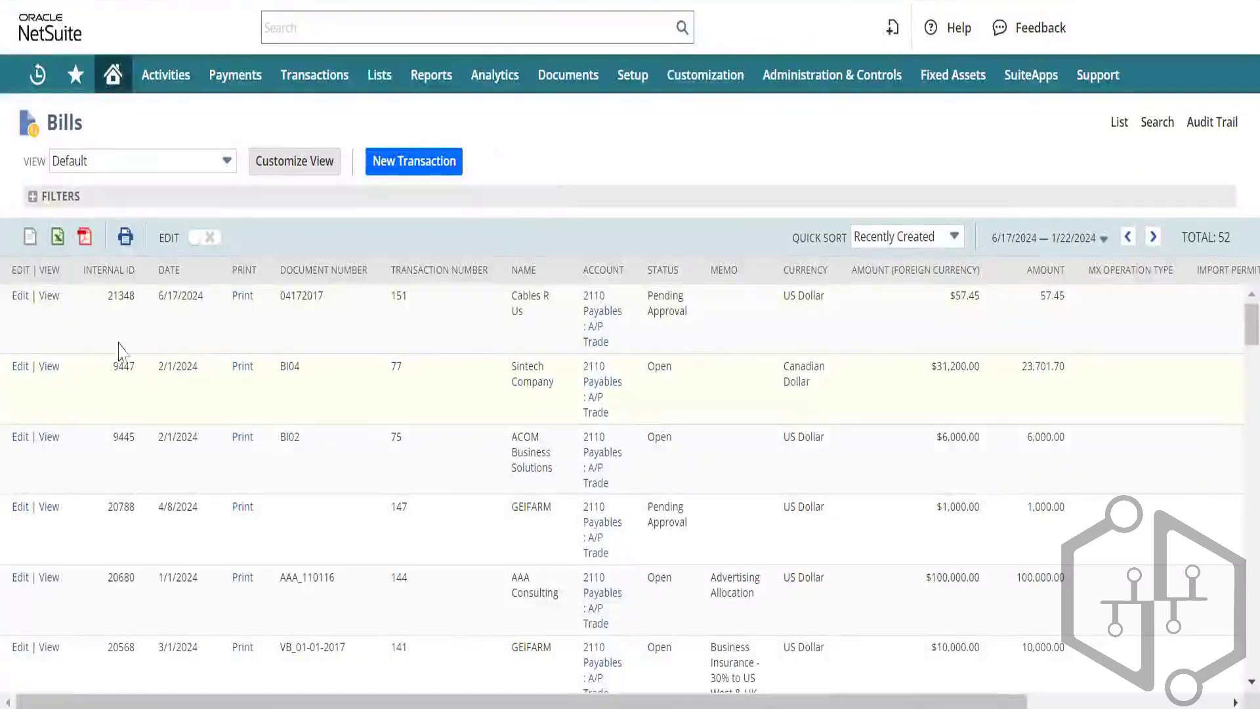
Step: View AAA Consulting bill AAA_110116 for 100,000.00 from further down the Bills list
scroll(115, 344, "down", 1)
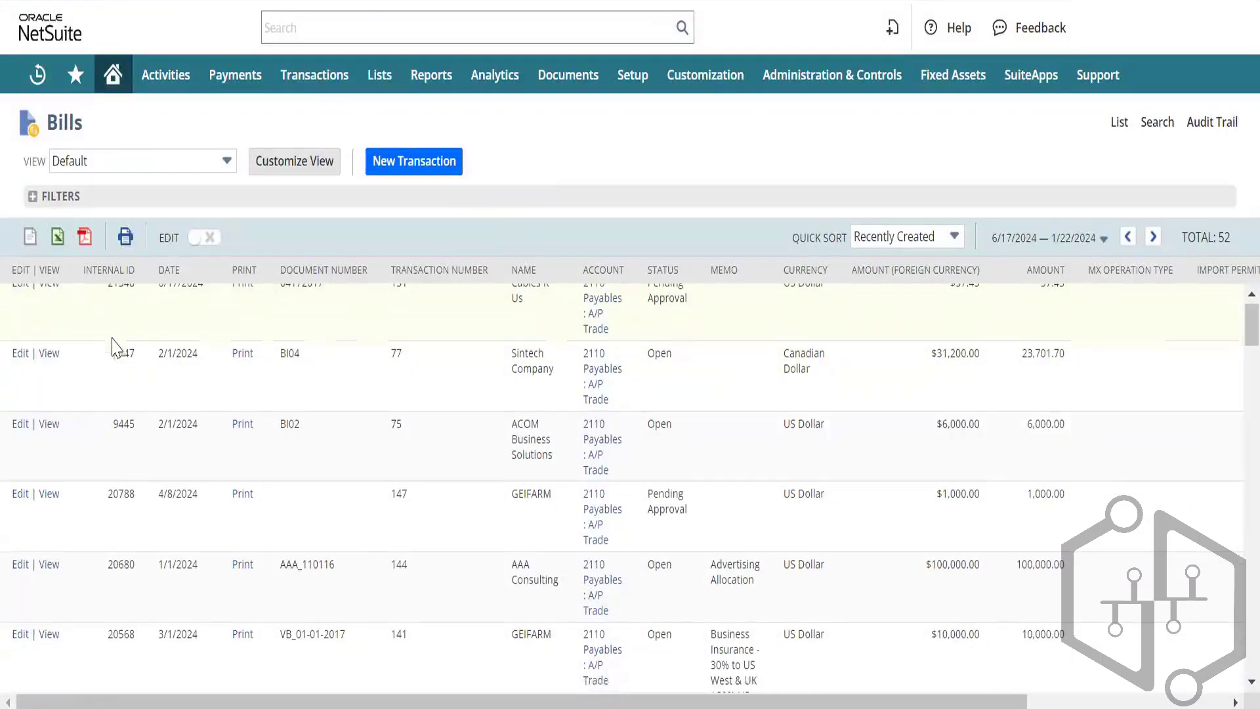
scroll(115, 348, "down", 2)
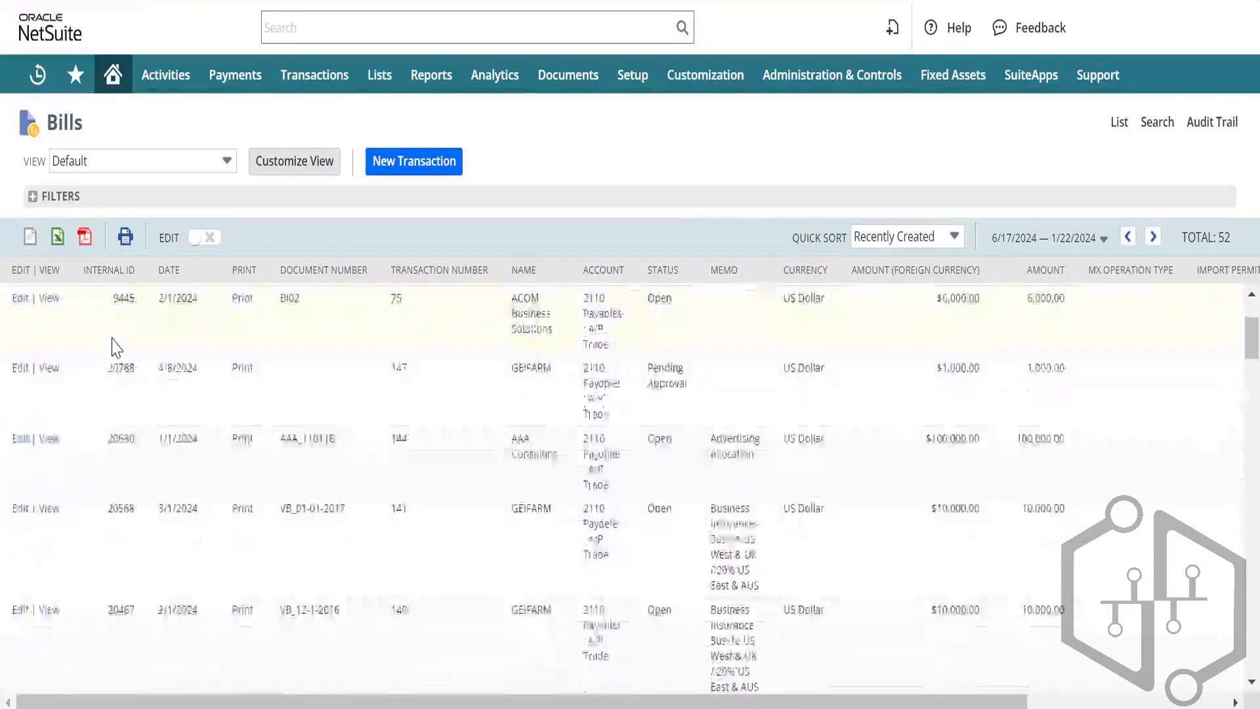
left_click(44, 510)
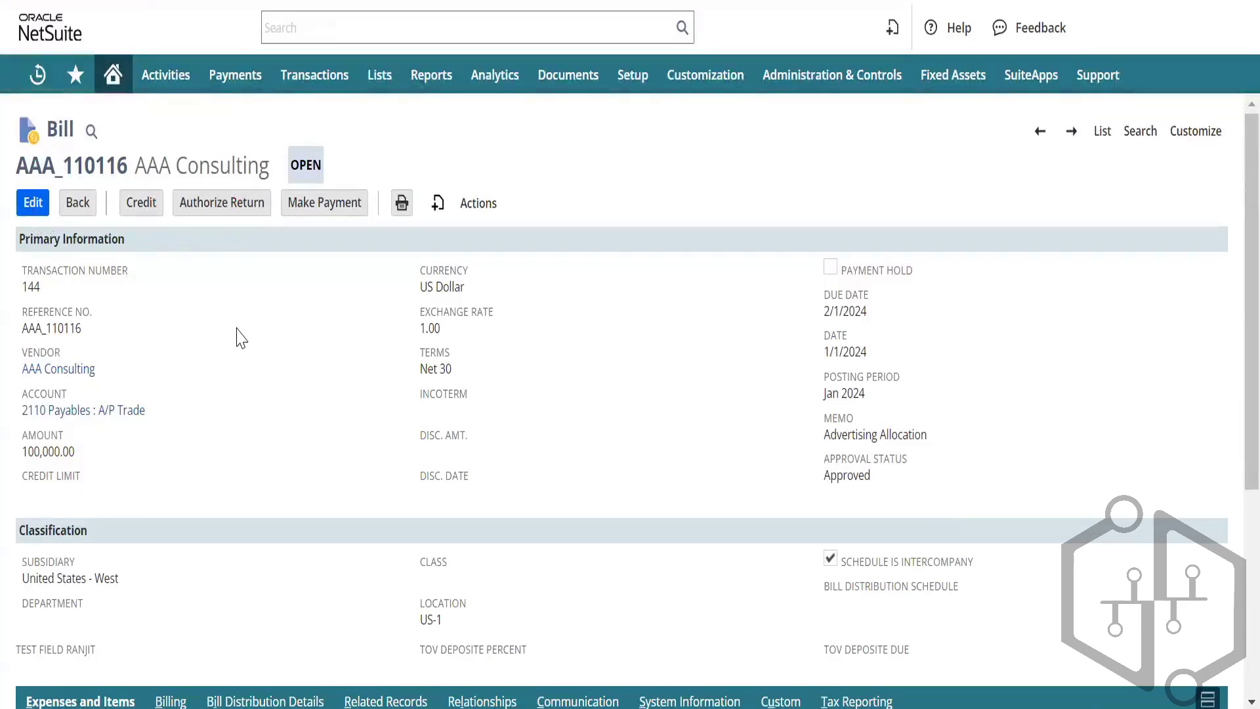
Step: Review the AAA Consulting bill's Expenses line, then go back to the Bills list
scroll(242, 337, "down", 5)
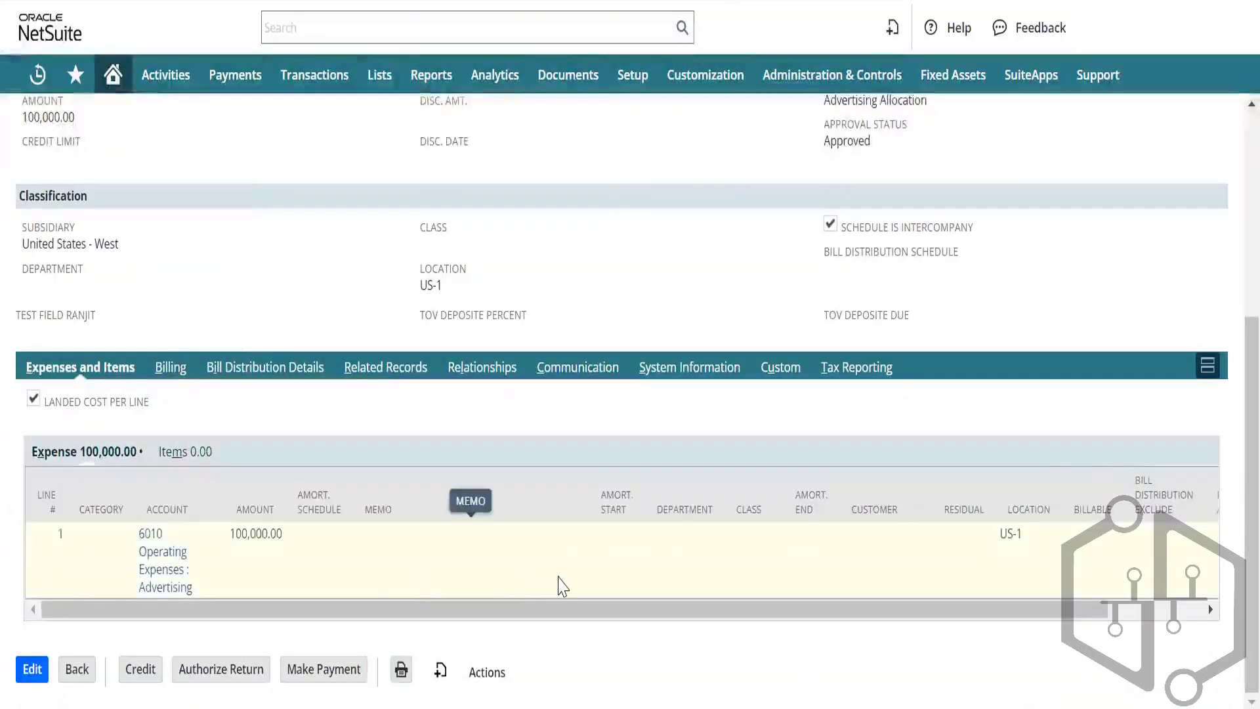
scroll(561, 584, "right", 3)
scroll(565, 581, "left", 3)
scroll(210, 261, "up", 5)
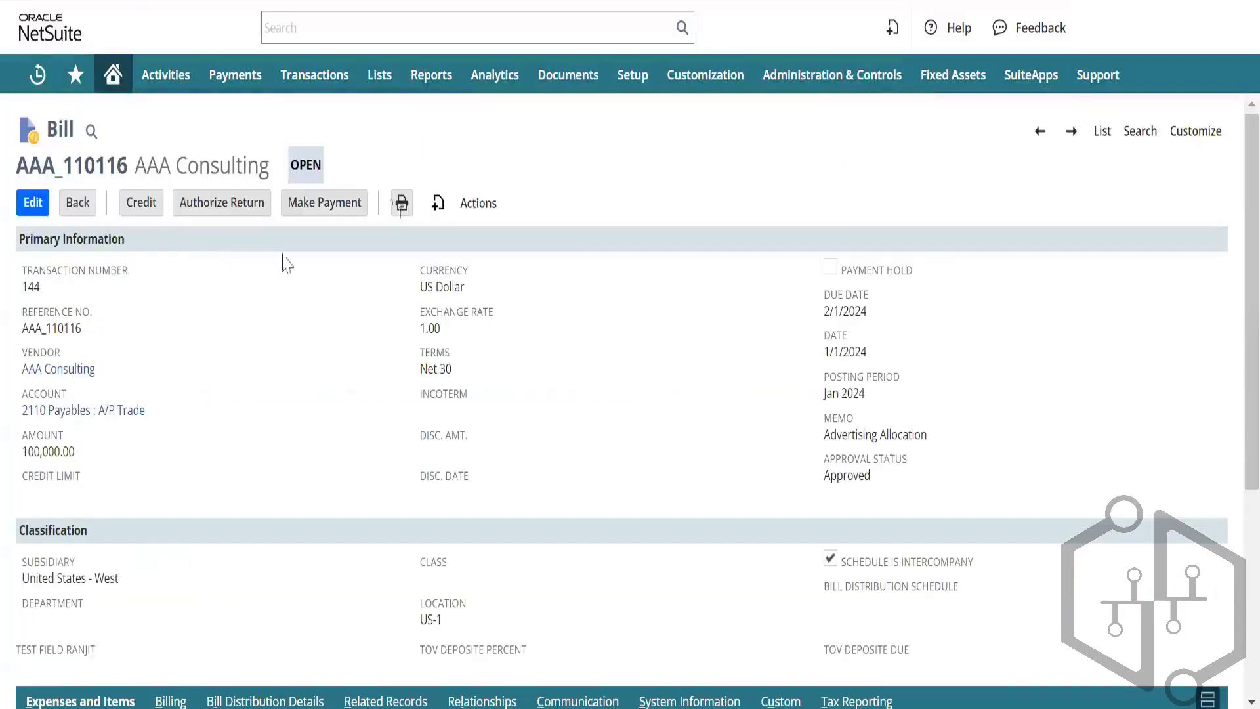
left_click(1103, 131)
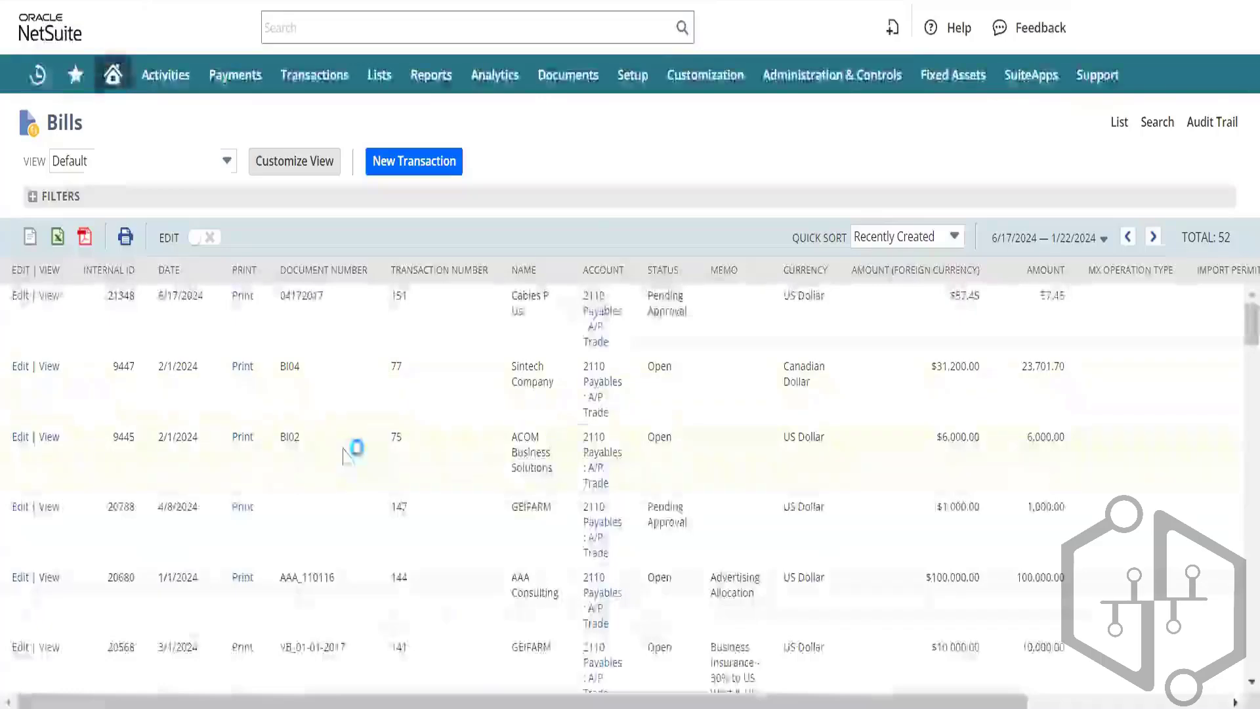
scroll(347, 458, "down", 1)
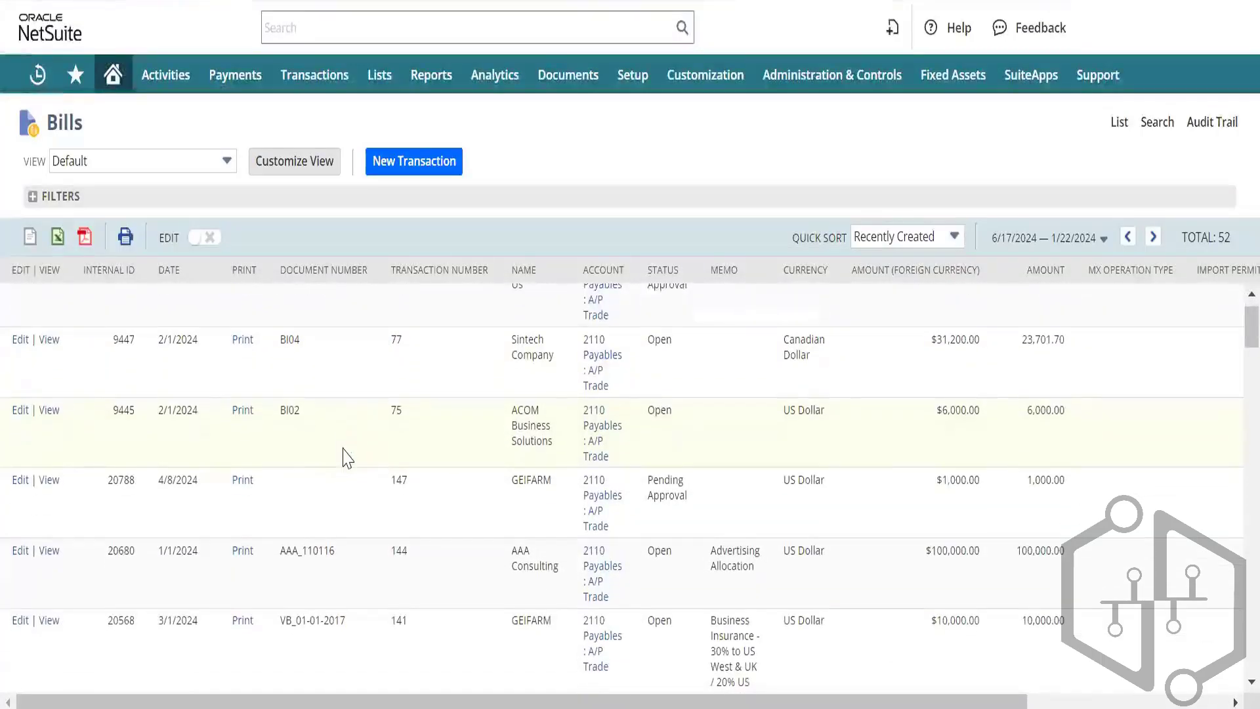
scroll(347, 457, "down", 5)
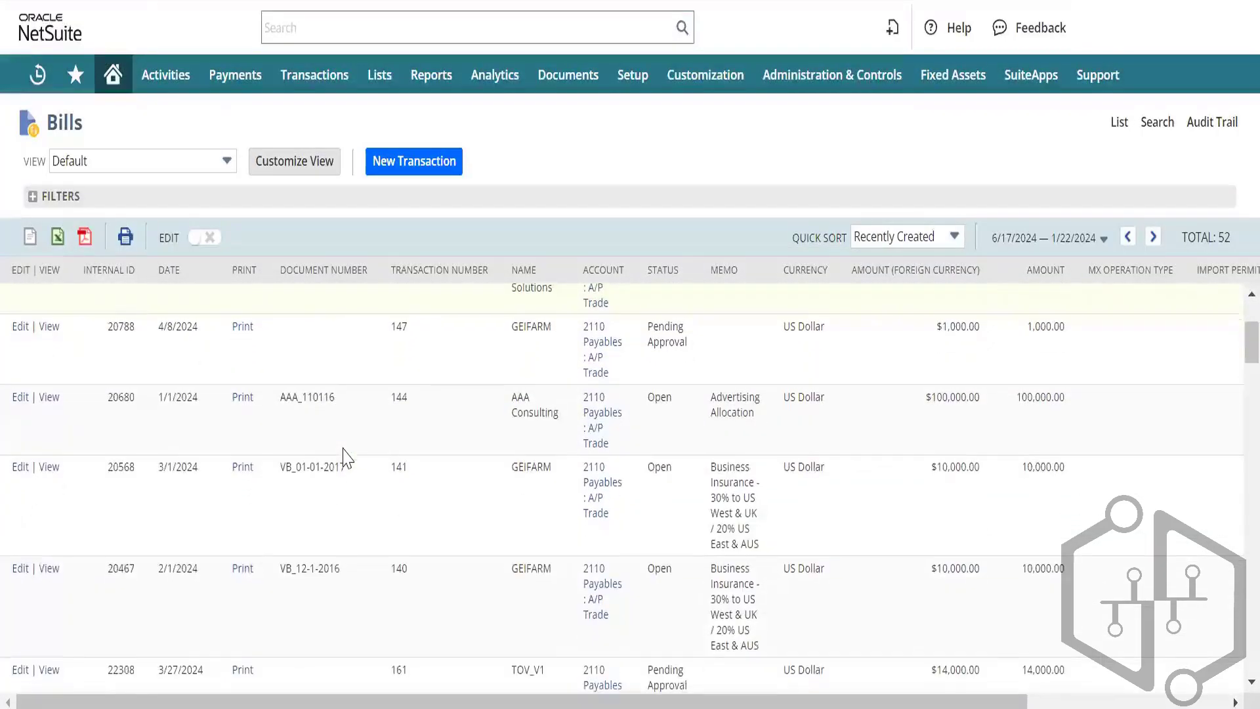
scroll(344, 453, "up", 6)
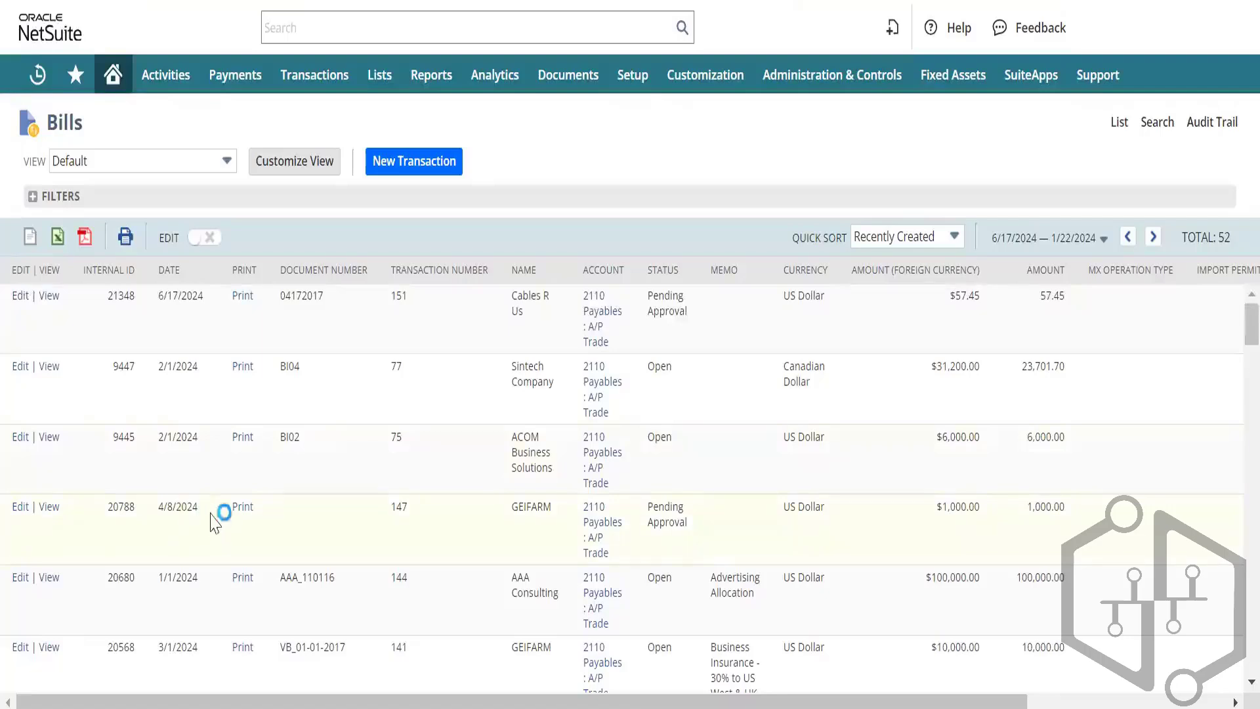
Step: Sort bills by date, newest first, and view Purplo Consulting's Demo Entry 26 March bill
left_click(190, 271)
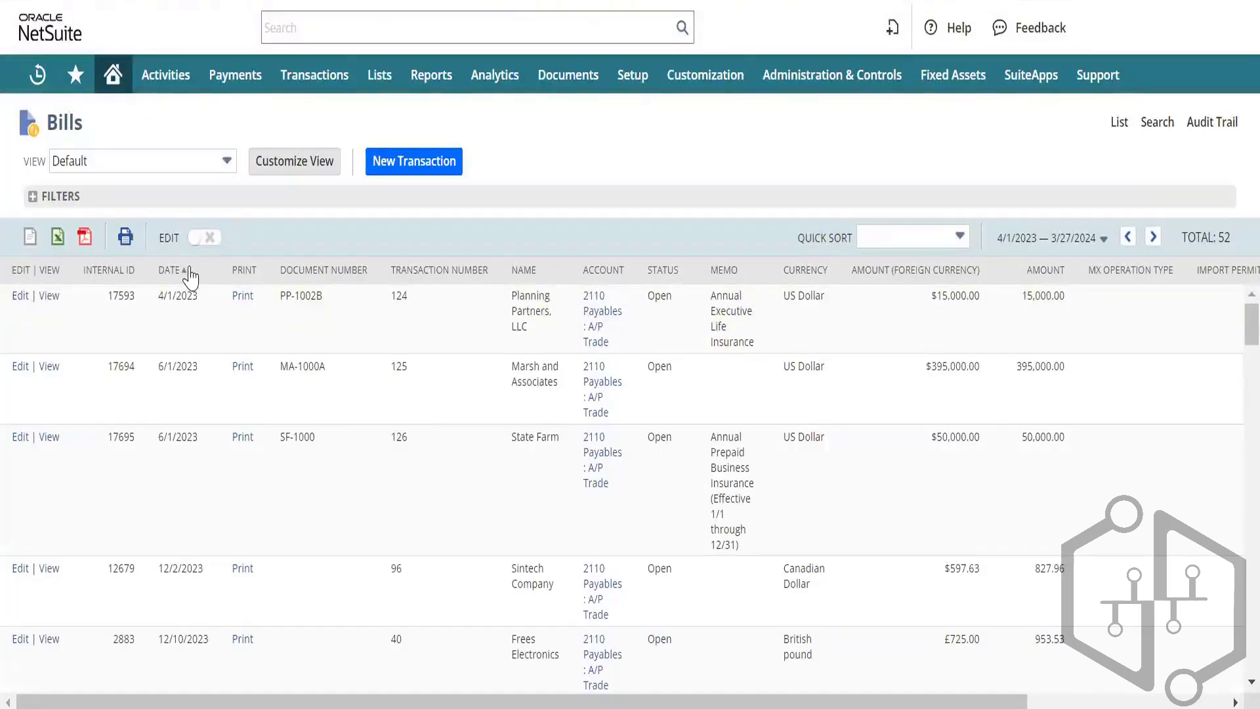
left_click(189, 274)
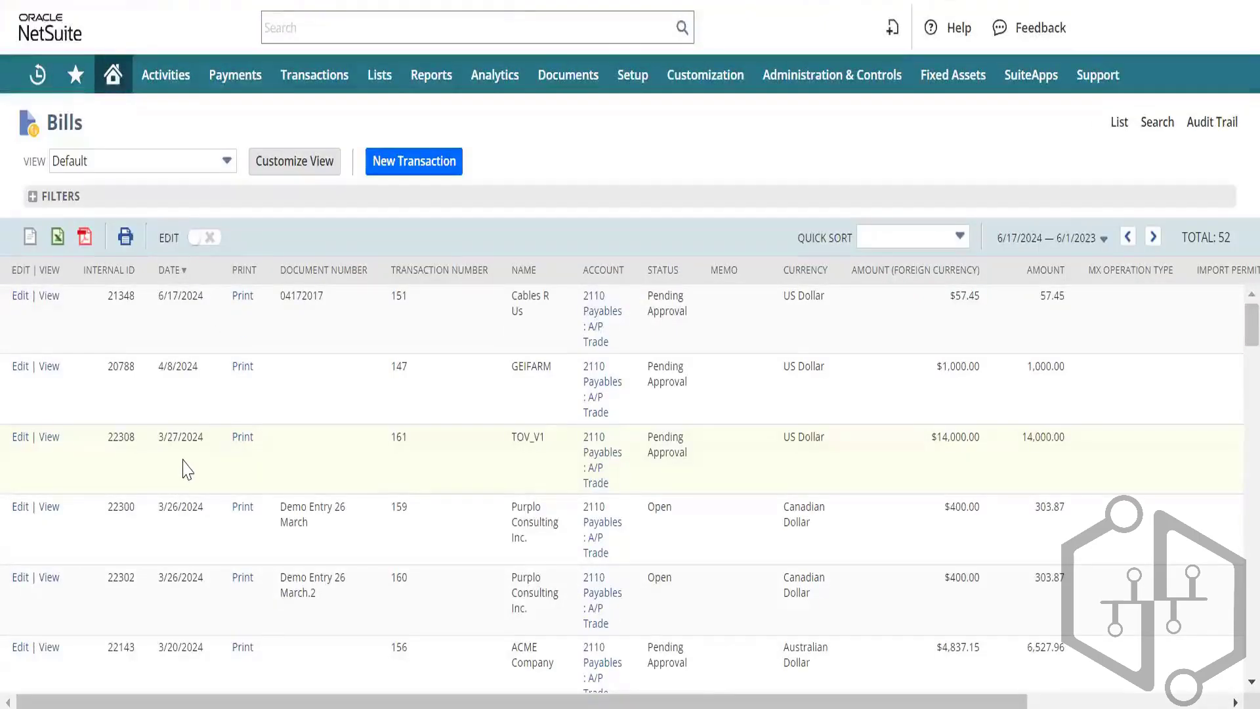
scroll(186, 468, "down", 1)
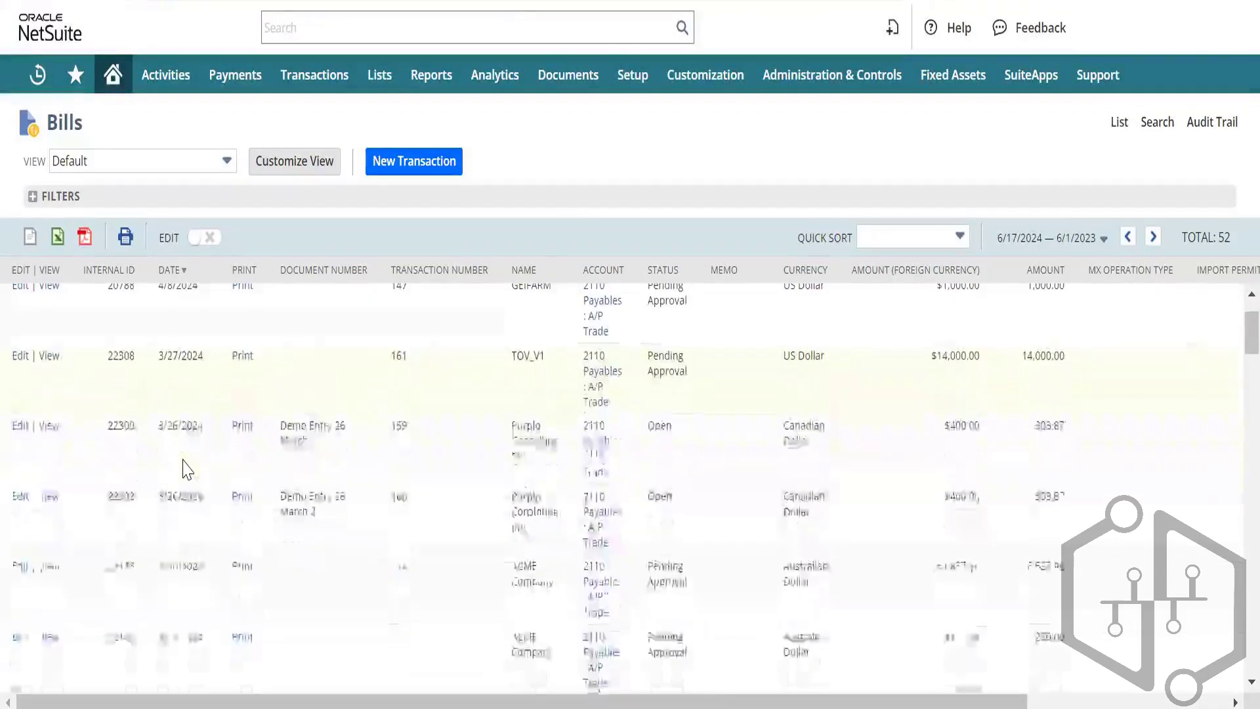
left_click(50, 430)
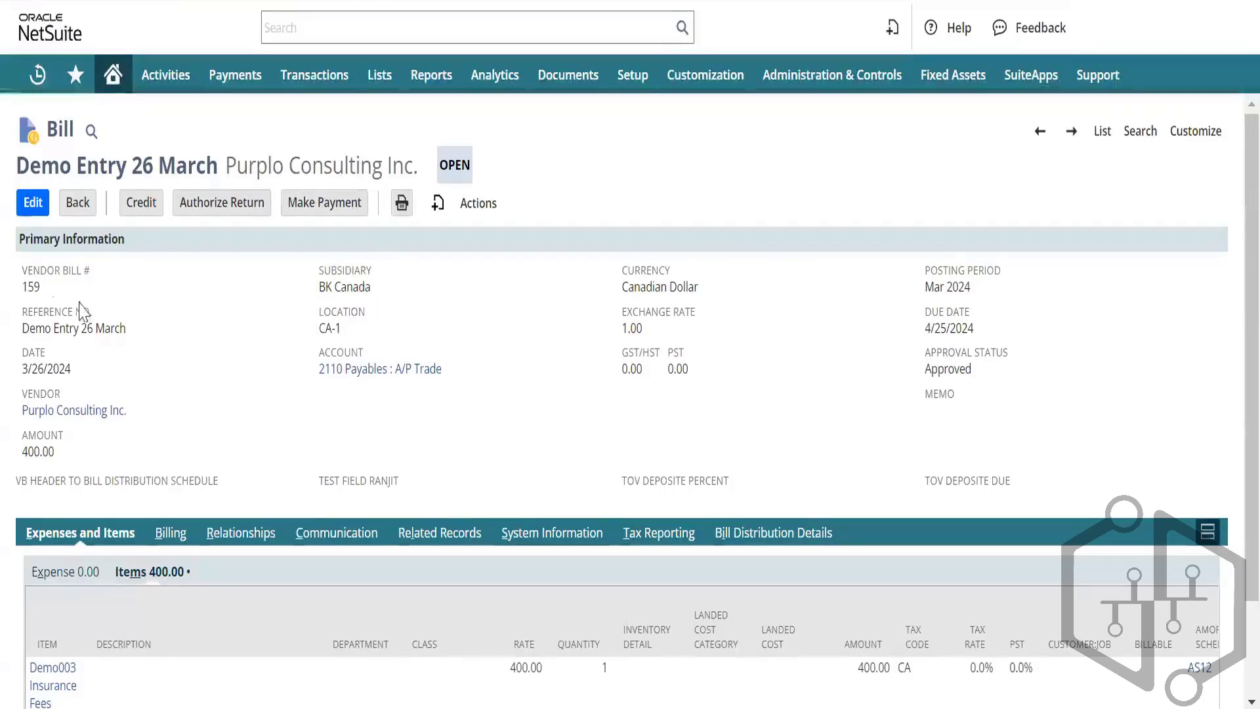
Step: Edit the Purplo Consulting Inc. Demo Entry 26 March bill for 400.00
left_click(32, 203)
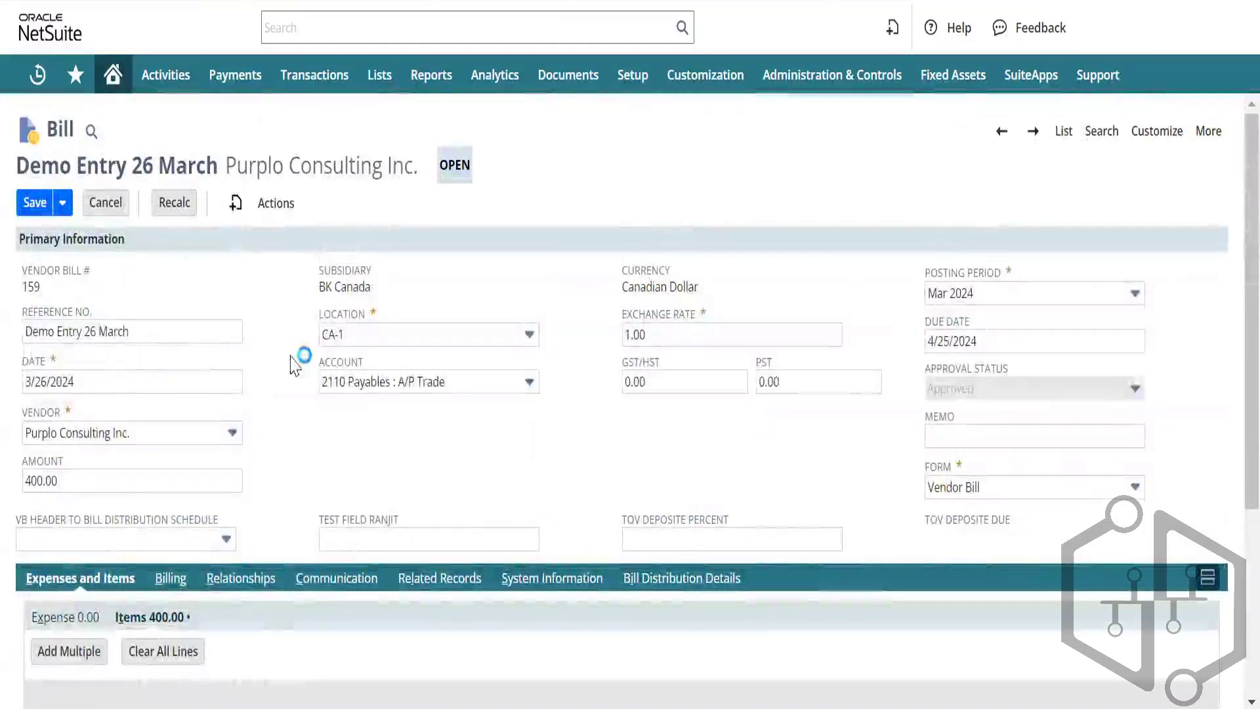
Step: Enter the heading 'External ID' in cell A1 and widen column A to fit it
type("Exp")
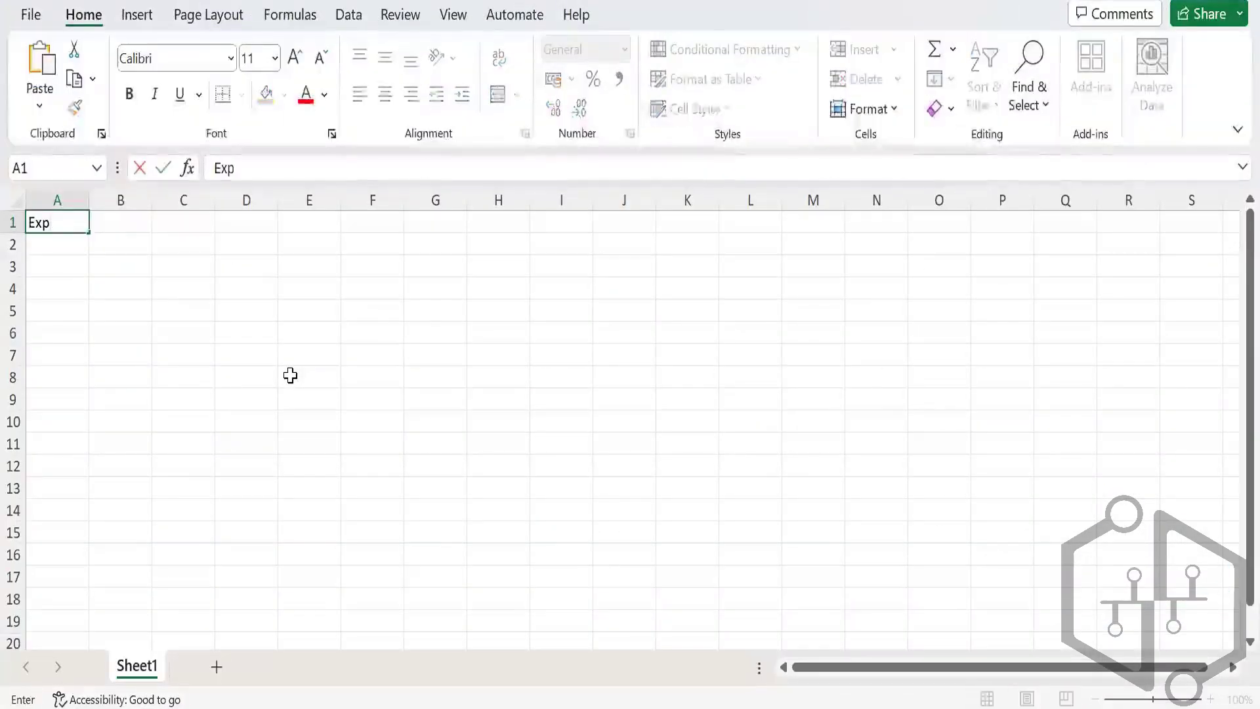
type("ernal")
key("BackSpace")
key("BackSpace")
key("BackSpace")
key("BackSpace")
key("BackSpace")
key("BackSpace")
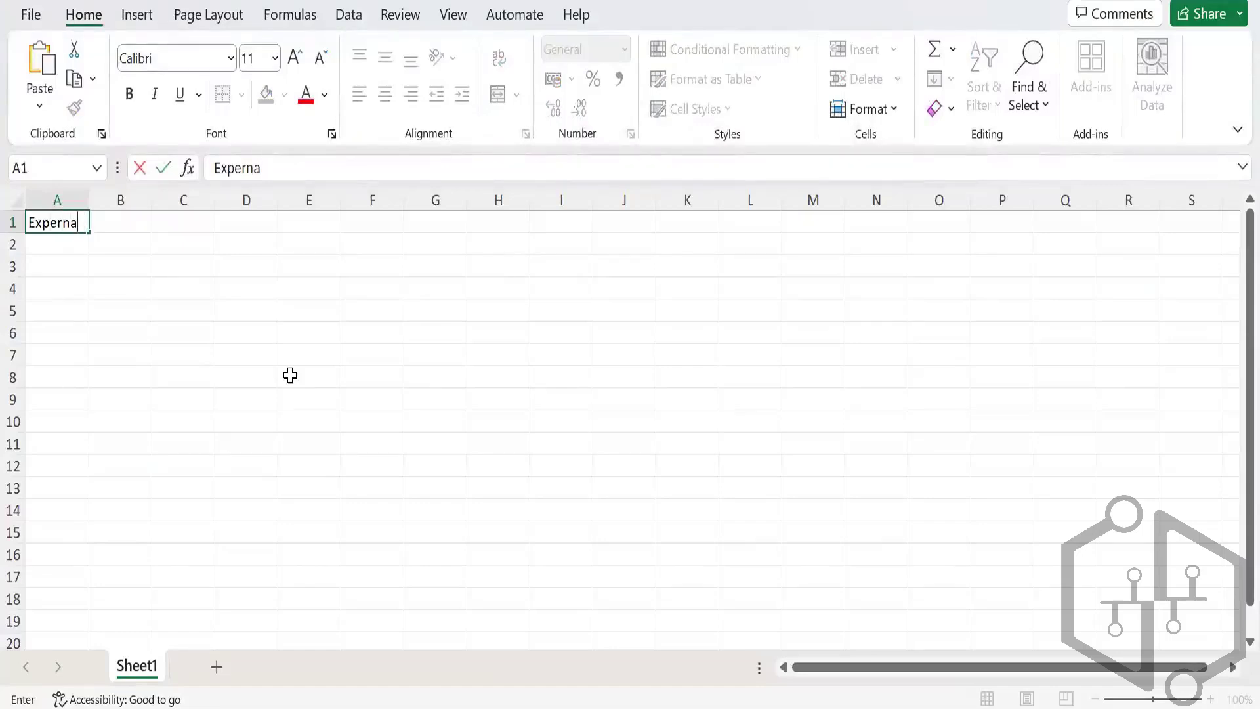
type("ternal ID")
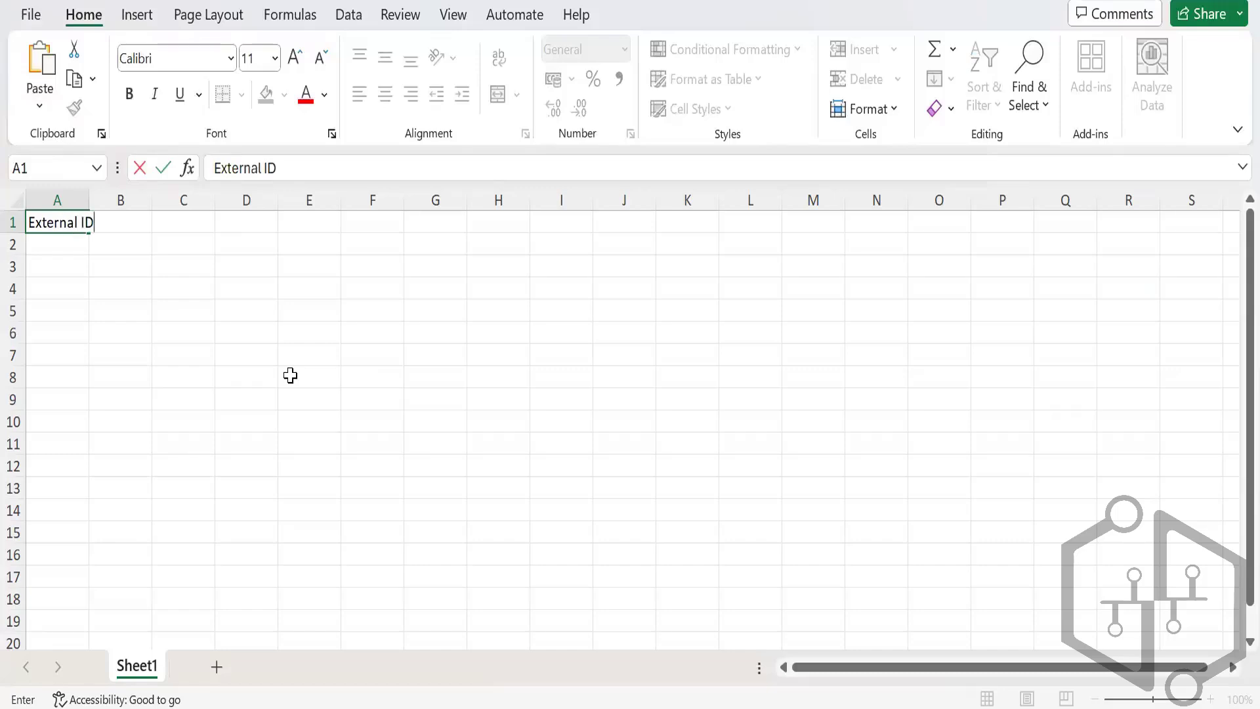
key("Return")
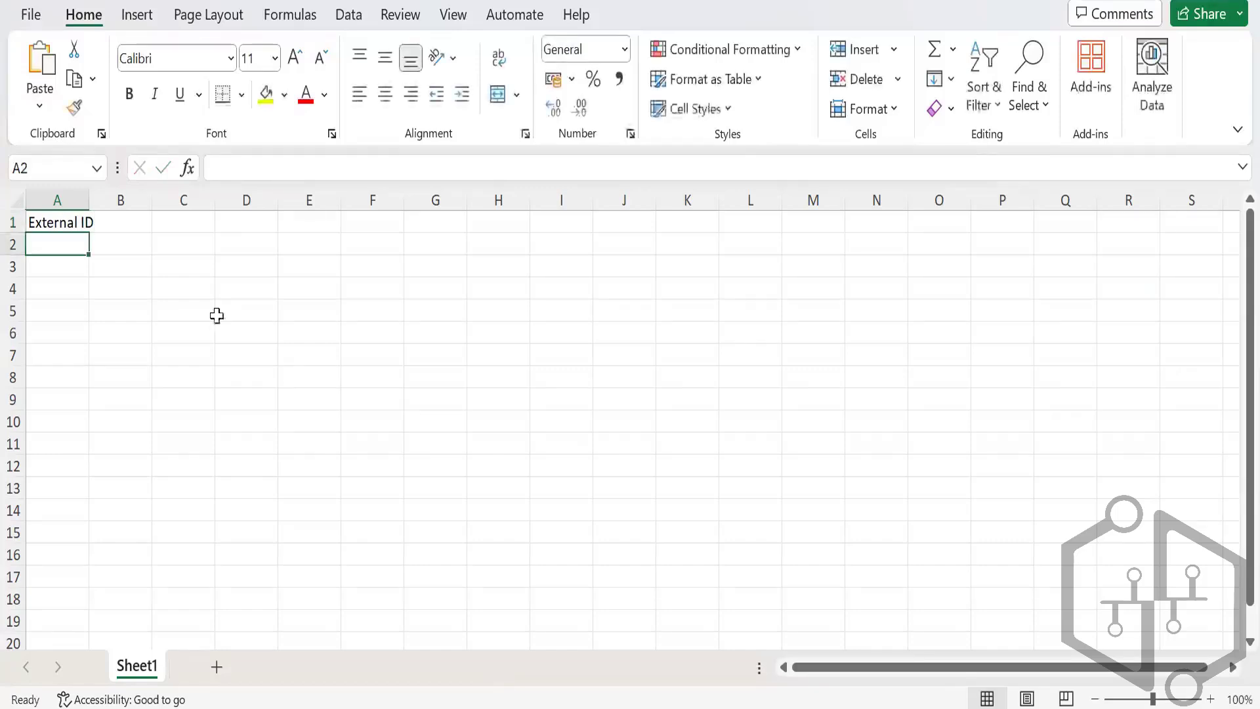
left_click_drag(91, 200, 119, 201)
left_click(146, 222)
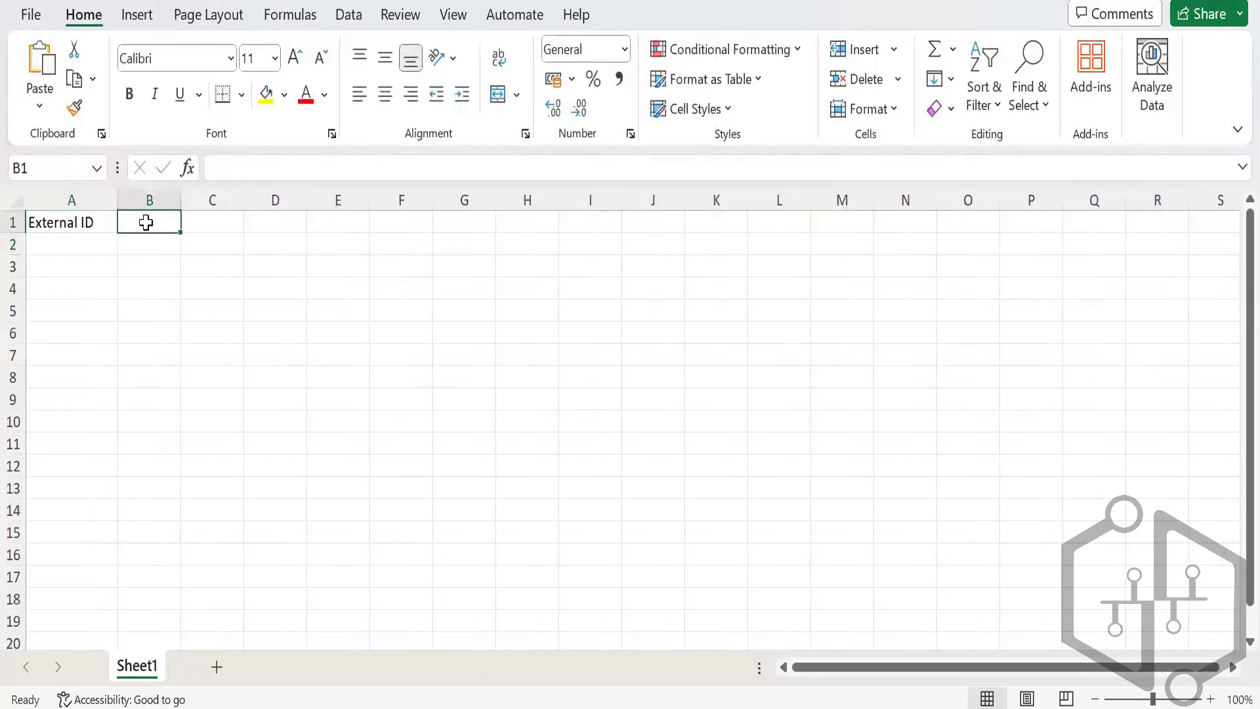
left_click(73, 244)
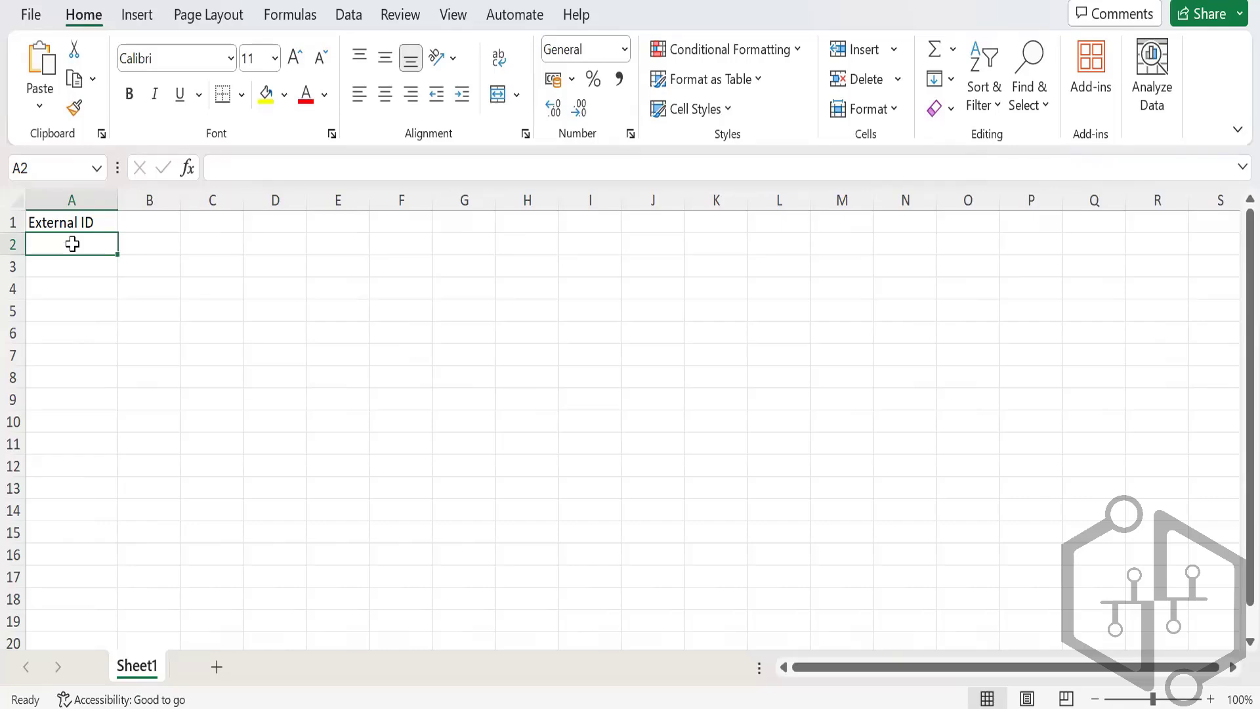
key("Up")
key("Right")
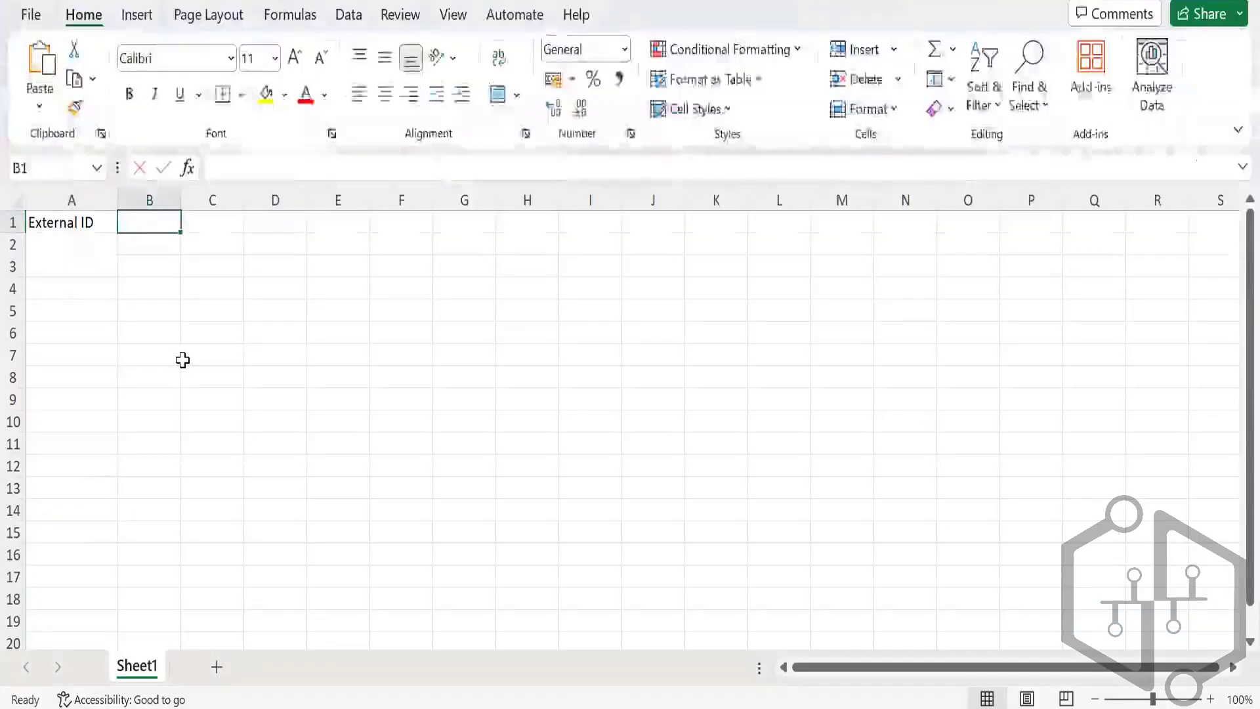
Step: Enter the headings Reference No., Date and Vendor in cells B1 through D1
type("Referen")
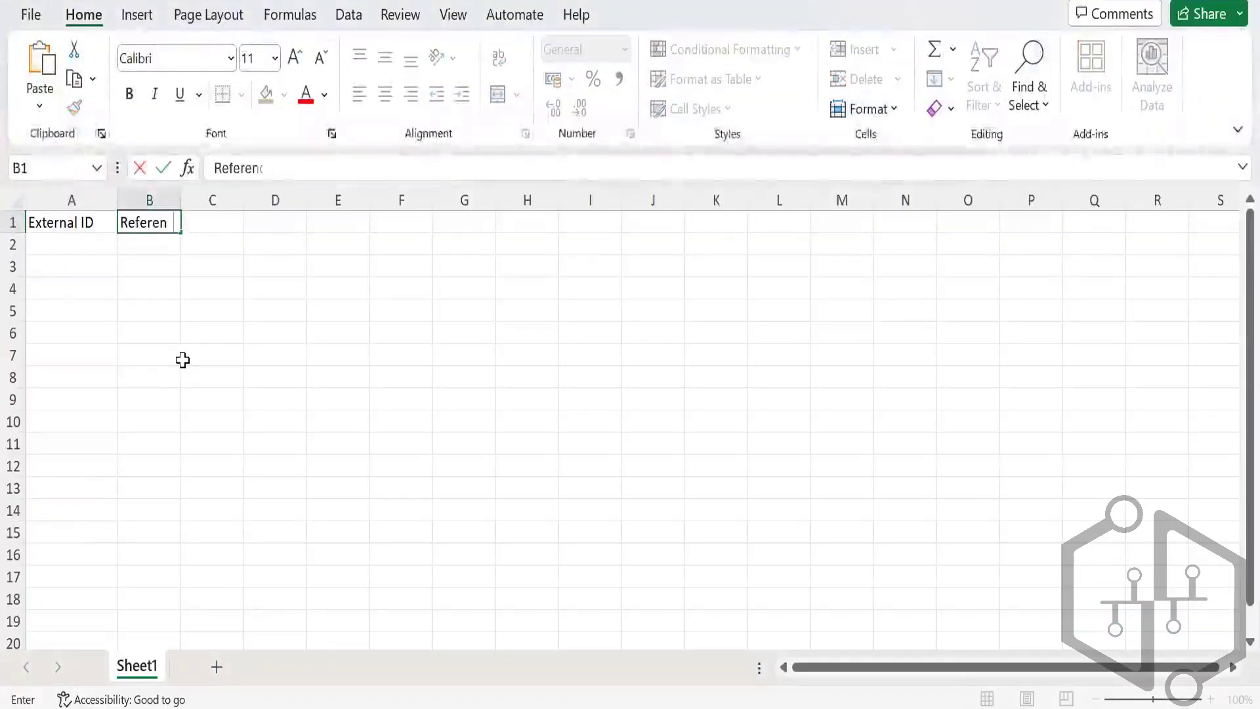
type("ce No.")
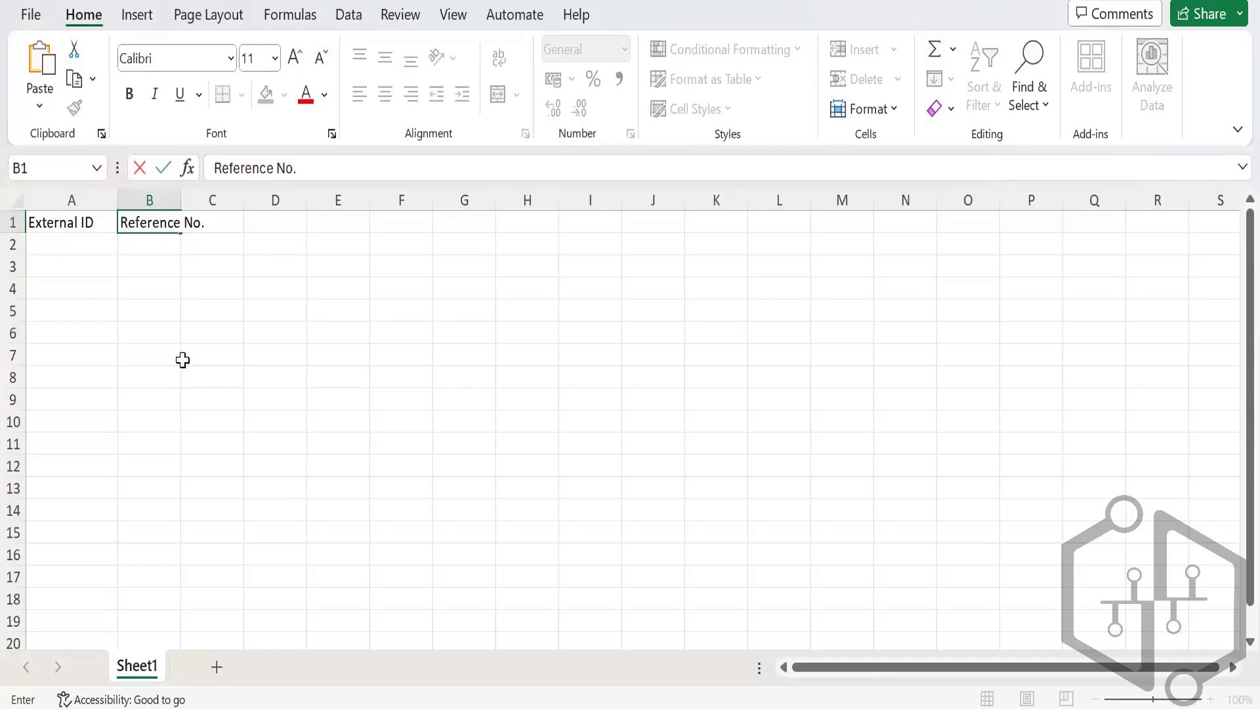
key("Tab")
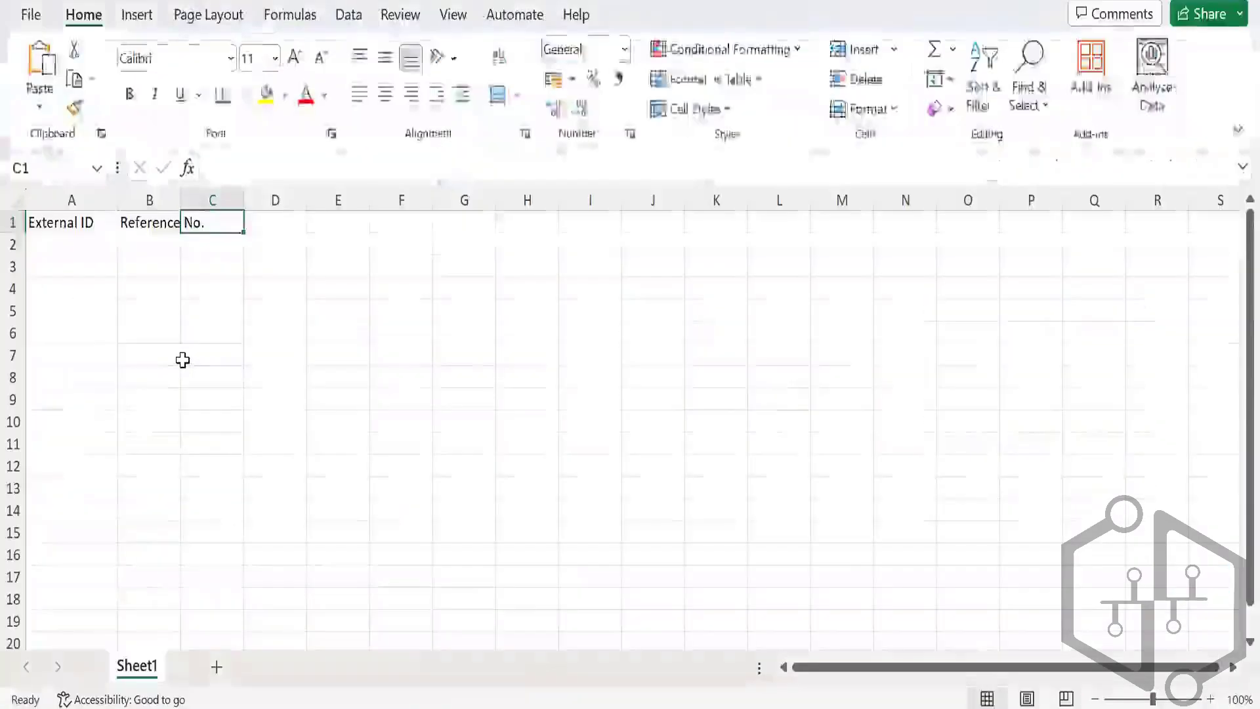
type("Date")
key("Tab")
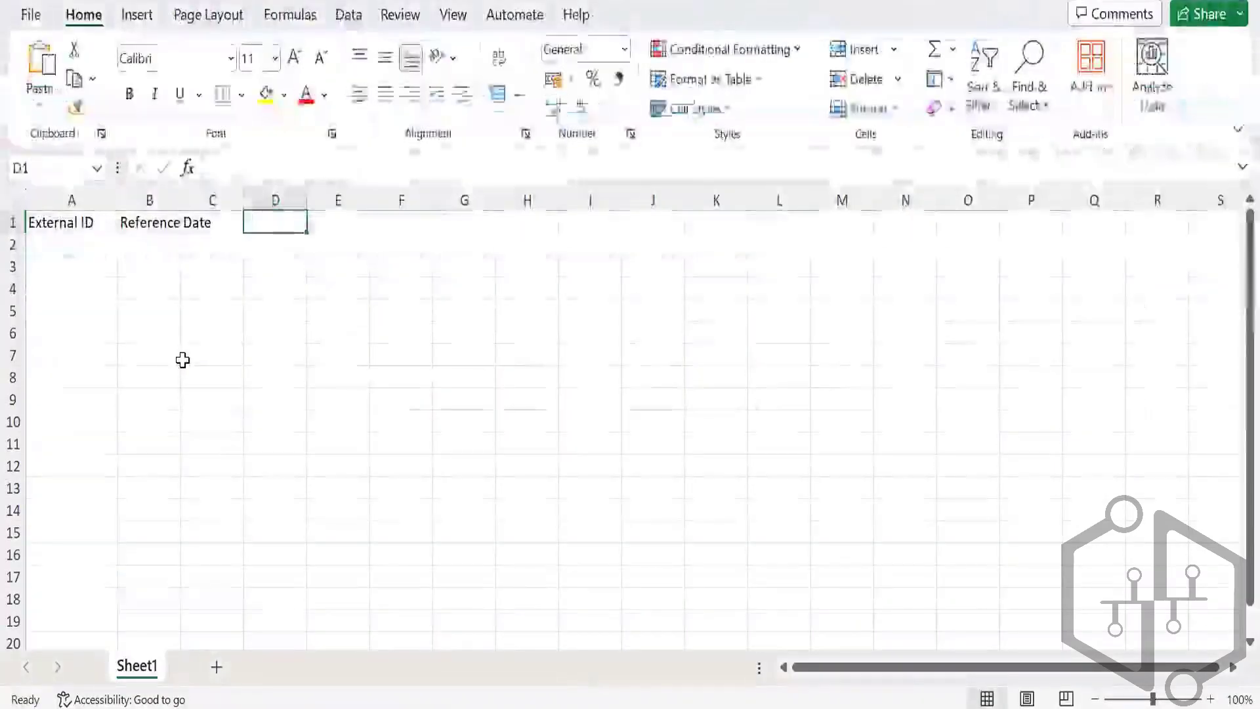
type("Vendor")
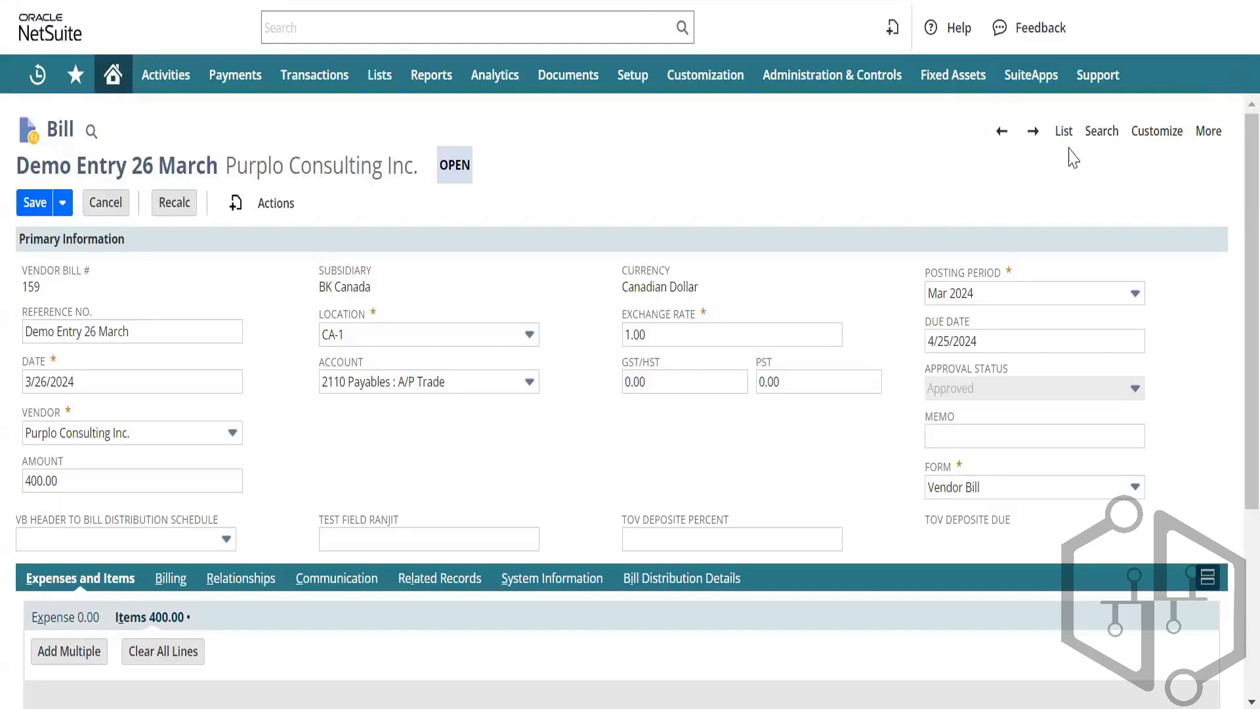
left_click(1101, 131)
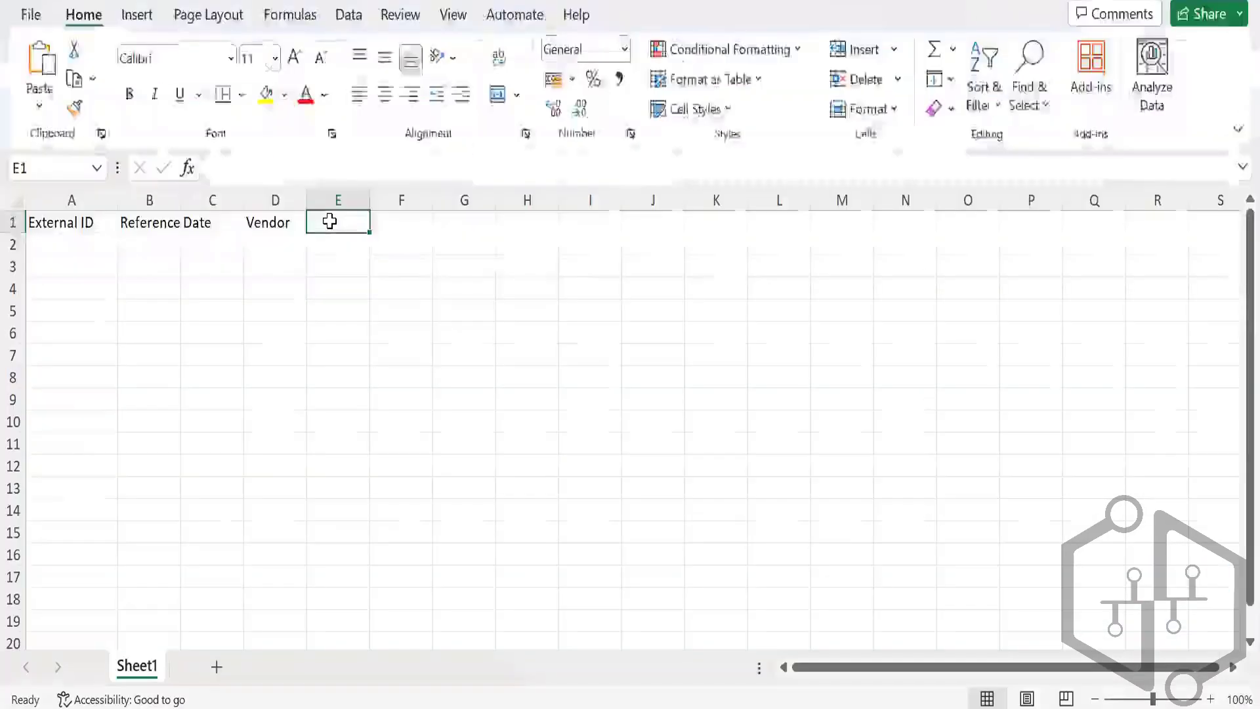
Step: Add the headings Location, Exchange Rate and Approval Status in E1 to G1
type("Locat")
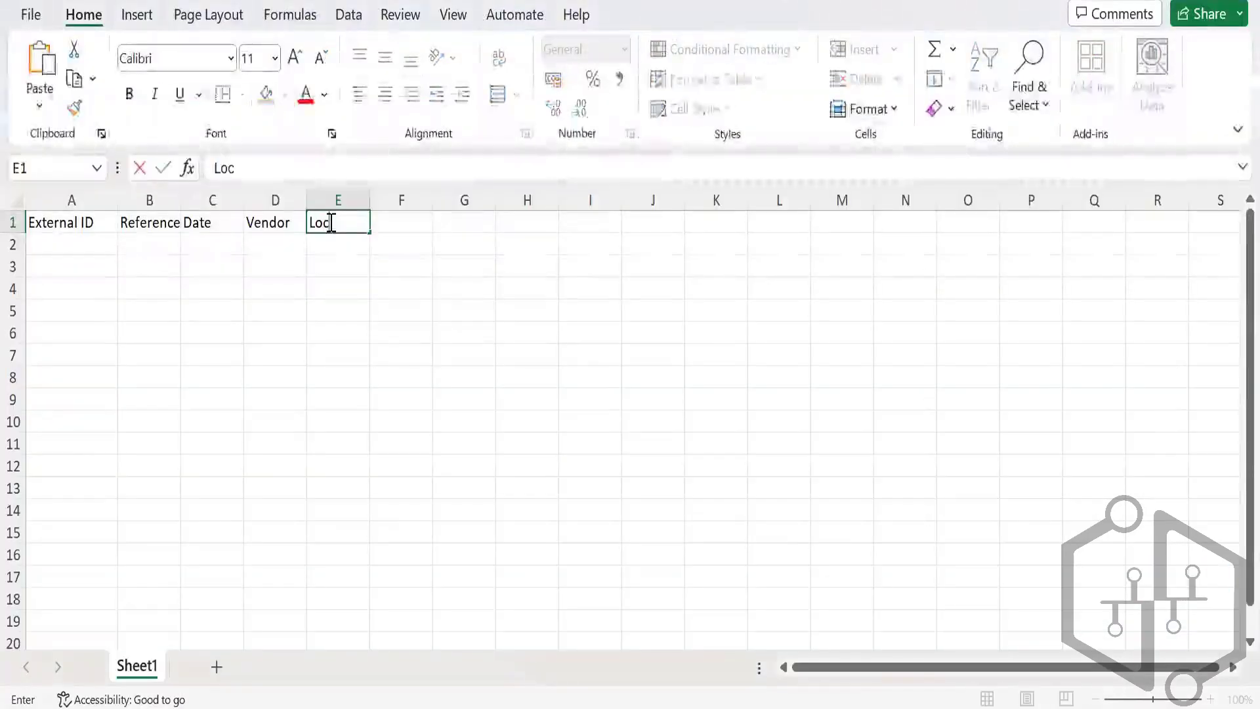
type("ion")
key("Tab")
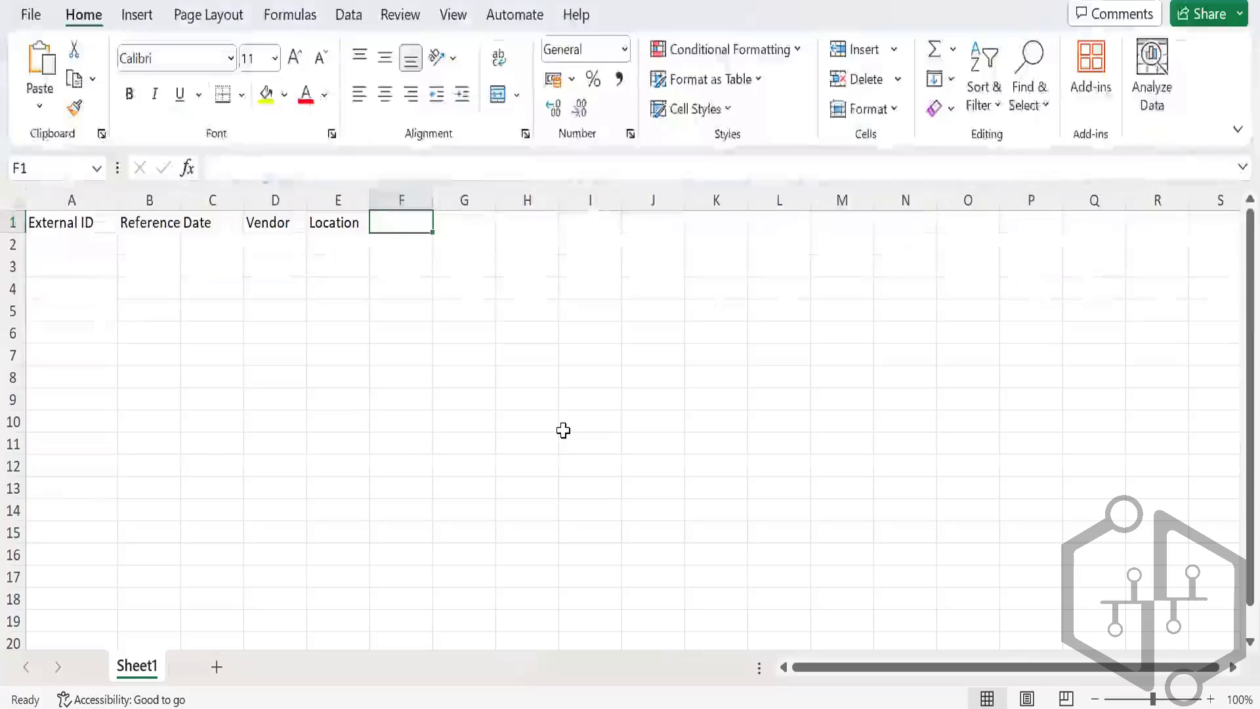
type("Exch")
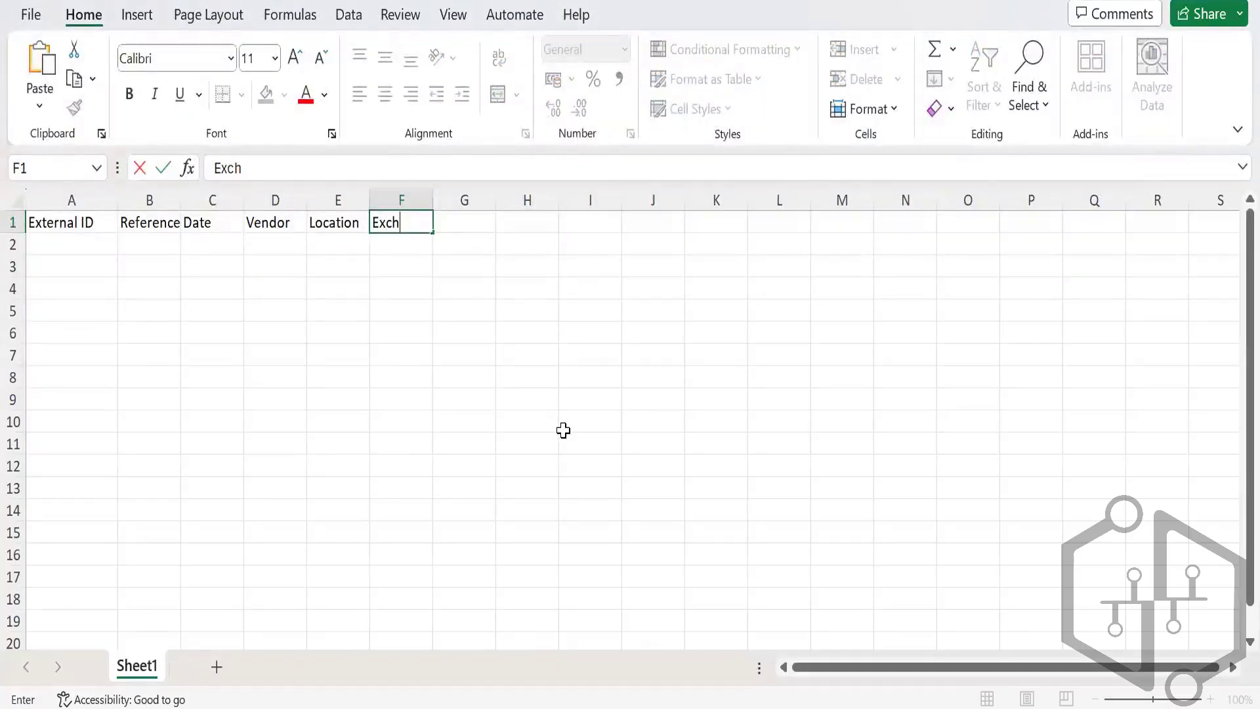
type("nange a")
key("BackSpace")
type("Rate")
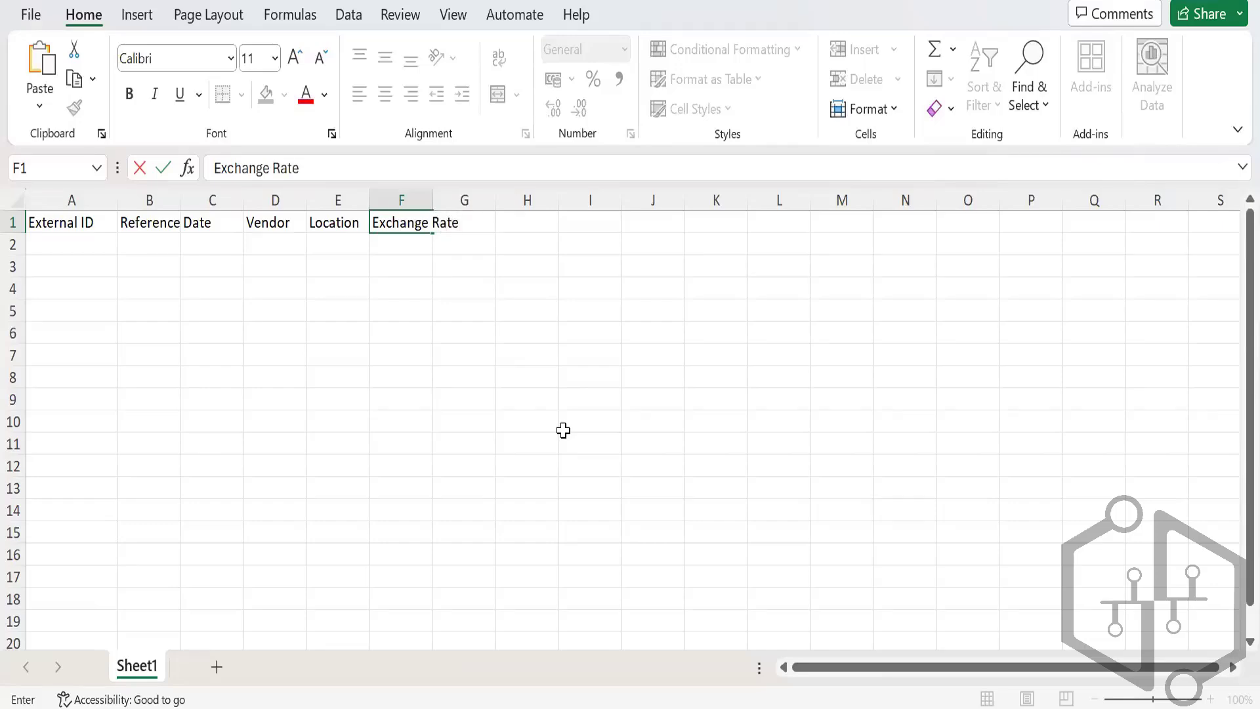
key("Tab")
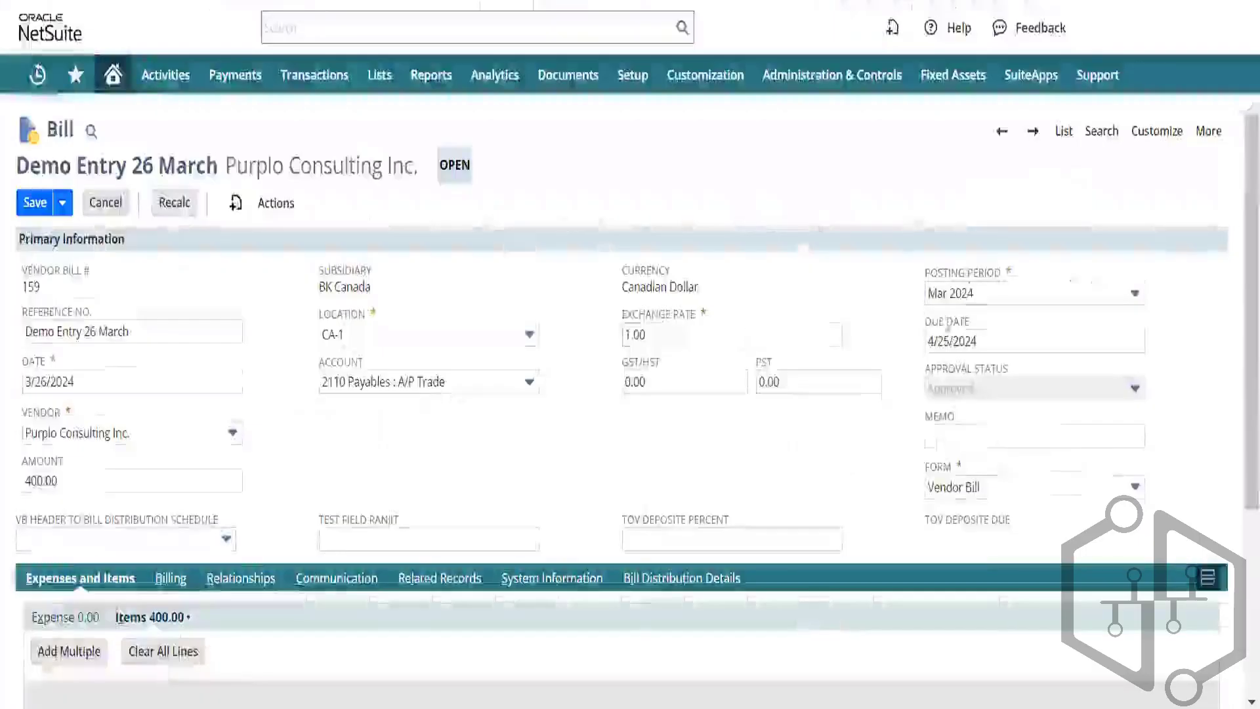
scroll(795, 467, "down", 1)
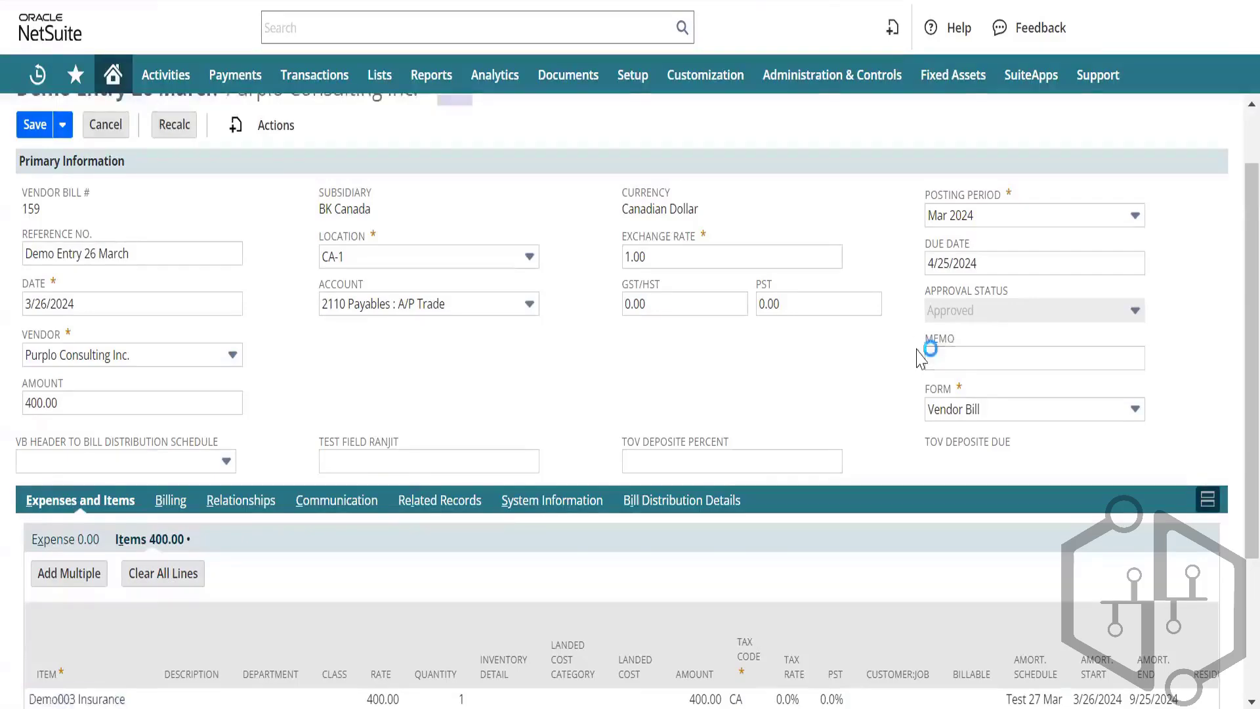
key("alt+Tab")
type("App")
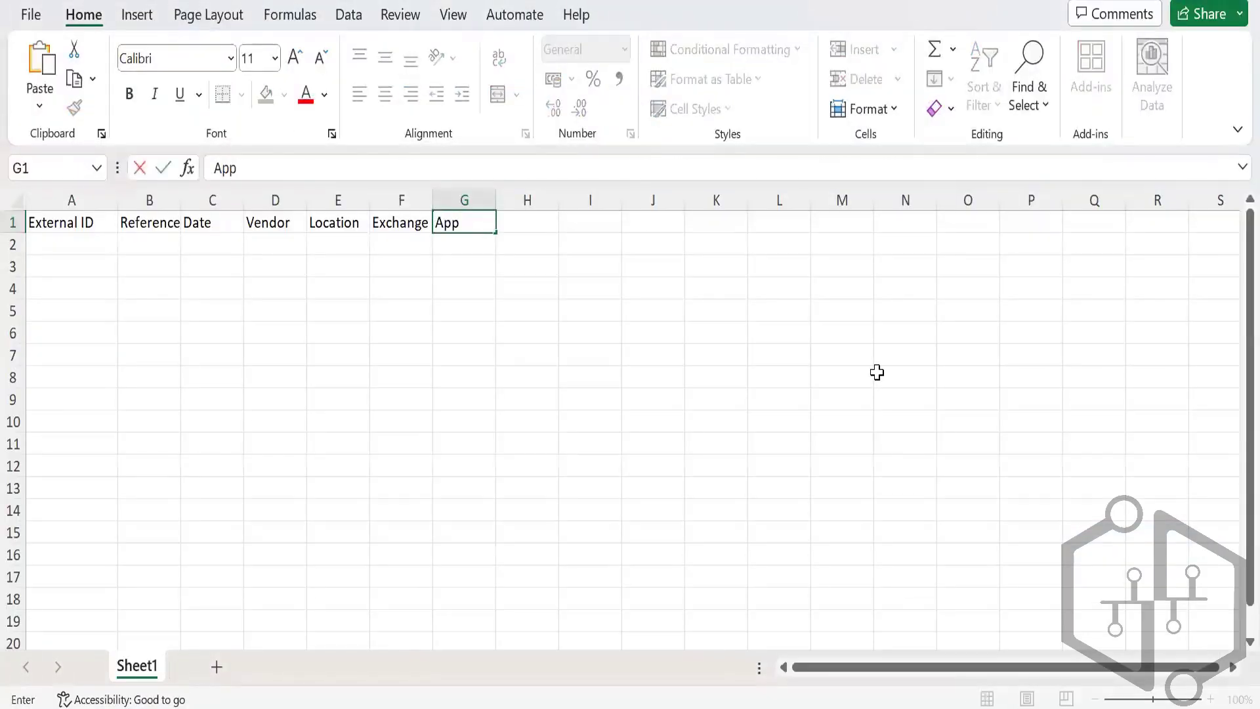
type("roval Status")
key("Tab")
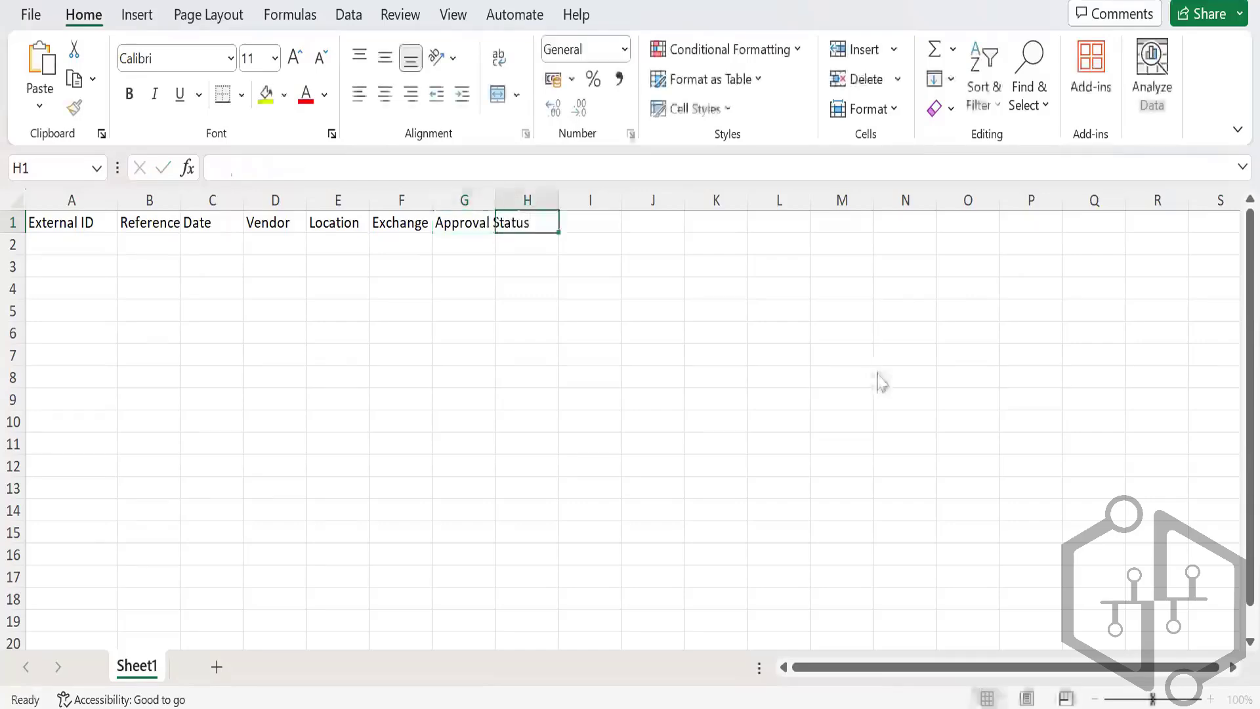
Step: Add Item, Qty and Rate headings, checking the NetSuite bill's fields between entries
key("alt+Tab")
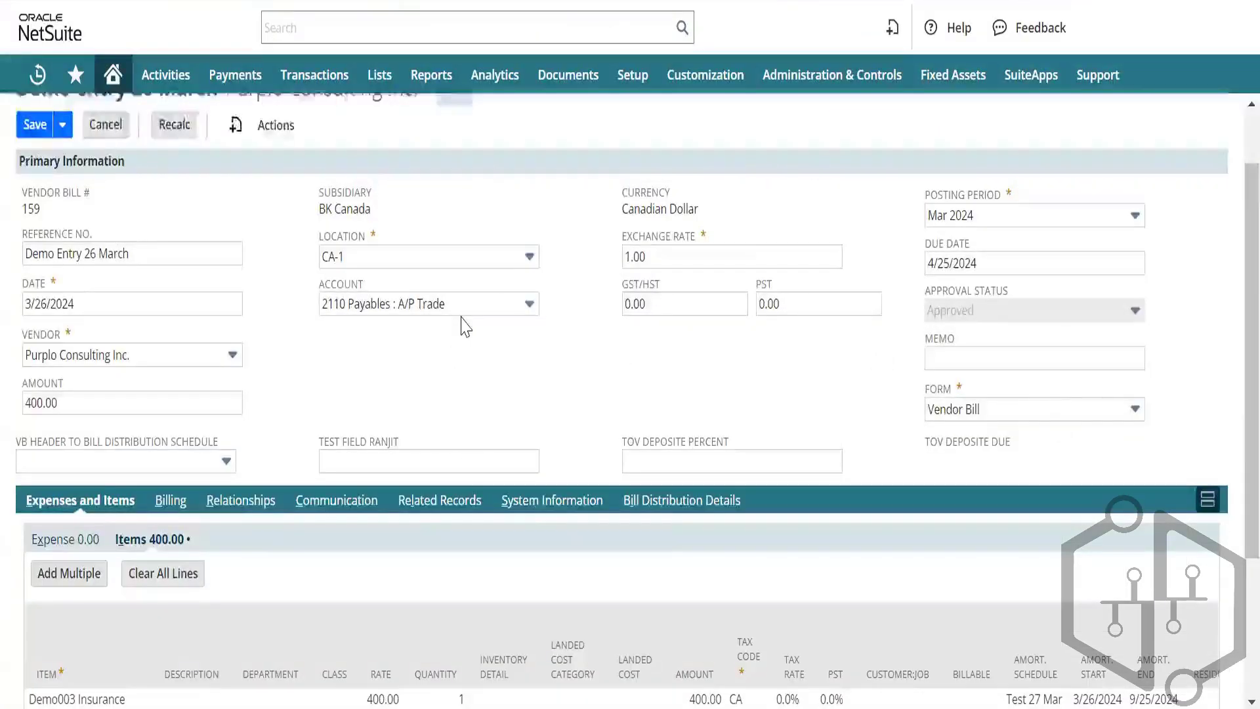
scroll(462, 323, "down", 3)
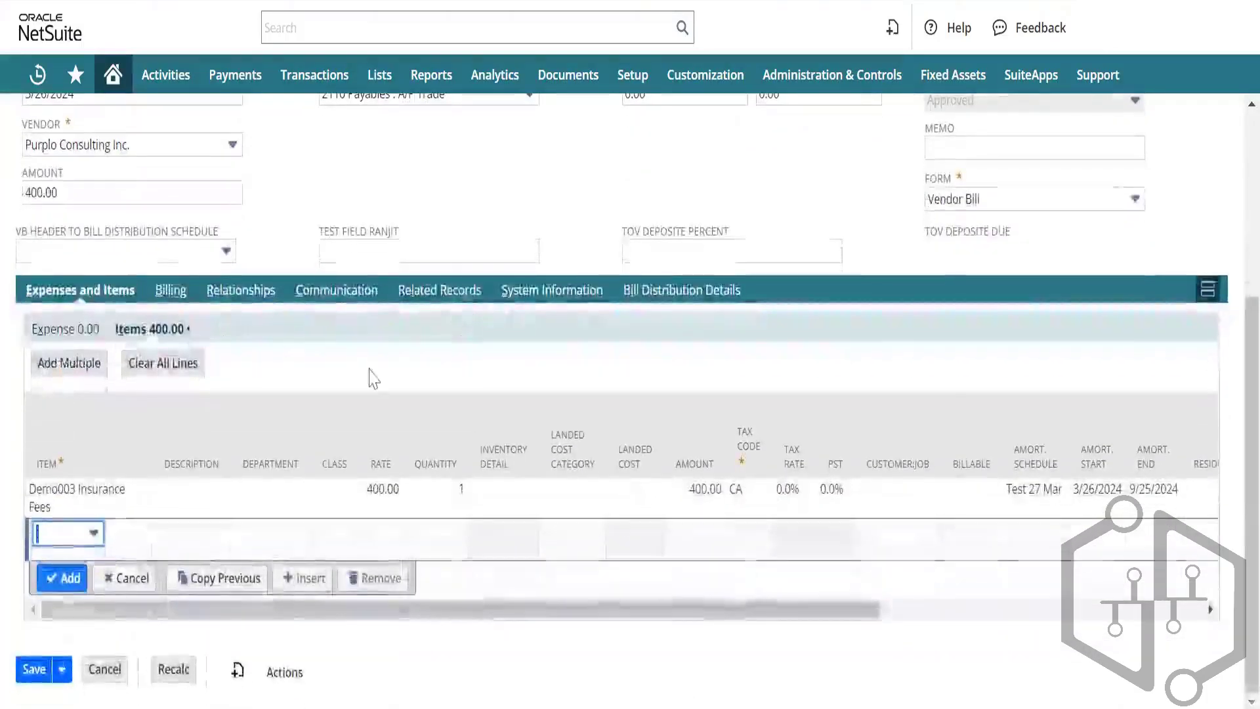
key("alt+Tab")
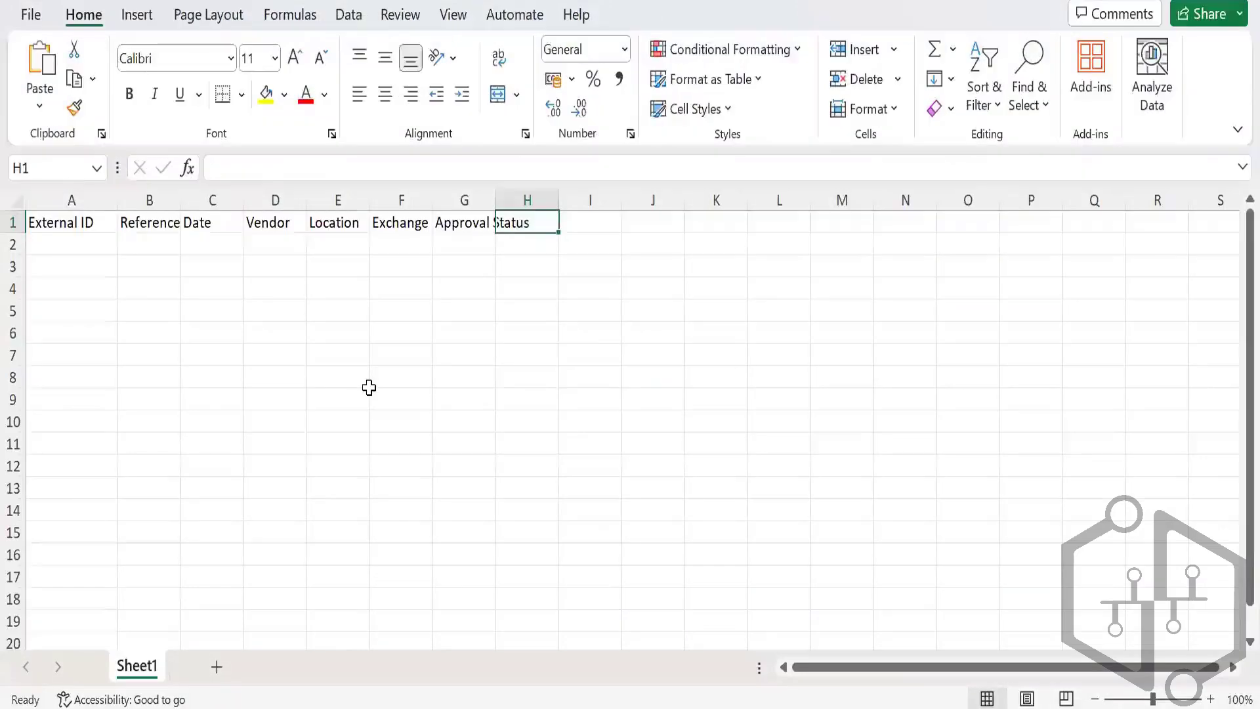
type("Ite")
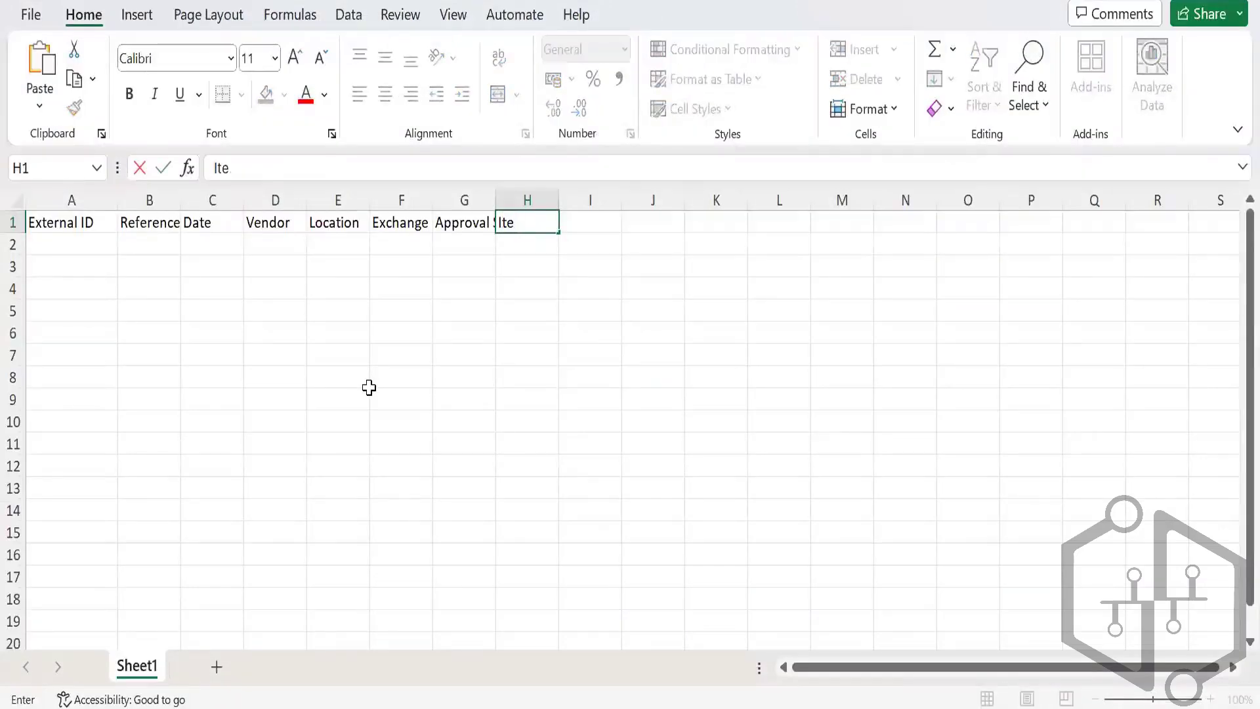
type(",m")
key("Tab")
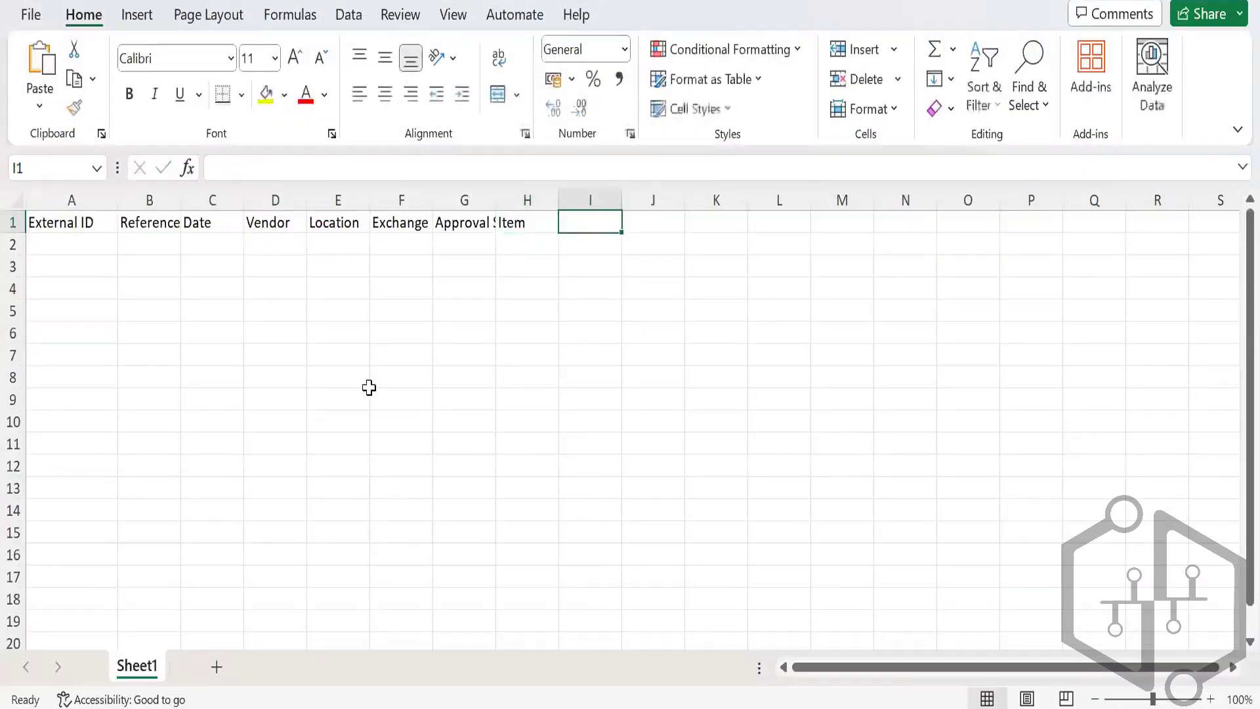
key("alt+Tab")
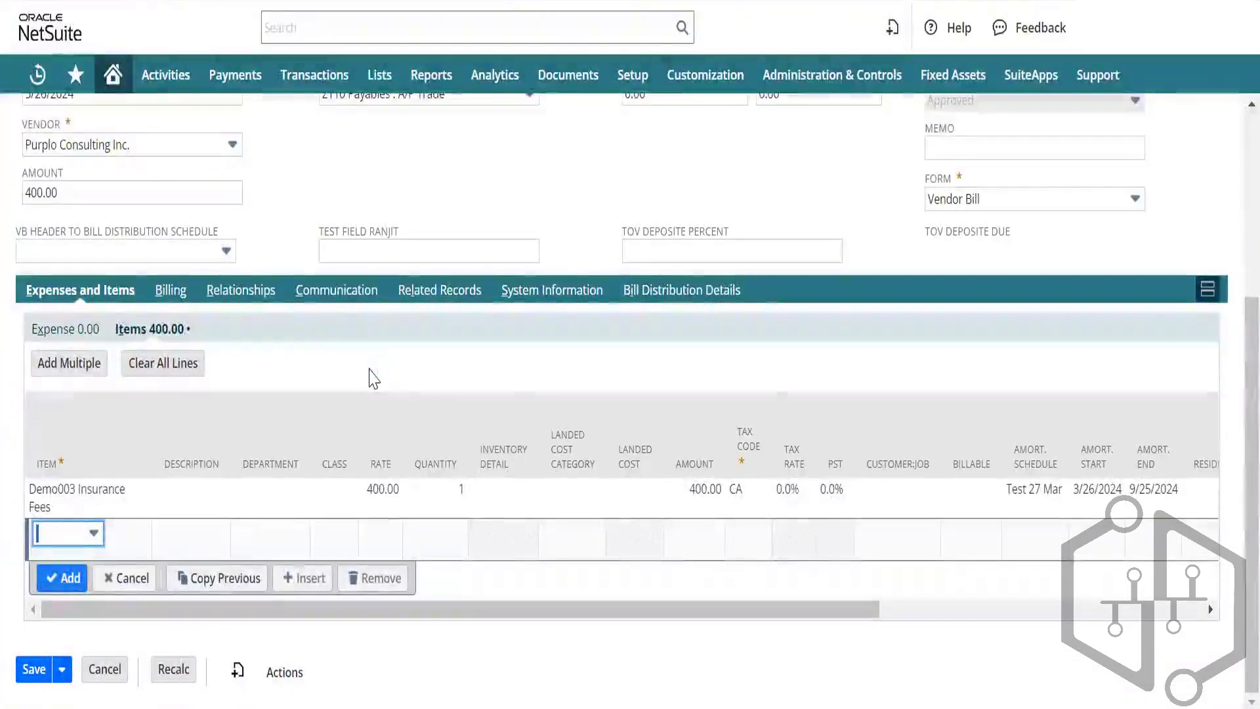
key("alt+Tab")
type("Qty")
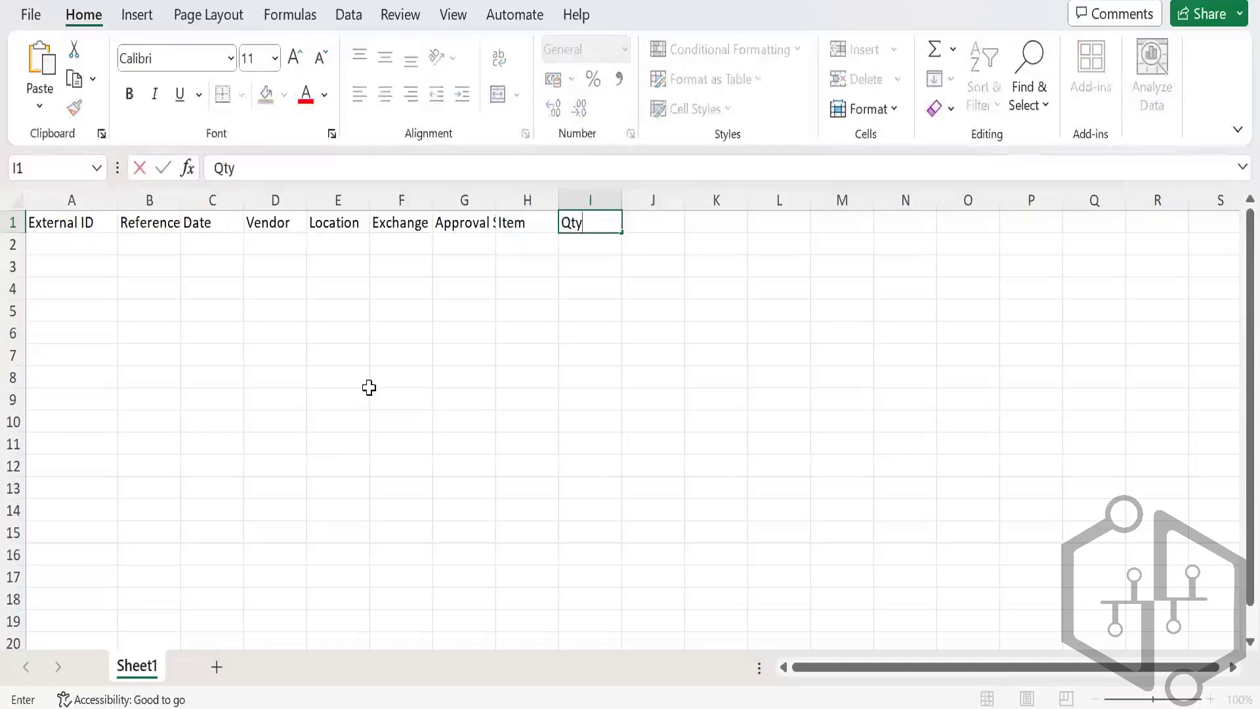
key("Tab")
type("Rat")
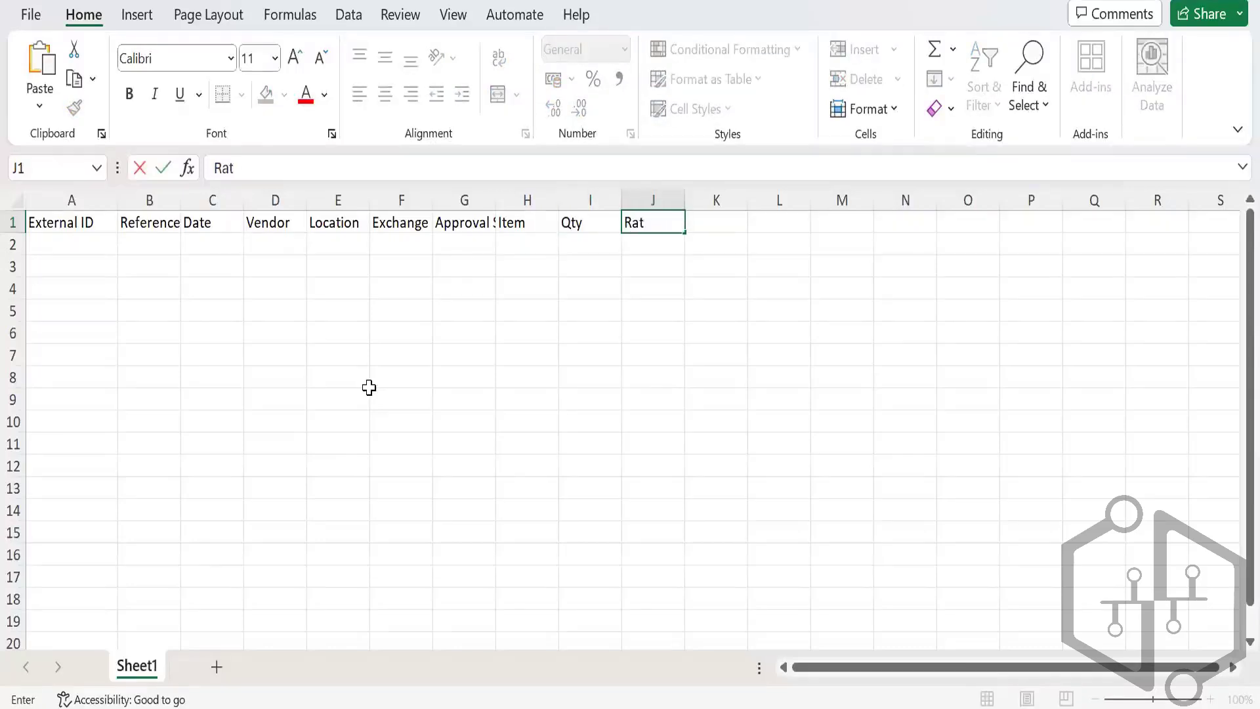
key("Tab")
key("shift+Tab")
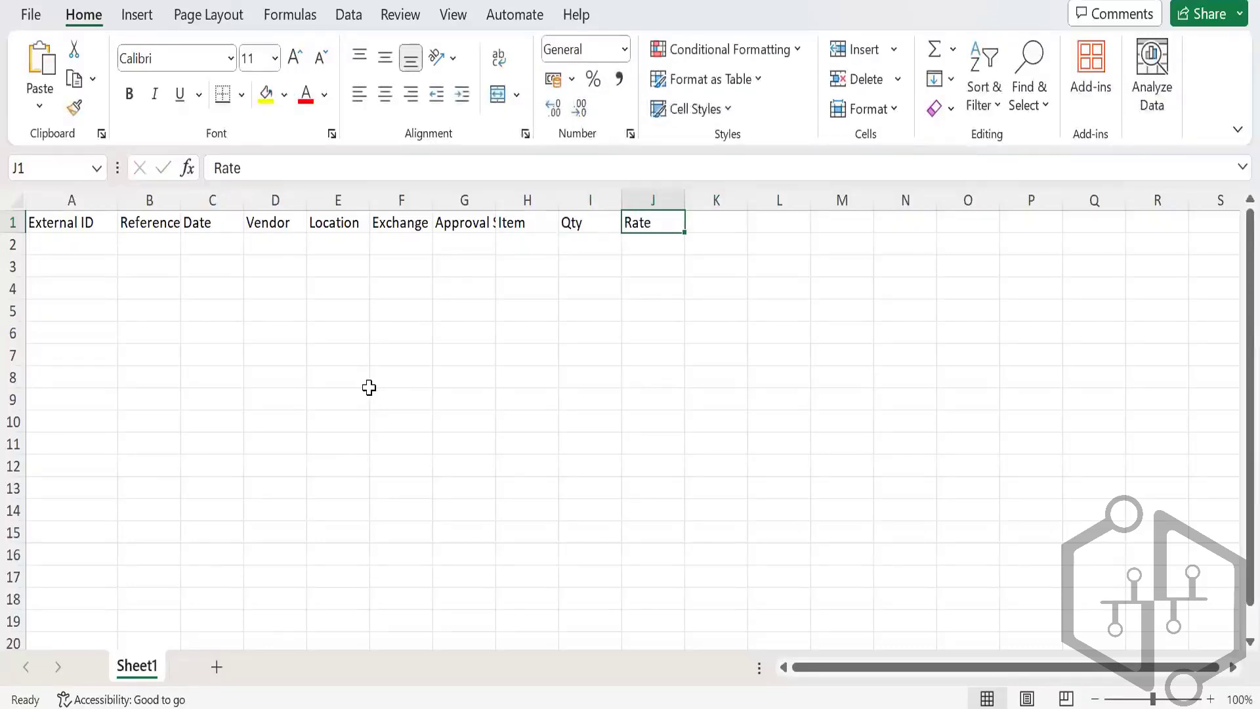
Step: Compare against the NetSuite bill, then add the Tax Code heading in K1
key("alt+Tab")
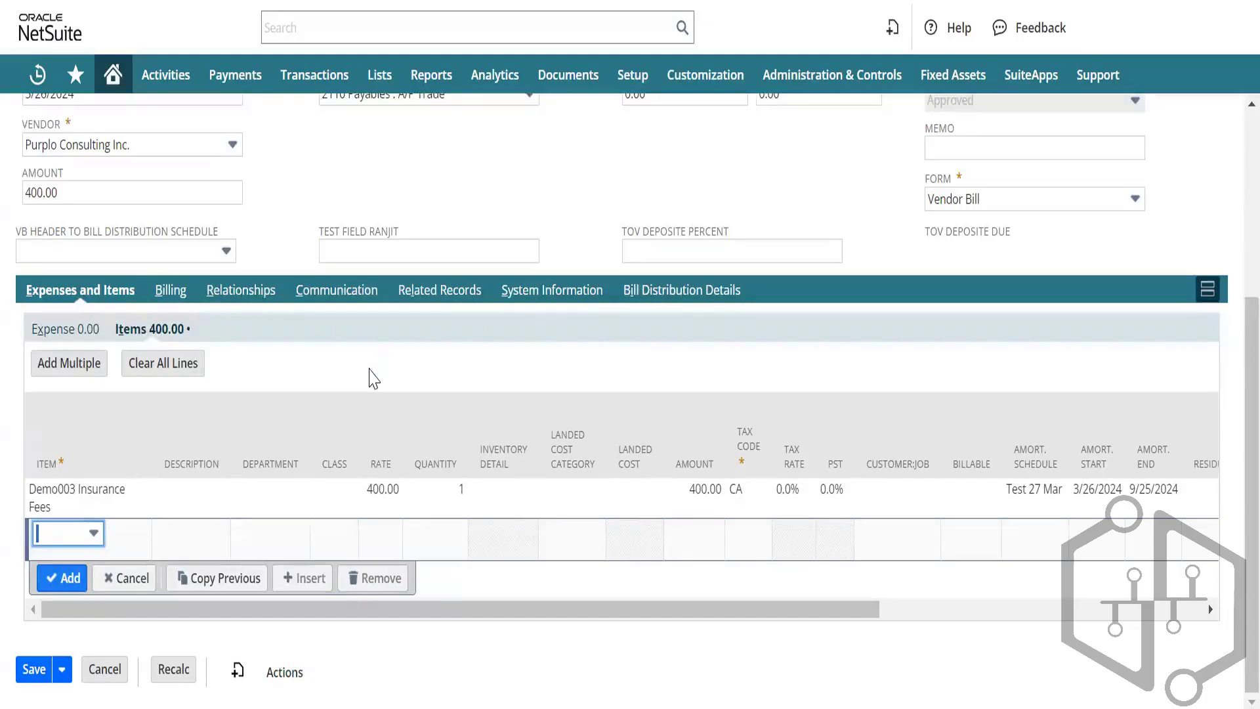
key("alt+Tab")
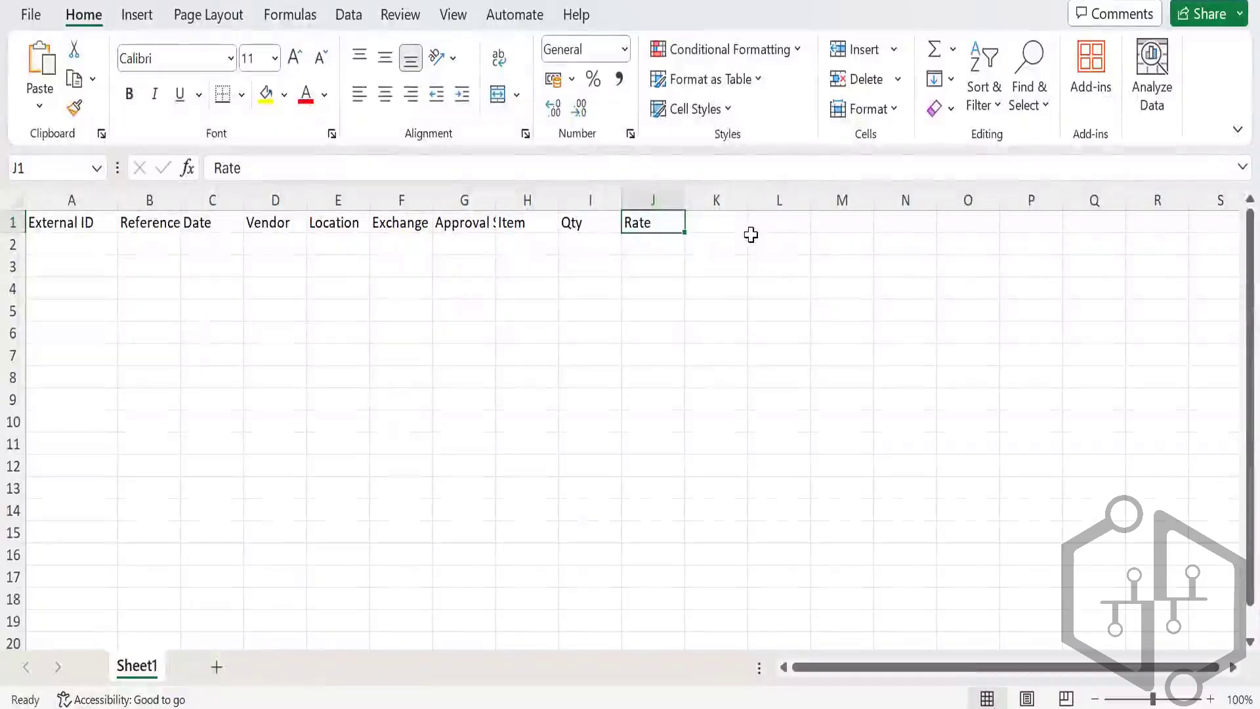
key("alt+Tab")
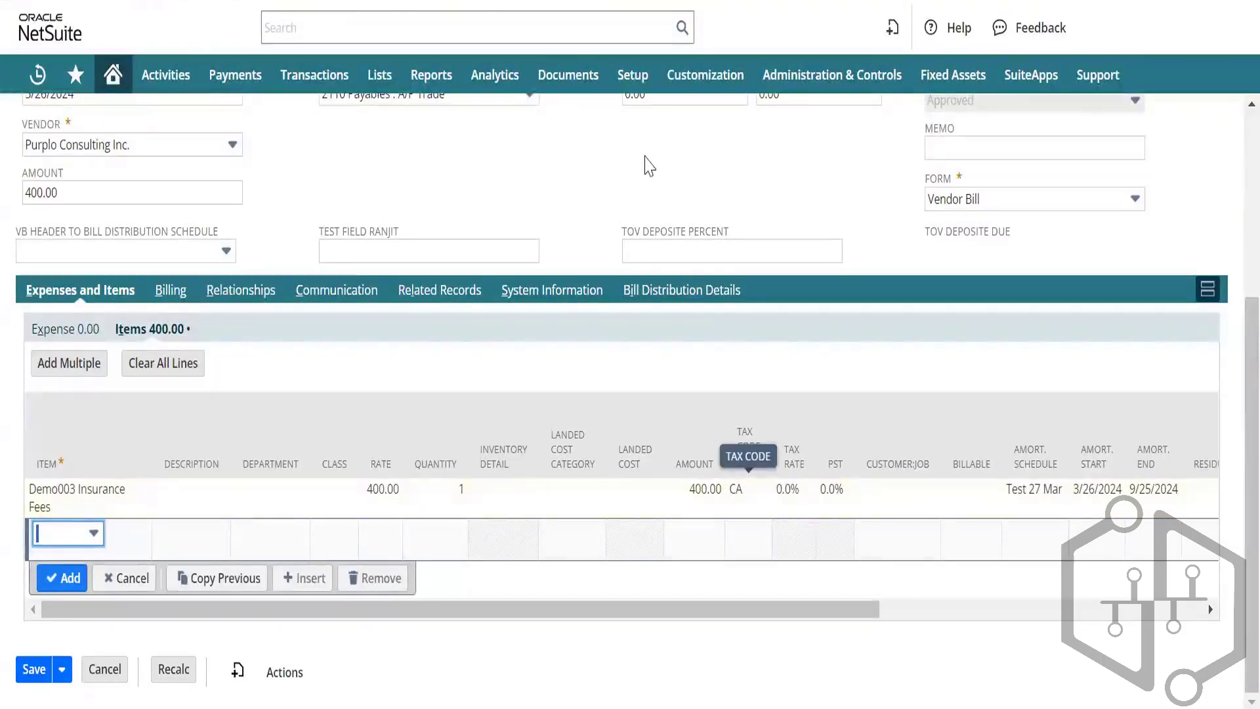
key("alt+Tab")
key("Right")
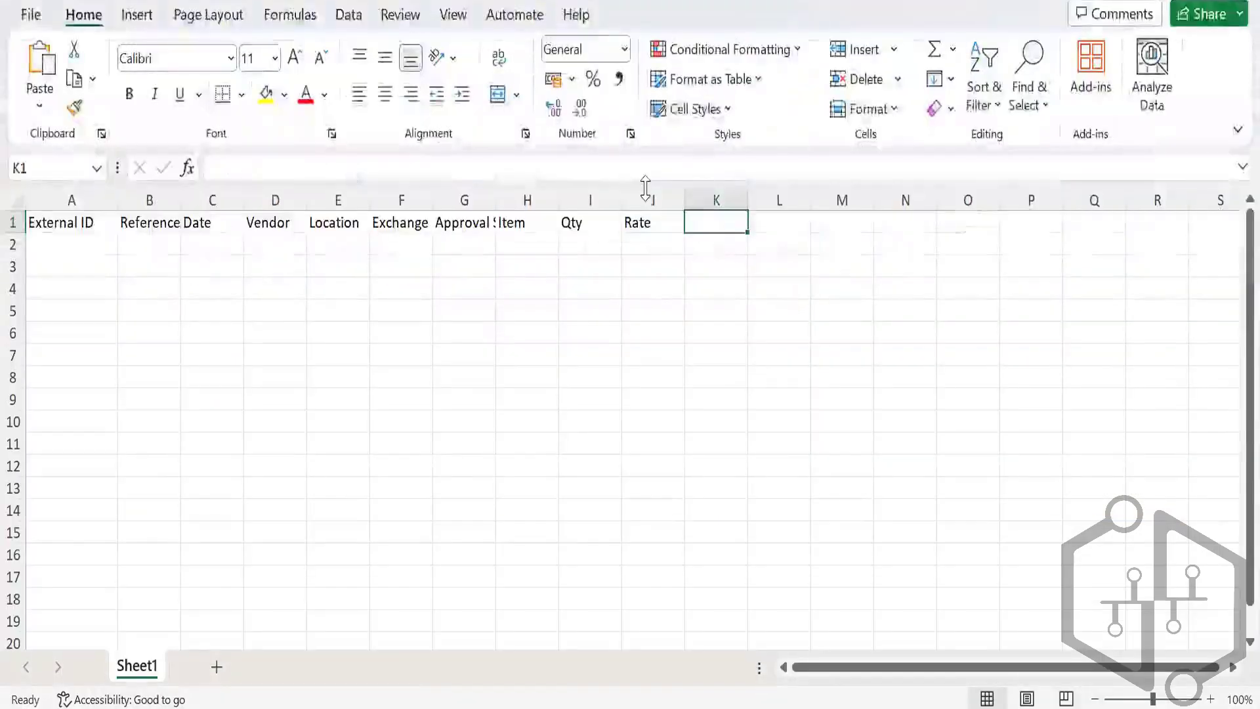
type("Tax Code")
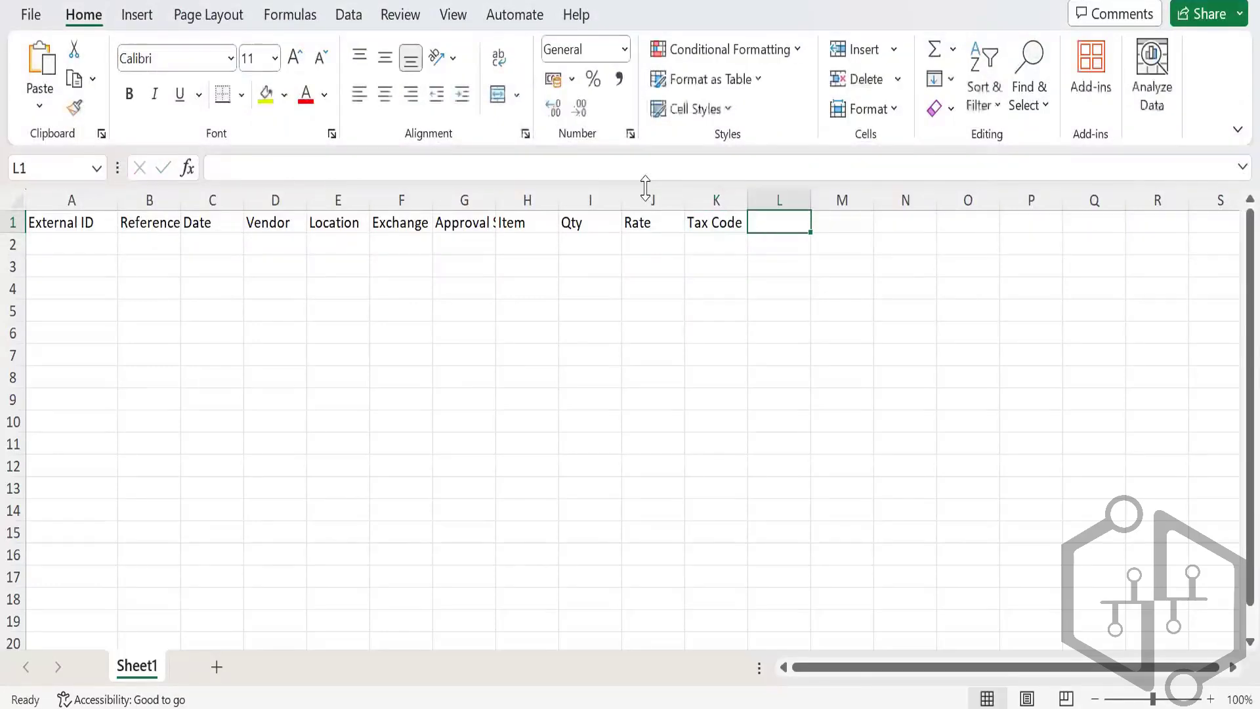
key("Tab")
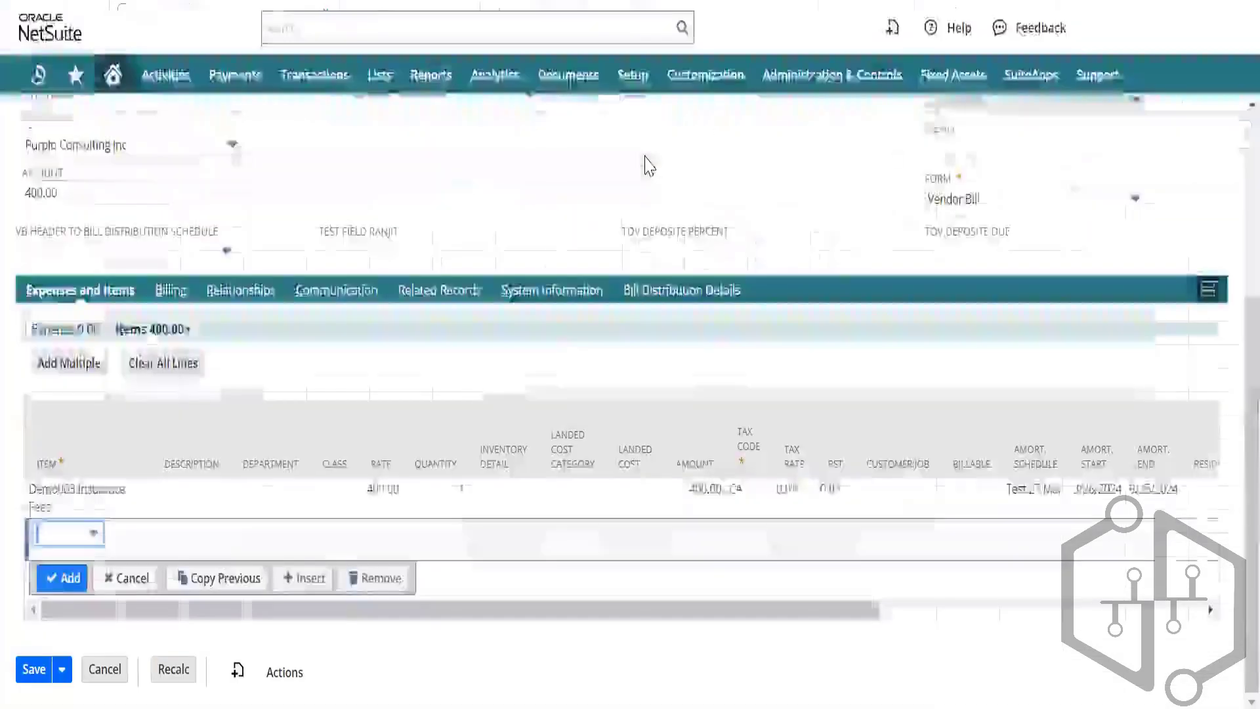
Step: Open the empty item line on the NetSuite bill for editing
key("alt+Tab")
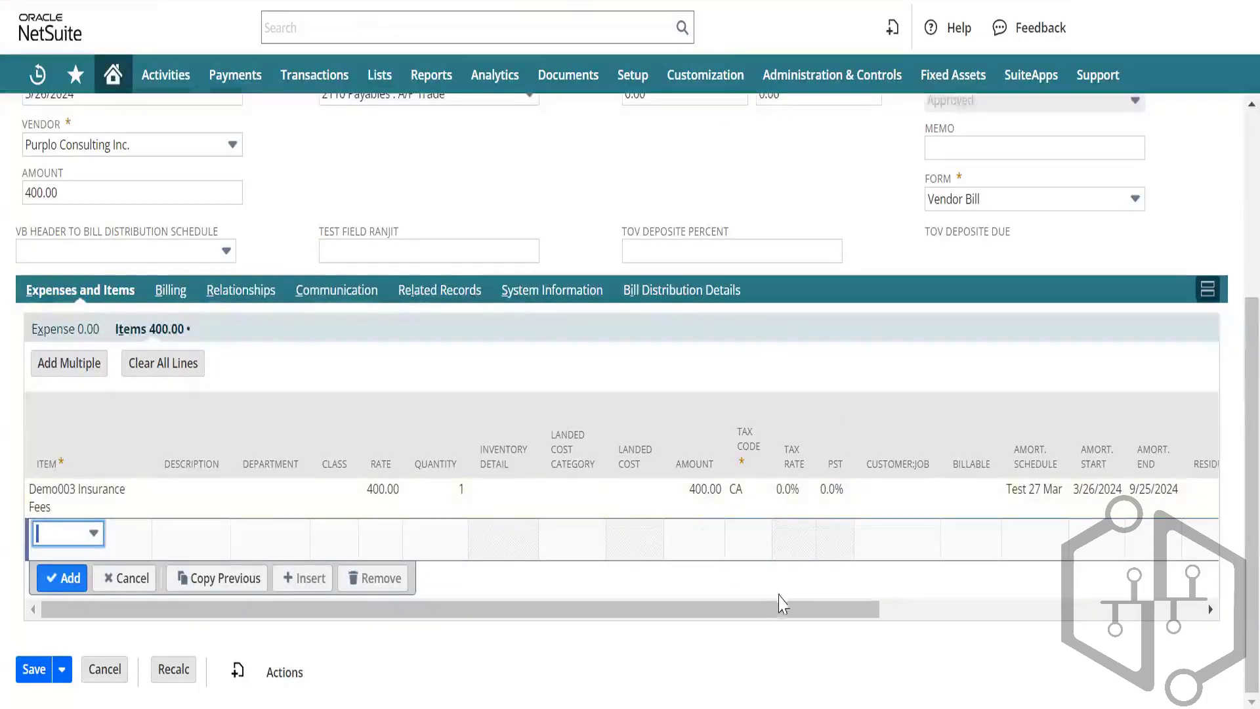
left_click_drag(811, 617, 1158, 598)
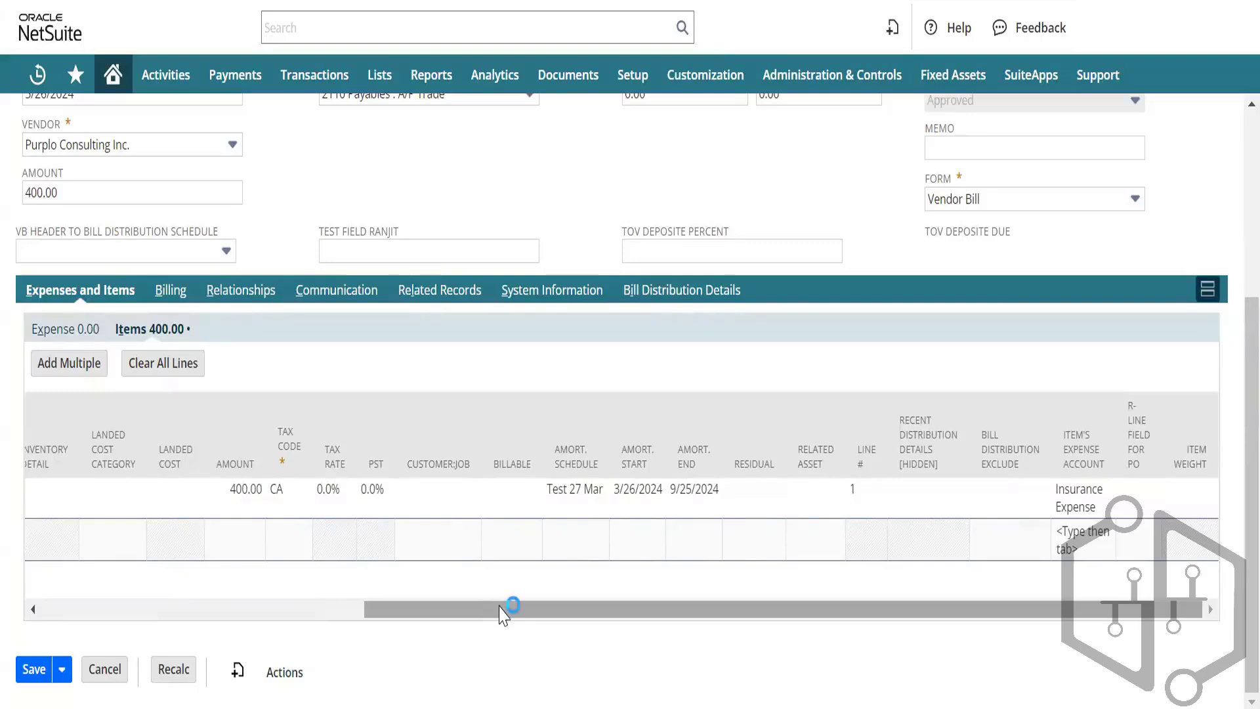
left_click_drag(502, 611, 79, 530)
left_click(79, 539)
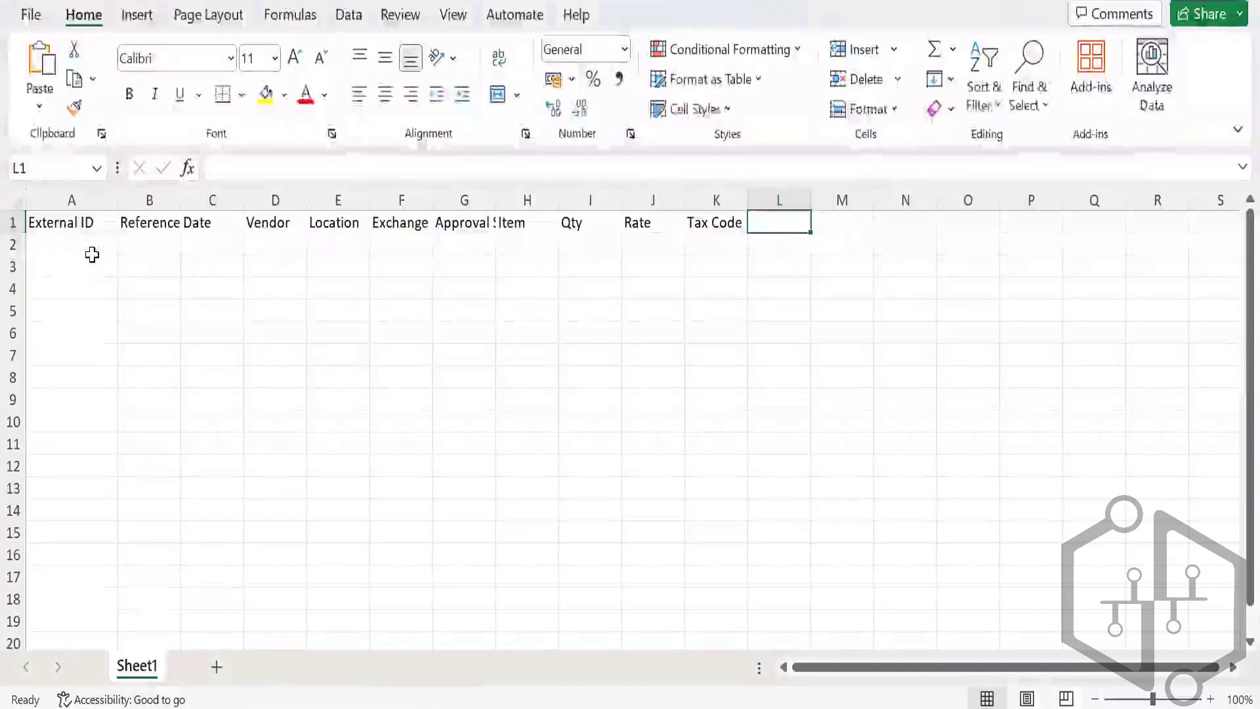
Step: Format cell A2 as Text and enter External ID 29Mar24
key("Return")
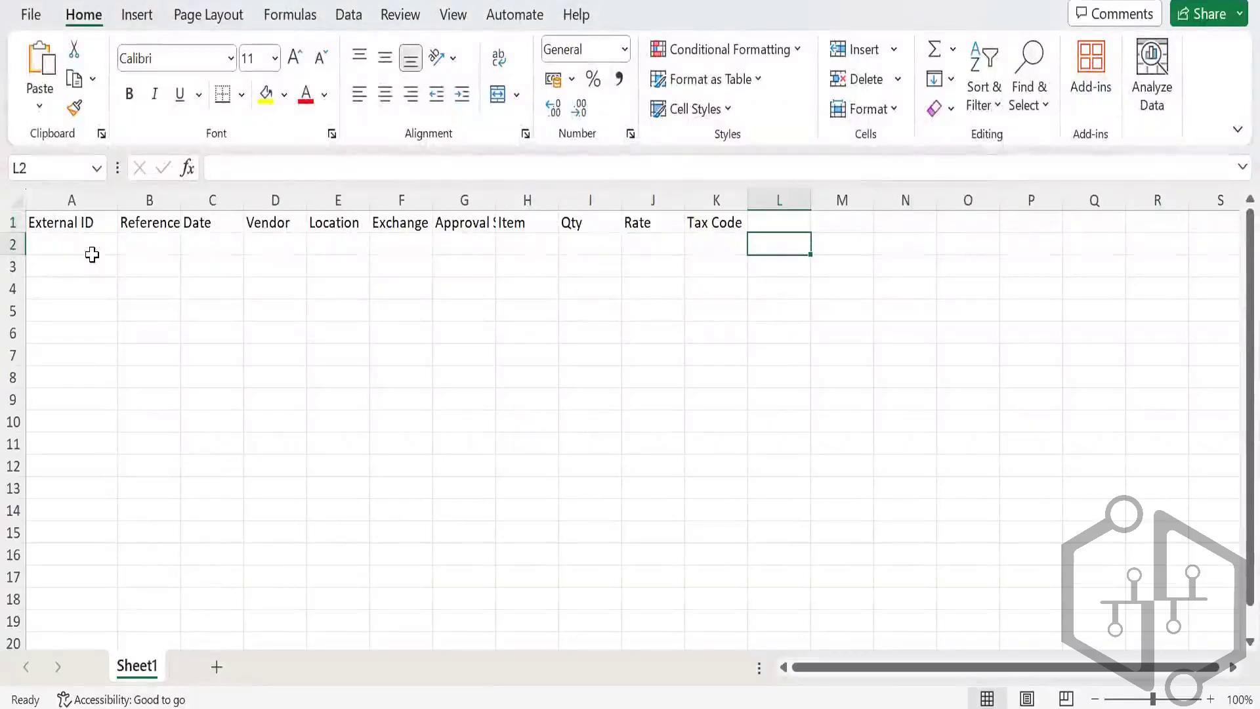
key("Left")
key("Left")
key("Left")
key("Left")
key("Left")
key("Left")
key("Left")
key("Left")
key("Left")
key("Left")
key("Left")
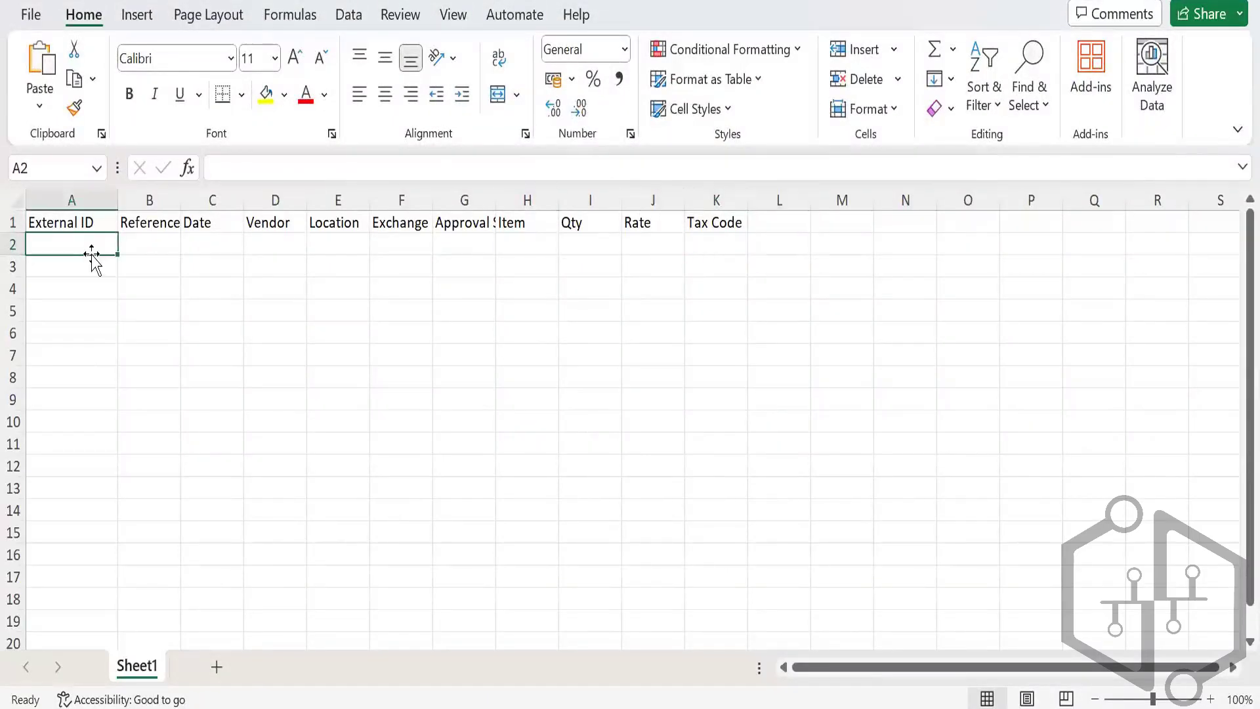
type("29")
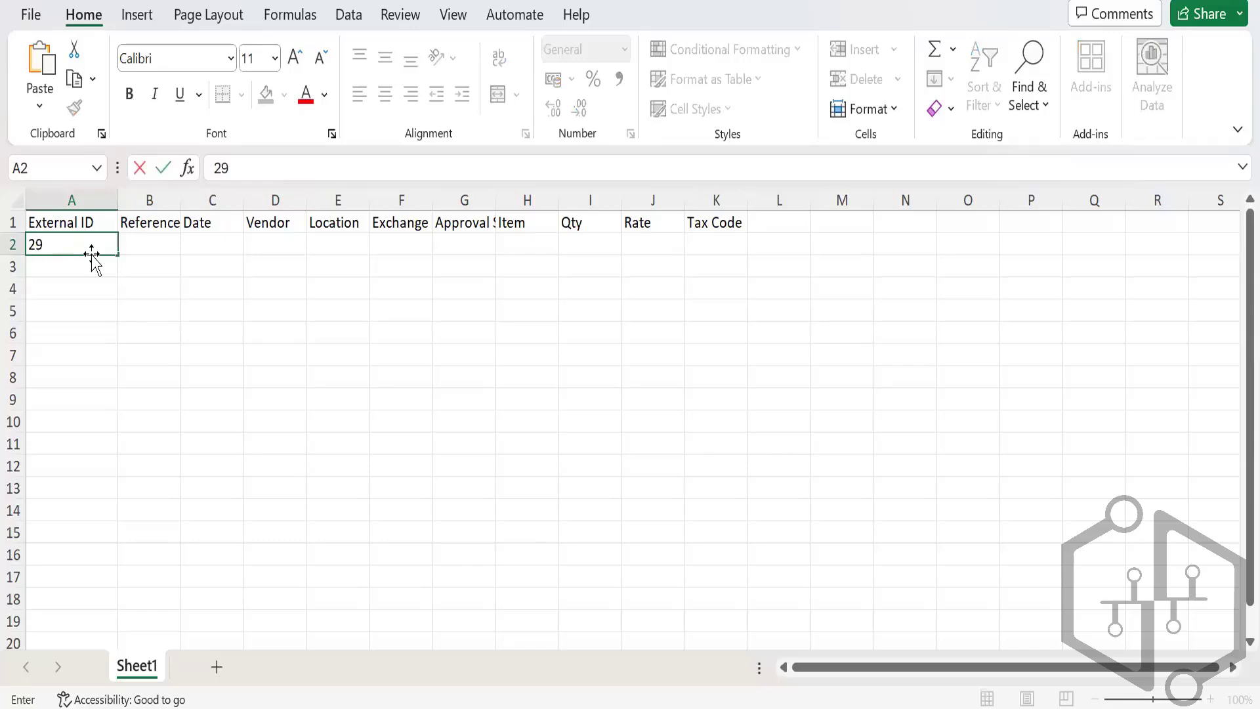
type("-Mar-24")
key("Tab")
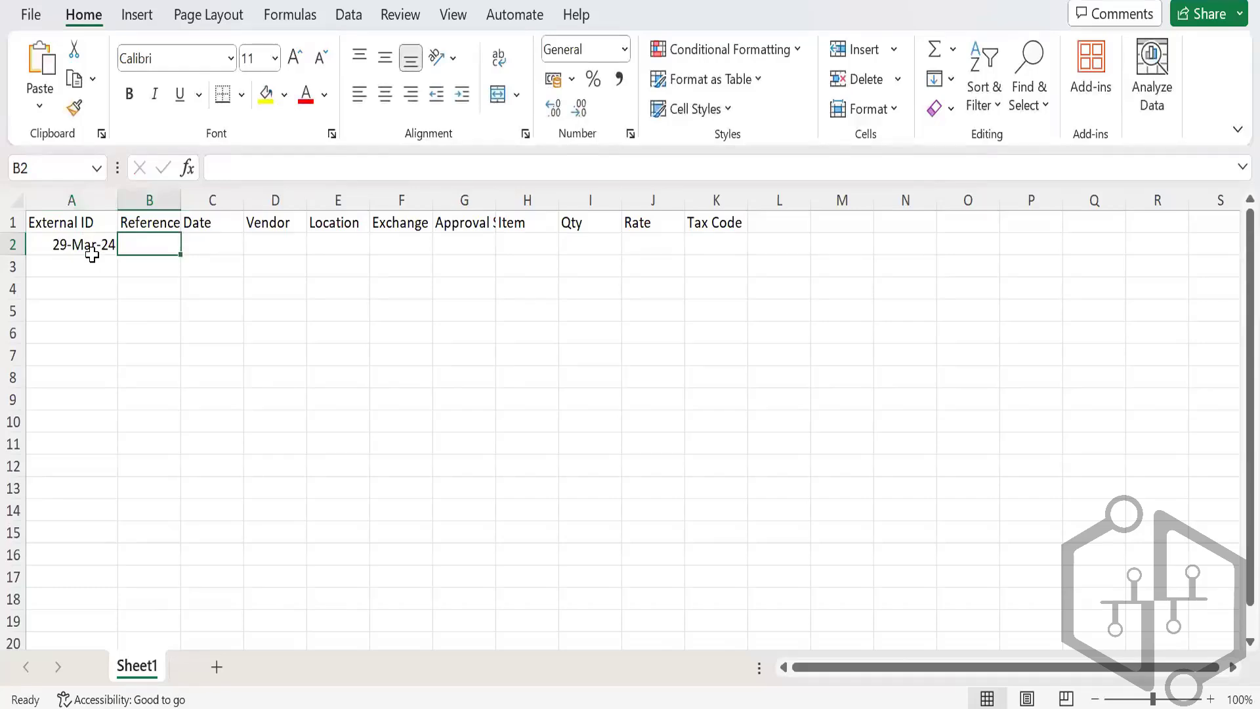
left_click(91, 255)
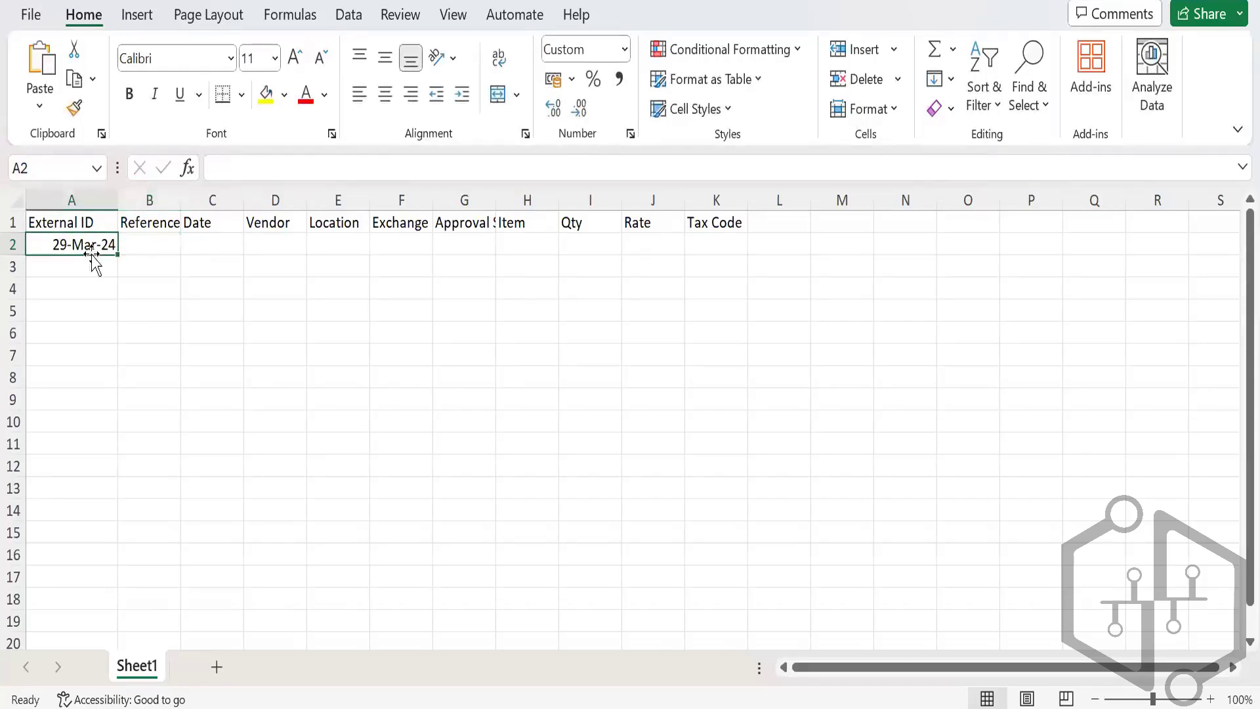
left_click(624, 48)
left_click(625, 105)
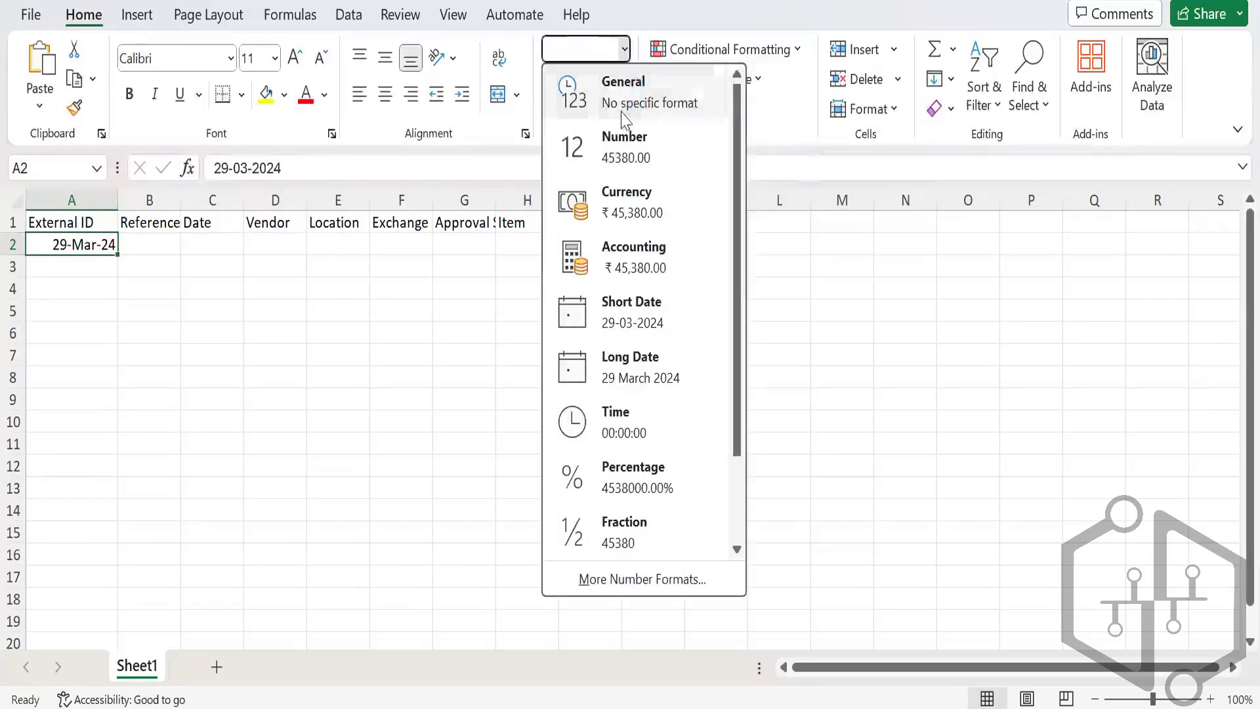
left_click(624, 48)
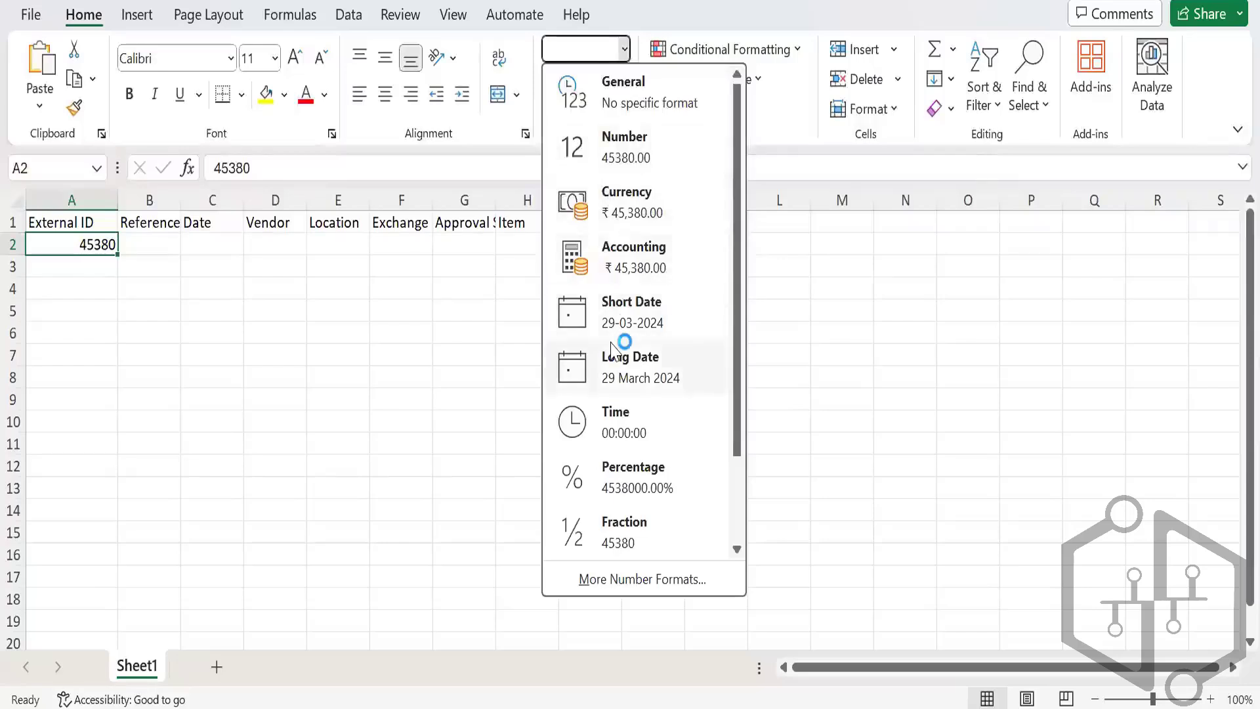
scroll(621, 332, "down", 1)
left_click(602, 548)
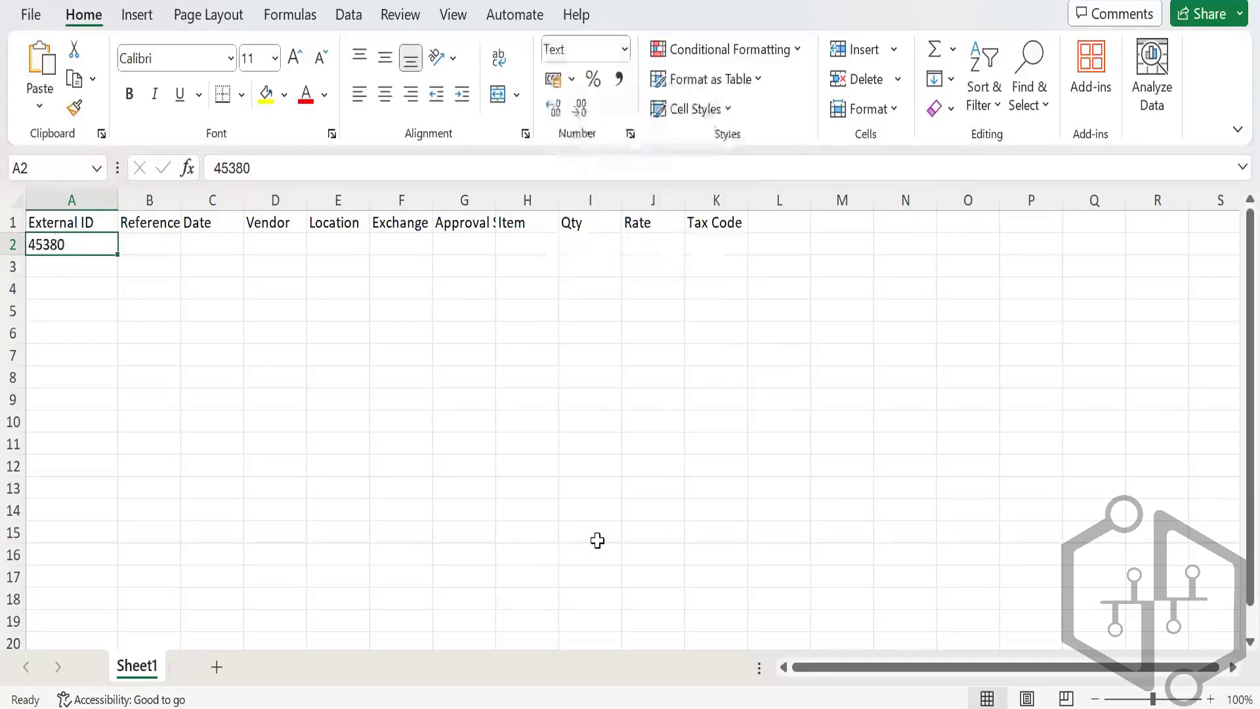
type("29Mar2")
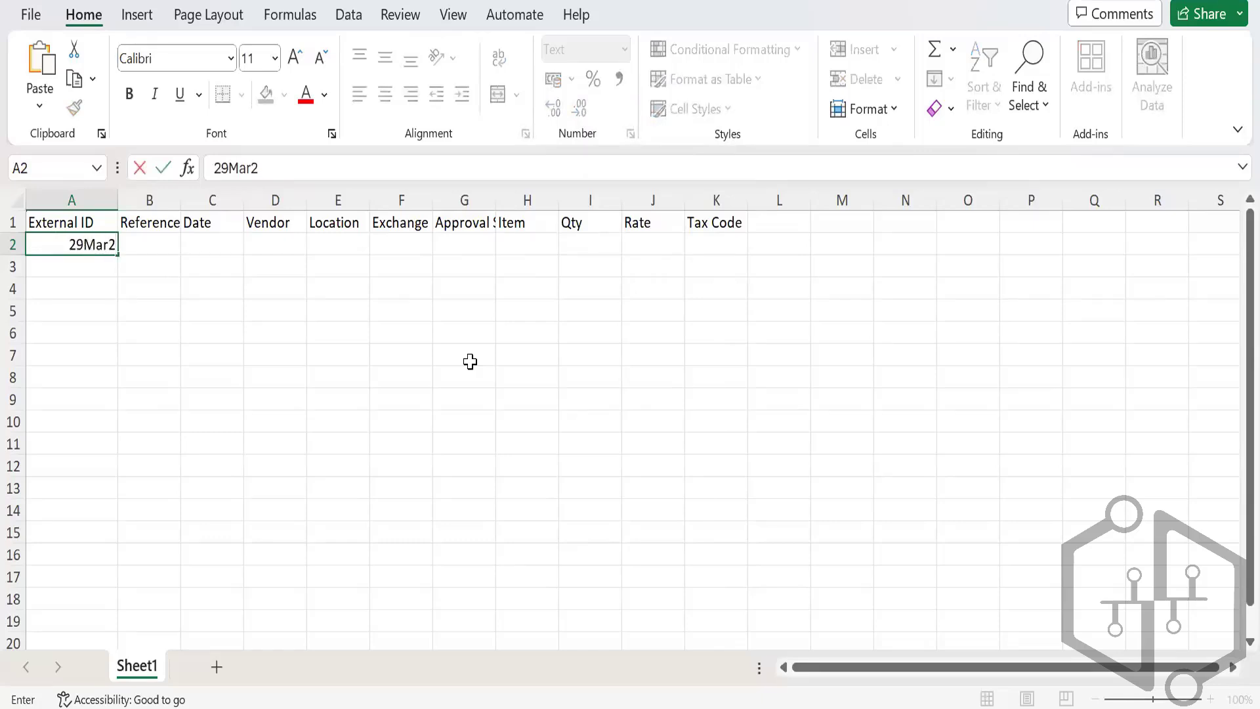
type("4")
key("Return")
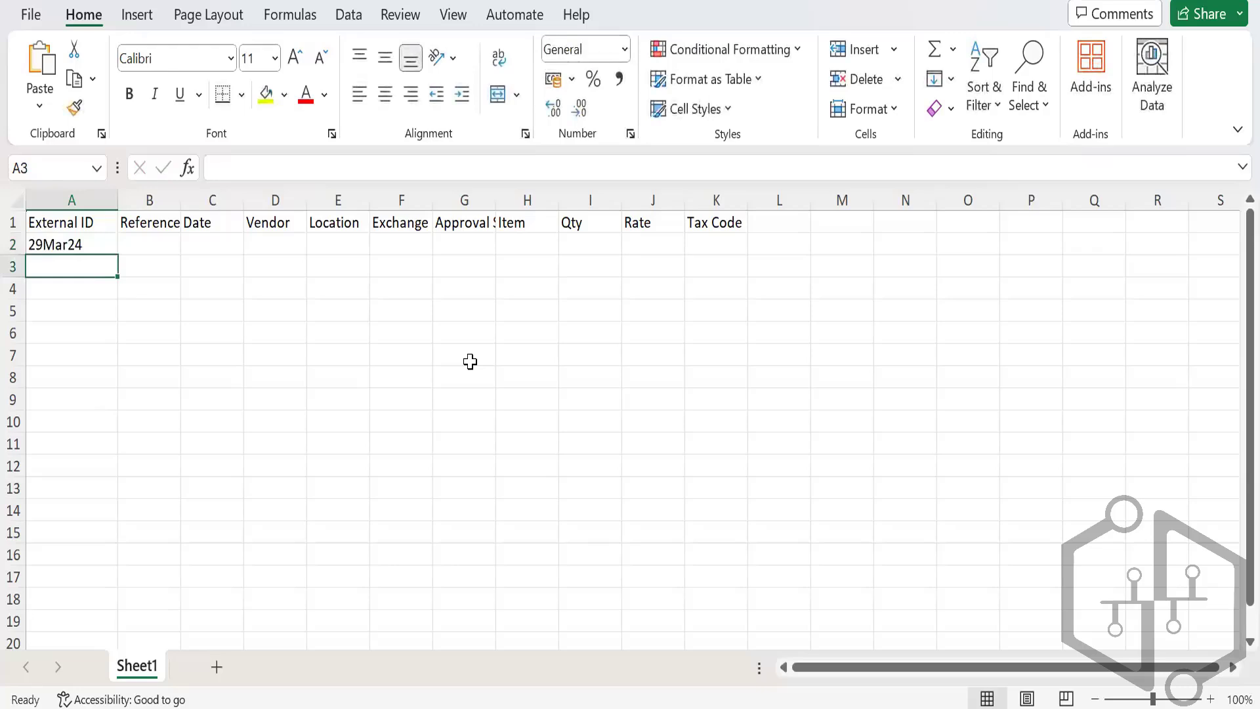
Step: Put date 29/3/2024 in C2 and reference 'CSV Test' in B2
key("Up")
key("Right")
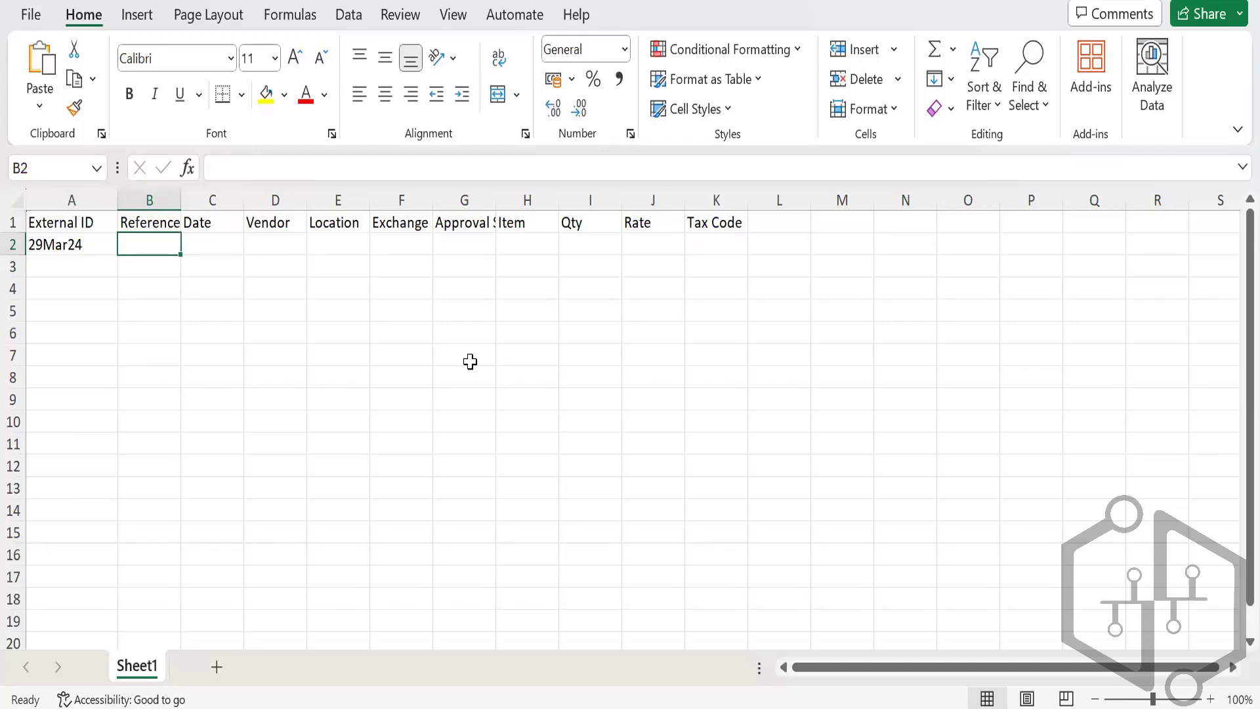
type("29")
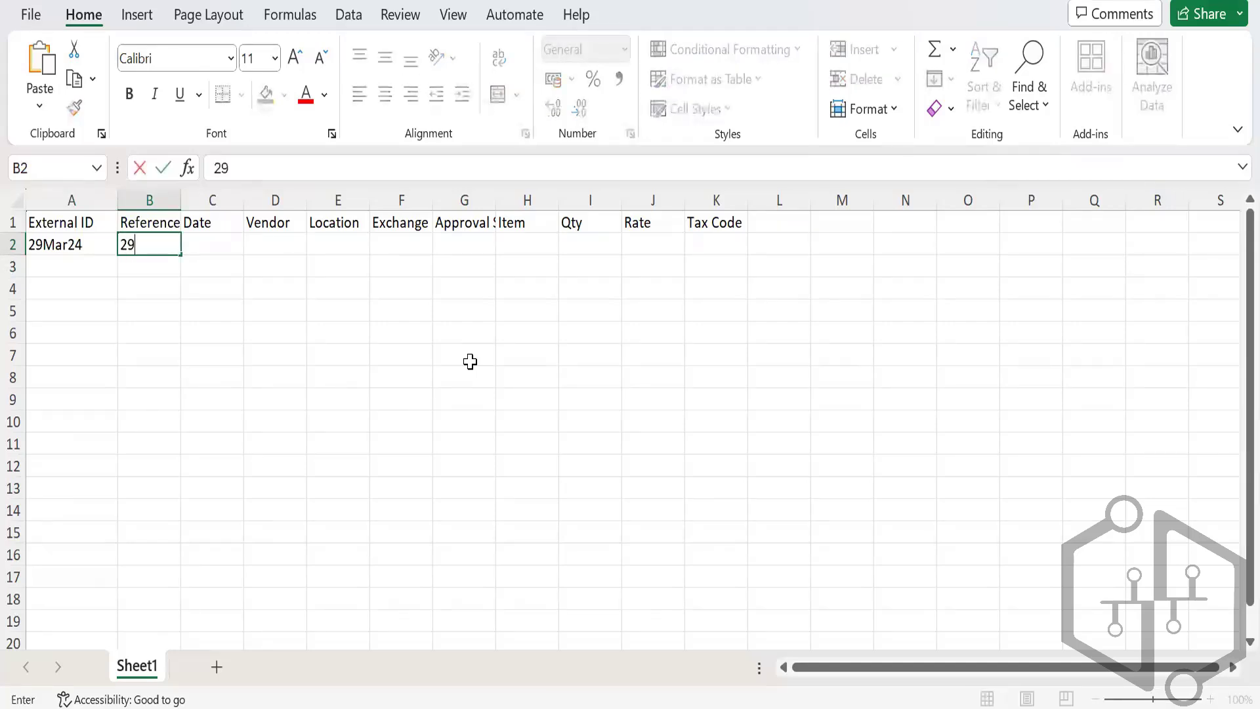
type("/3/2024")
key("Tab")
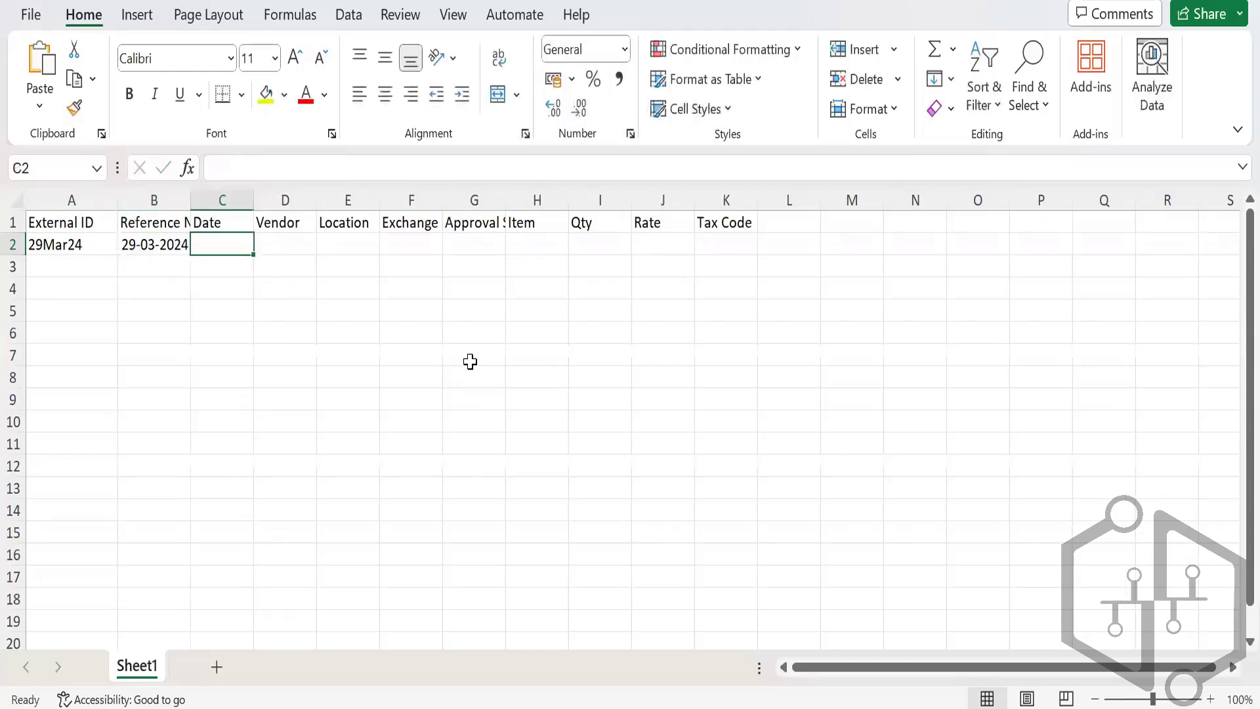
key("Left")
key("ctrl+c")
key("Right")
key("ctrl+v")
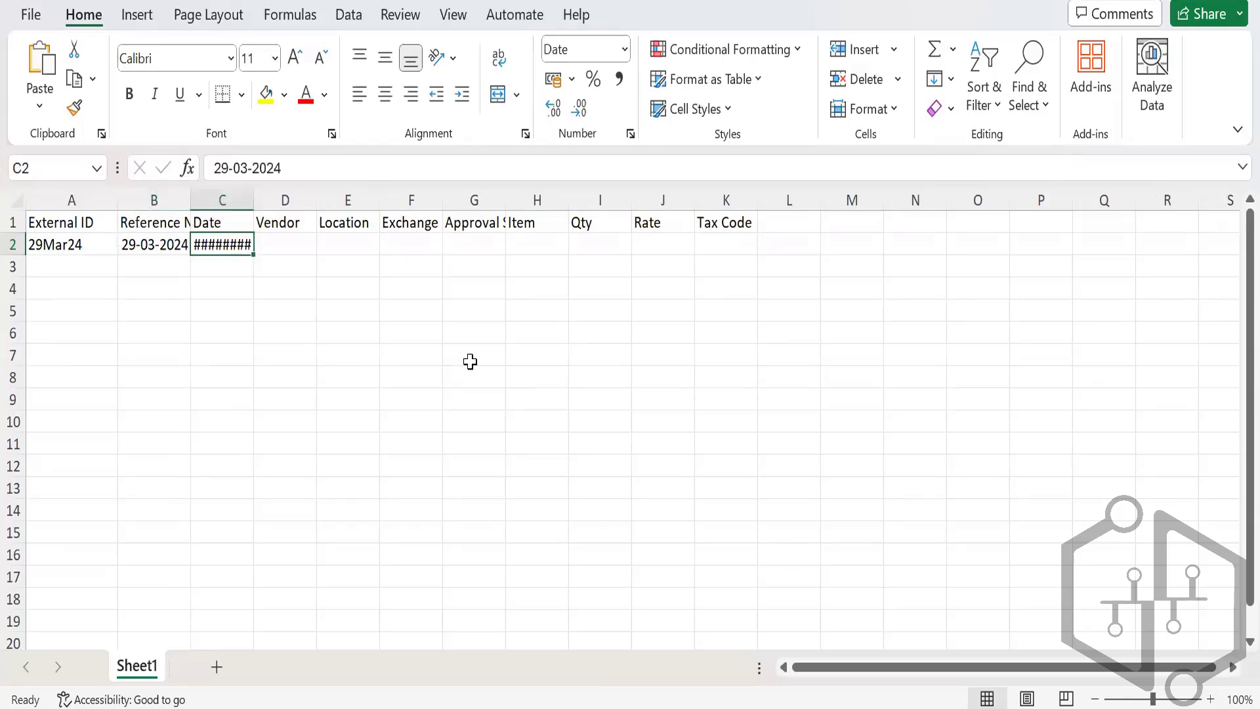
key("Left")
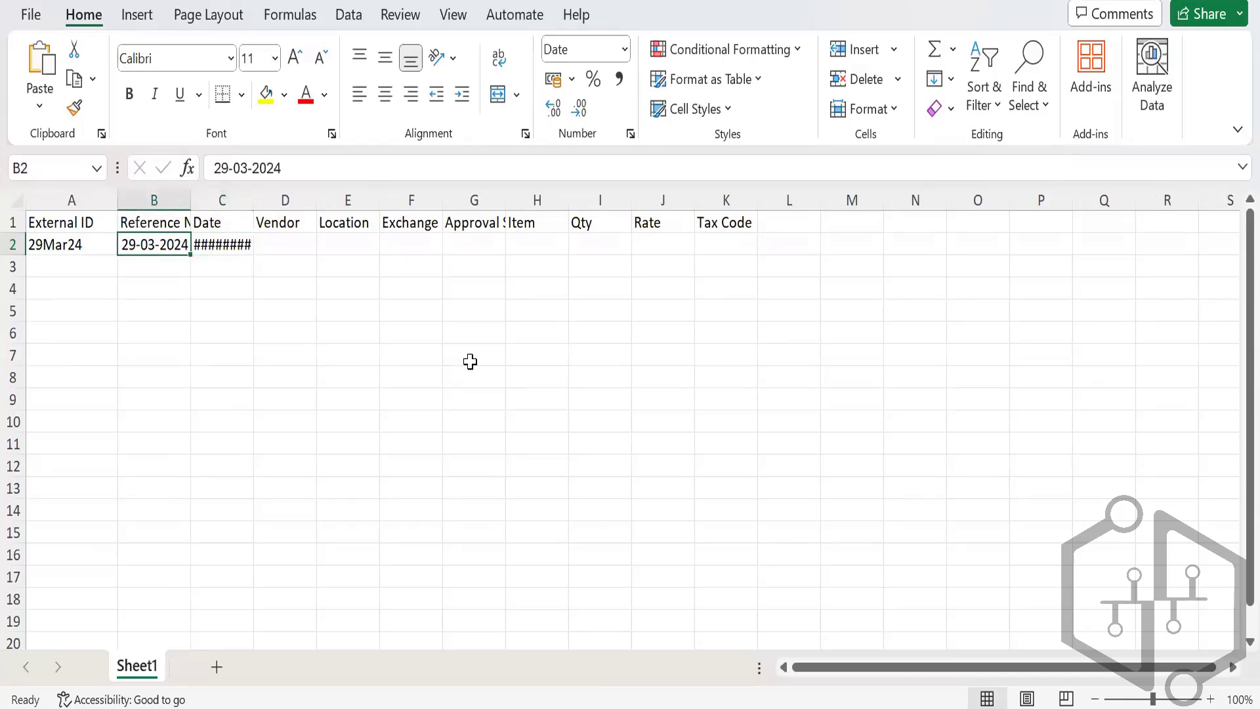
type("CSV")
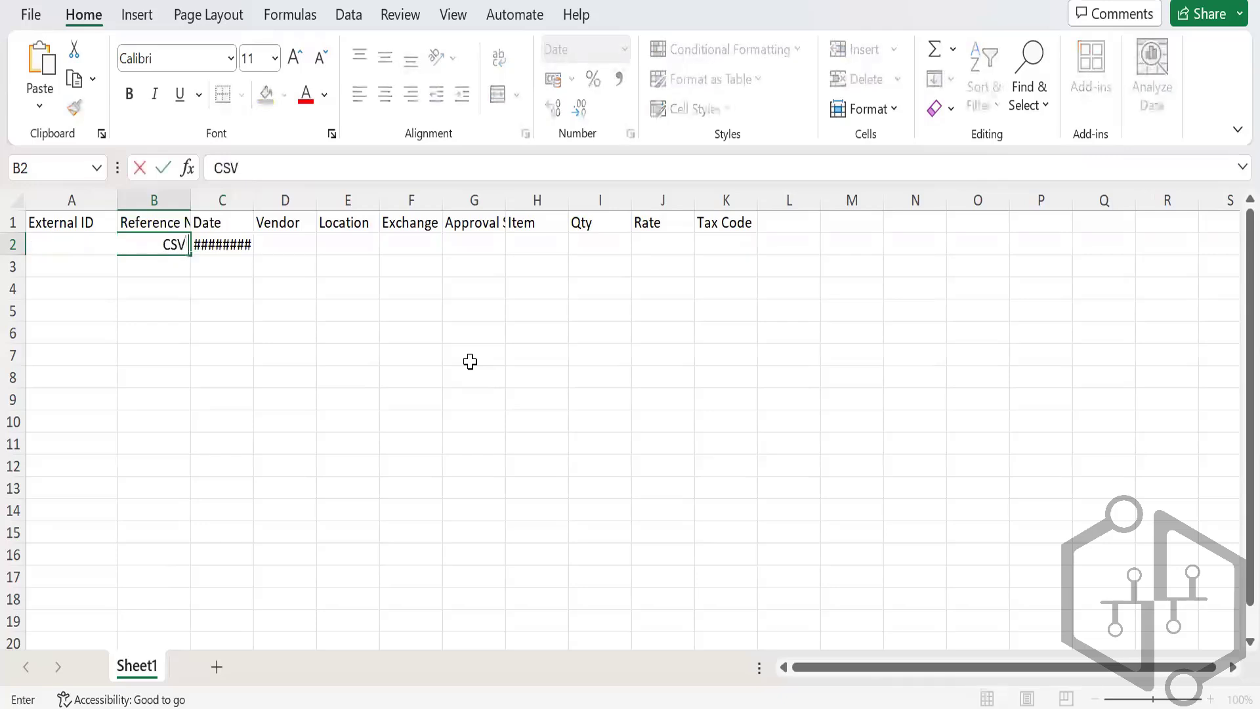
type(" Test")
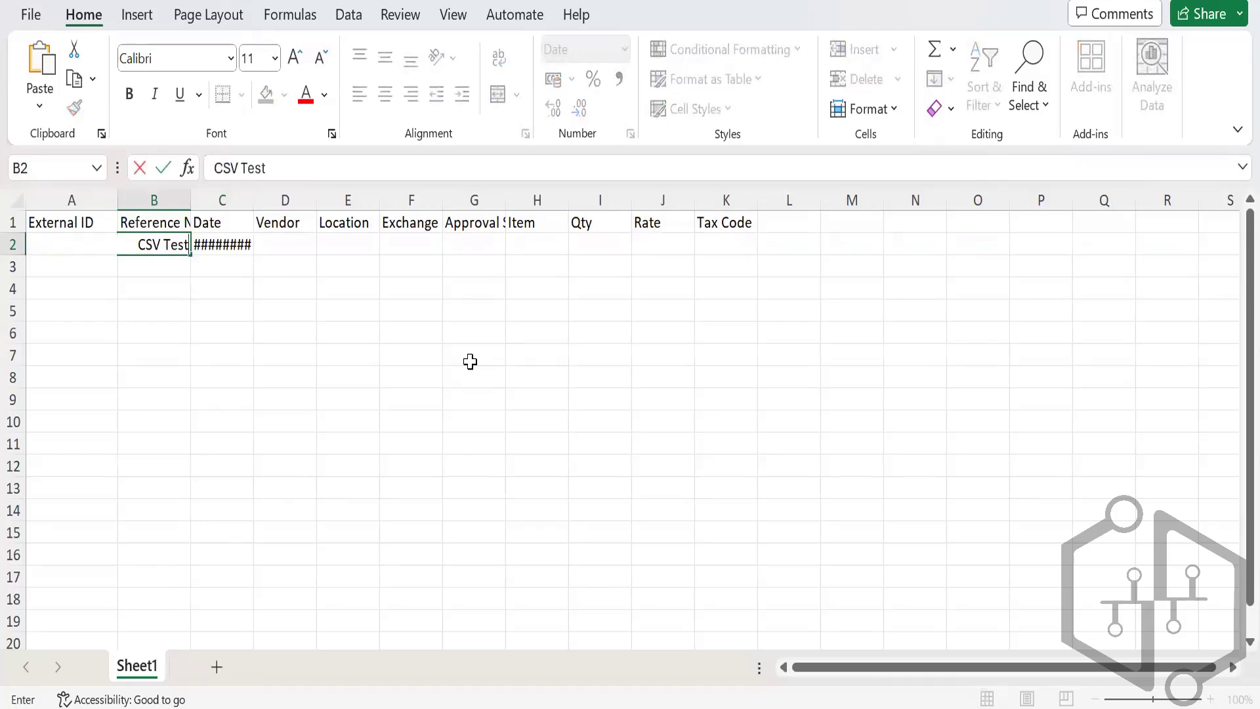
key("Tab")
key("Tab")
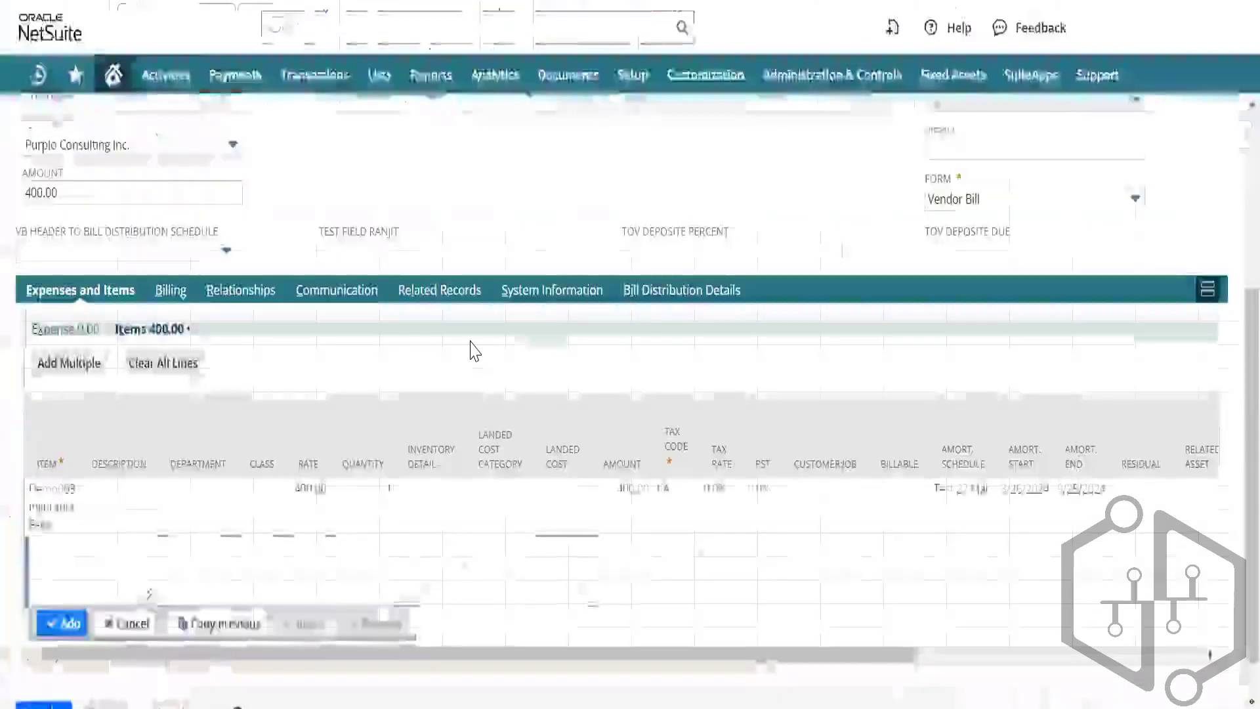
Step: Open the Purplo Consulting Inc. vendor record from the bill to find its internal ID
scroll(293, 244, "up", 2)
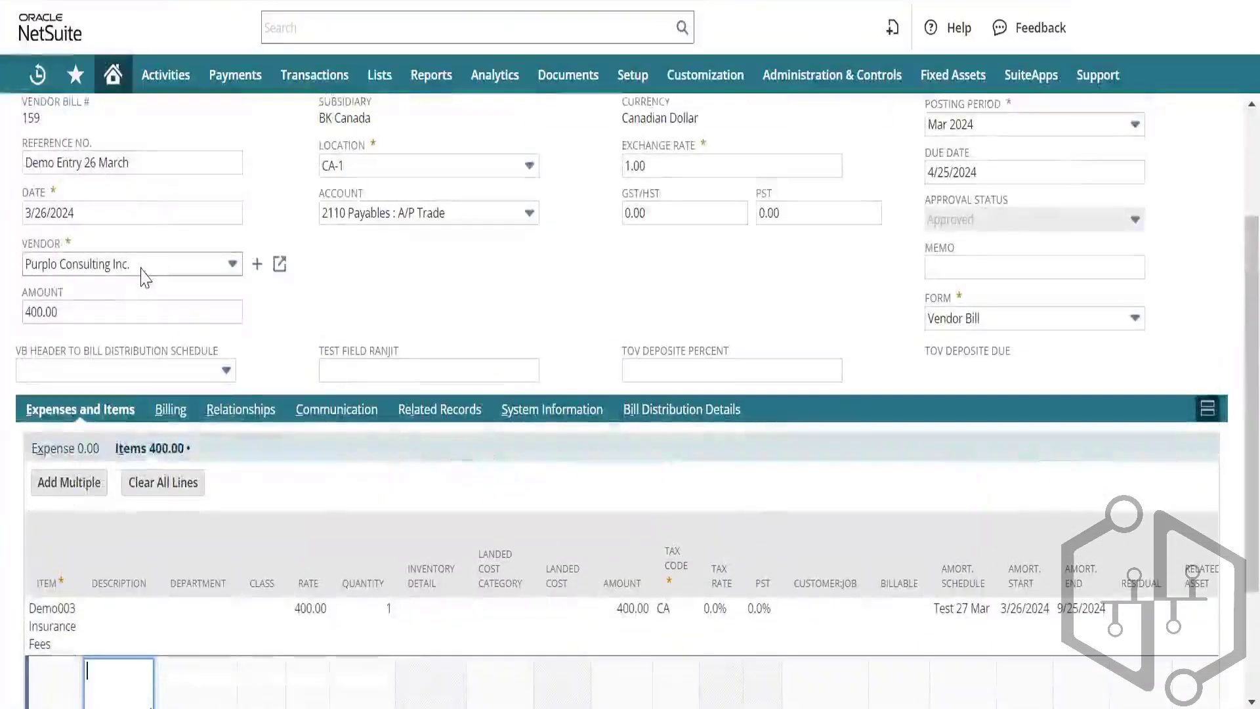
left_click(140, 267)
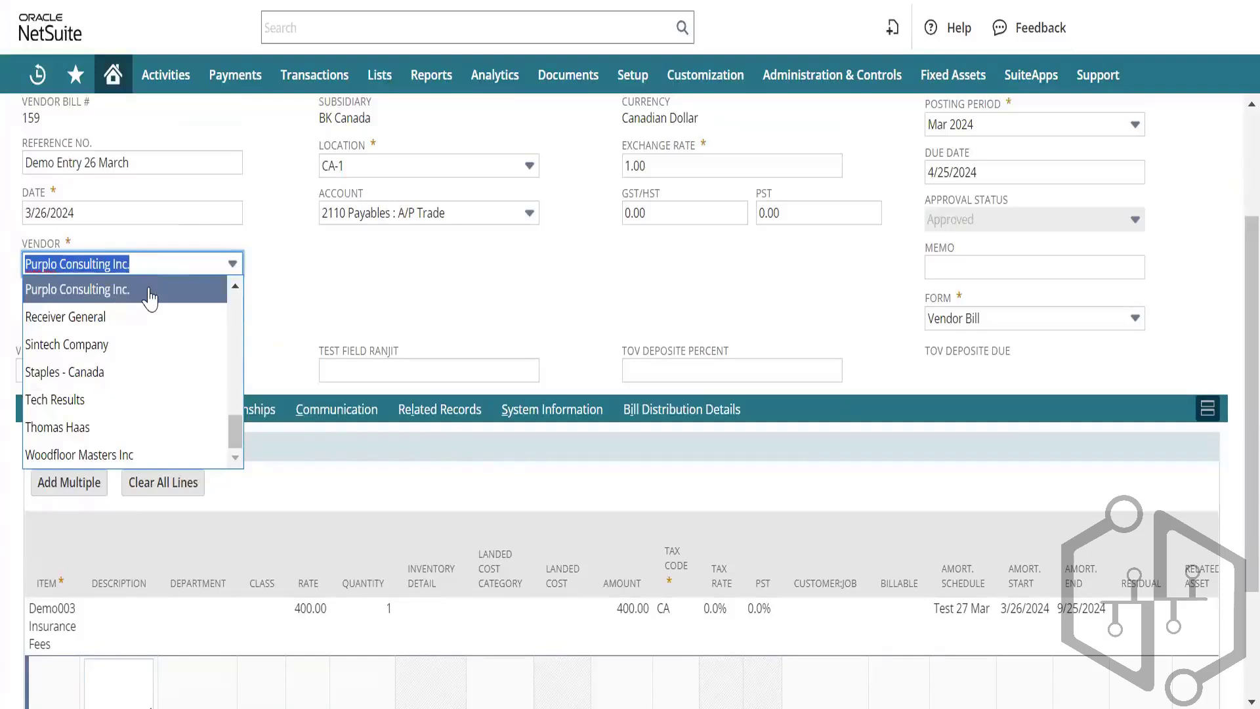
left_click(259, 286)
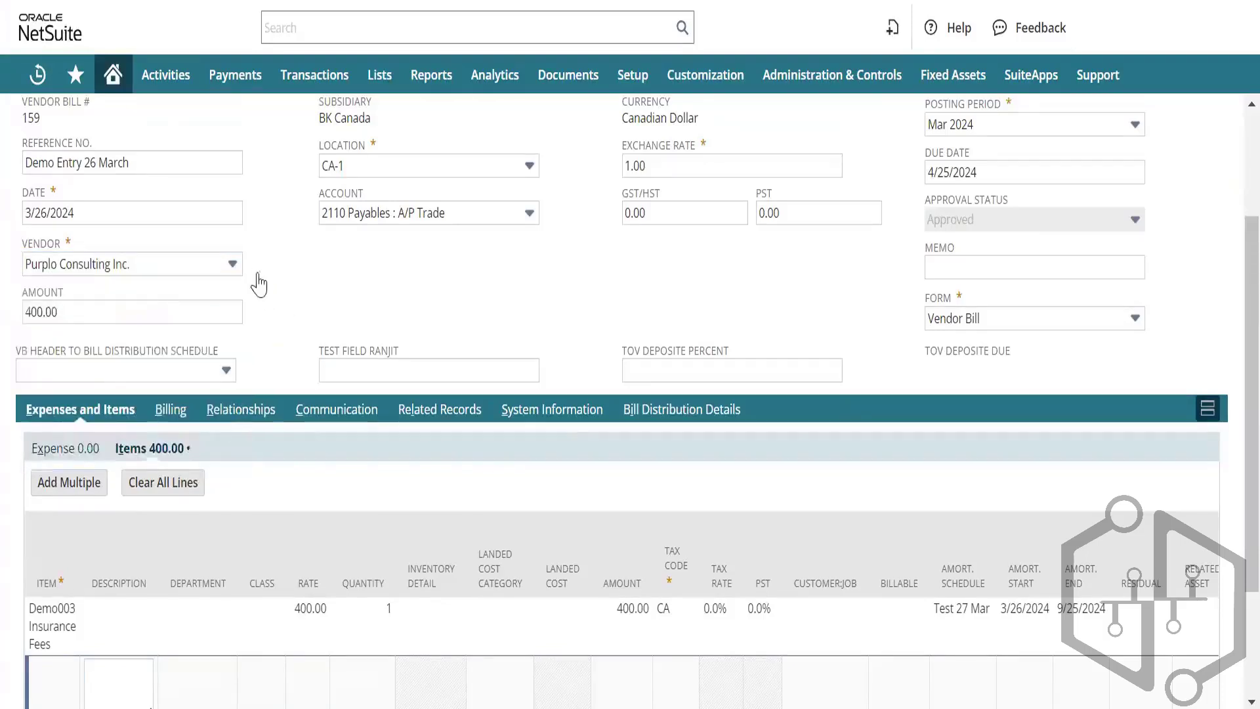
left_click(282, 263)
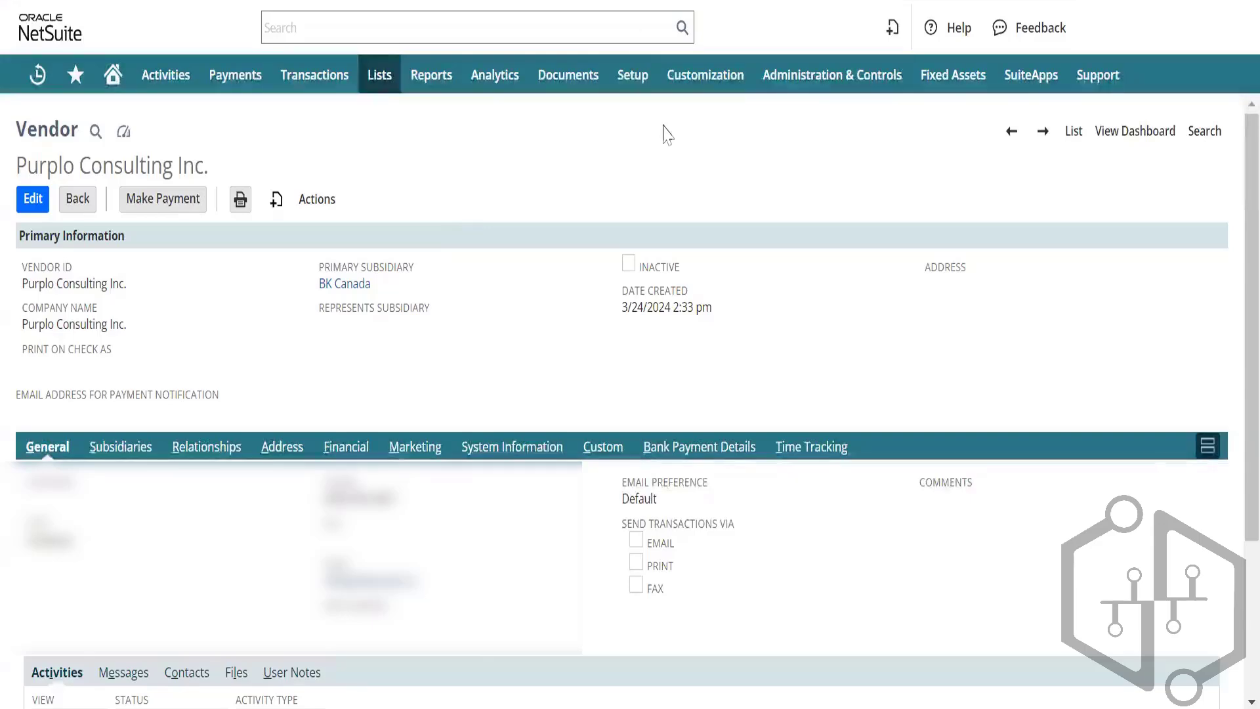
key("alt+Tab")
Step: Enter vendor 923 in row 2 and widen the Date column to show 29-03-2024
type("923")
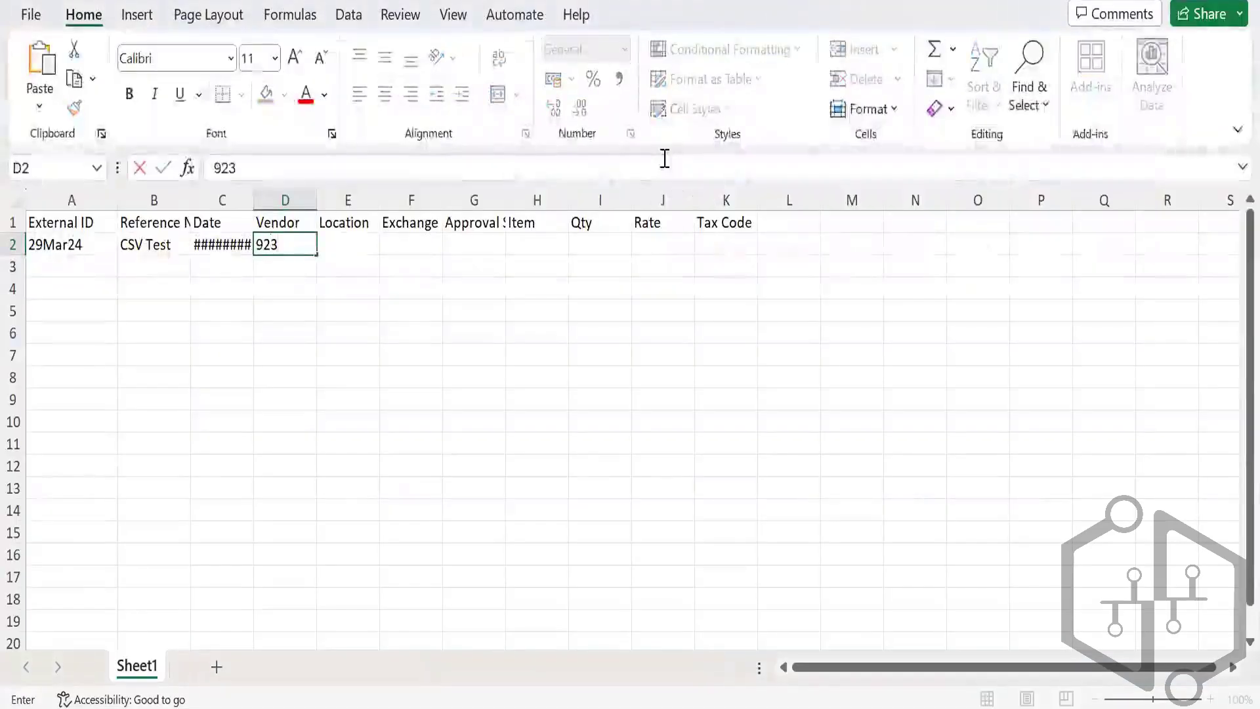
key("Tab")
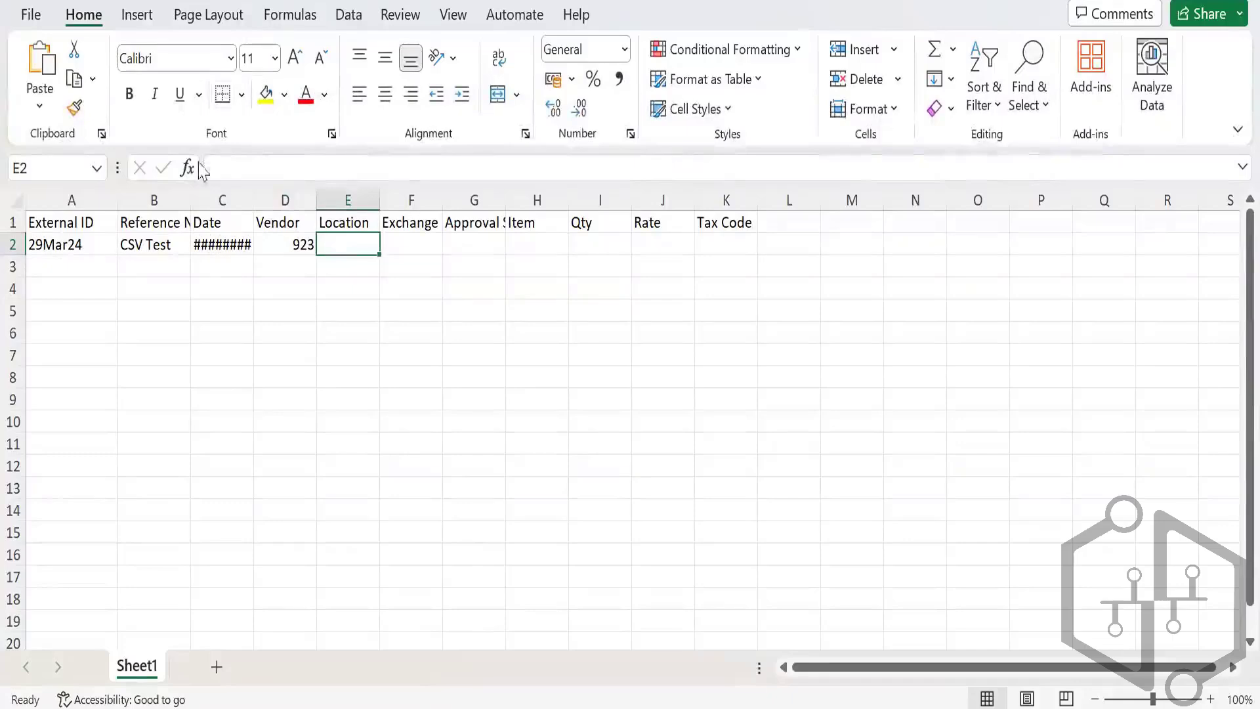
double_click(257, 199)
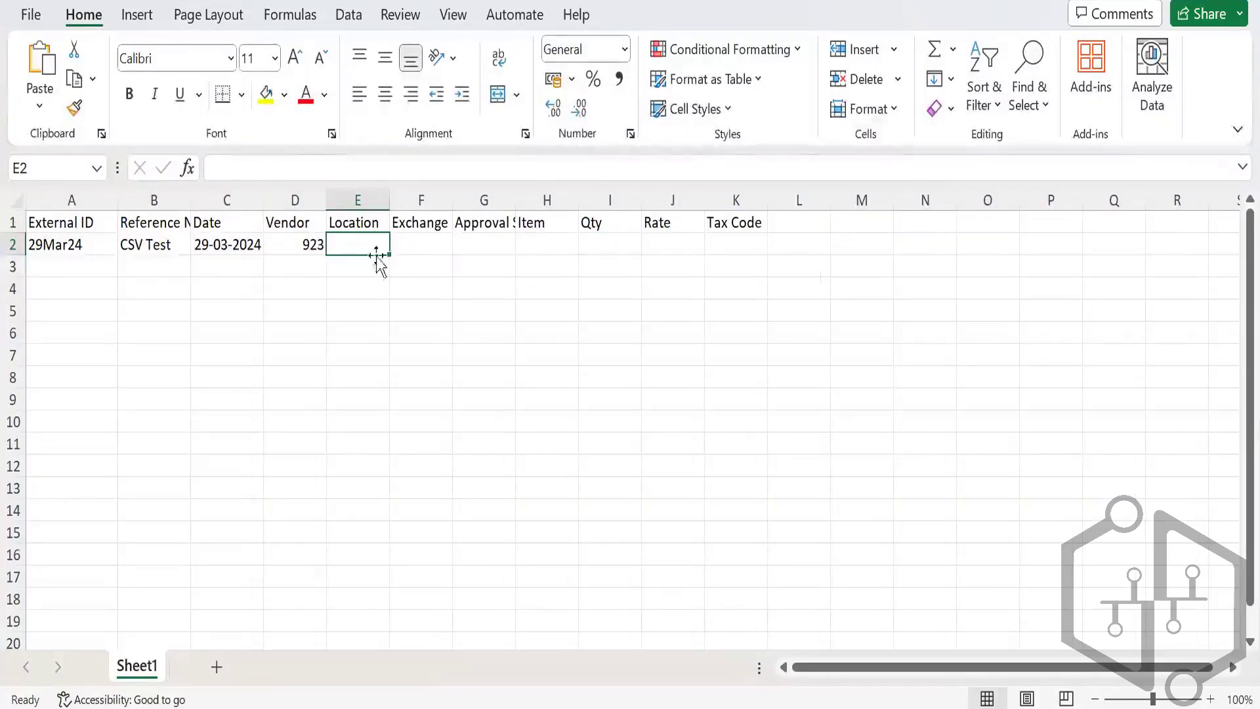
Step: Copy location CA-1 from the NetSuite bill into row 2's Location cell
key("alt+Tab")
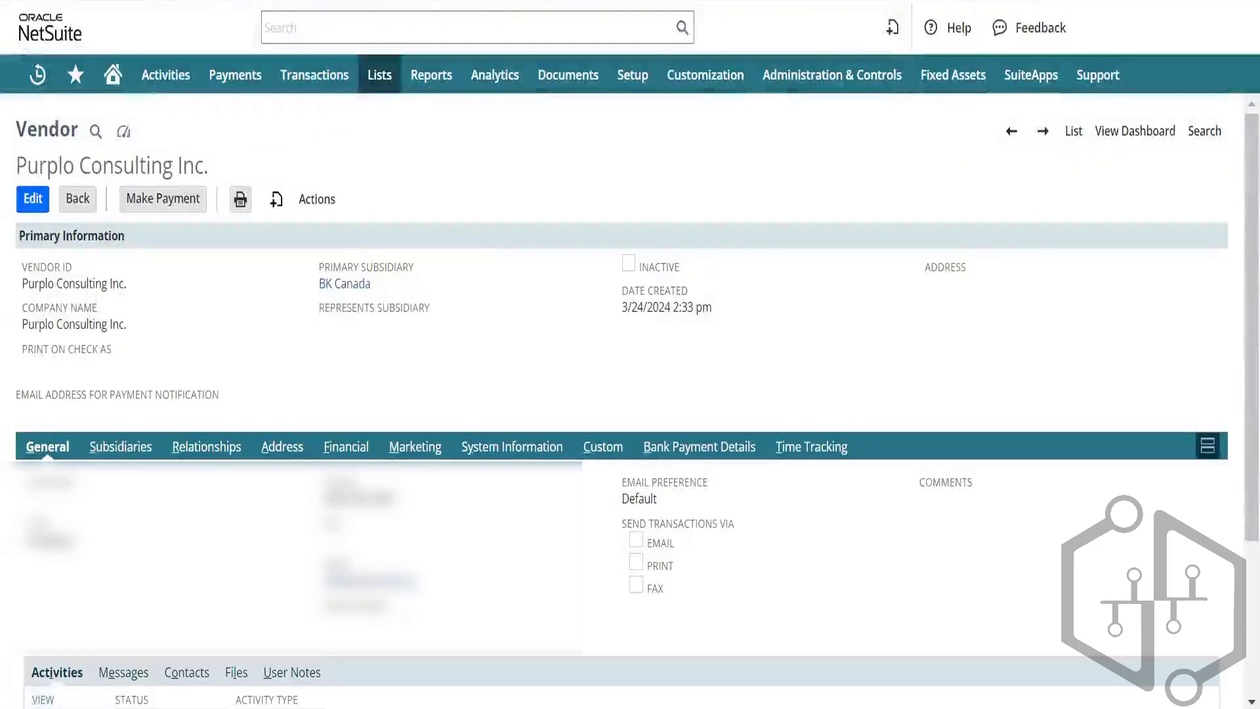
left_click(483, 2)
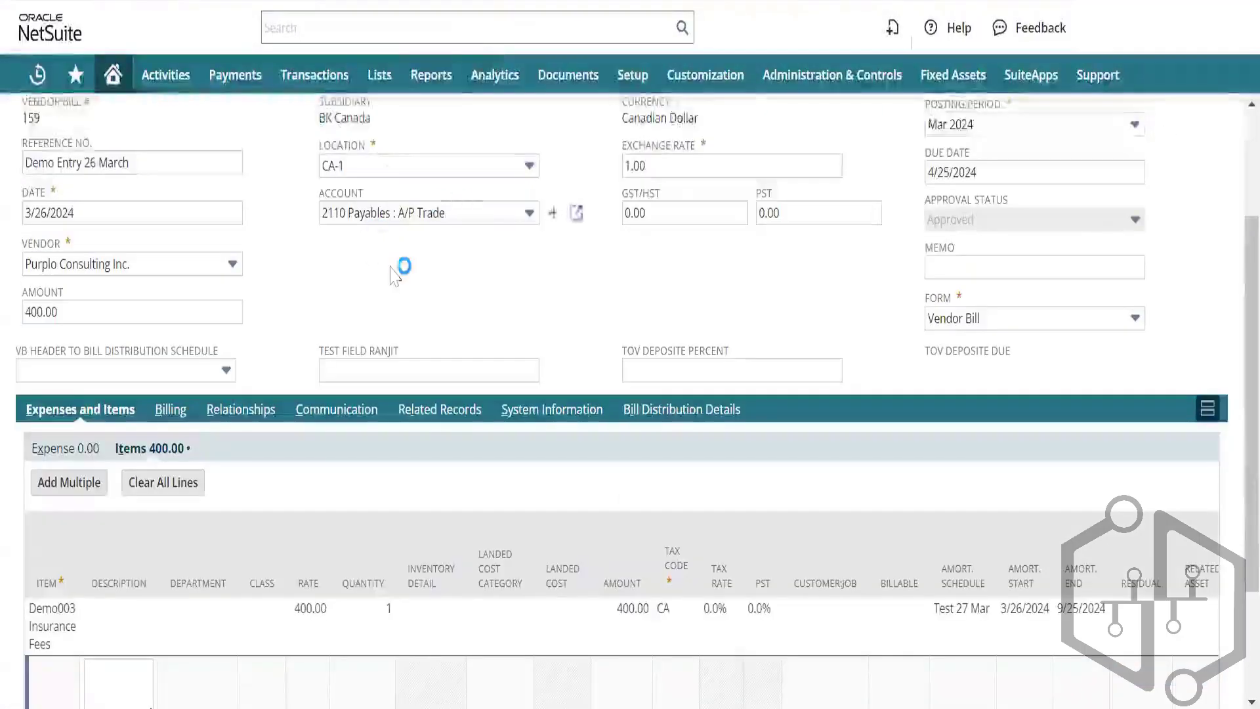
scroll(397, 270, "up", 1)
left_click(366, 273)
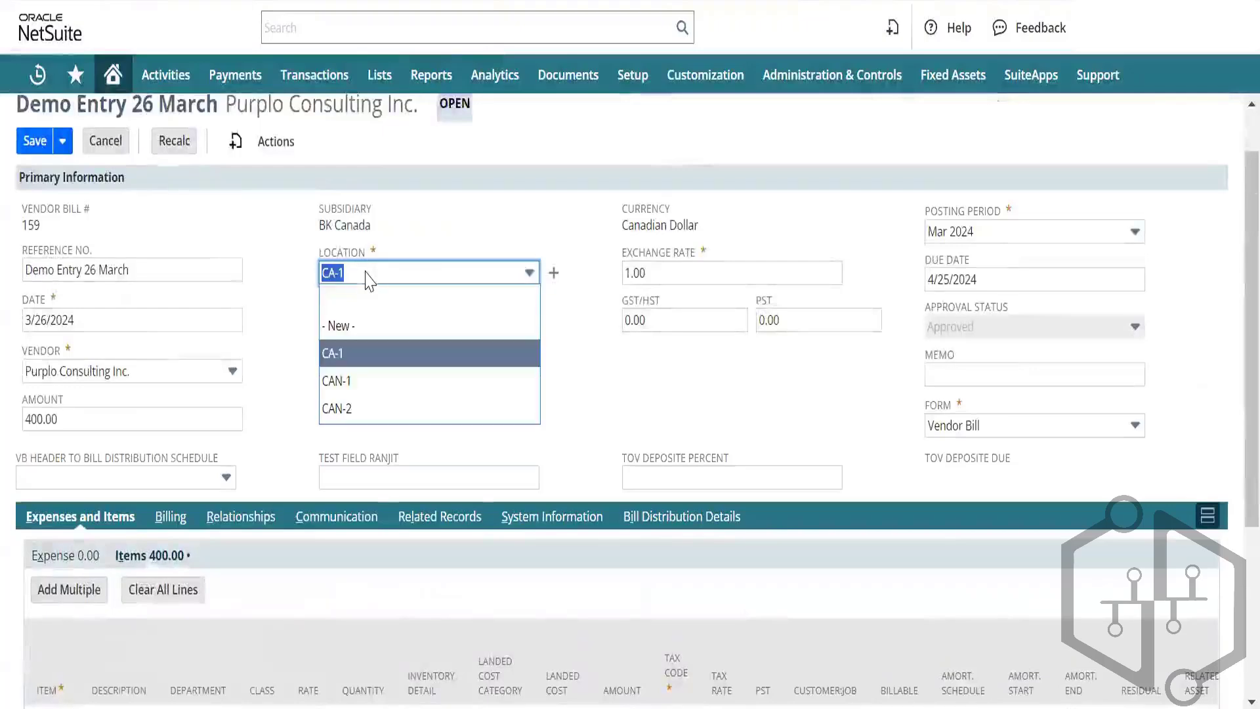
key("alt+Tab")
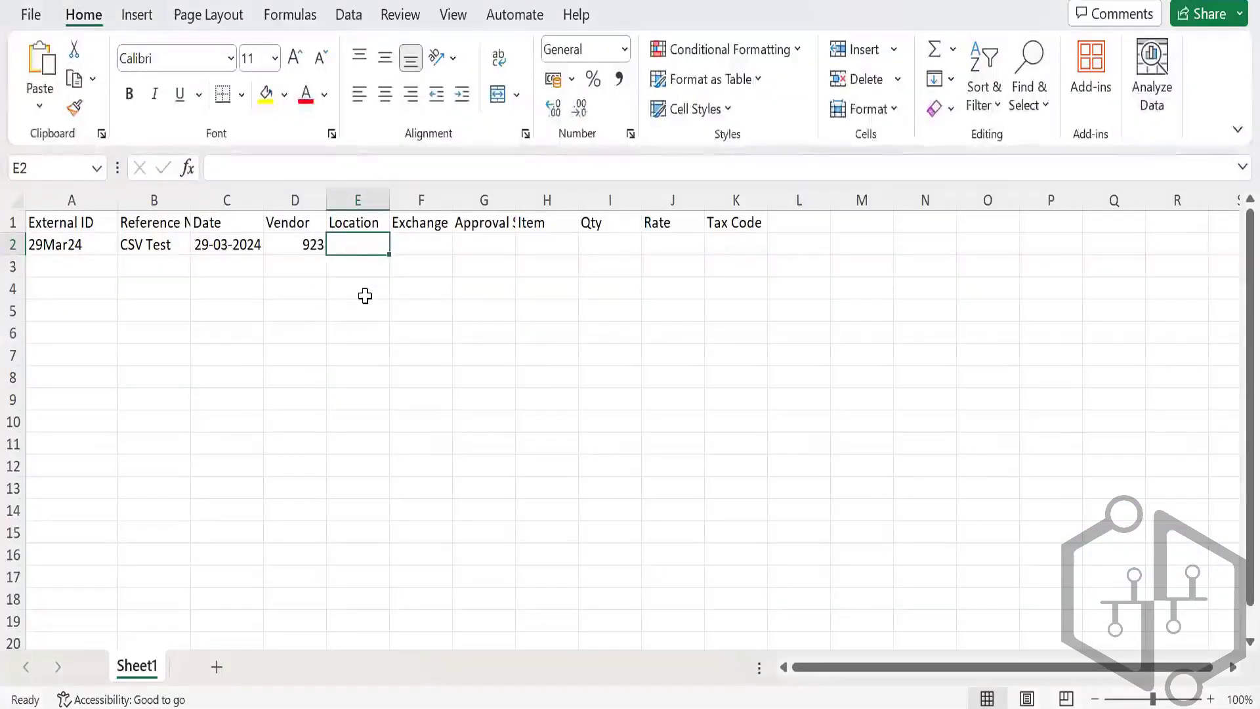
key("ctrl+v")
Step: Enter exchange rate 1 and approval status Approved in row 2
key("Tab")
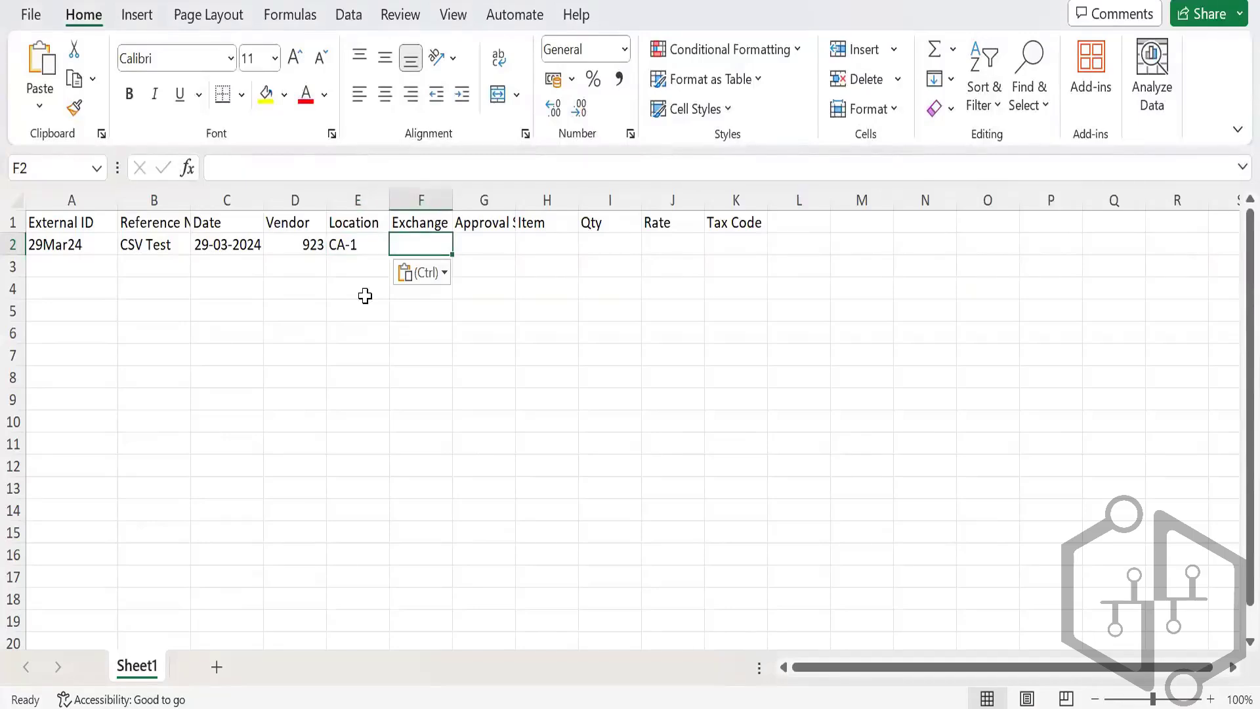
type("1")
key("Tab")
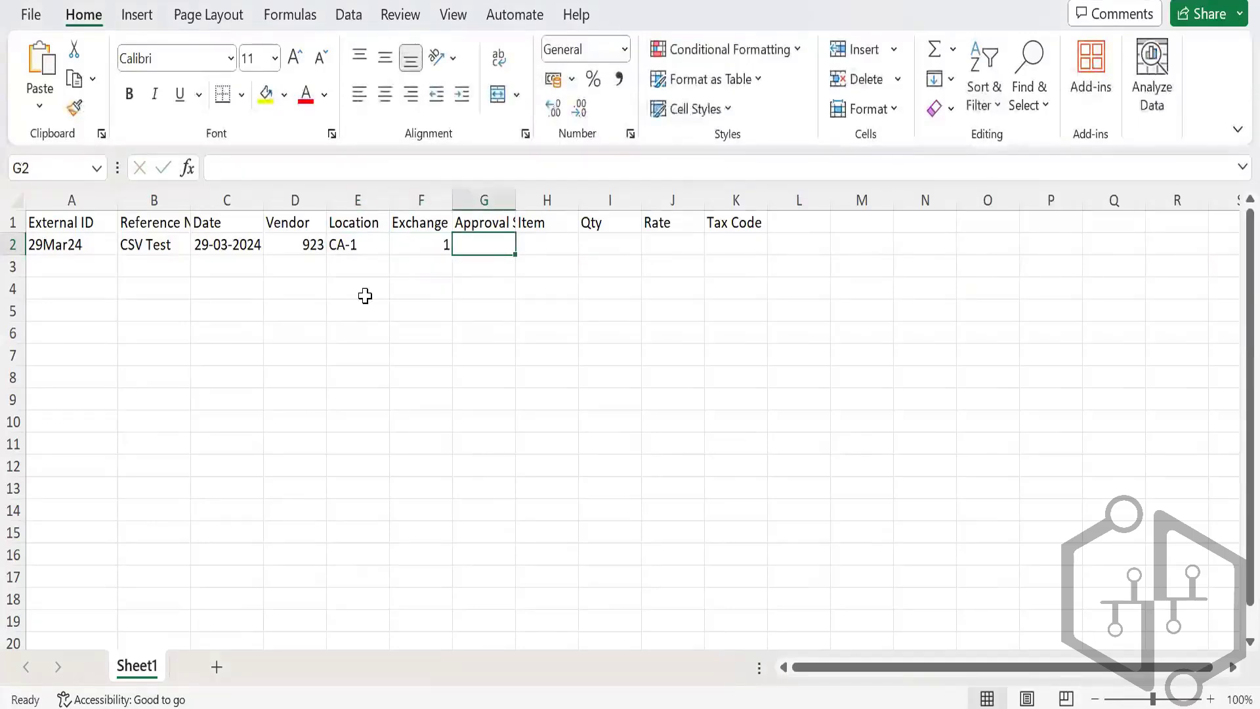
type("Approved")
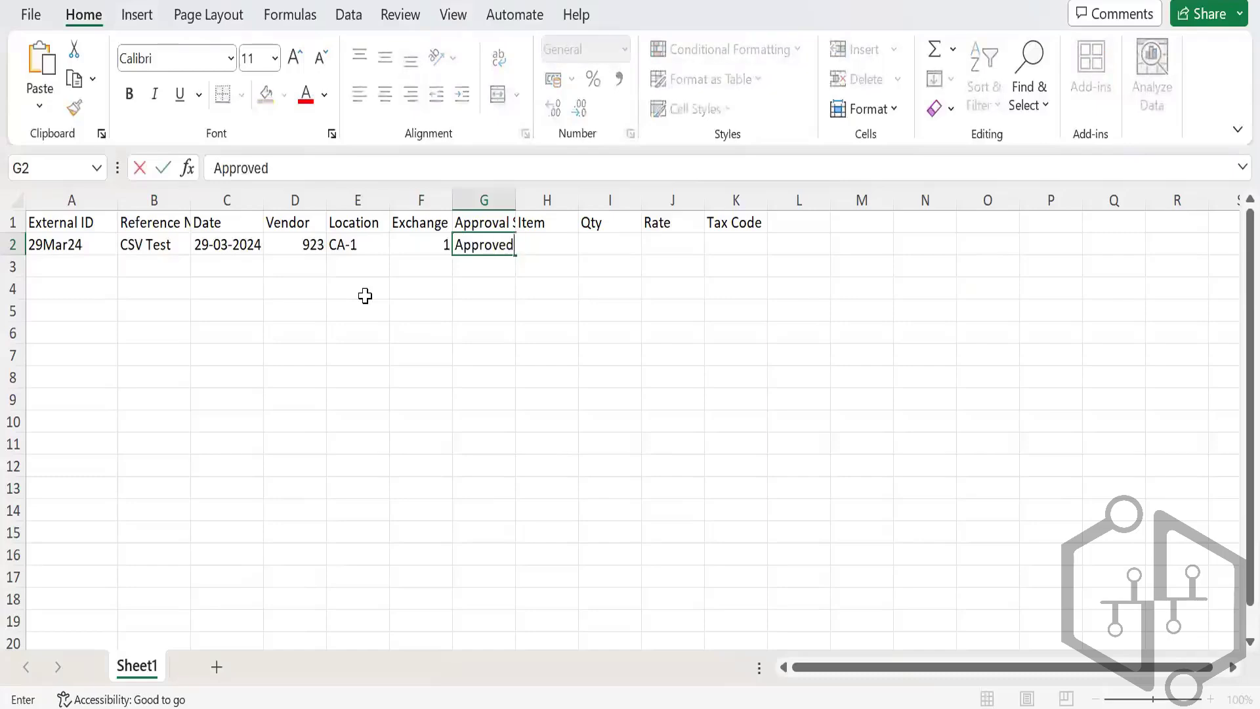
key("Tab")
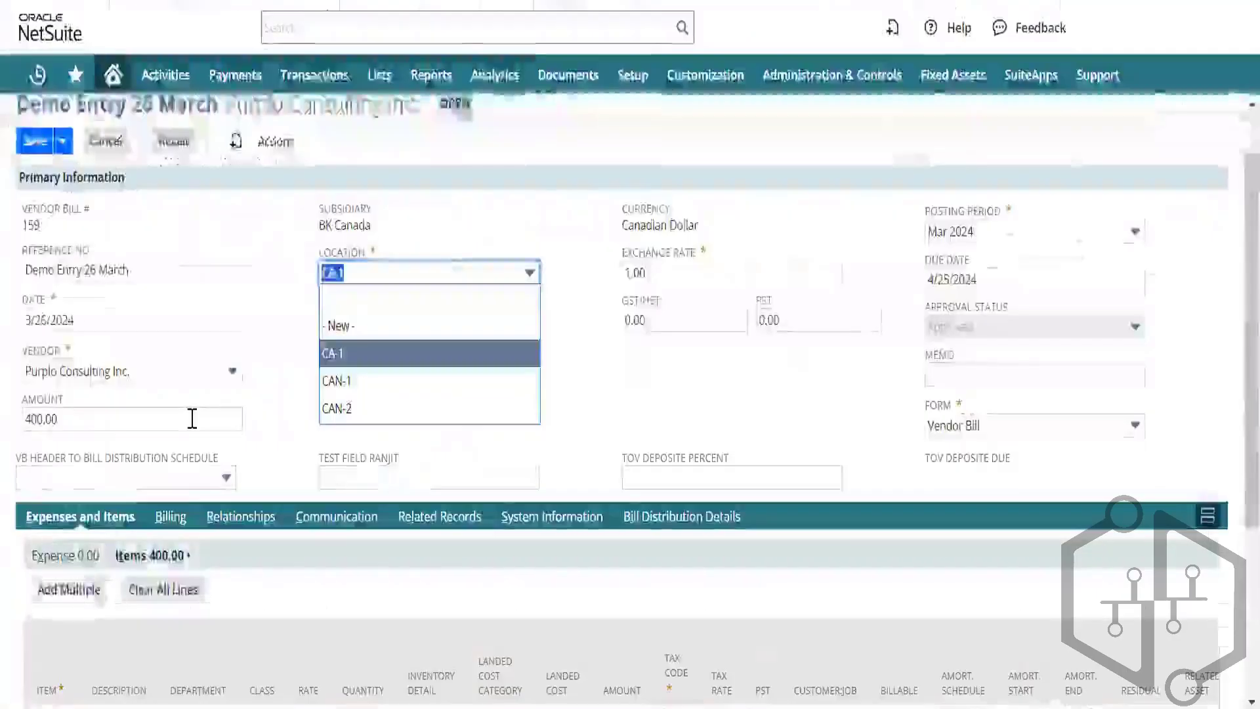
Step: Check the NetSuite bill's item line and open that item's record
scroll(192, 419, "down", 4)
left_click(56, 485)
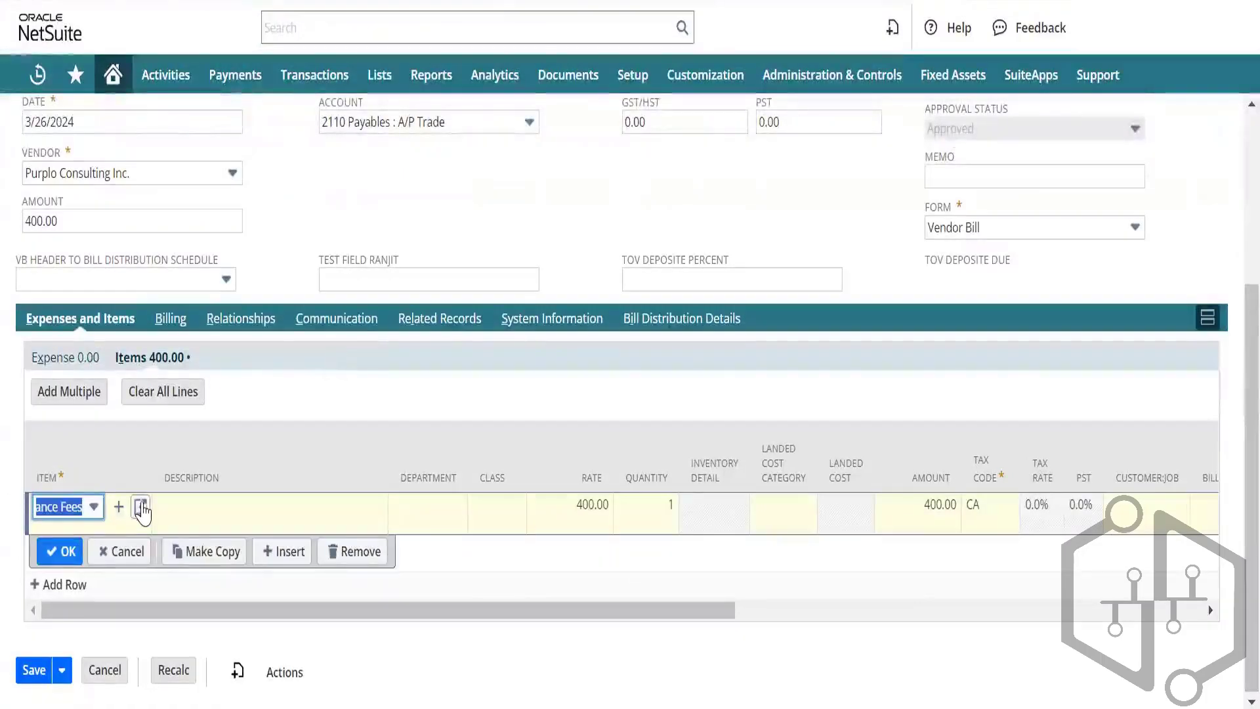
left_click(141, 508)
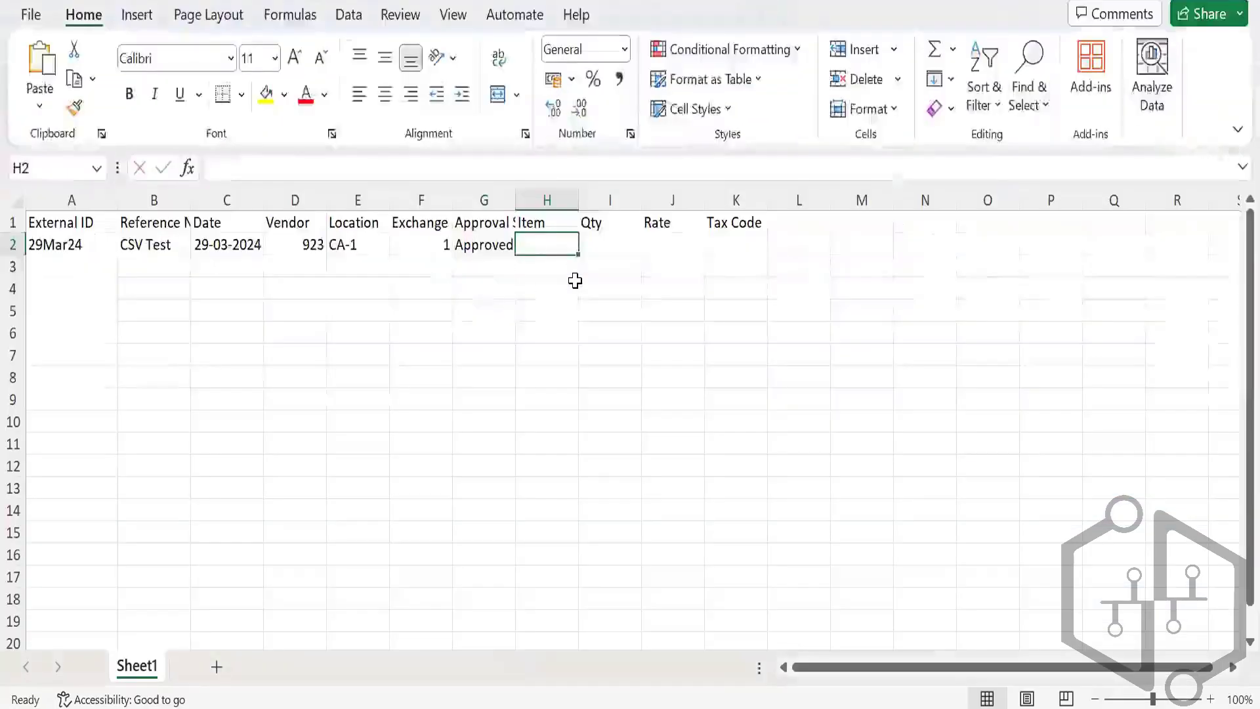
Step: Fill row 2's bill line with item 634, quantity 2, rate 100 and tax code CA
type("634")
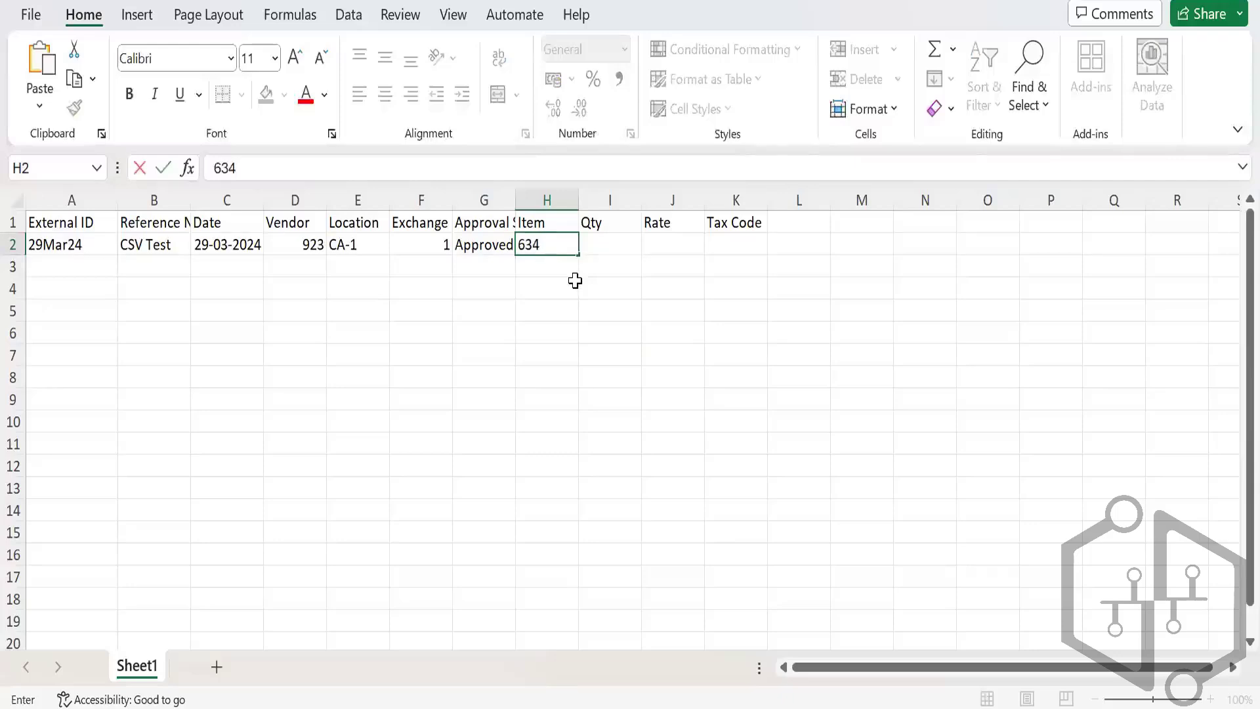
key("Tab")
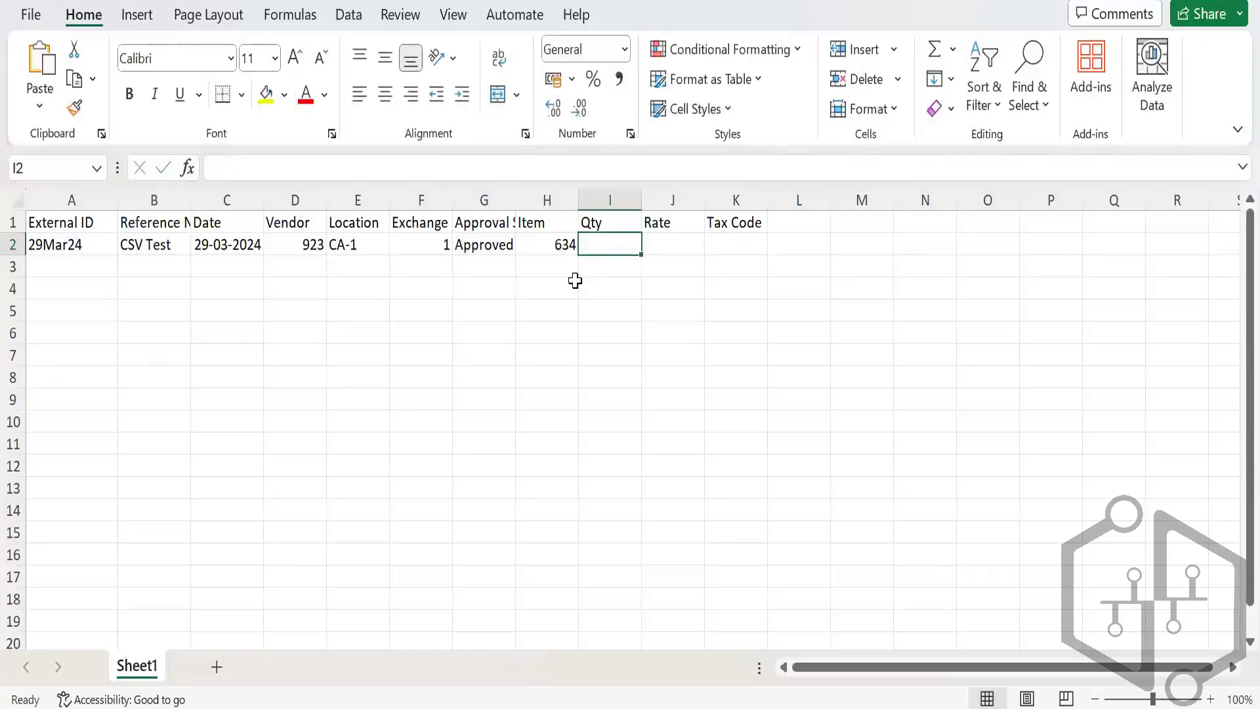
type("2")
key("Tab")
type("1")
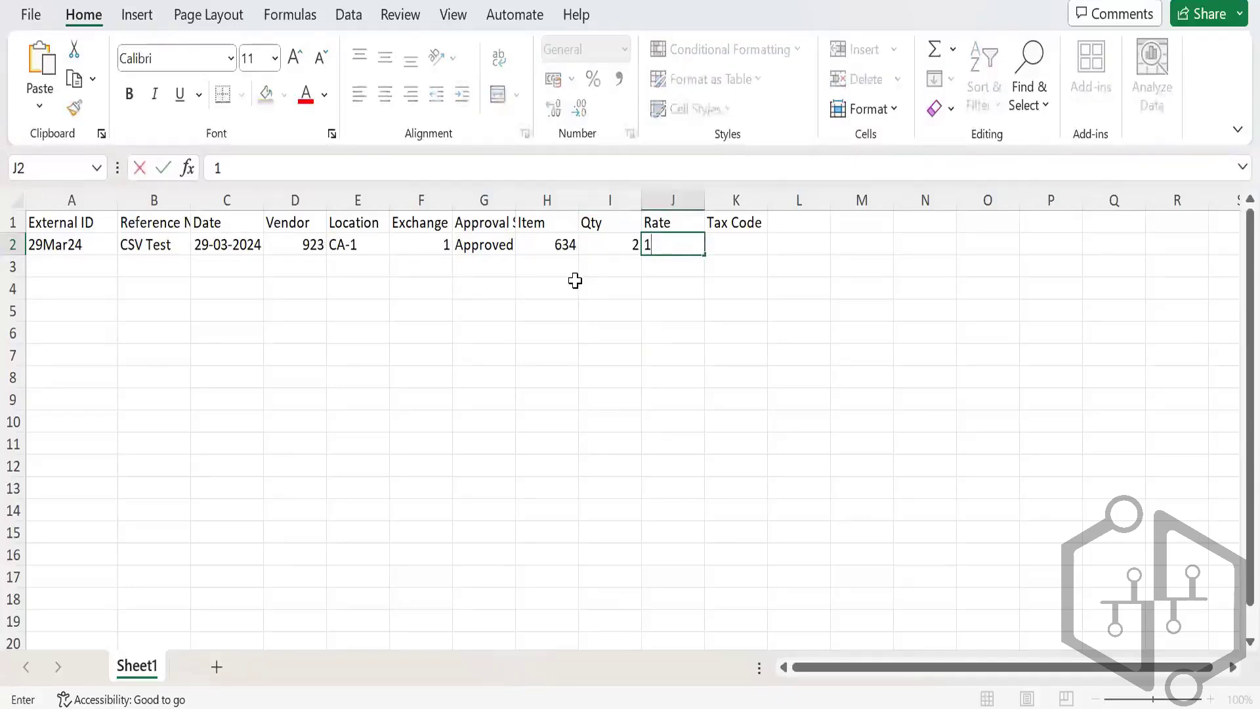
type("00")
key("Tab")
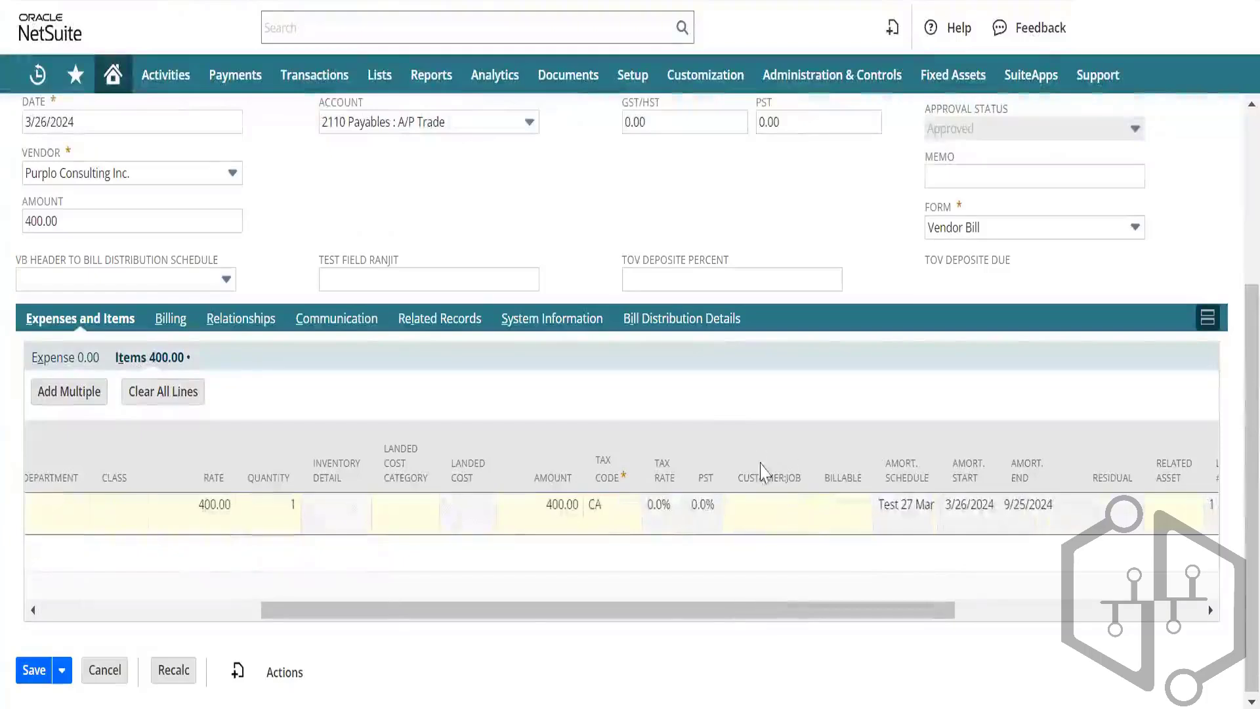
scroll(781, 525, "right", 2)
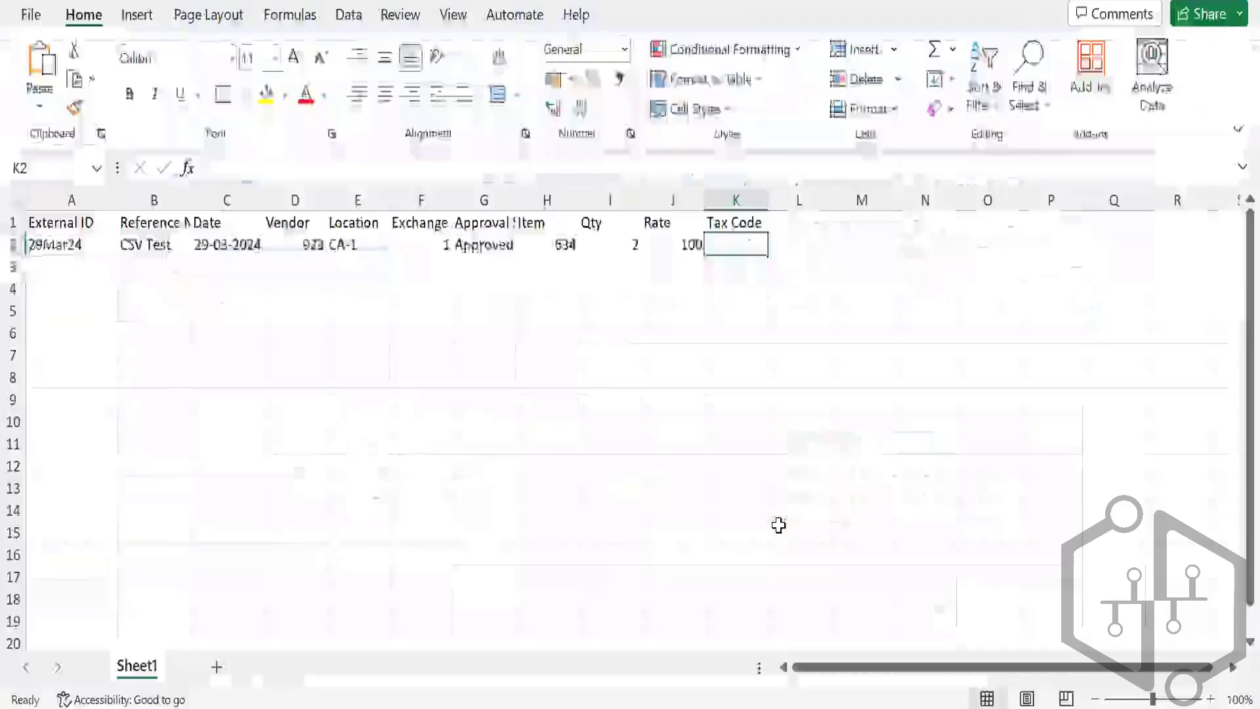
type("CA")
key("Return")
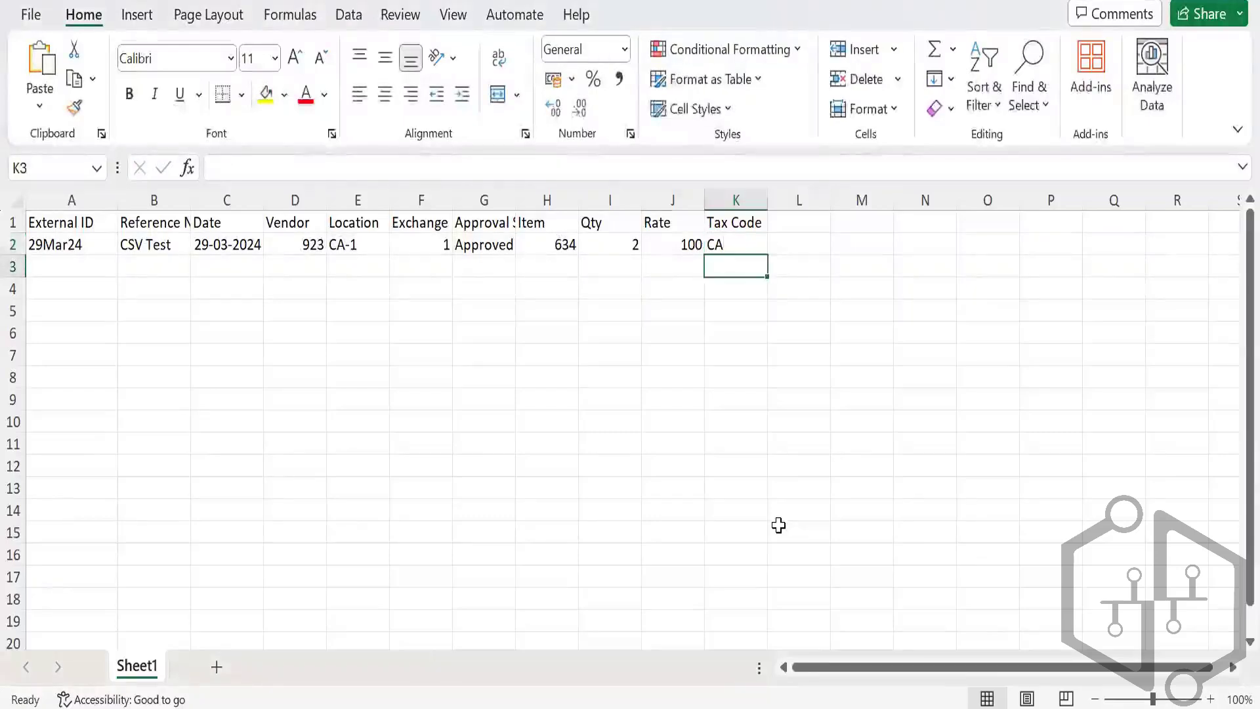
key("Left")
key("Left")
key("Left")
key("Left")
key("Left")
key("Left")
key("Left")
key("Left")
key("Left")
key("Left")
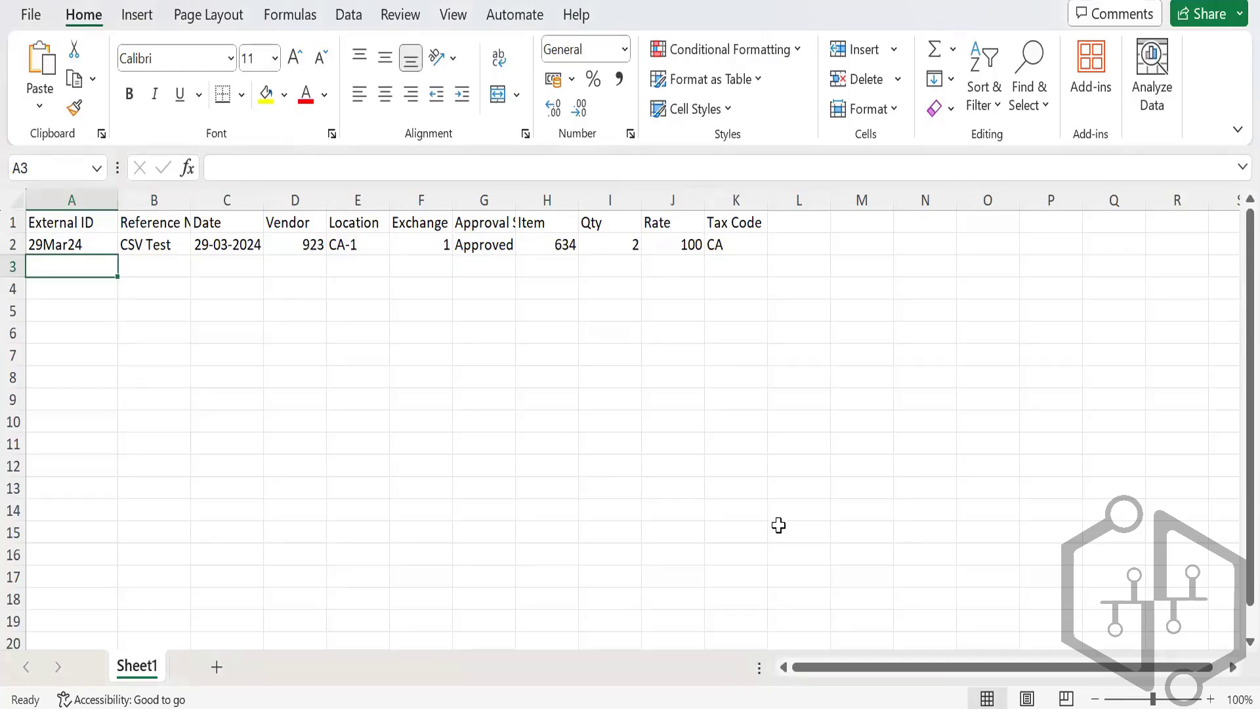
Step: Copy row 2's External ID 29Mar24 down into row 3
key("Up")
key("Down")
key("ctrl+d")
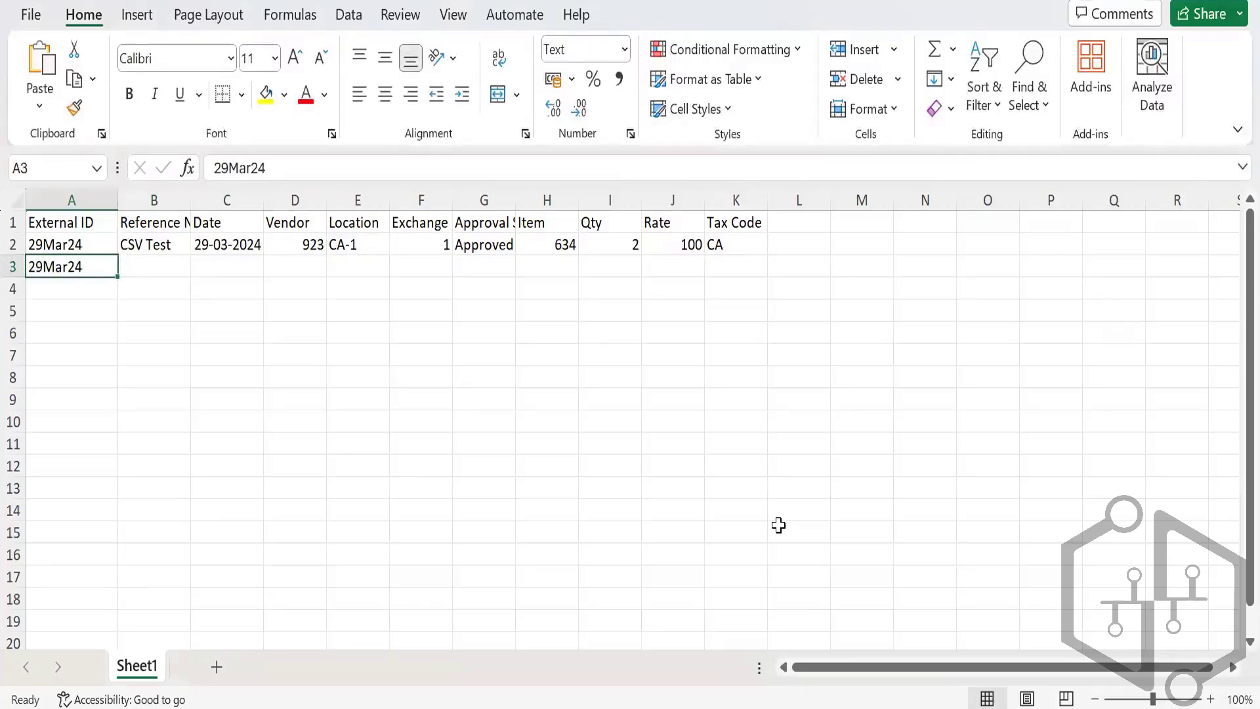
key("Up")
key("Down")
key("Up")
key("Right")
key("Down")
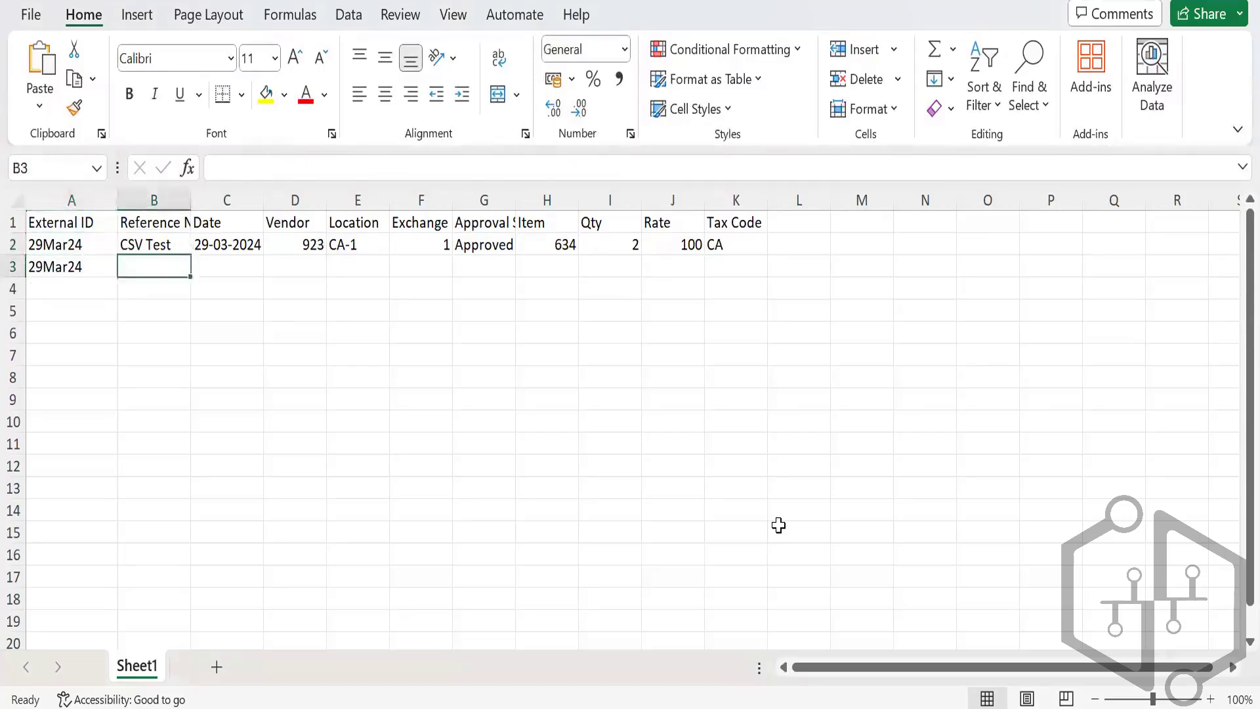
key("Left")
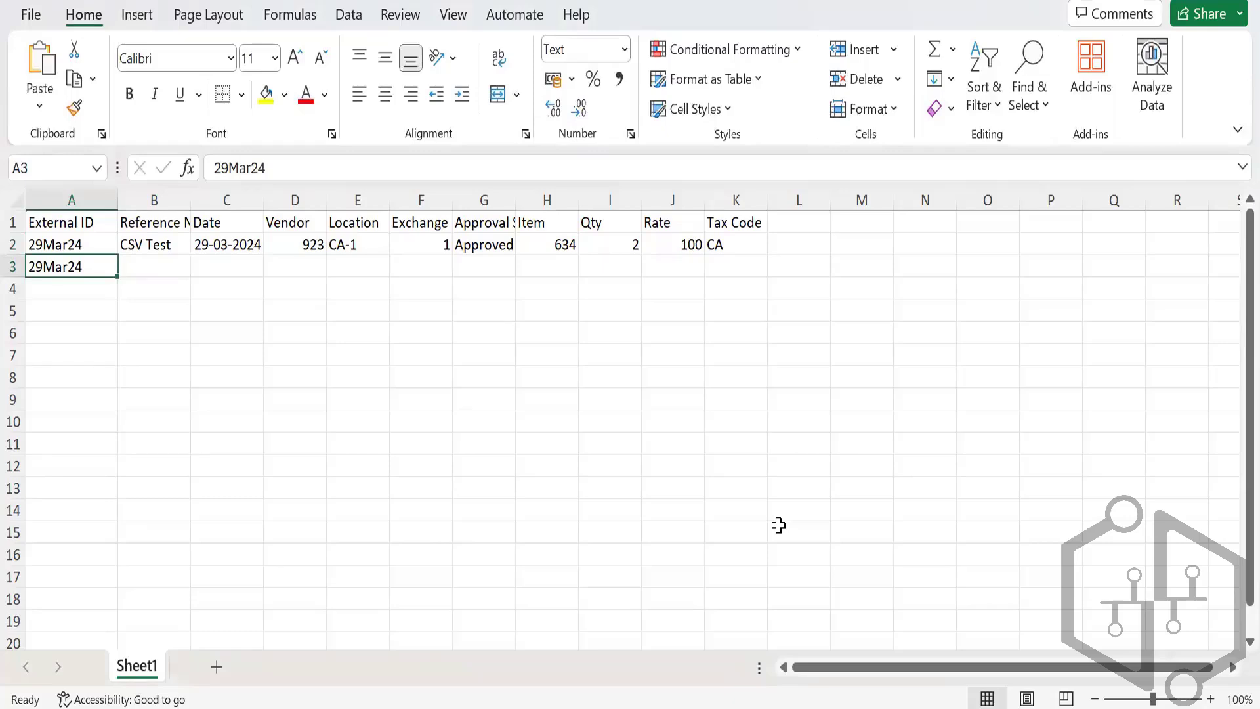
key("Up")
key("Right")
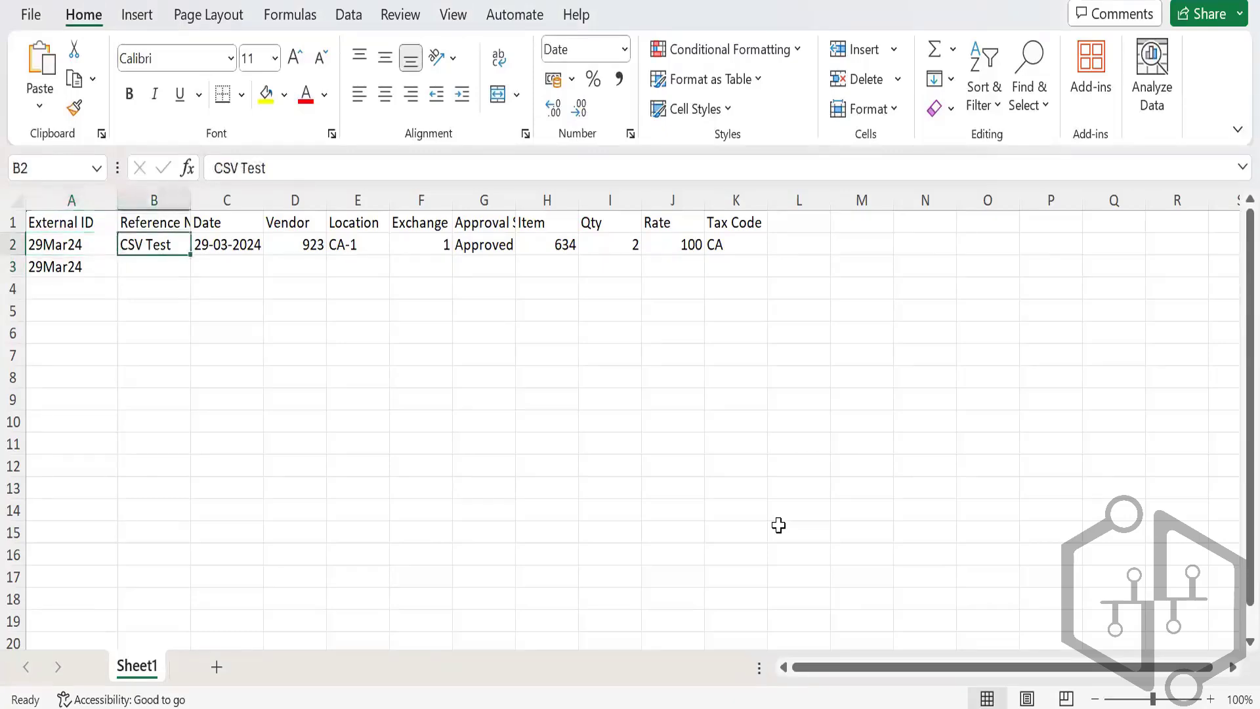
key("Left")
key("Down")
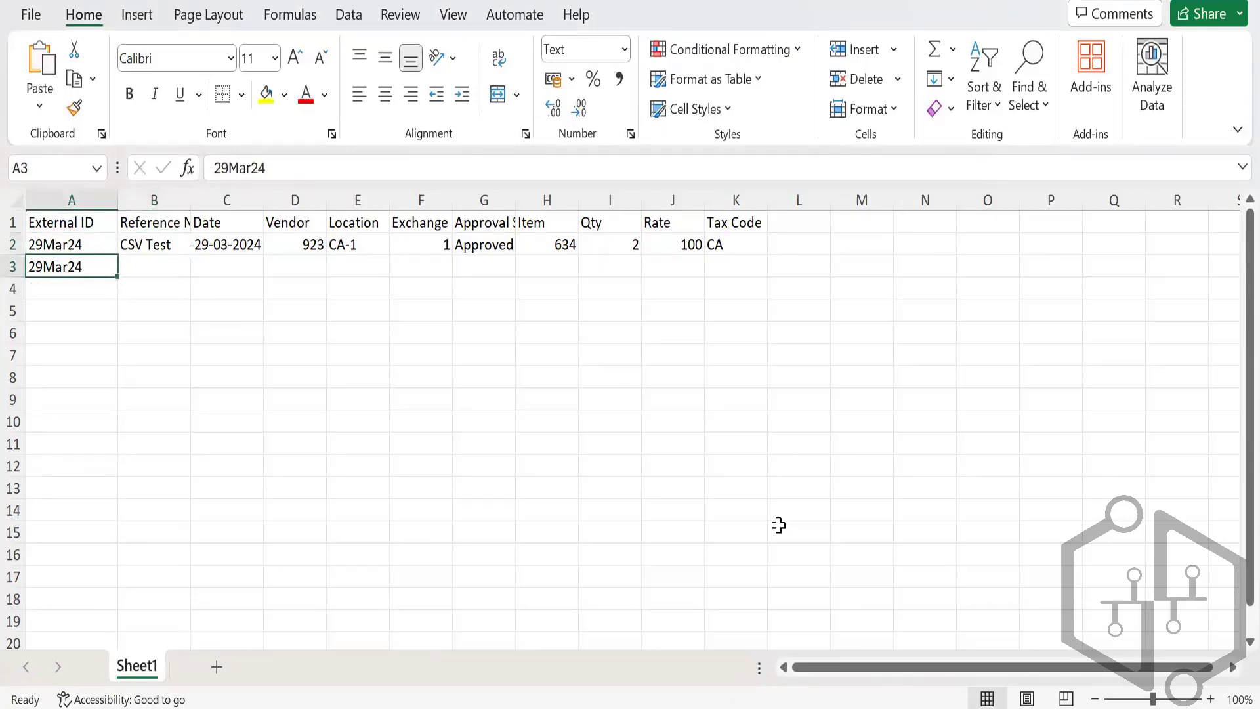
Step: Fill row 3 with row 2's reference, date, vendor, location, exchange rate and approval status
key("Up")
key("Right")
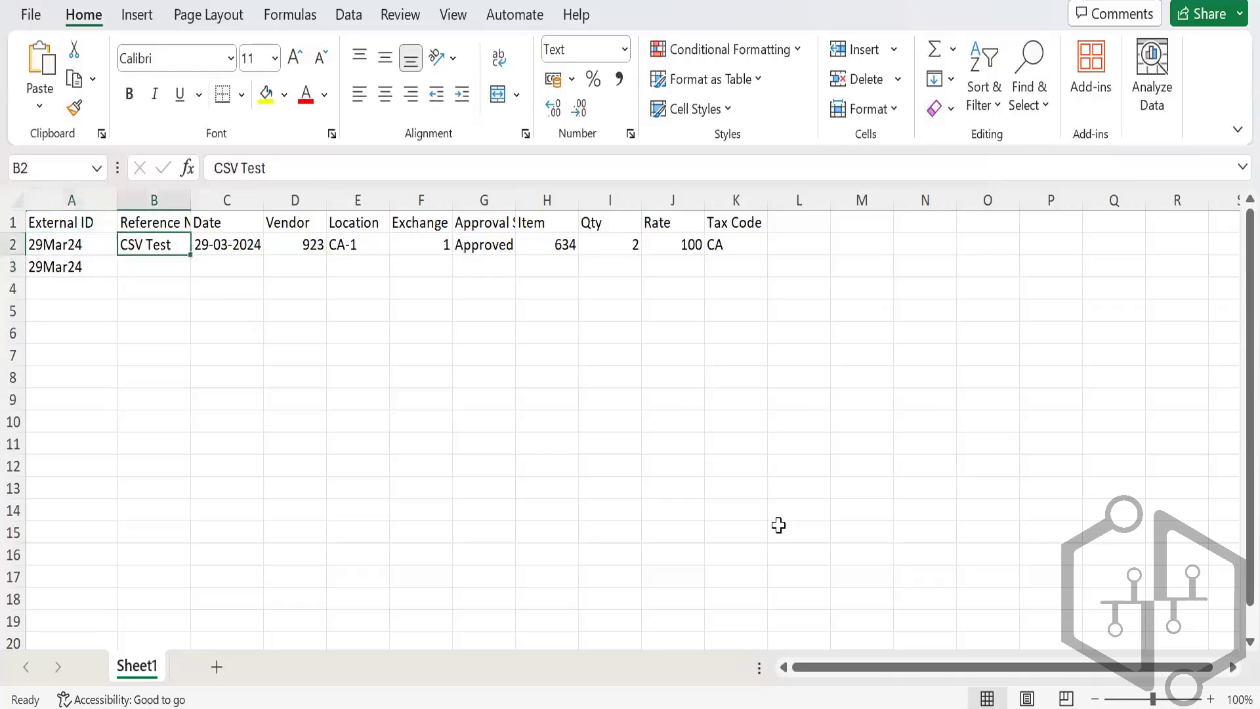
key("shift+Right")
key("shift+Right")
key("shift+Right")
key("shift+Right")
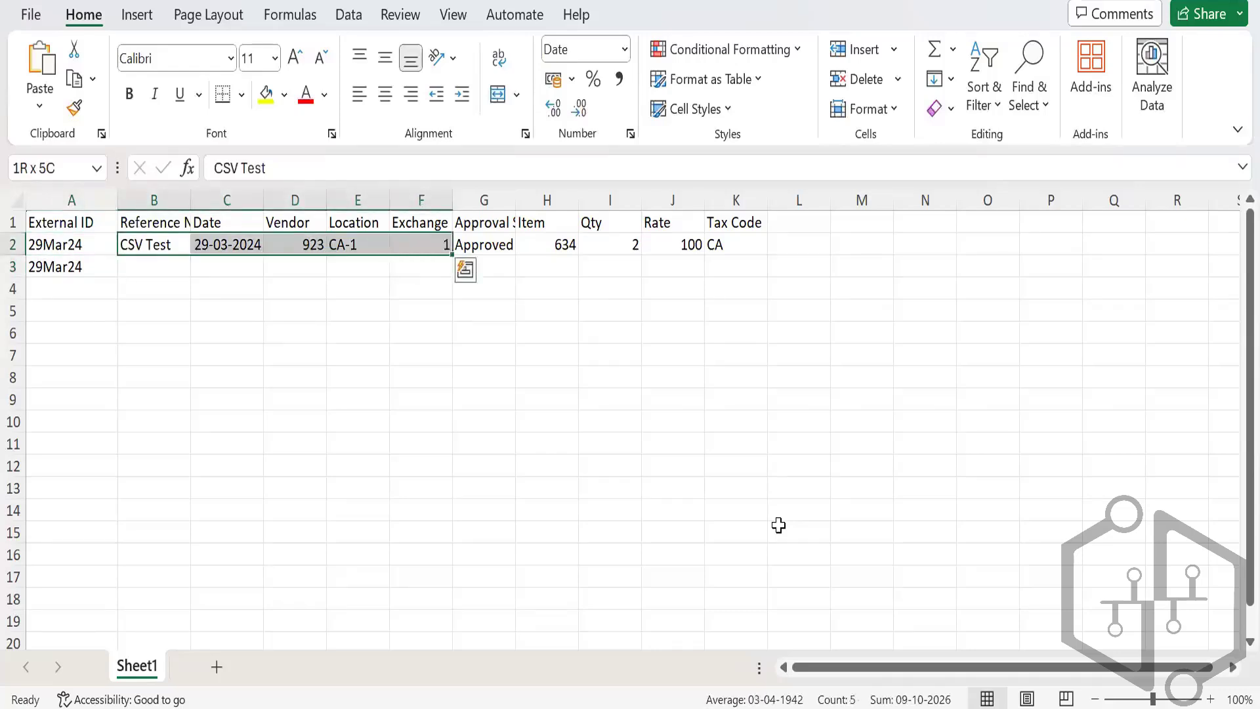
key("shift+Right")
key("shift+Down")
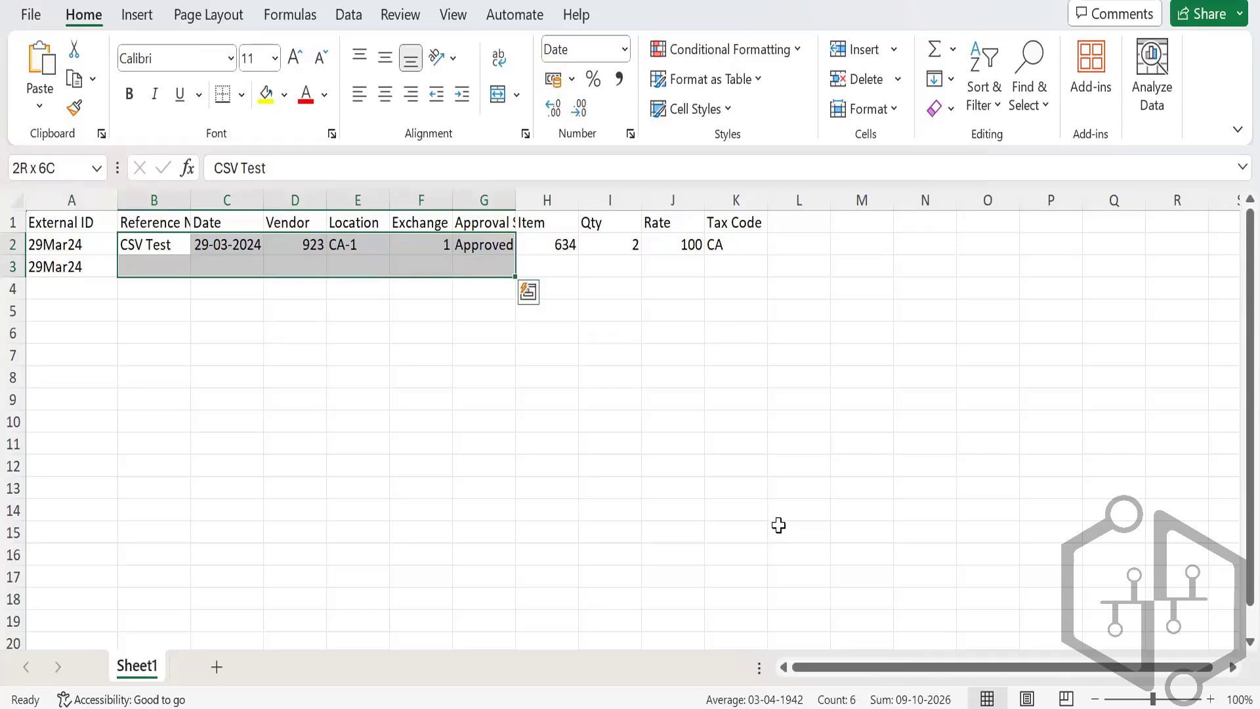
key("ctrl+d")
key("Right")
key("Right")
key("Right")
key("Right")
key("Right")
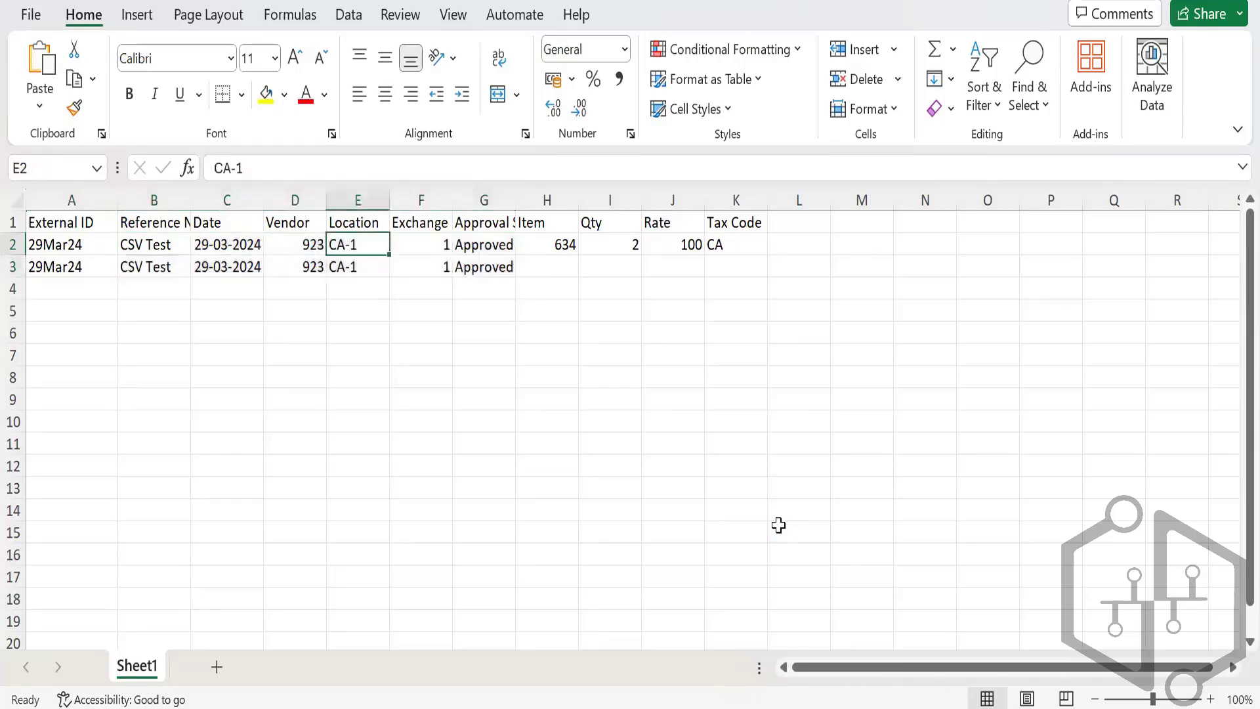
key("Right")
key("Down")
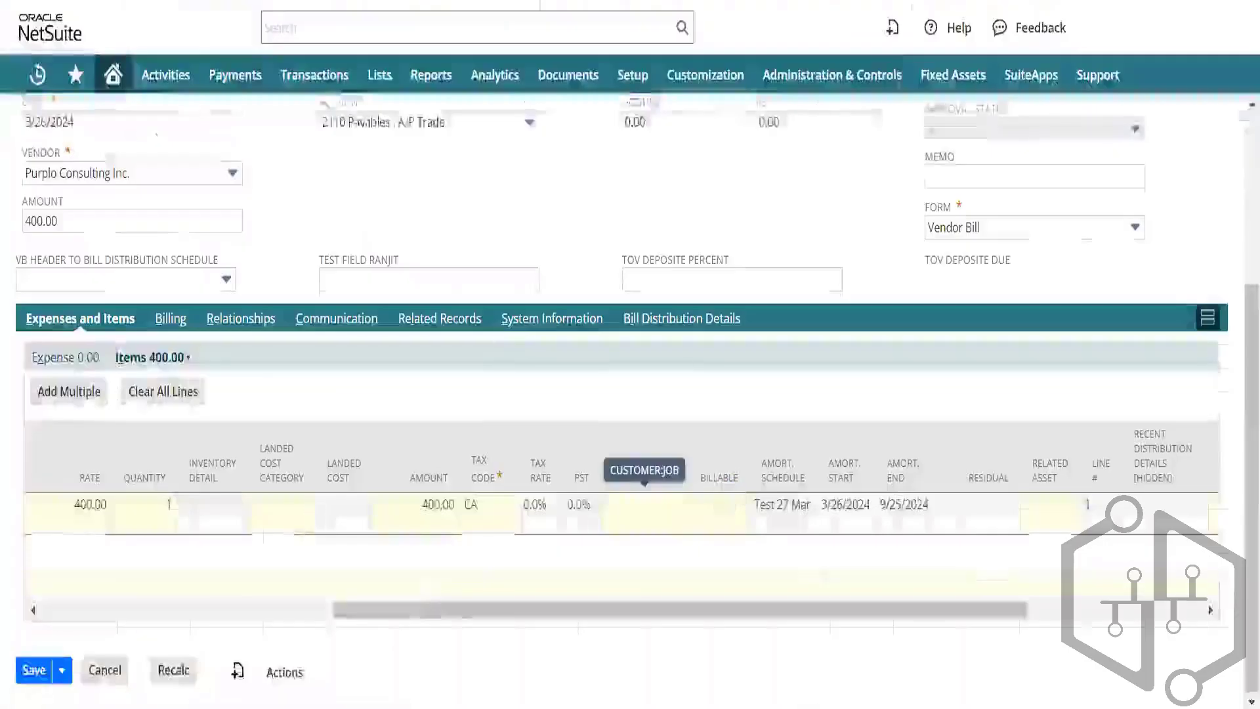
Step: Commit the existing bill line and accept the reimbursed-item warning
left_click_drag(456, 607, 3, 510)
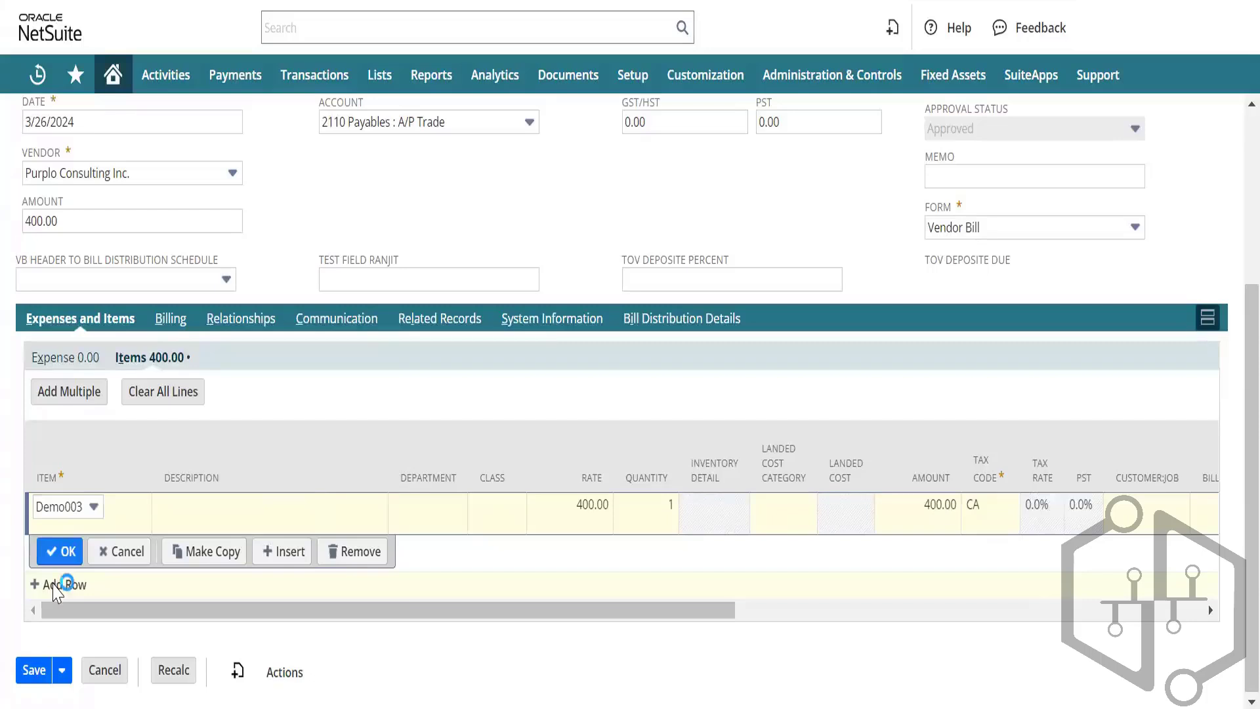
left_click(58, 551)
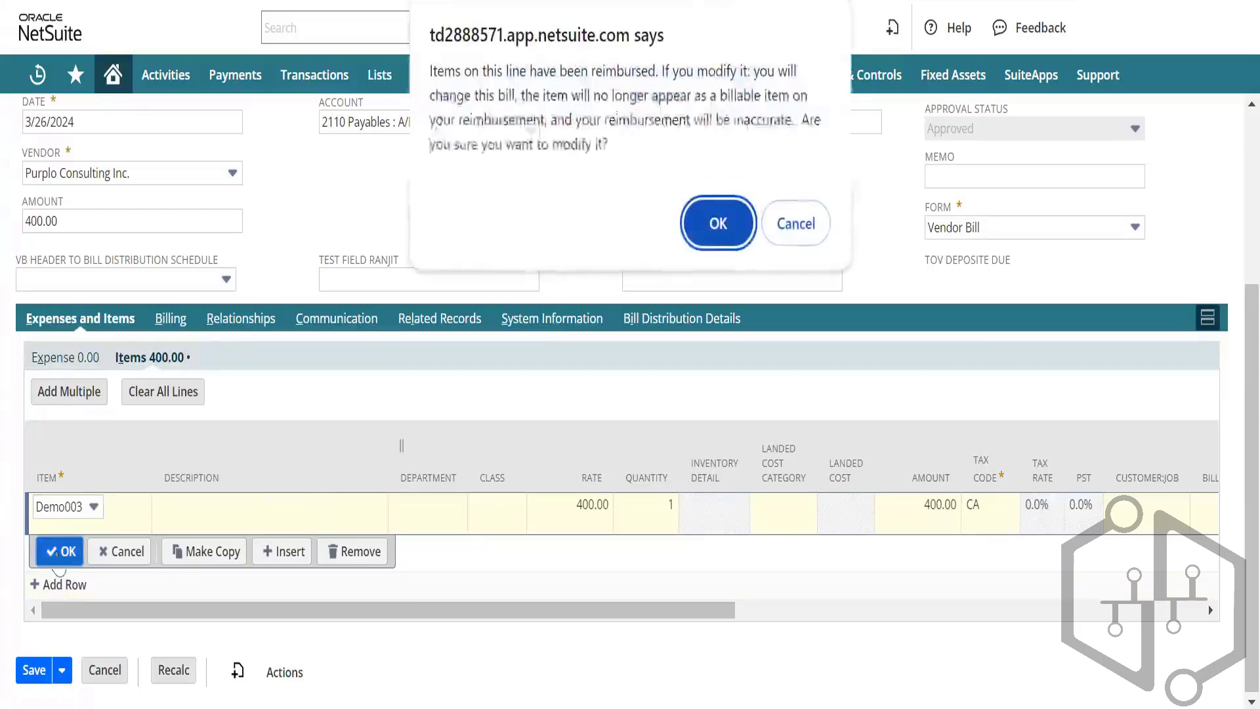
left_click(718, 225)
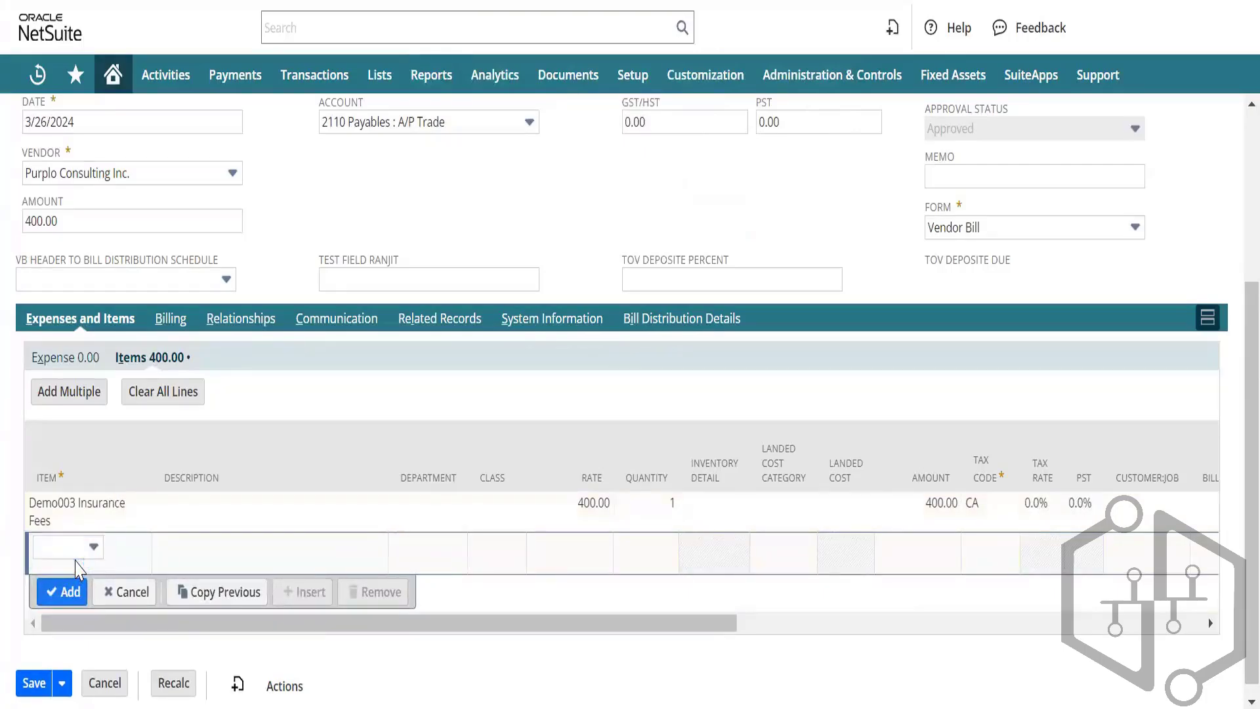
Step: Add a second line with Test Item 001 Training Session and view that item's record
left_click(85, 555)
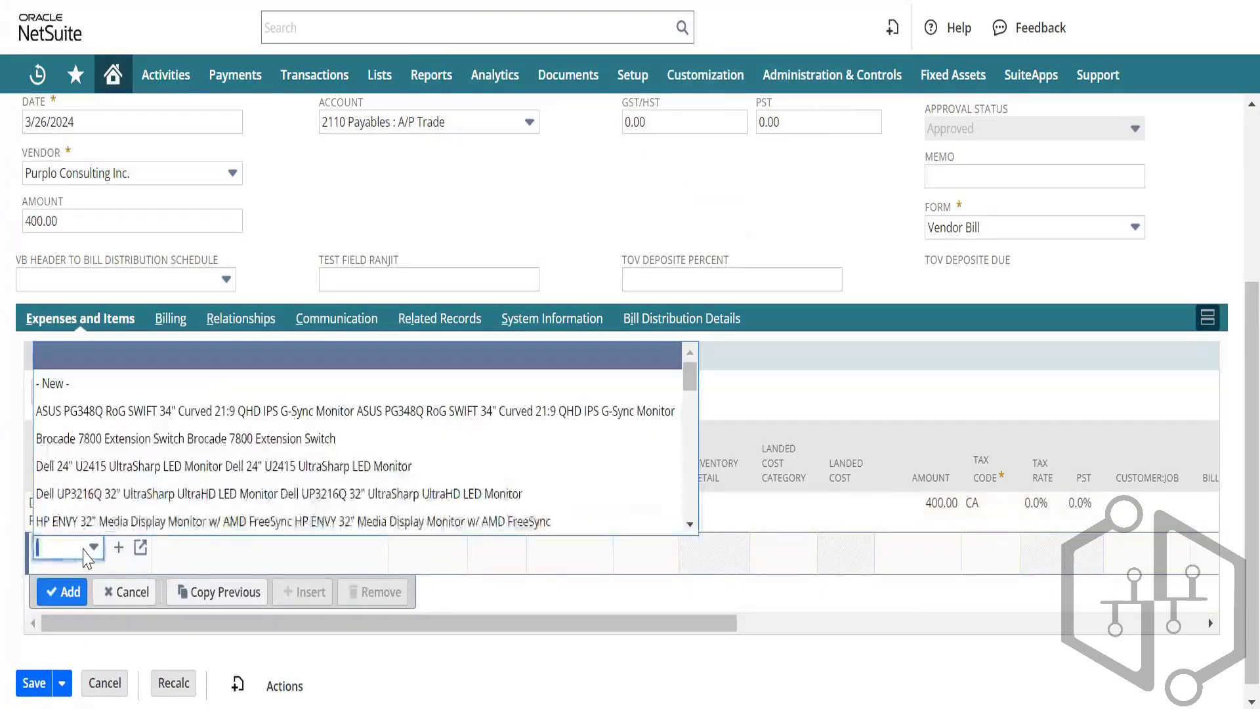
type("demo")
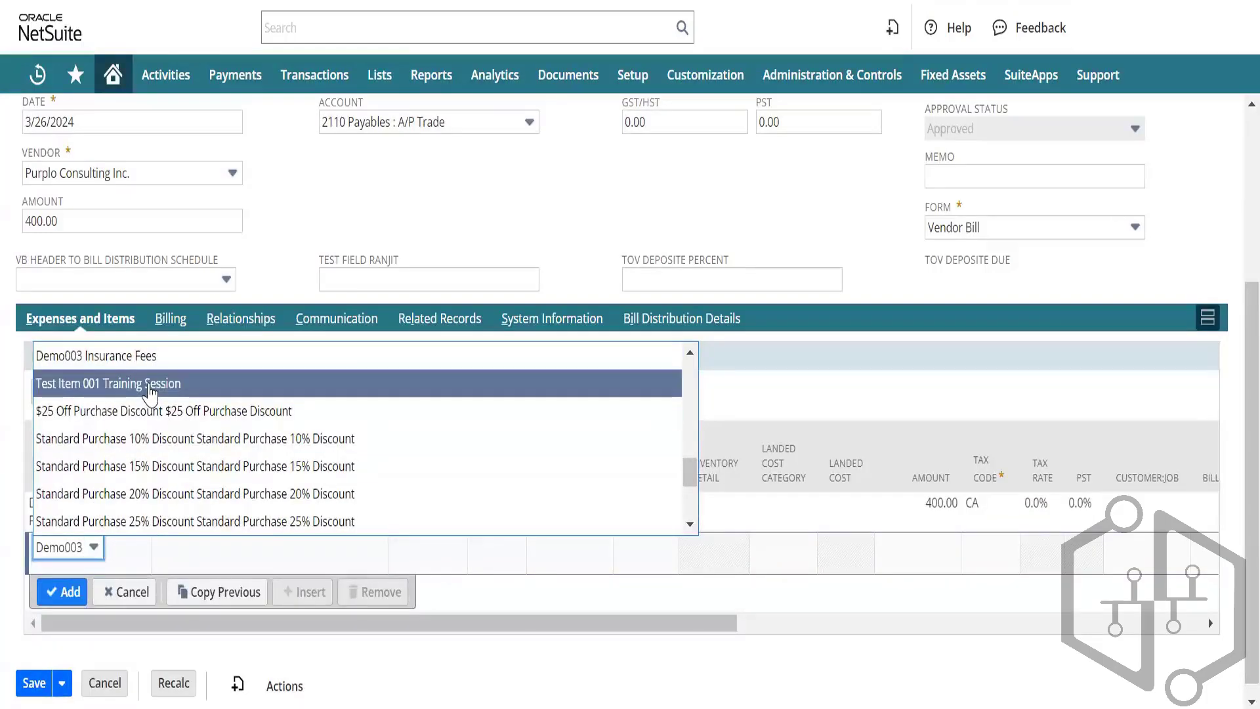
left_click(150, 387)
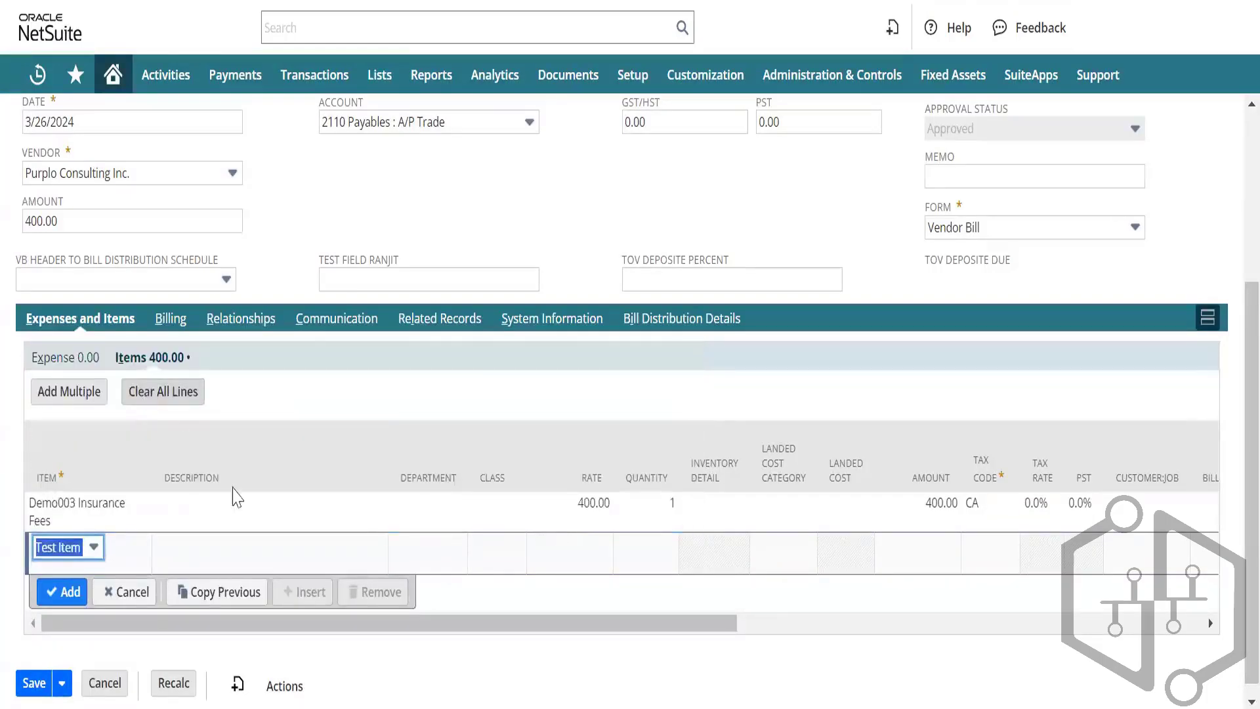
left_click(211, 579)
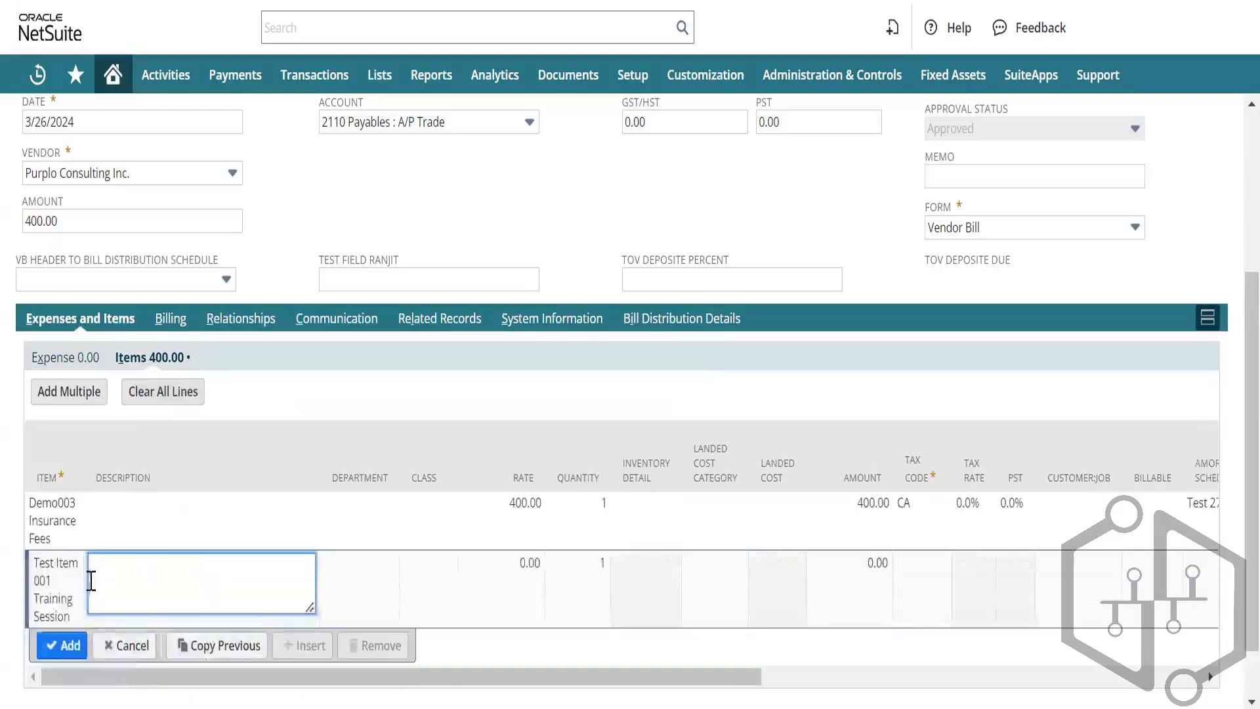
left_click(68, 601)
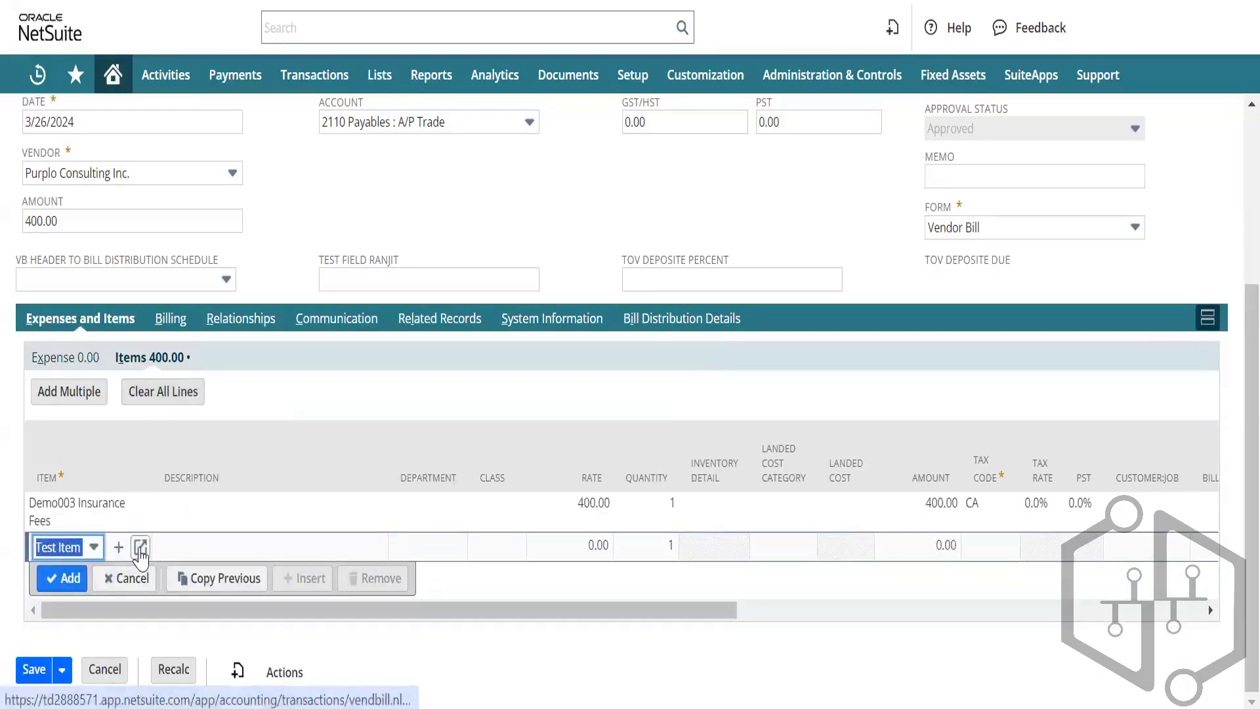
left_click(140, 546)
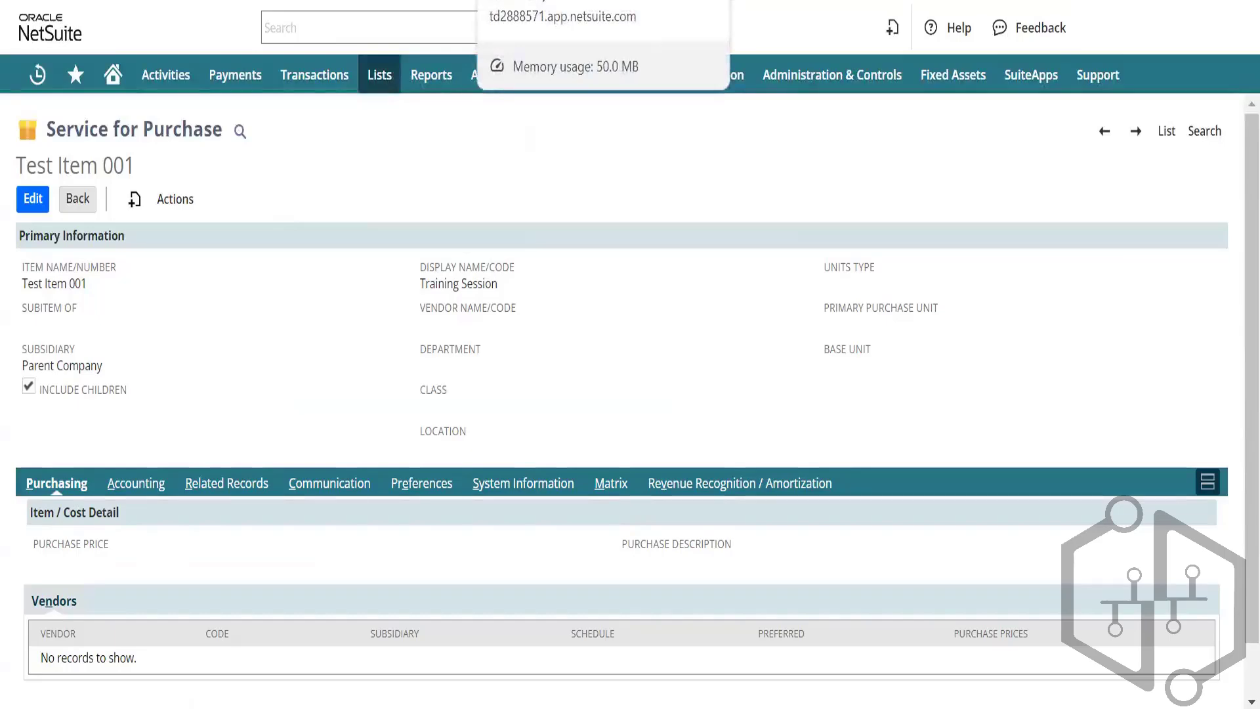
left_click(538, 2)
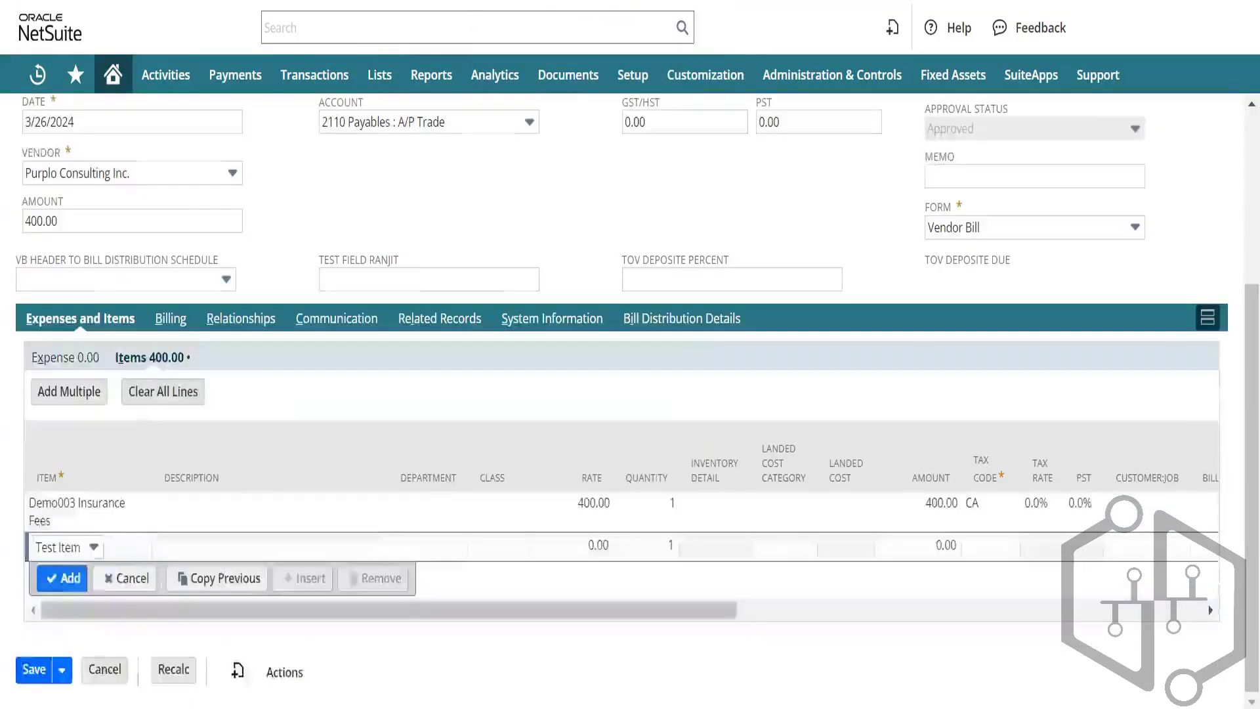
Step: Enter item 624, quantity 5, rate 50 and tax code CA in row 3
key("alt+Tab")
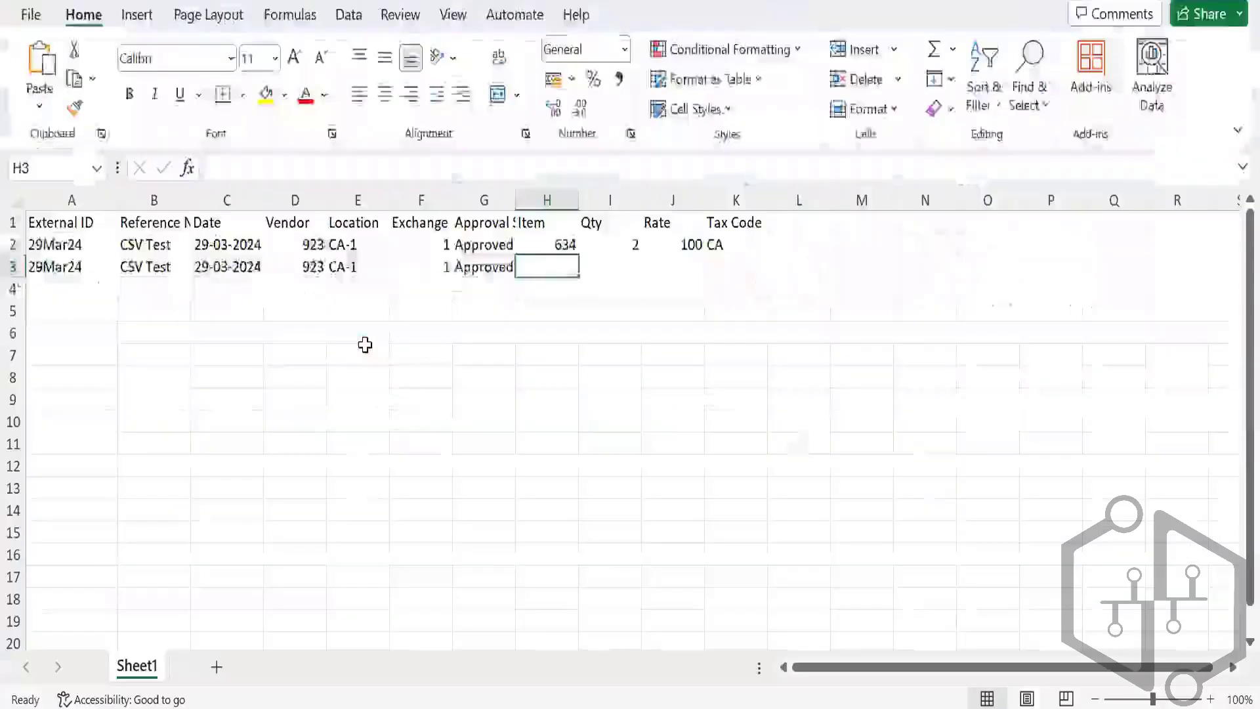
type("624")
key("Tab")
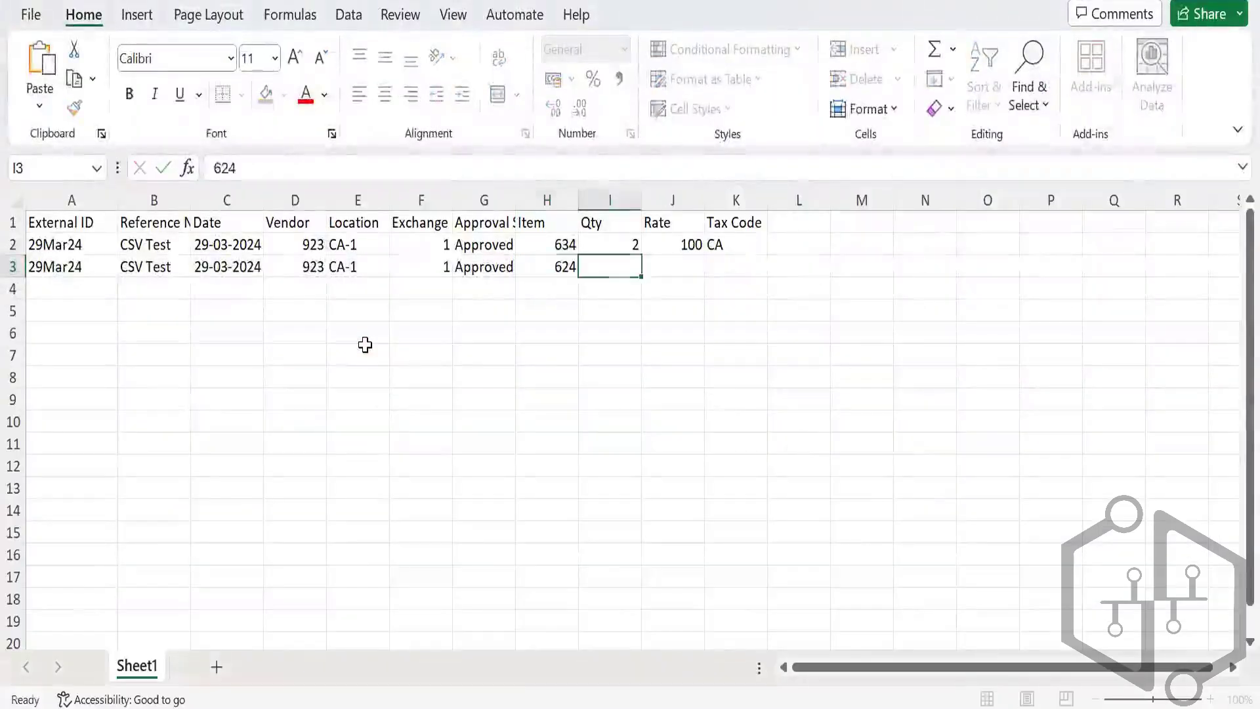
type("5")
key("Tab")
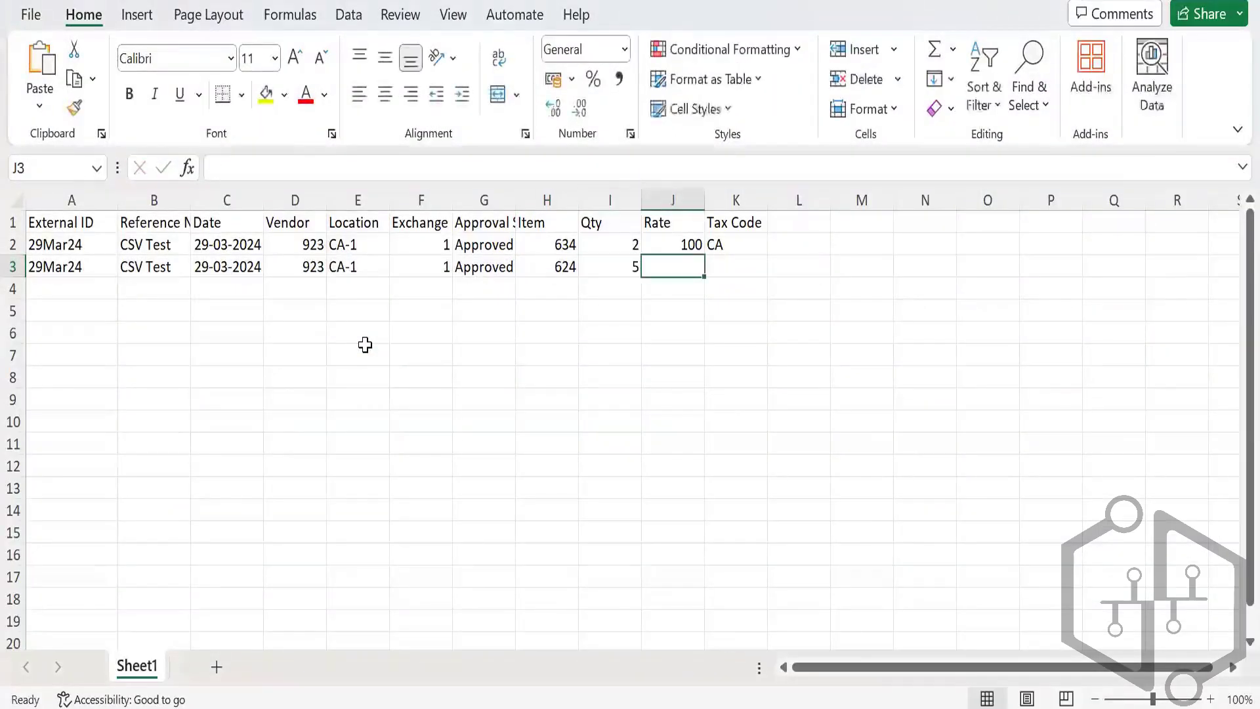
type("50")
key("Return")
key("Up")
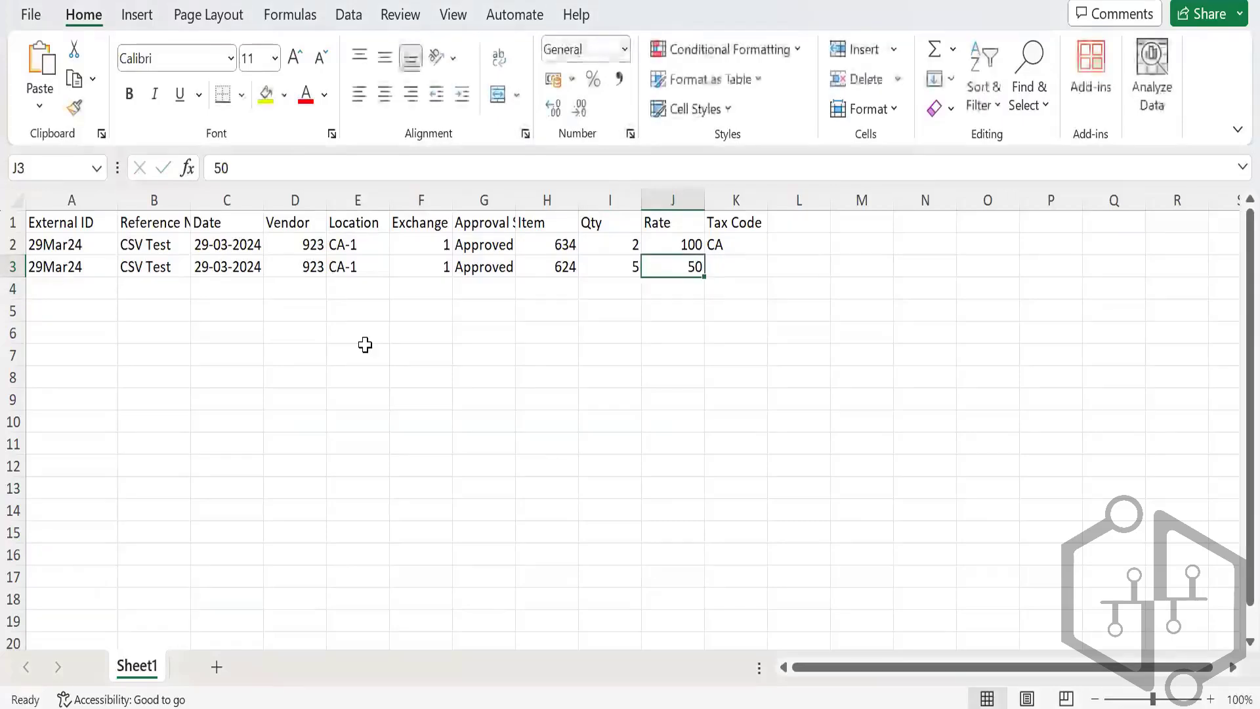
key("Tab")
type("CA")
key("Return")
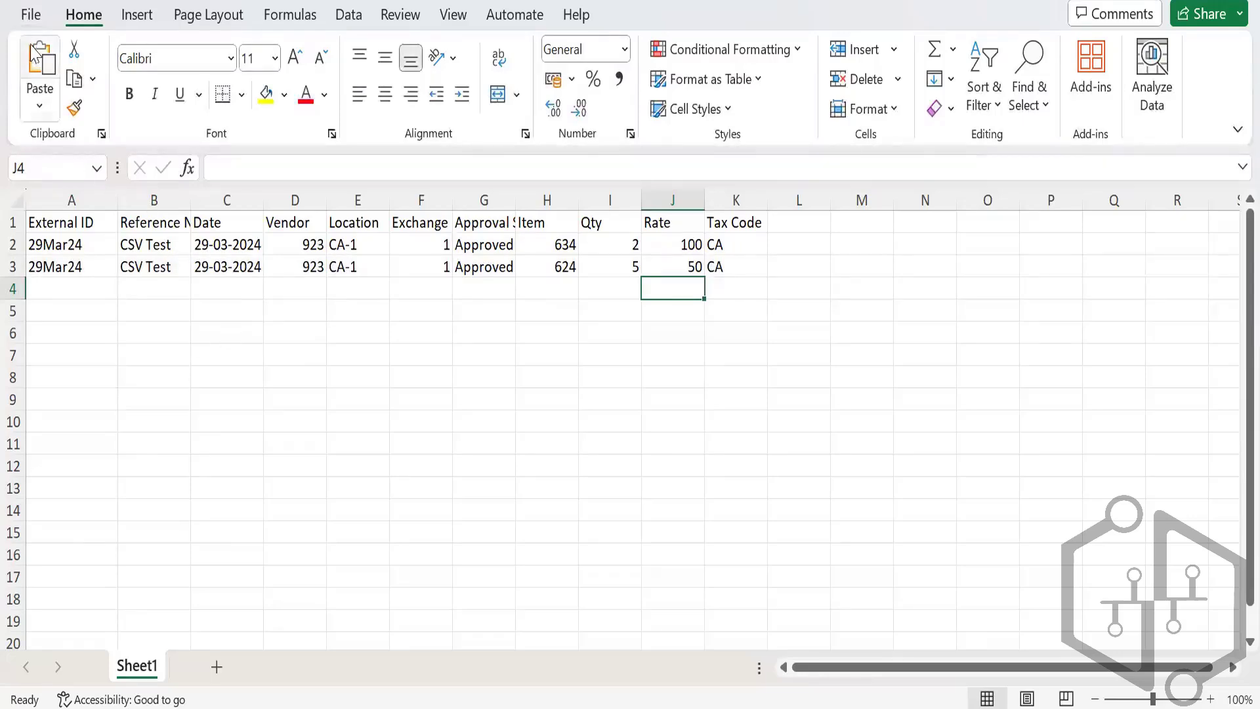
Step: Save a copy named Test CSV as CSV (Comma delimited) (*.csv) on the Desktop
left_click(34, 14)
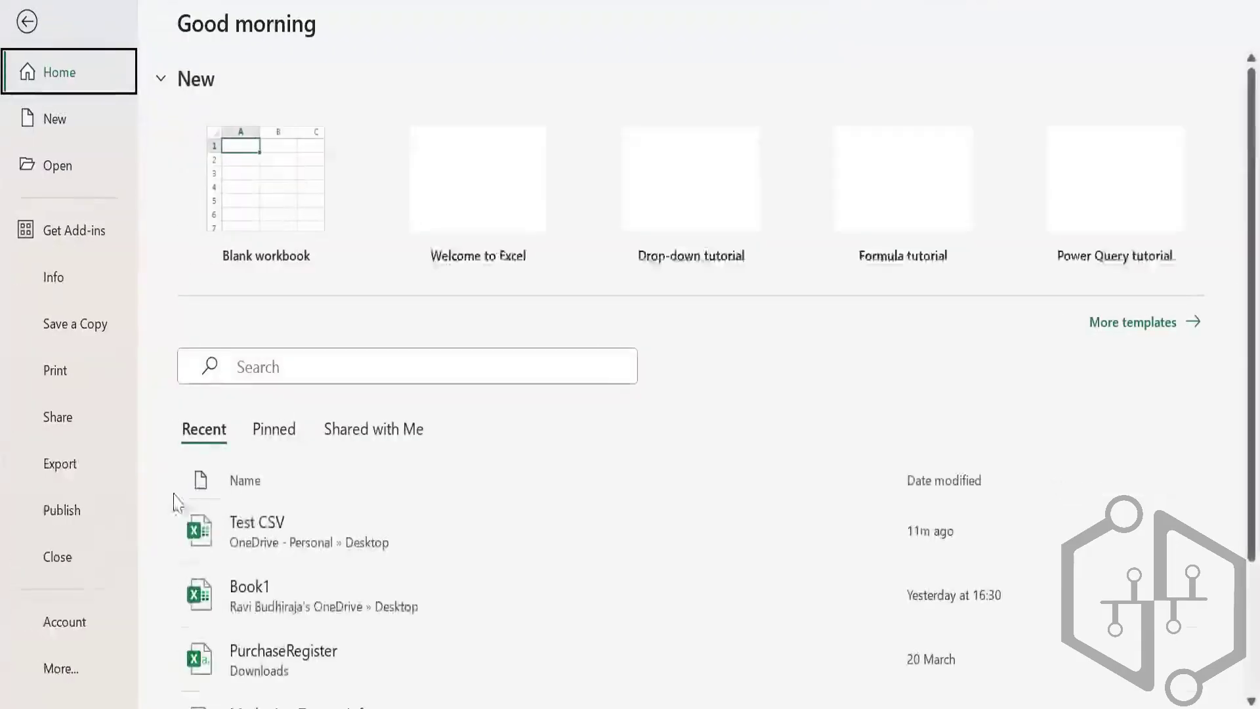
left_click(74, 325)
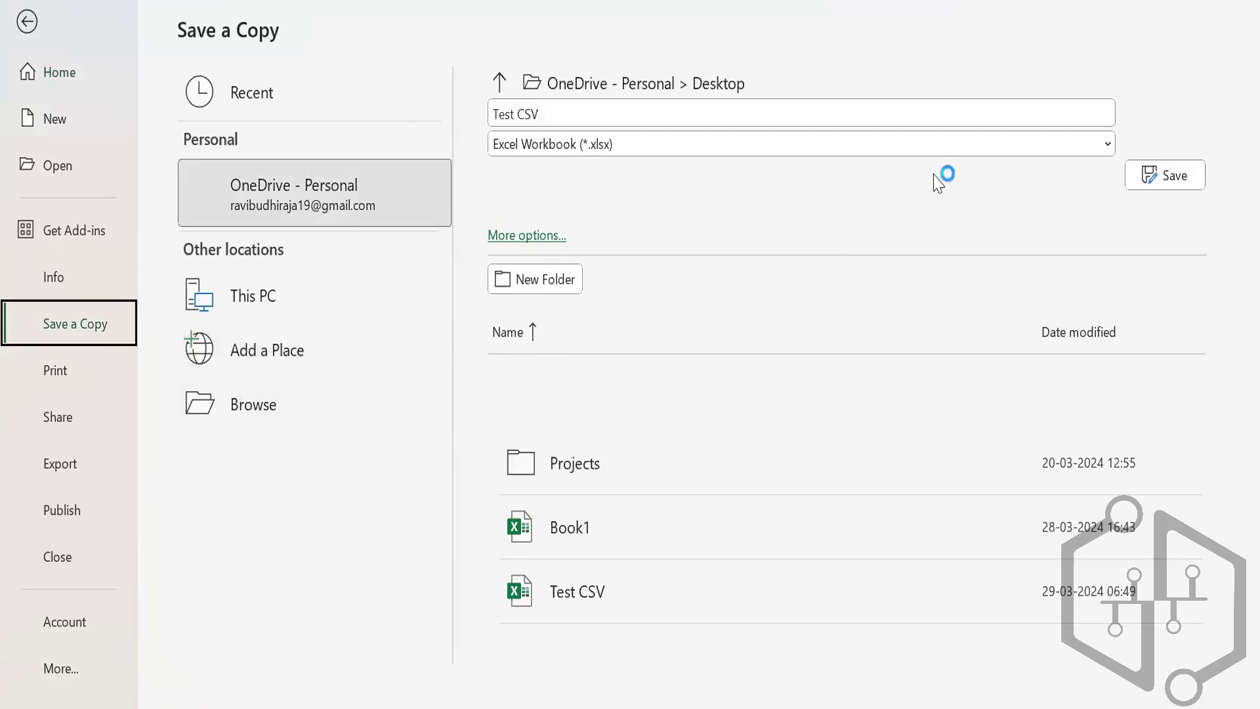
left_click(947, 151)
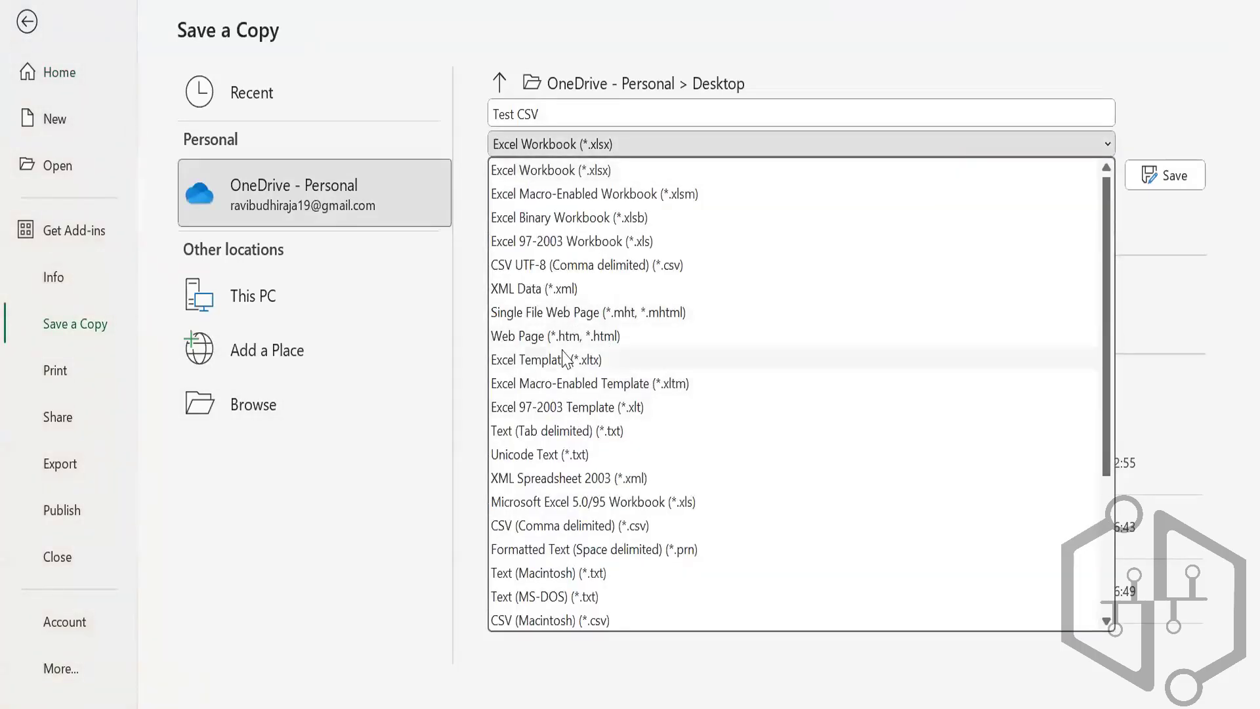
scroll(565, 359, "down", 1)
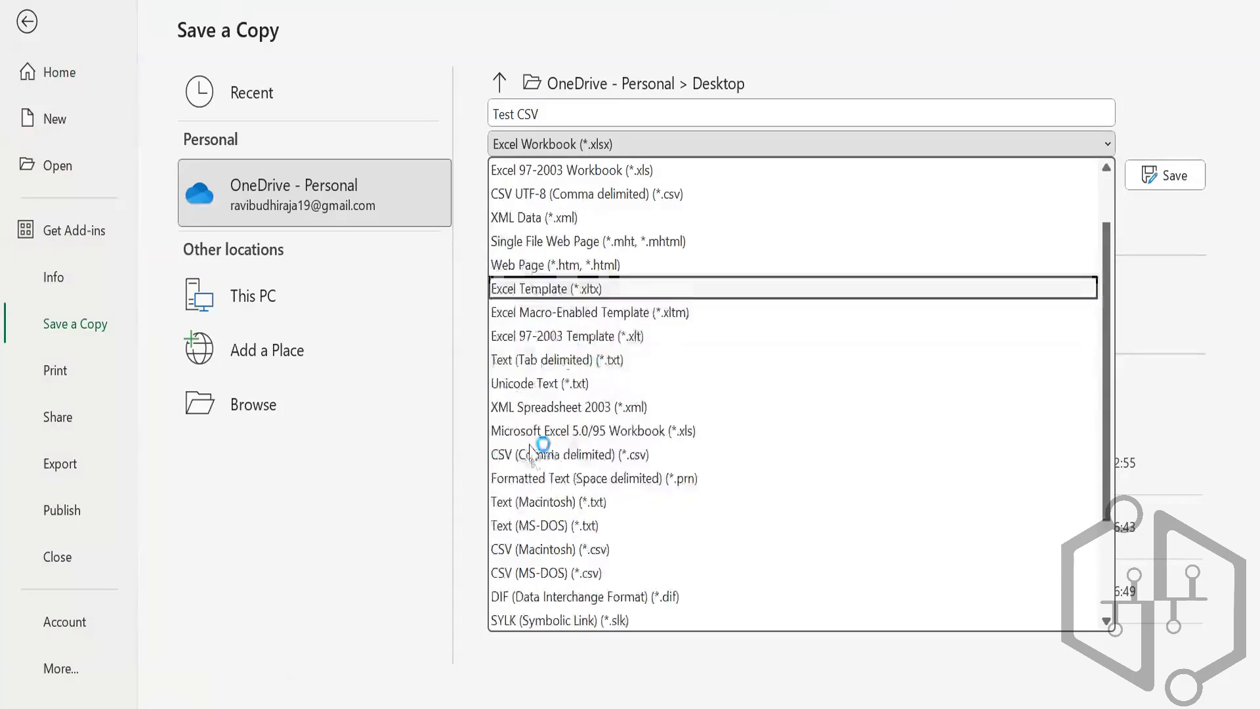
left_click(569, 454)
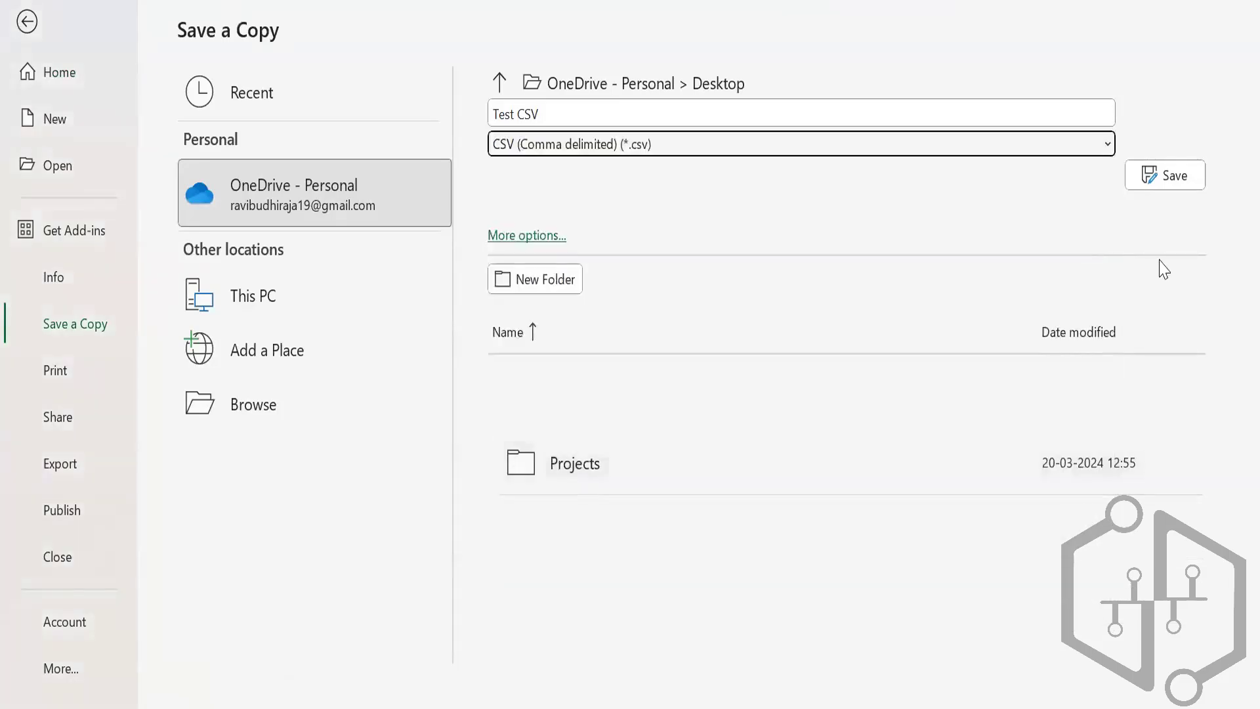
left_click(290, 402)
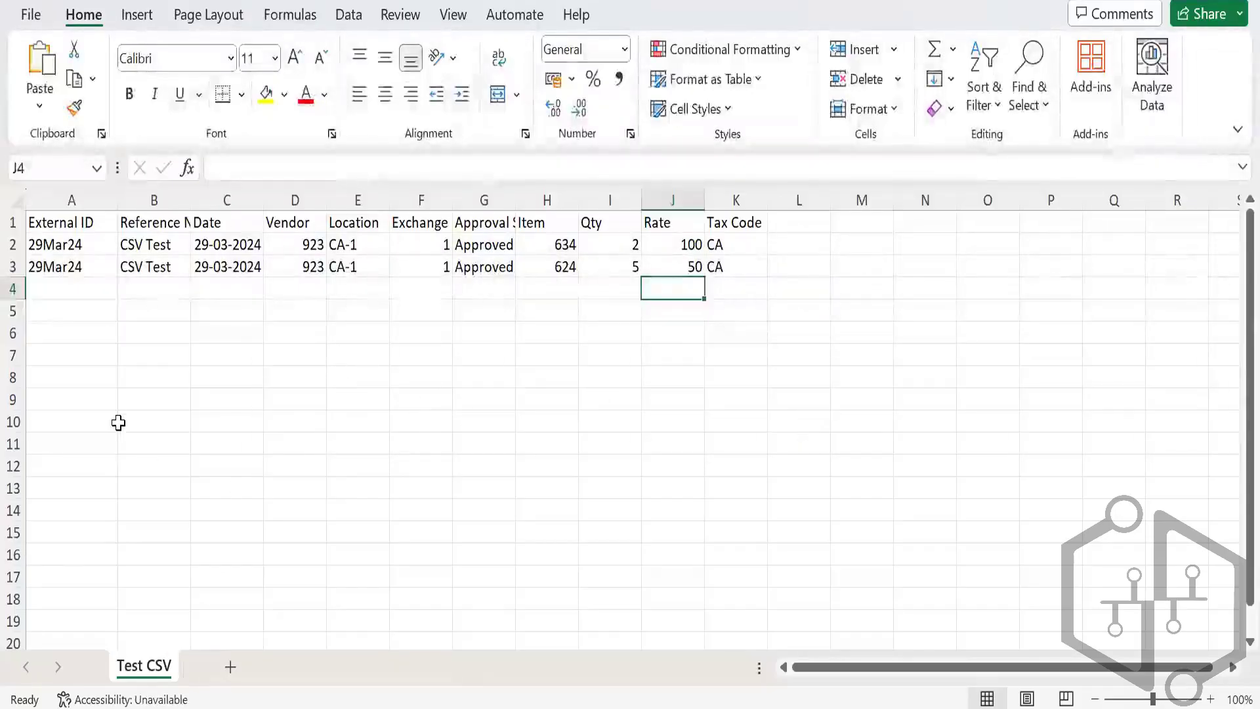
Step: Give dates C2:C3 a custom dd/mm/yyyy format so they read 29/03/2024
left_click(226, 247)
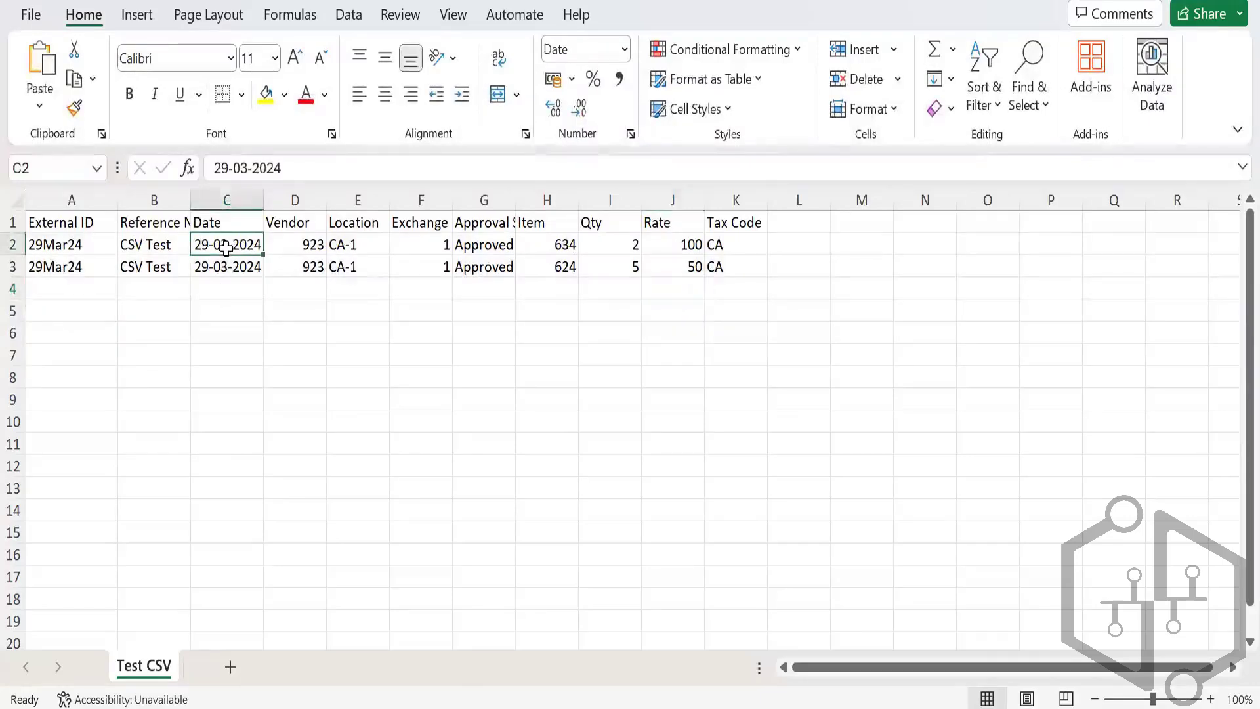
left_click_drag(226, 247, 233, 259)
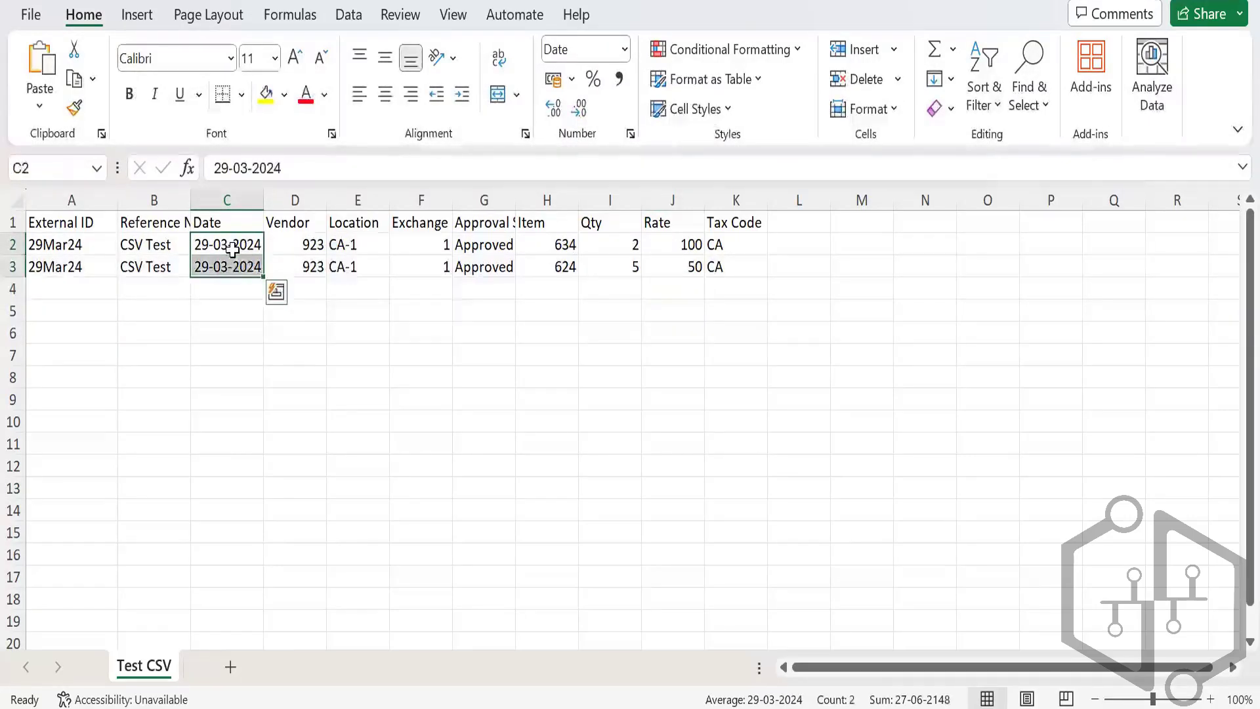
right_click(235, 260)
left_click(335, 614)
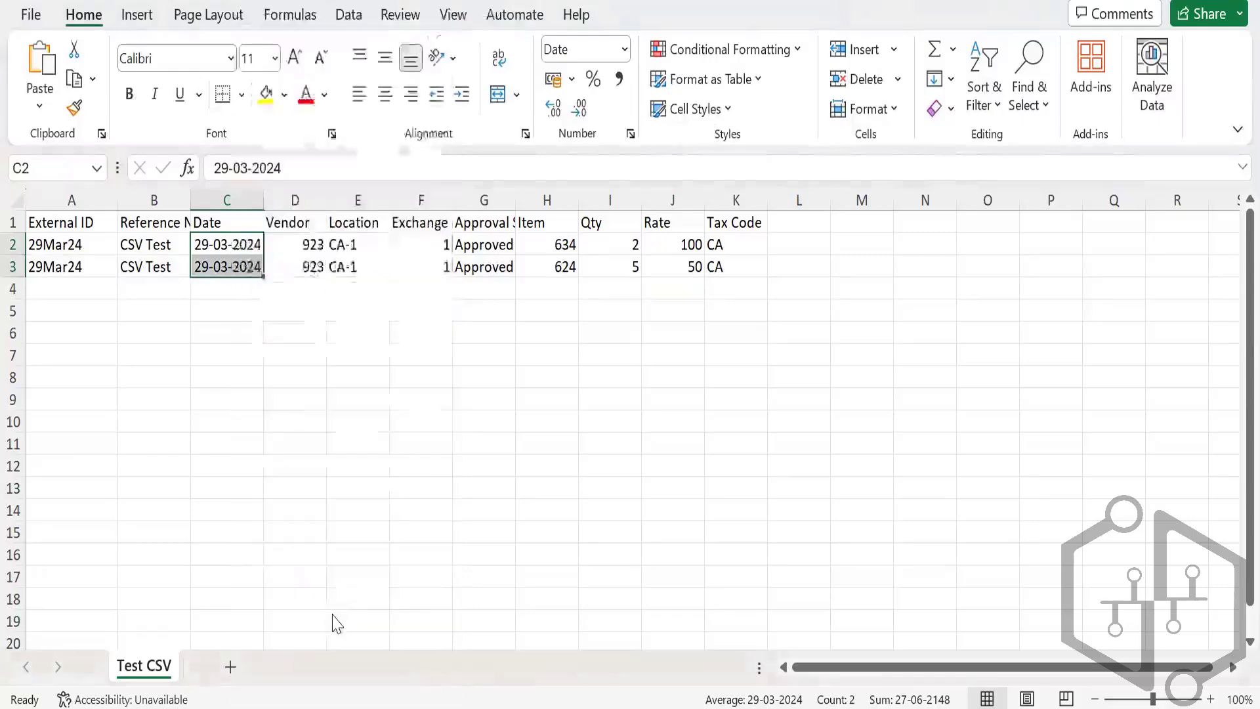
left_click(118, 402)
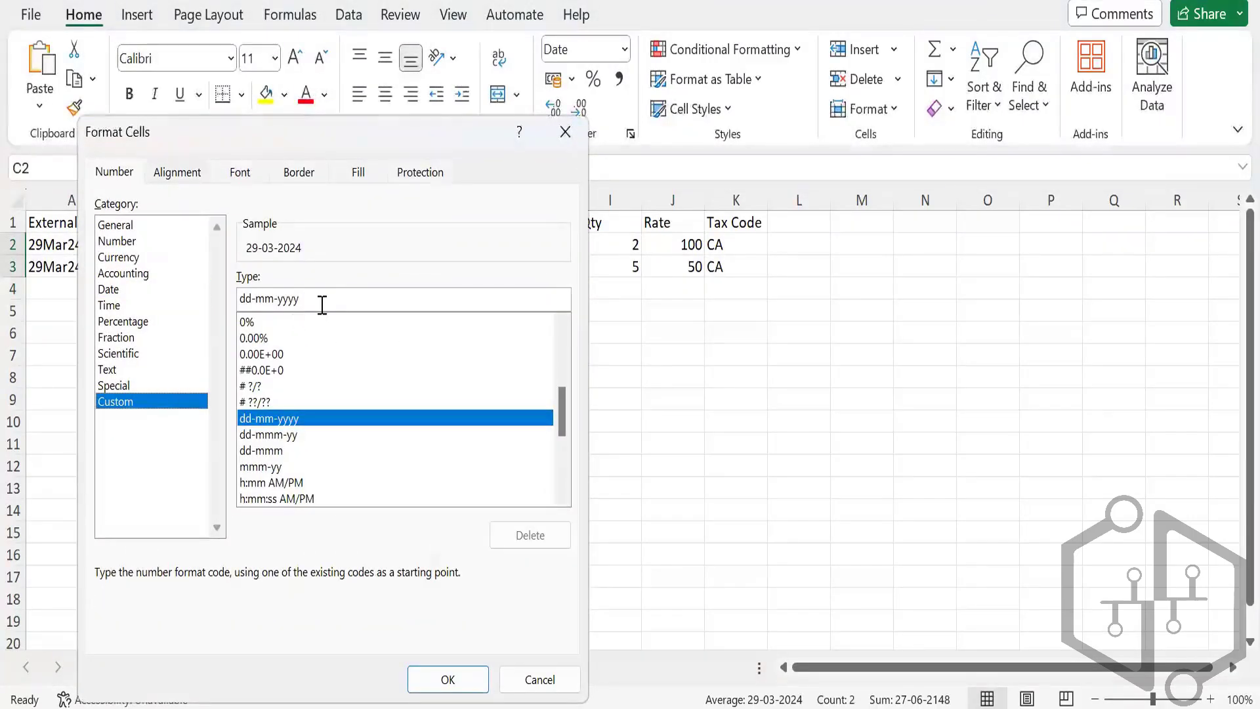
key("BackSpace")
key("BackSpace")
key("BackSpace")
key("BackSpace")
key("BackSpace")
key("BackSpace")
key("BackSpace")
key("BackSpace")
key("BackSpace")
key("BackSpace")
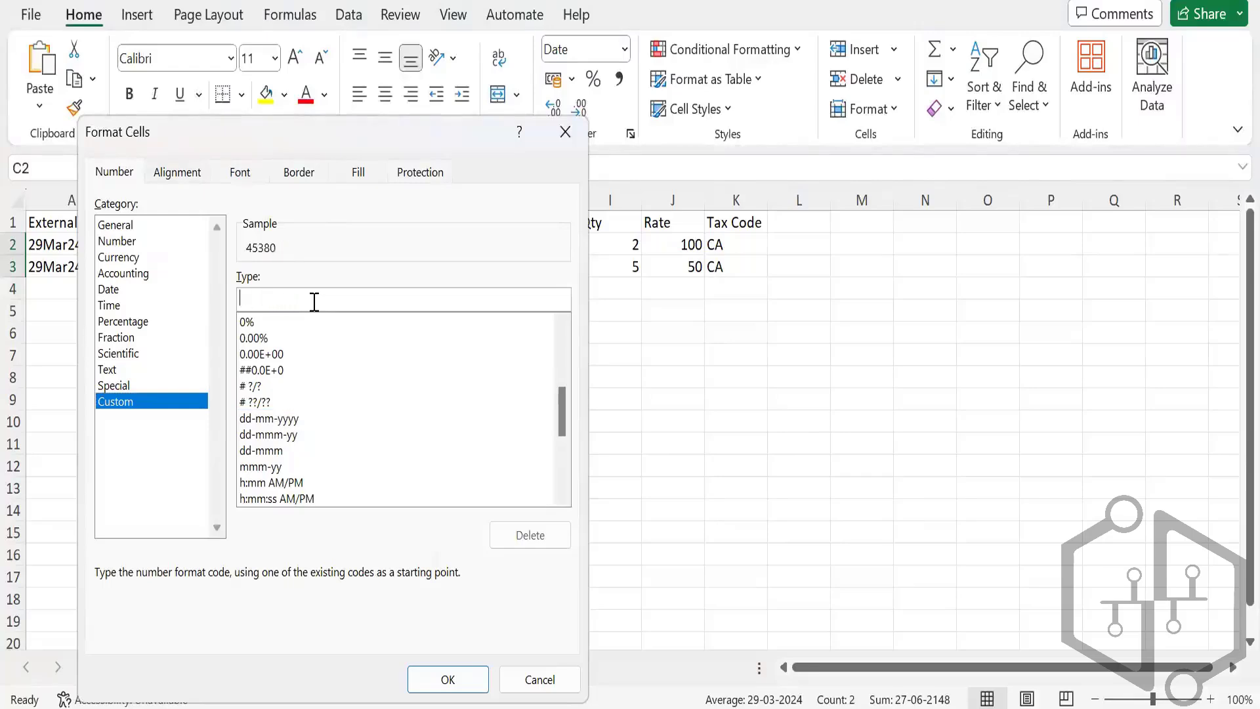
type("dd/mm/")
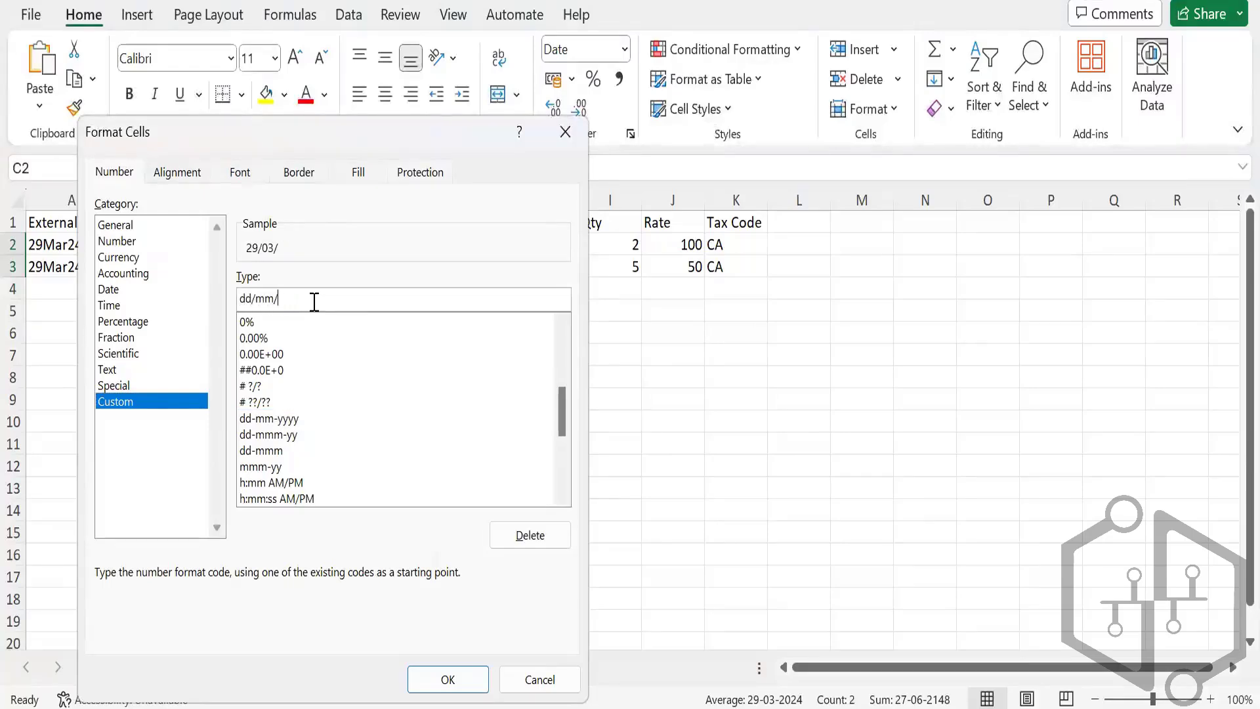
type("yyyy")
left_click(436, 679)
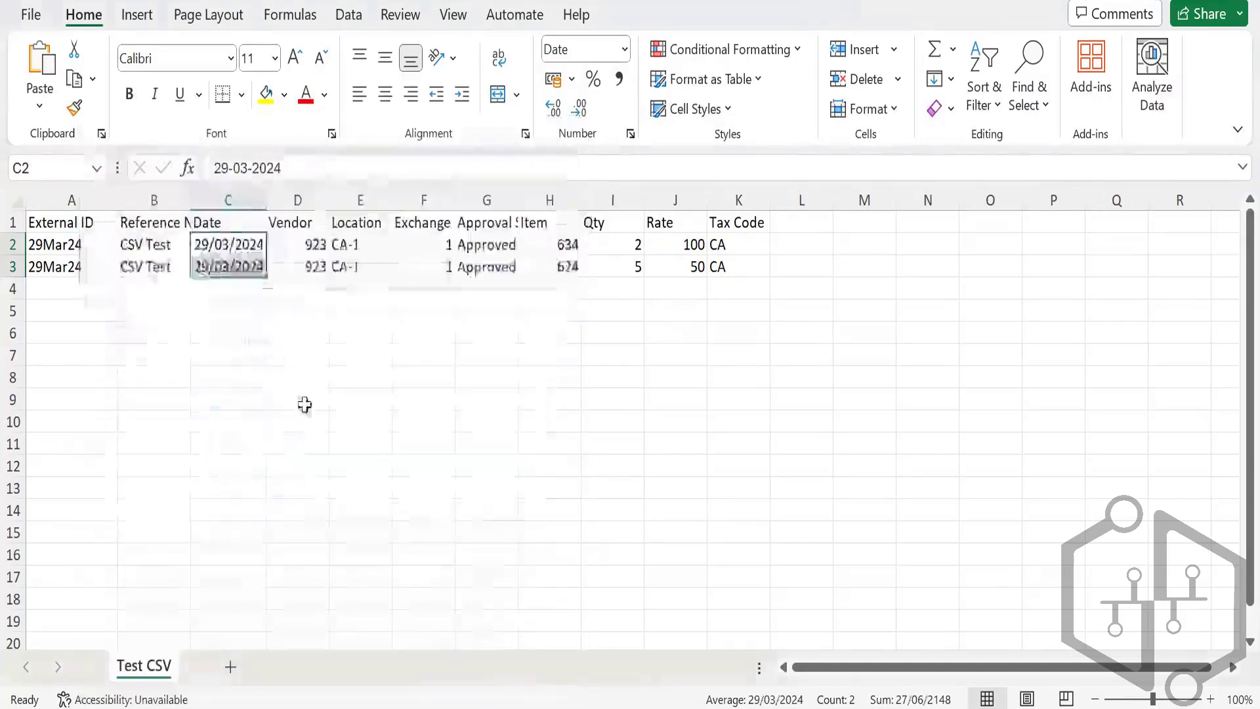
left_click(310, 383)
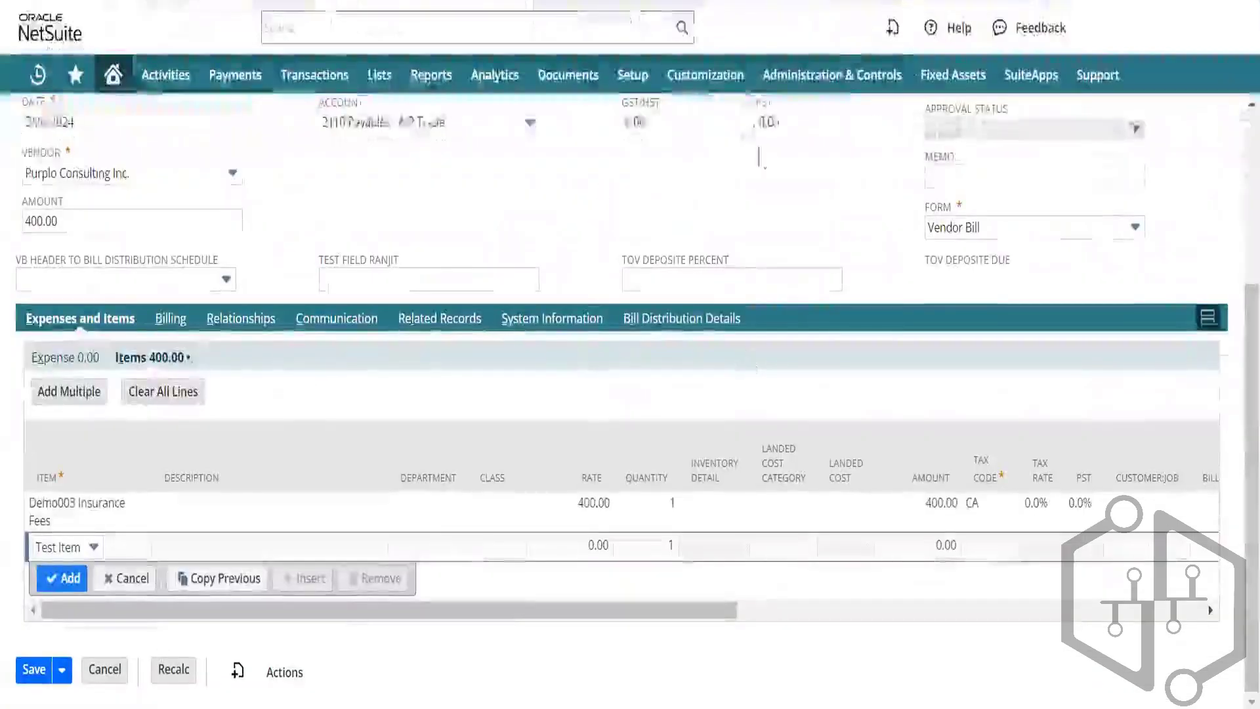
Step: Leave the vendor bill and go to Setup > Import/Export > Import CSV Records
key("F5")
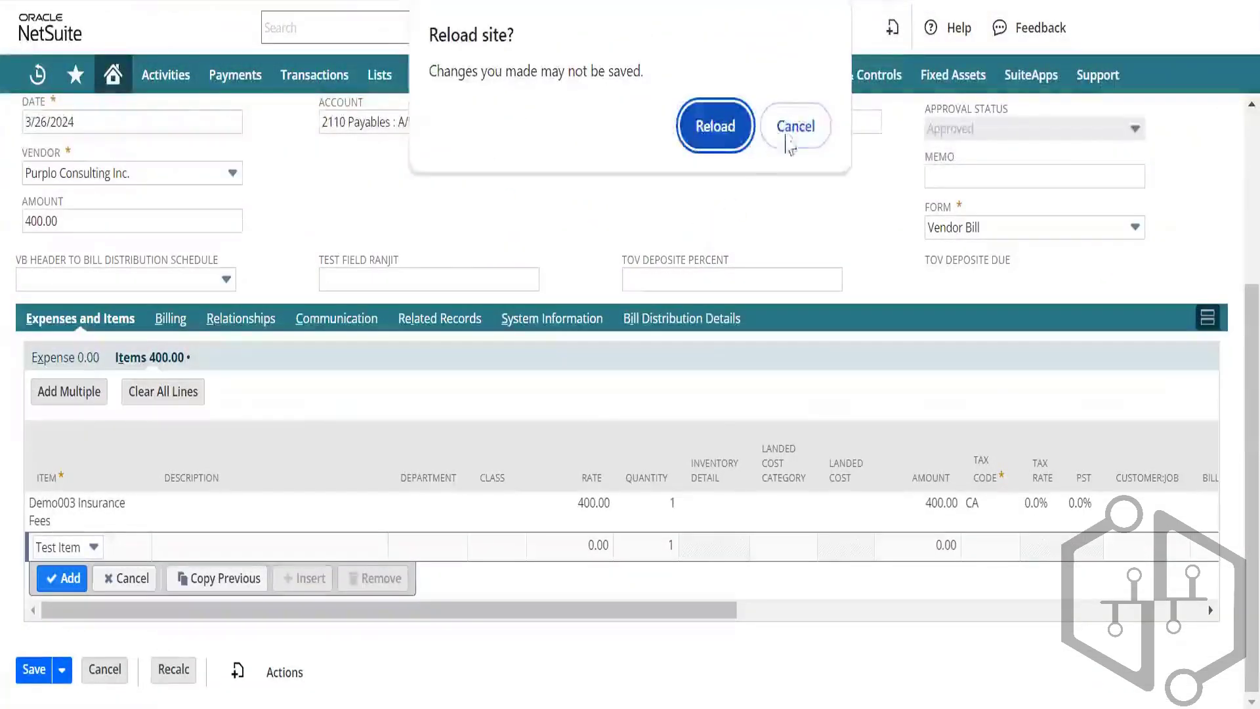
left_click(792, 130)
mouse_move(631, 82)
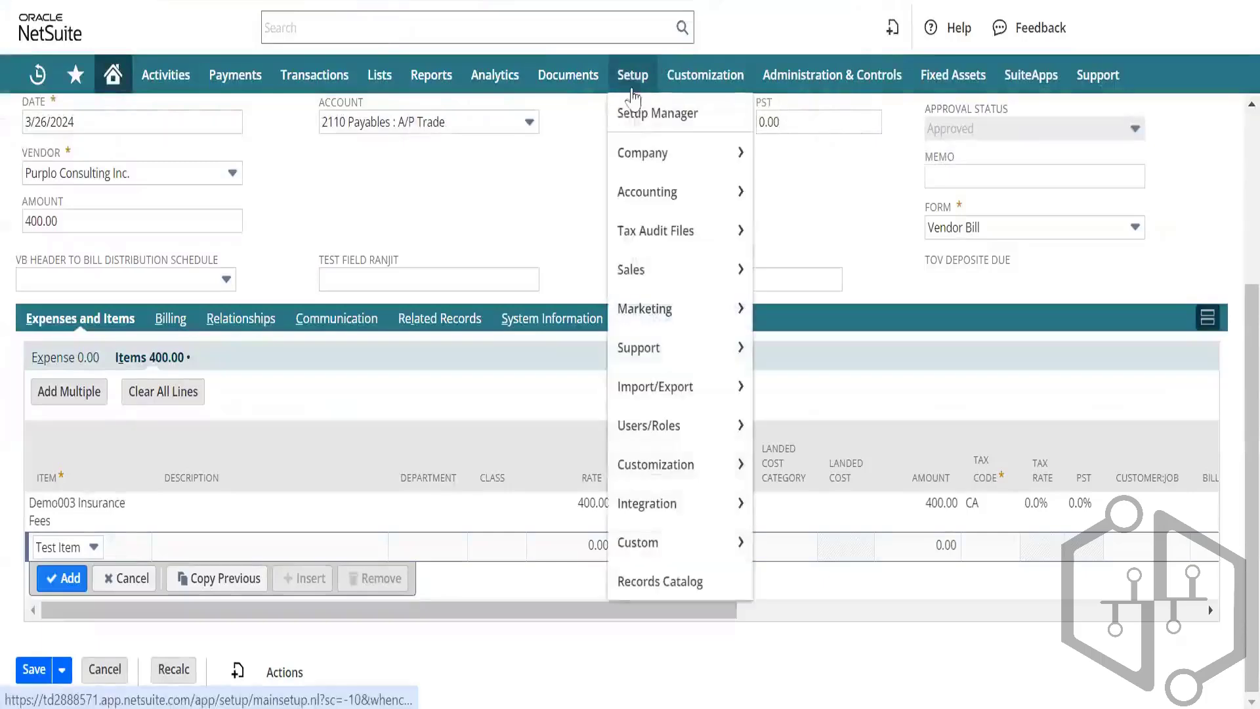
mouse_move(658, 372)
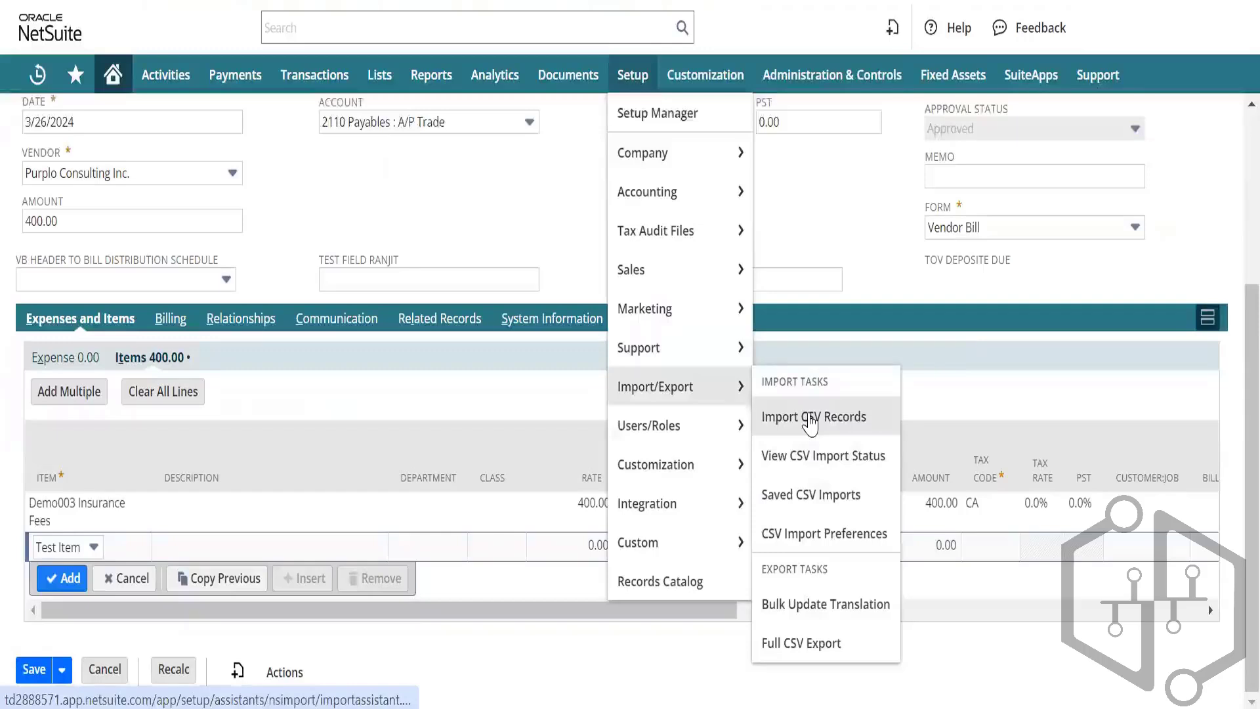
left_click(812, 424)
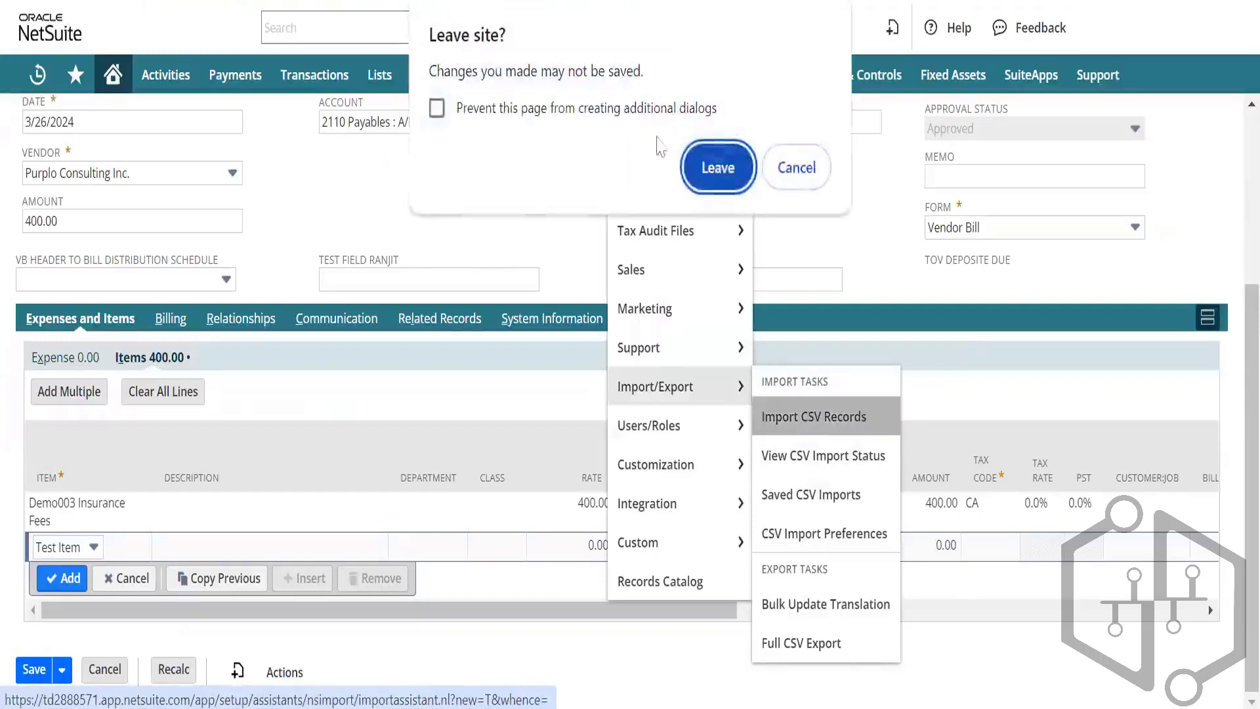
left_click(718, 168)
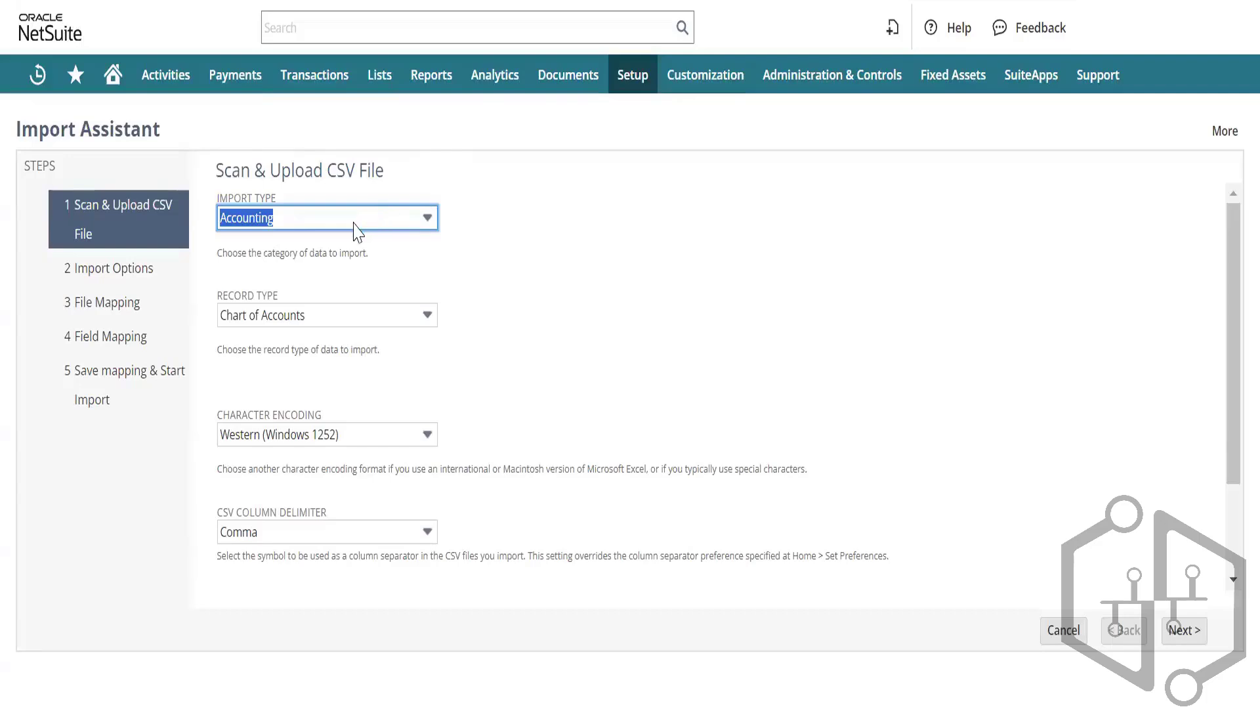
Step: Review the Accounting import type's record type list without changing it
left_click(380, 220)
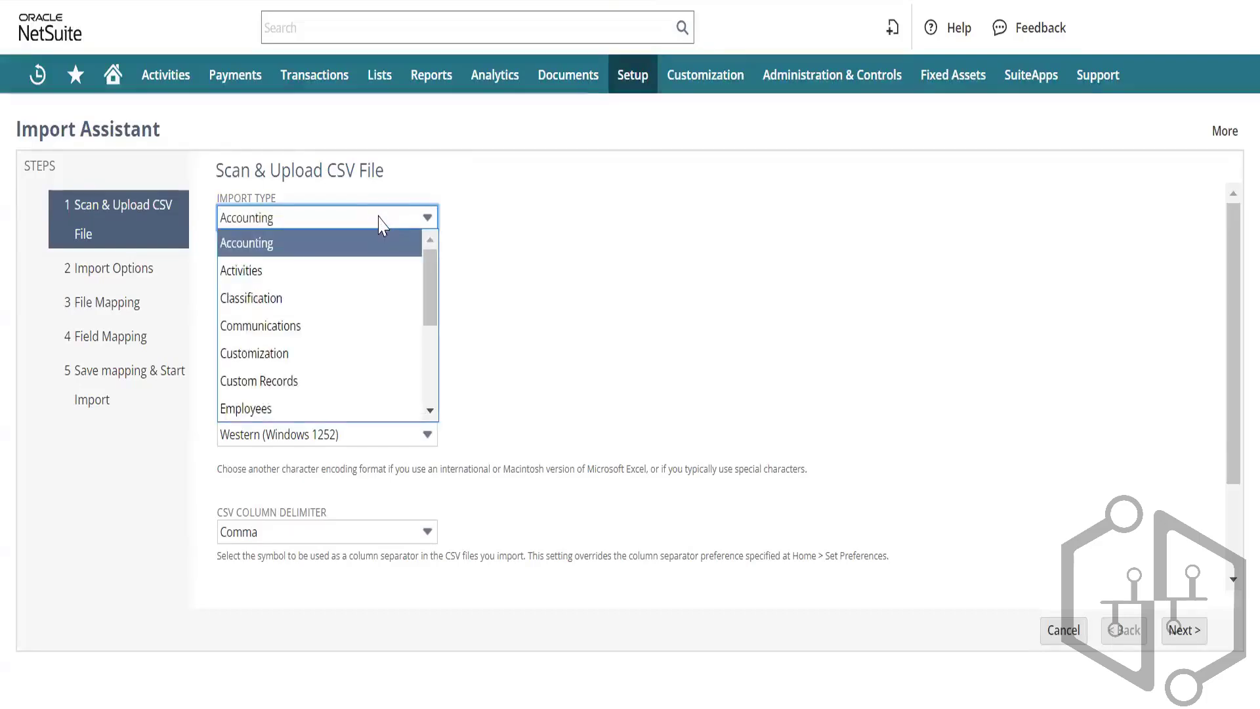
left_click(379, 217)
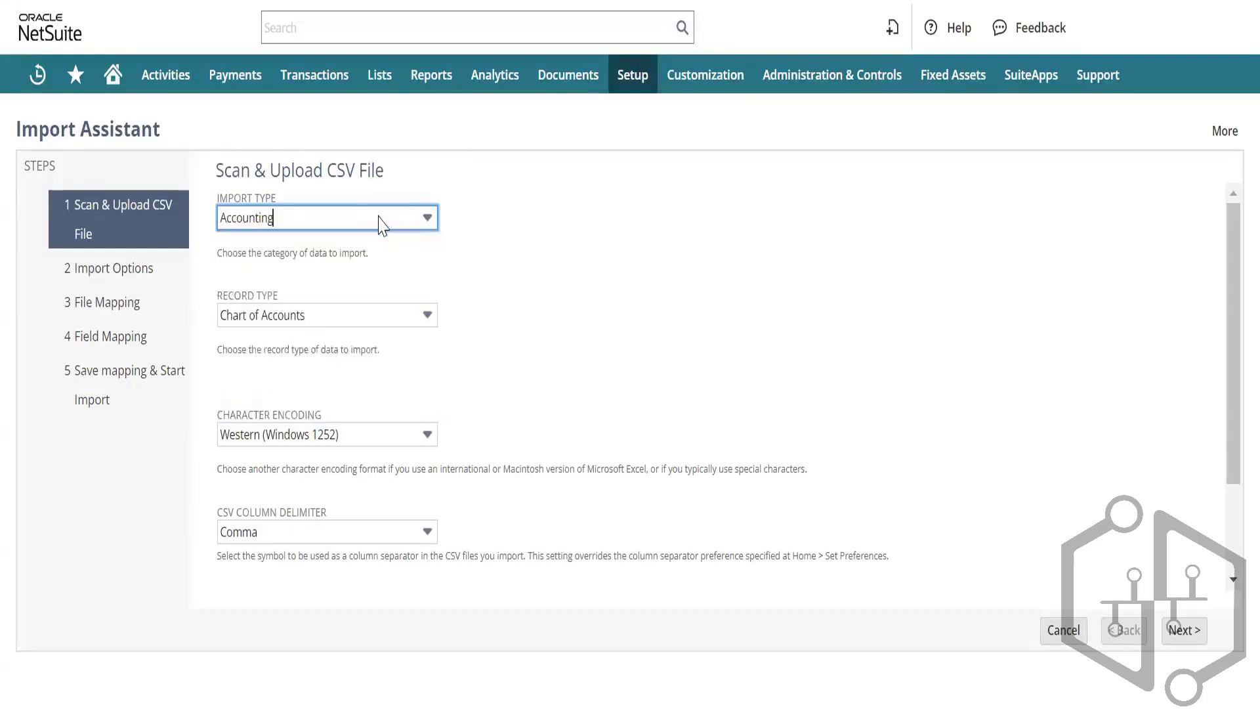
left_click(374, 210)
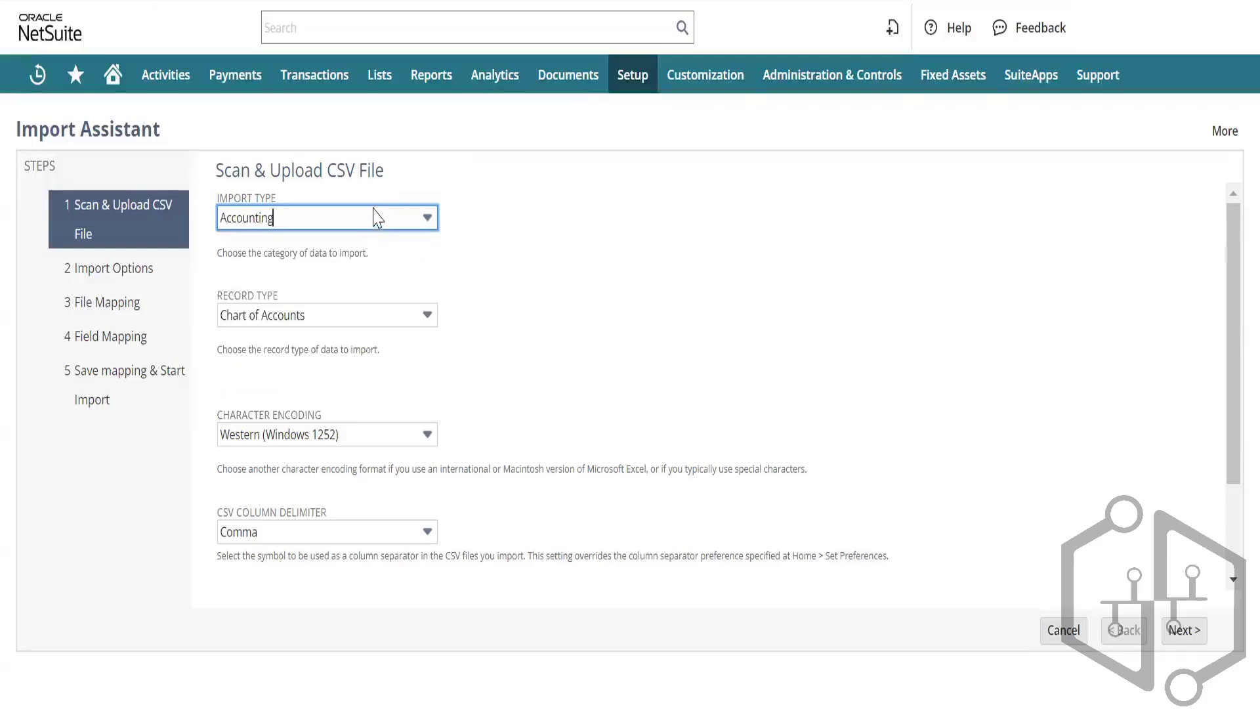
left_click(378, 217)
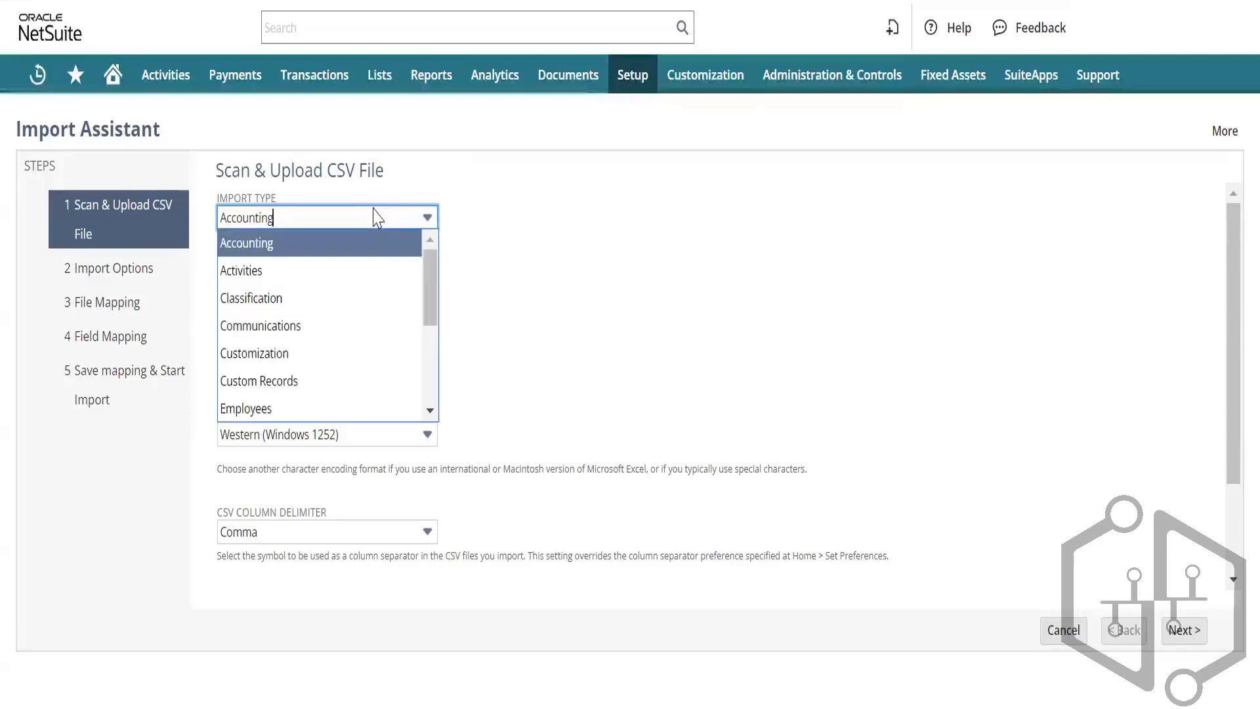
left_click(377, 218)
left_click(355, 315)
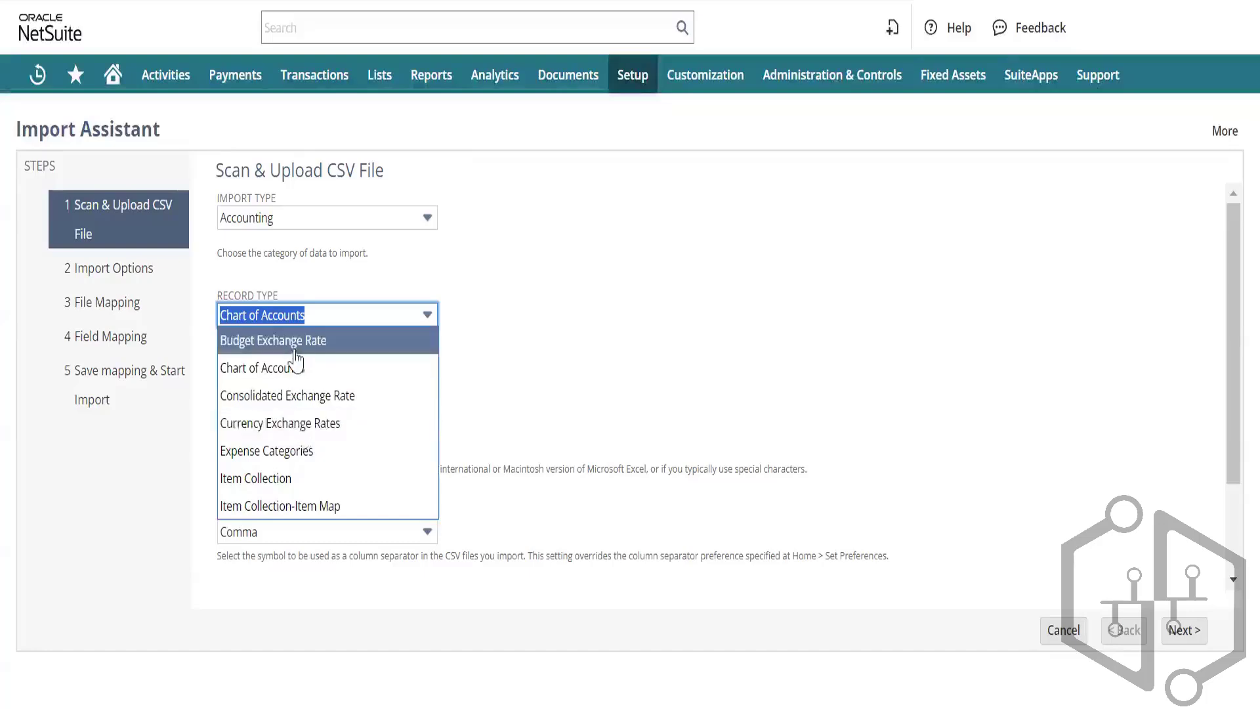
left_click(486, 246)
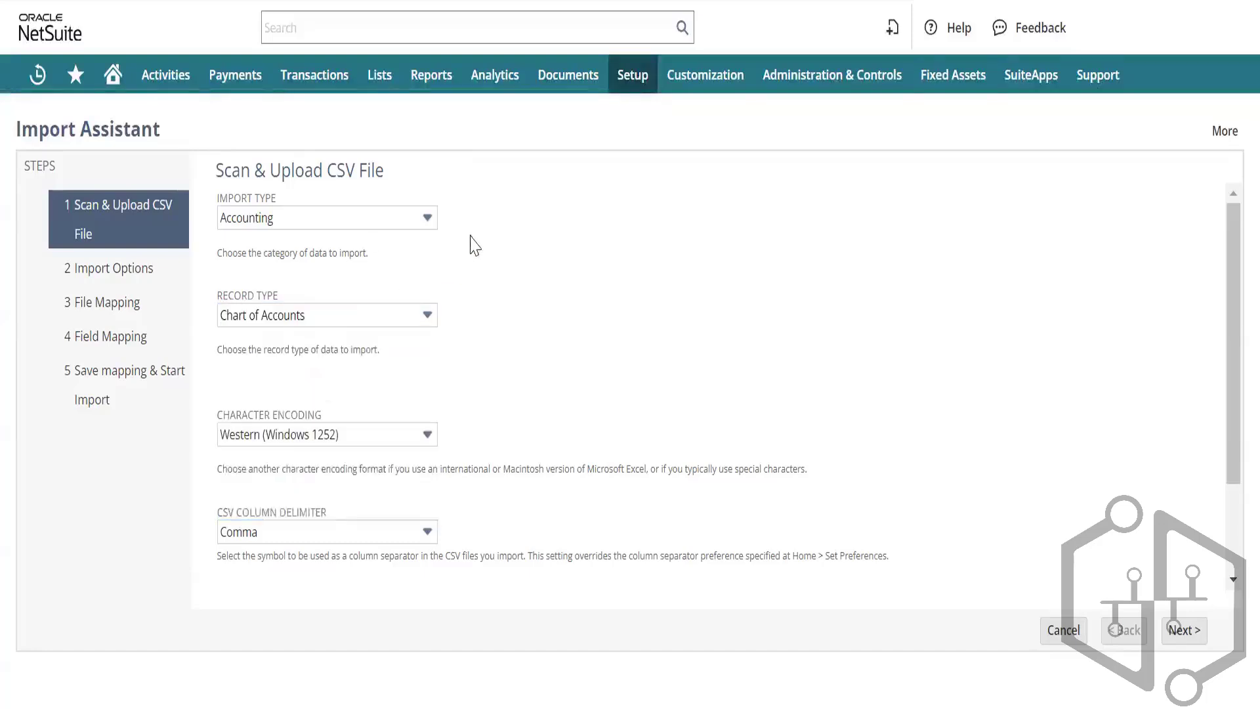
Step: Switch the import type to Classification and check its record types Class, Department and Warehouse
left_click(329, 223)
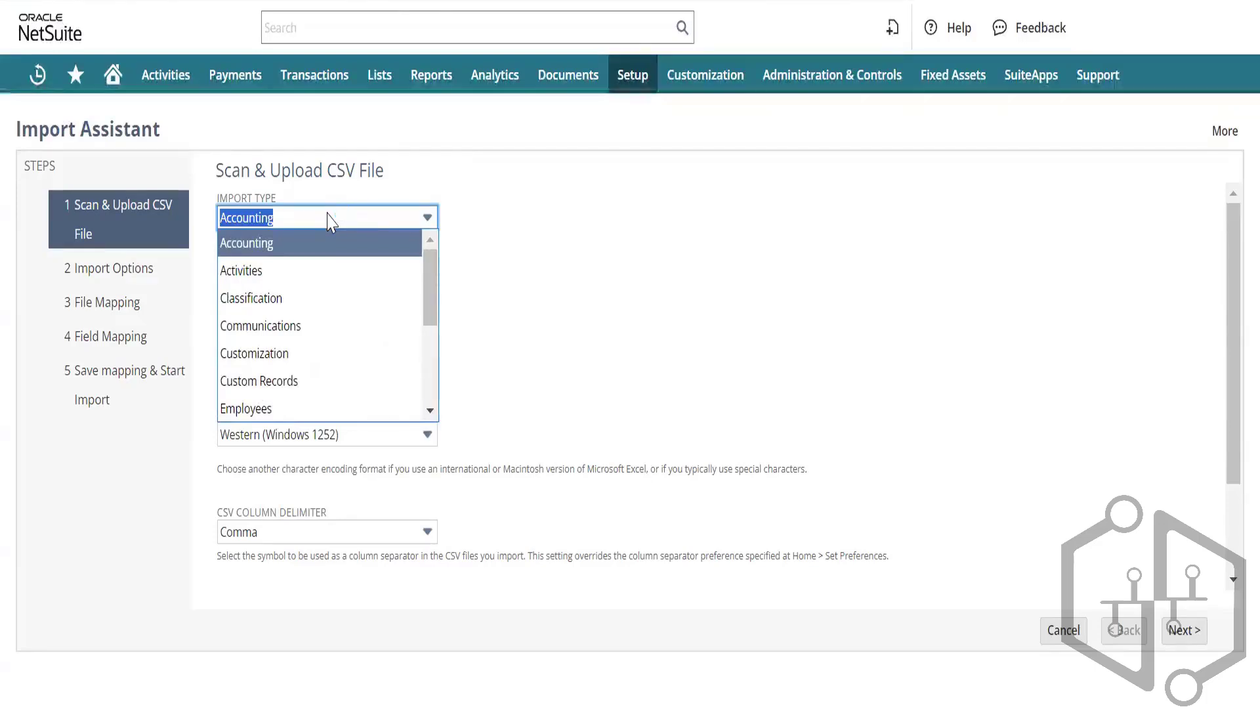
left_click(320, 300)
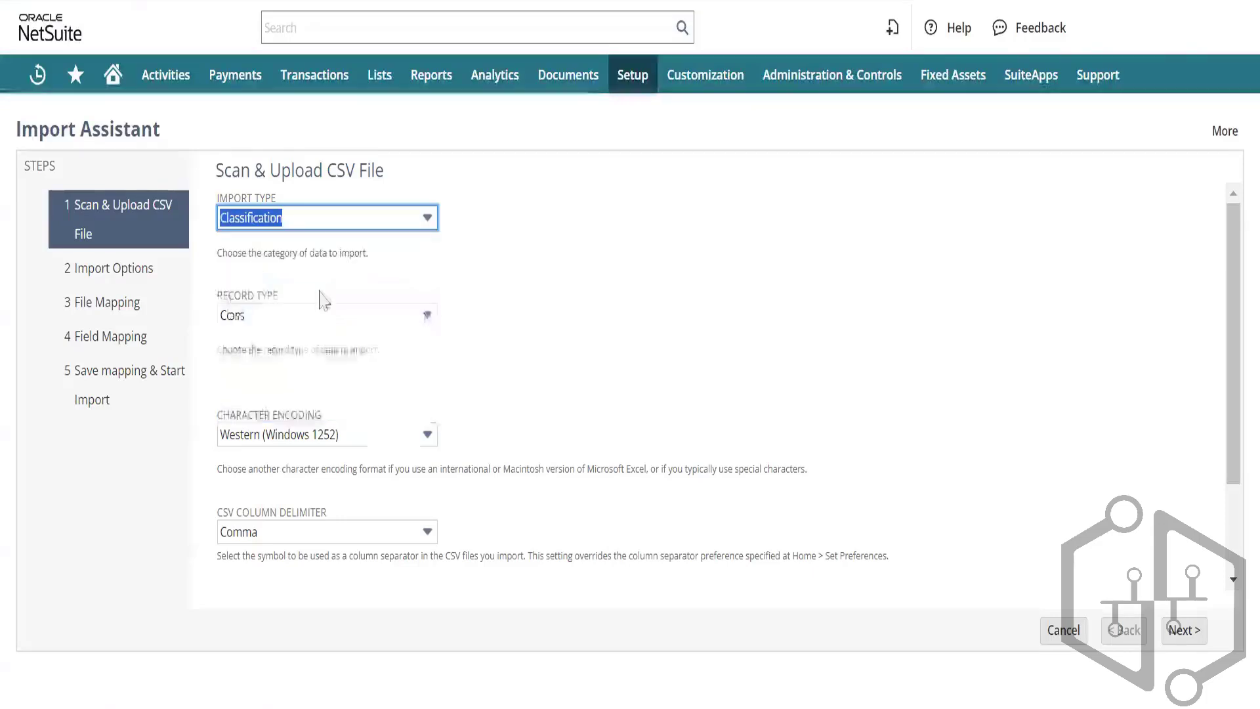
left_click(362, 321)
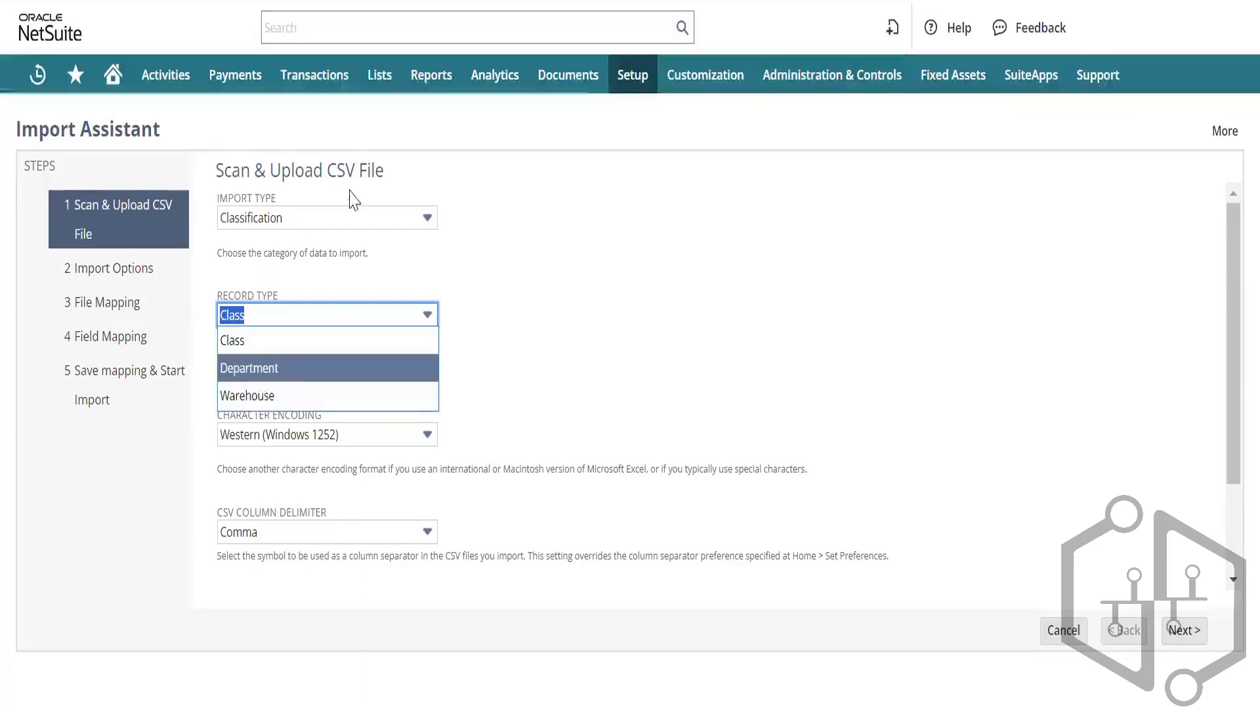
left_click(378, 220)
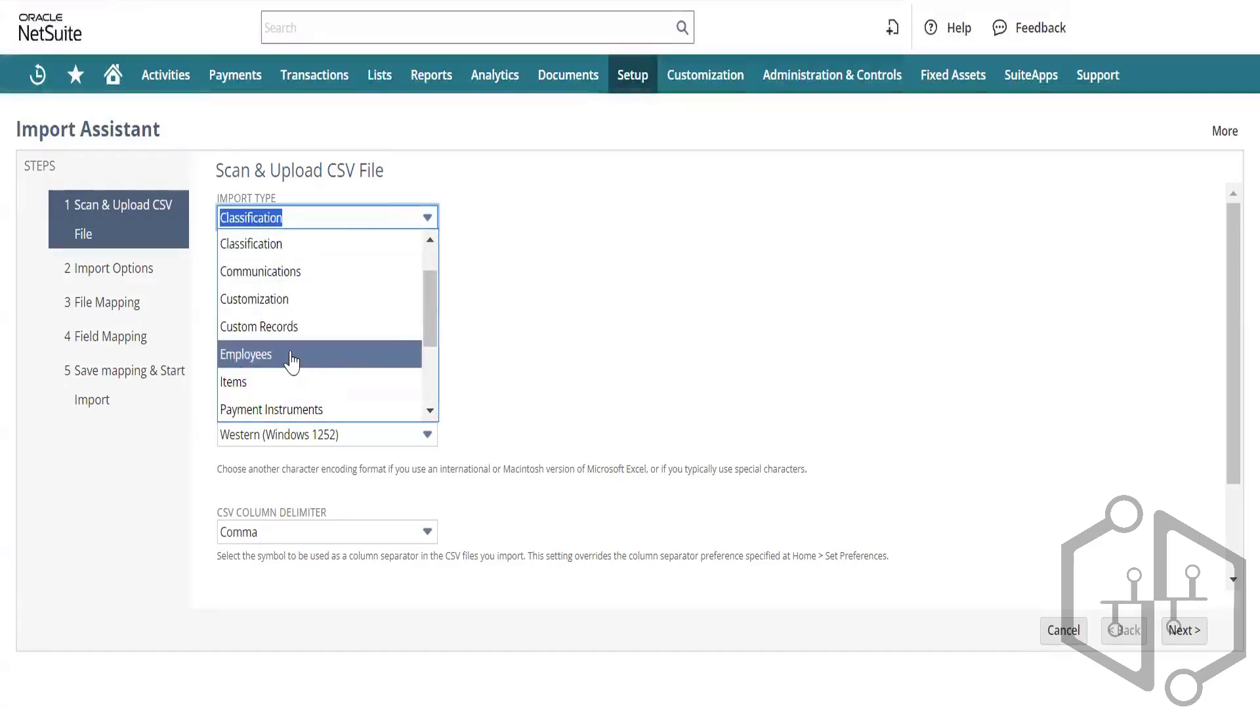
scroll(292, 361, "down", 1)
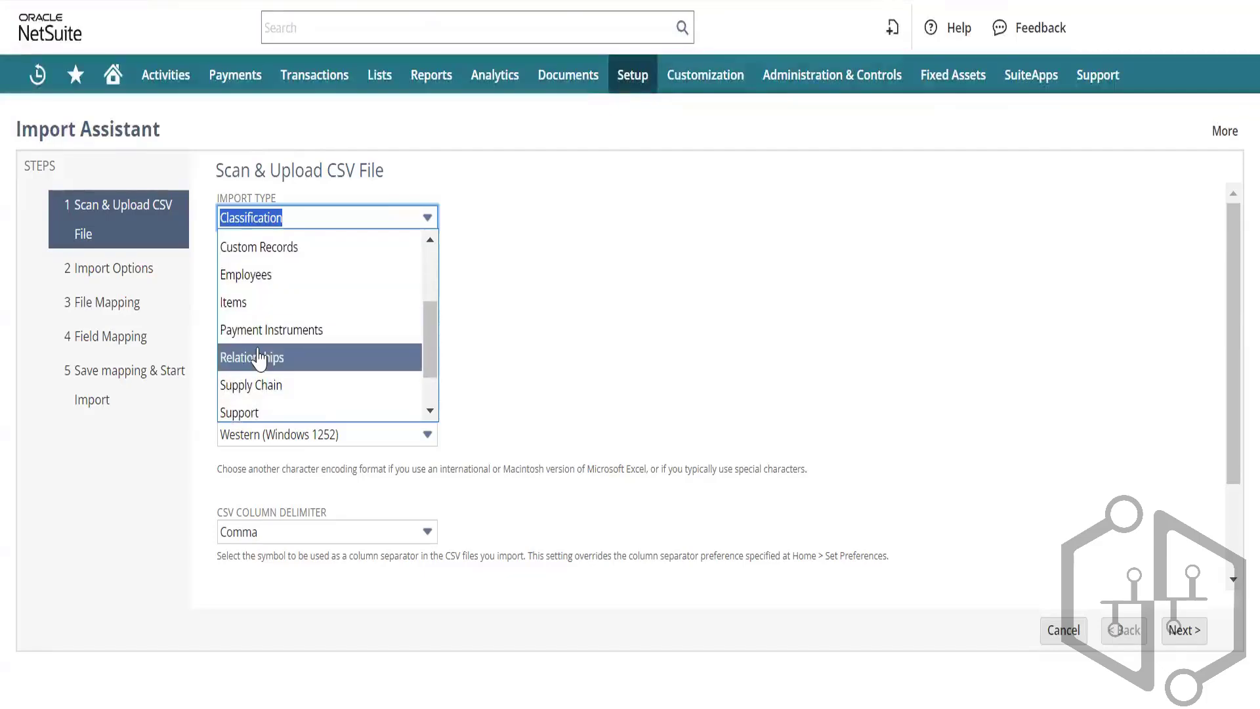
Step: Browse the Relationships import type's record types, then return to the import type list
left_click(258, 360)
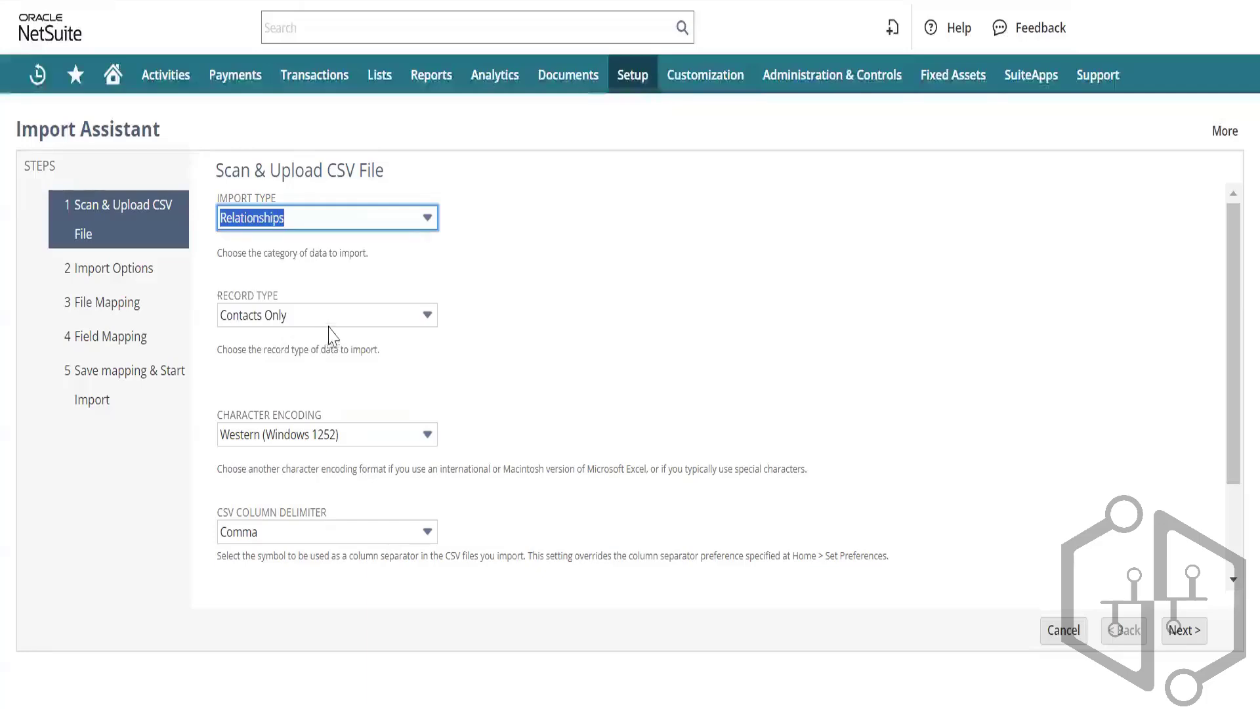
left_click(352, 314)
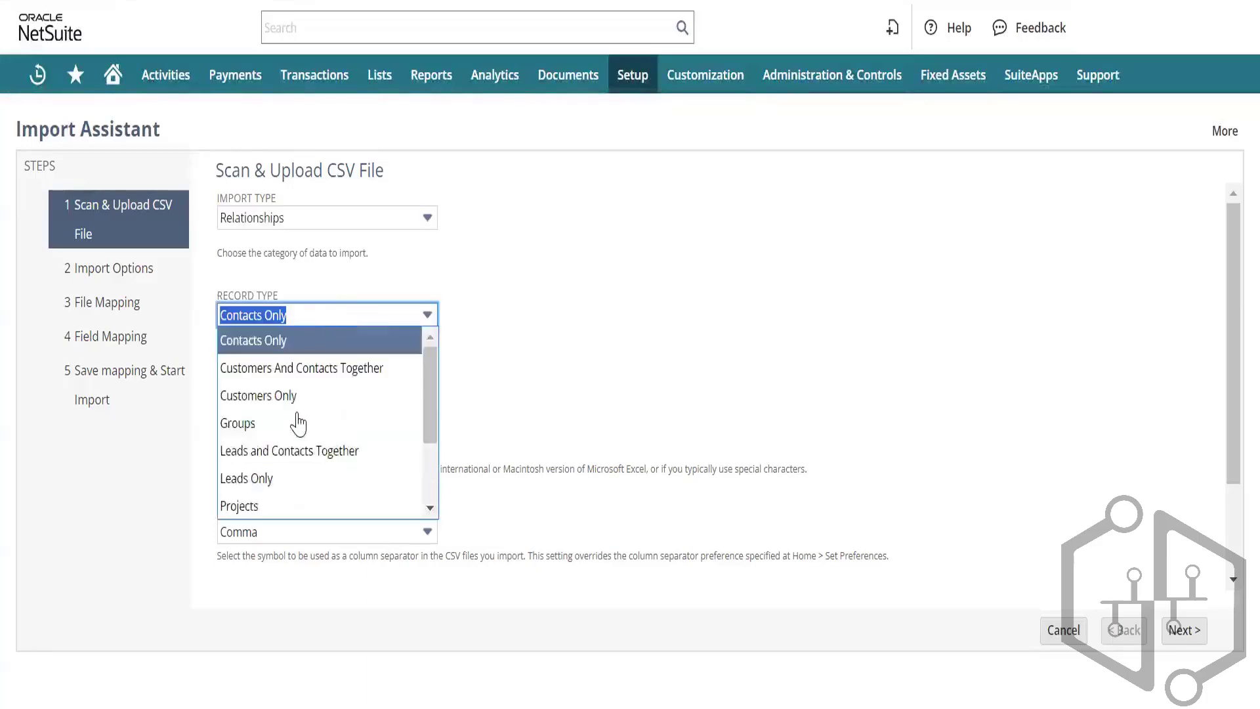
scroll(300, 423, "down", 1)
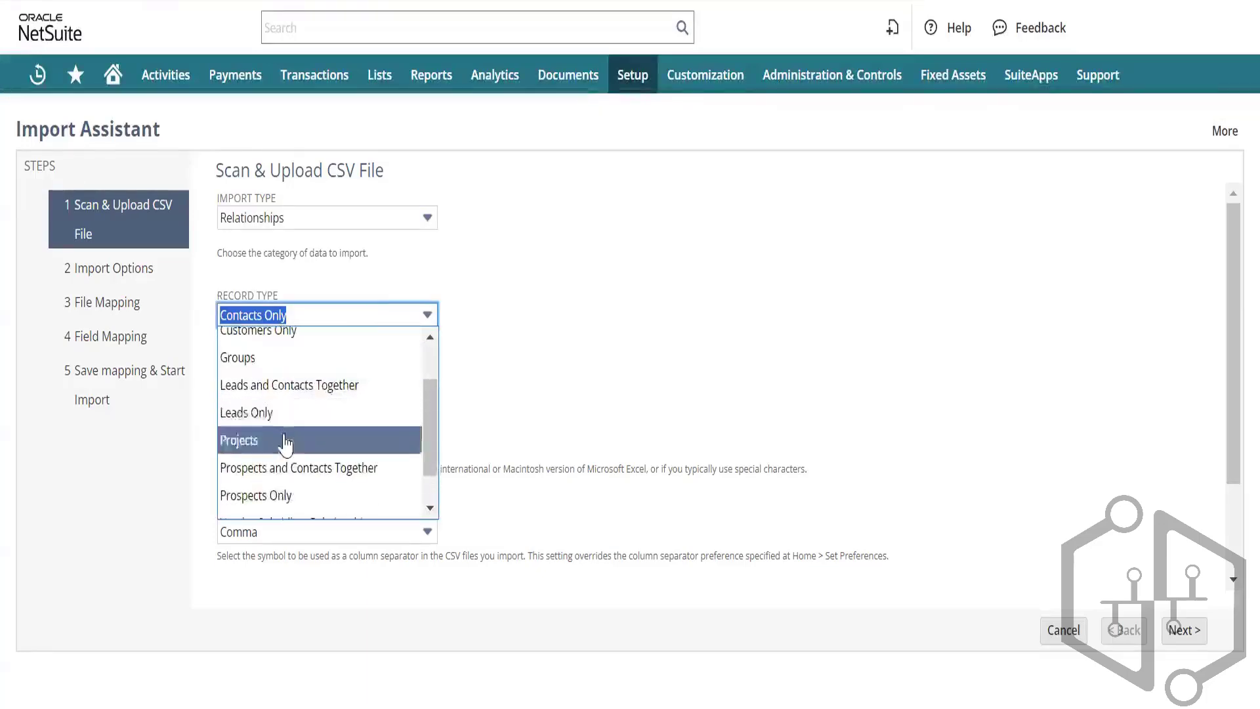
scroll(281, 440, "down", 1)
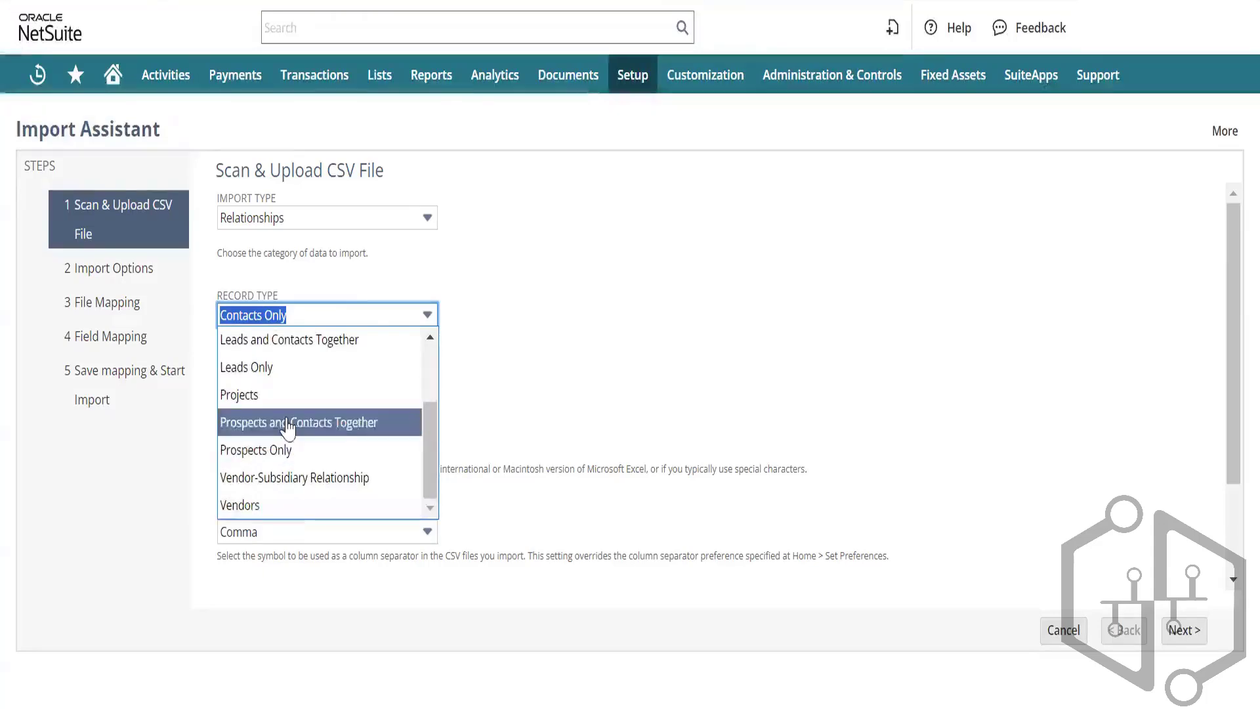
scroll(287, 426, "up", 2)
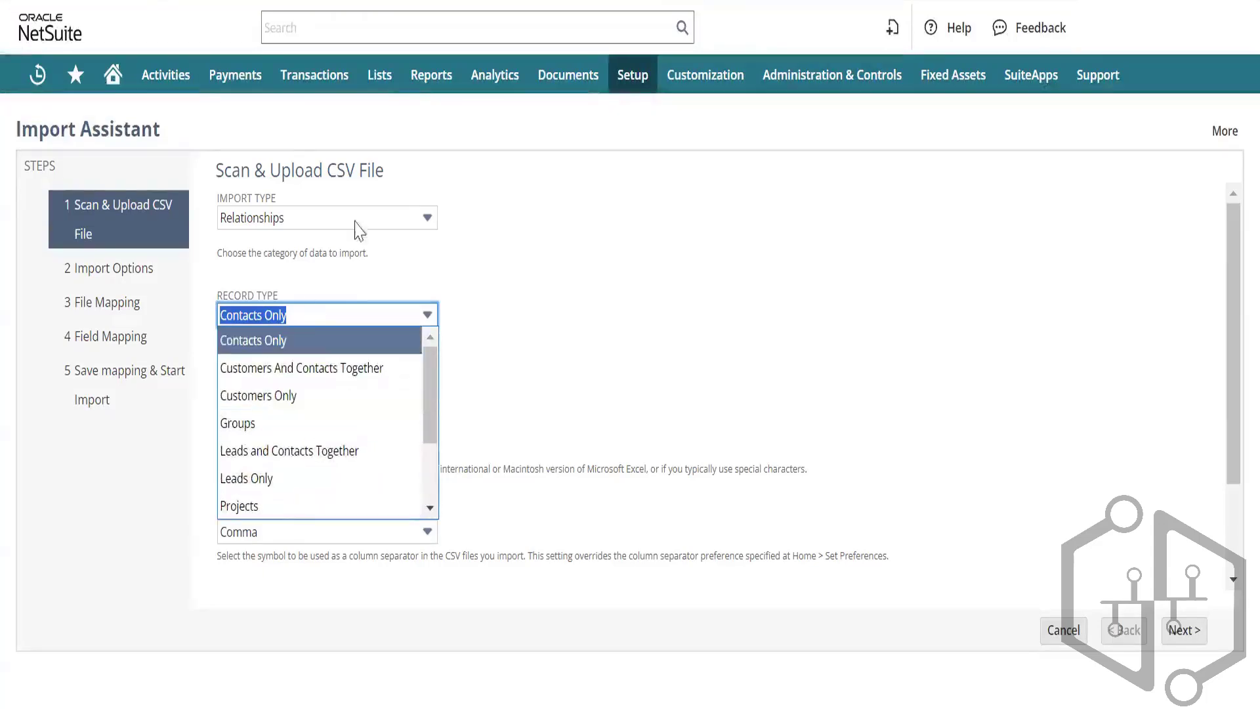
left_click(386, 218)
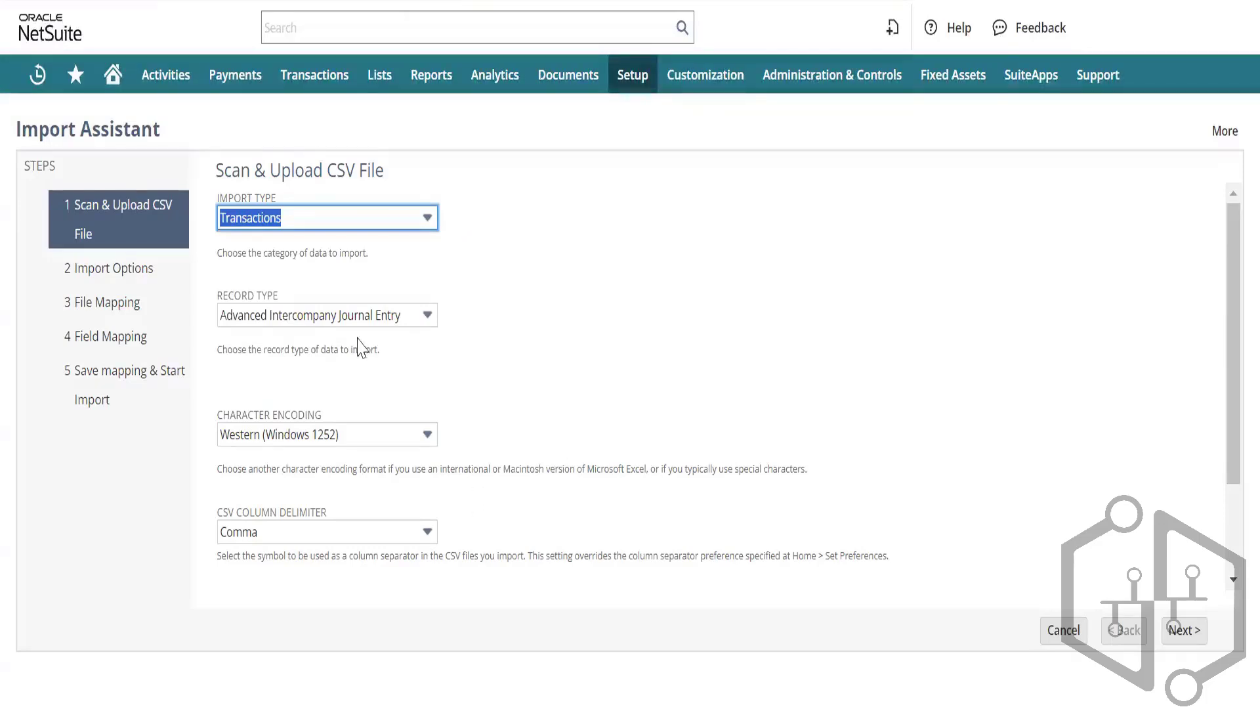
Step: Select Vendor Bill as the Transactions record type and review the comma-delimited CSV options
left_click(410, 319)
scroll(329, 385, "down", 3)
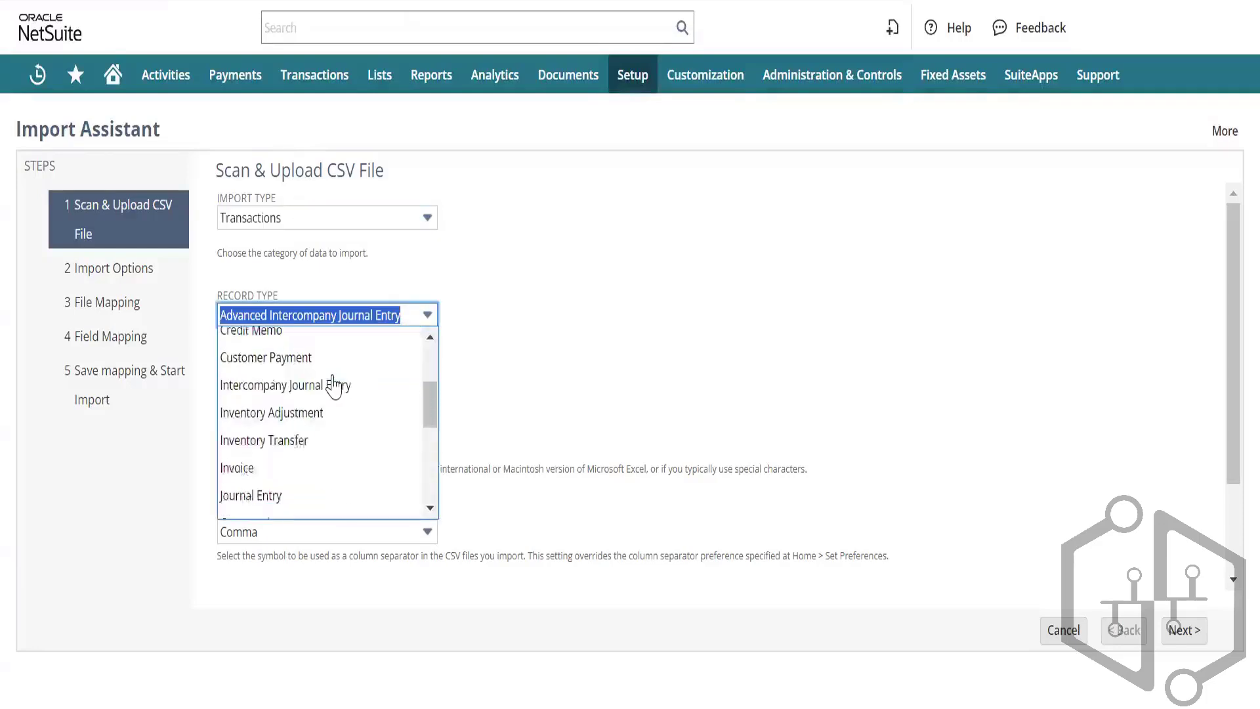
scroll(334, 387, "down", 6)
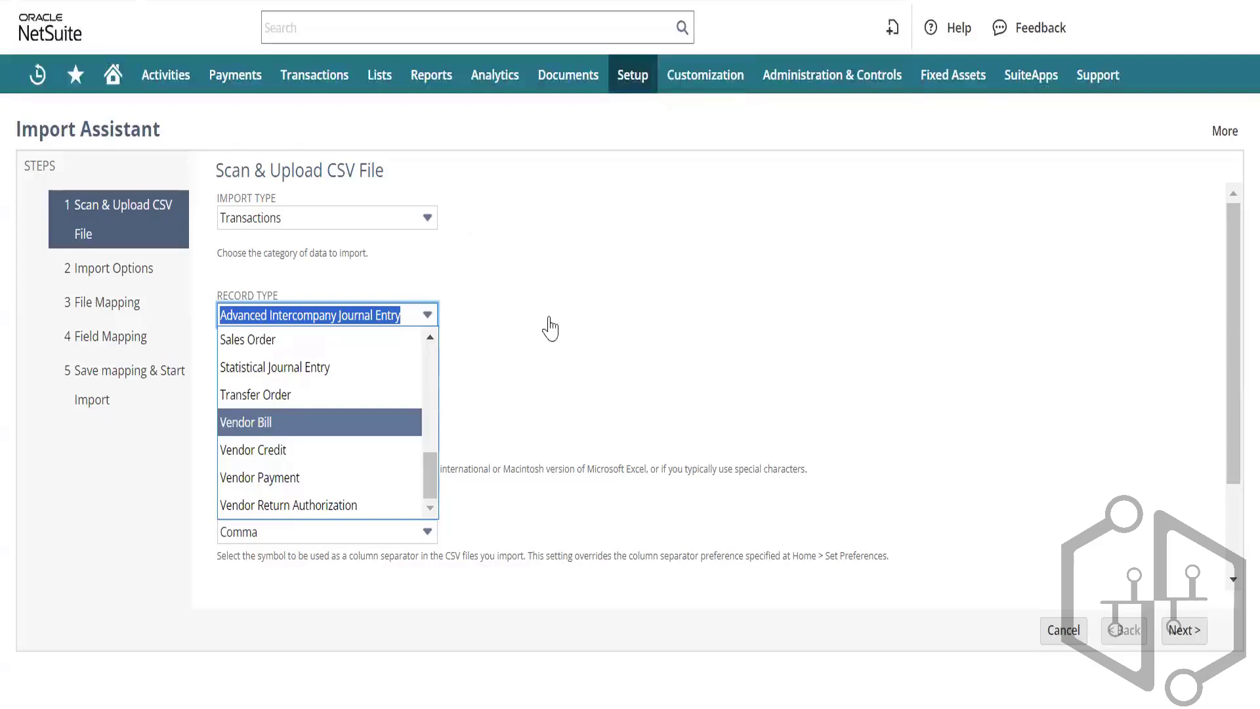
left_click(590, 295)
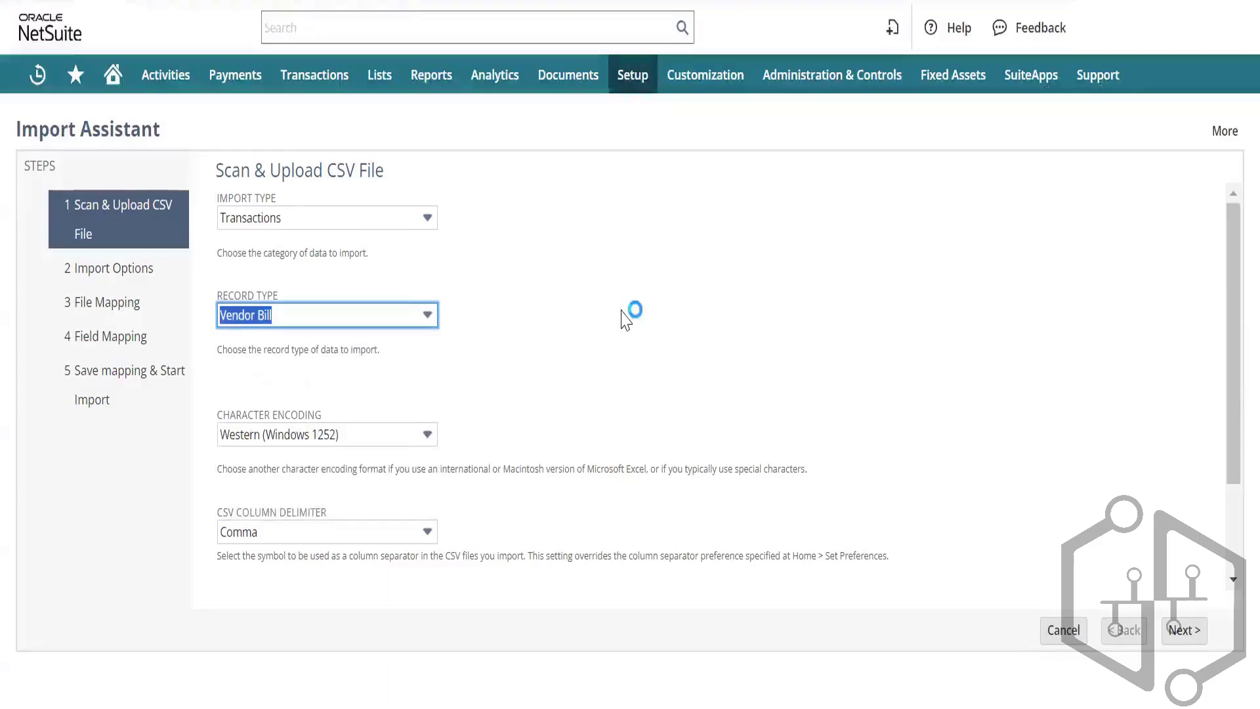
scroll(625, 320, "down", 2)
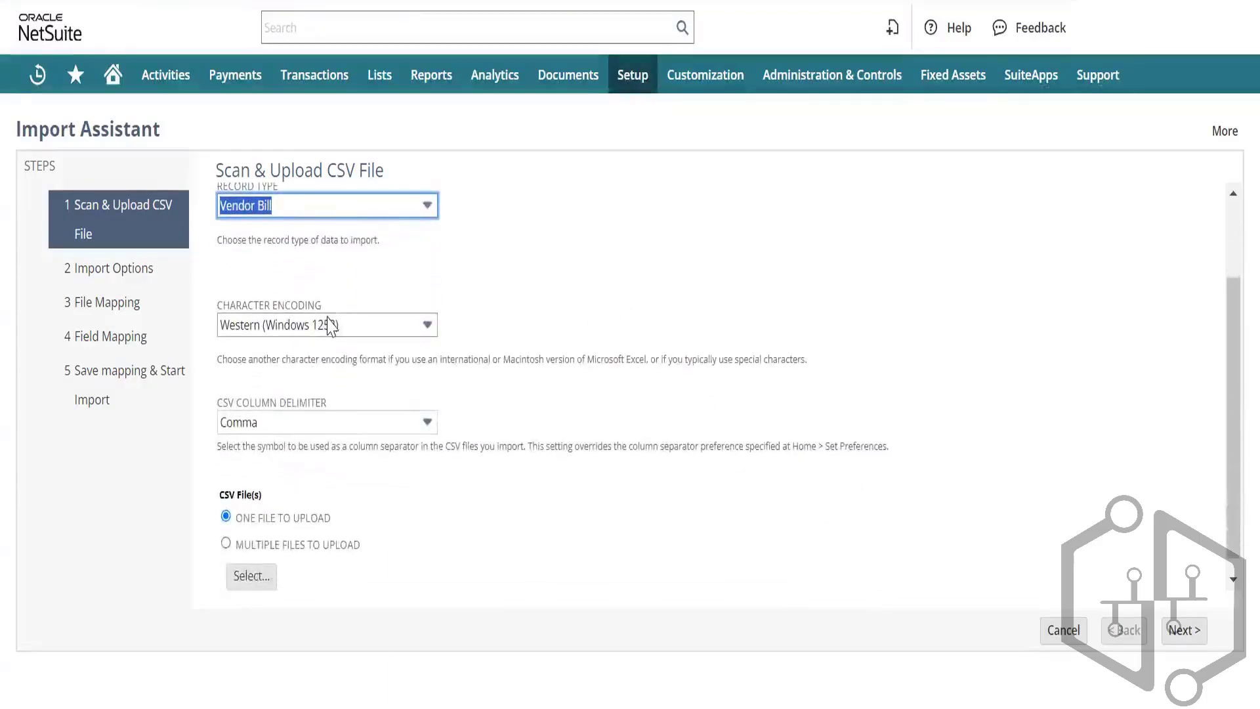
left_click(359, 420)
Step: Keep Comma as the delimiter for Test CSV.csv and advance to Import Options
left_click(363, 424)
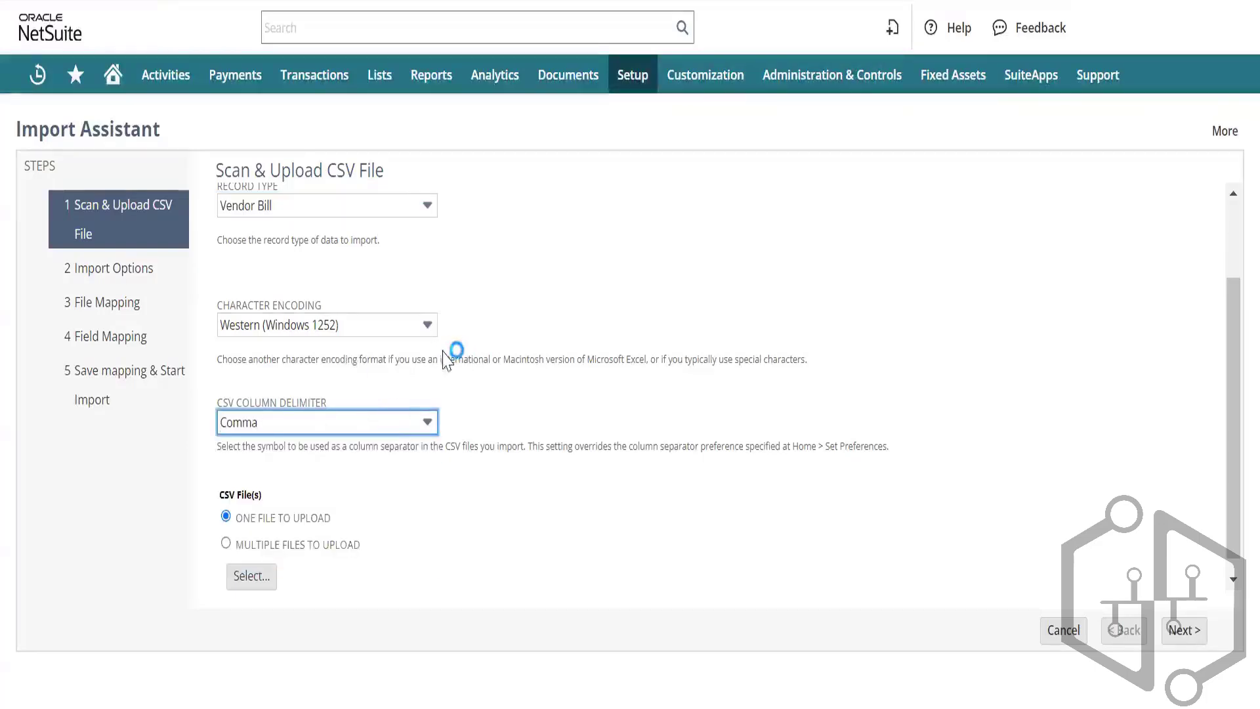
scroll(521, 356, "down", 1)
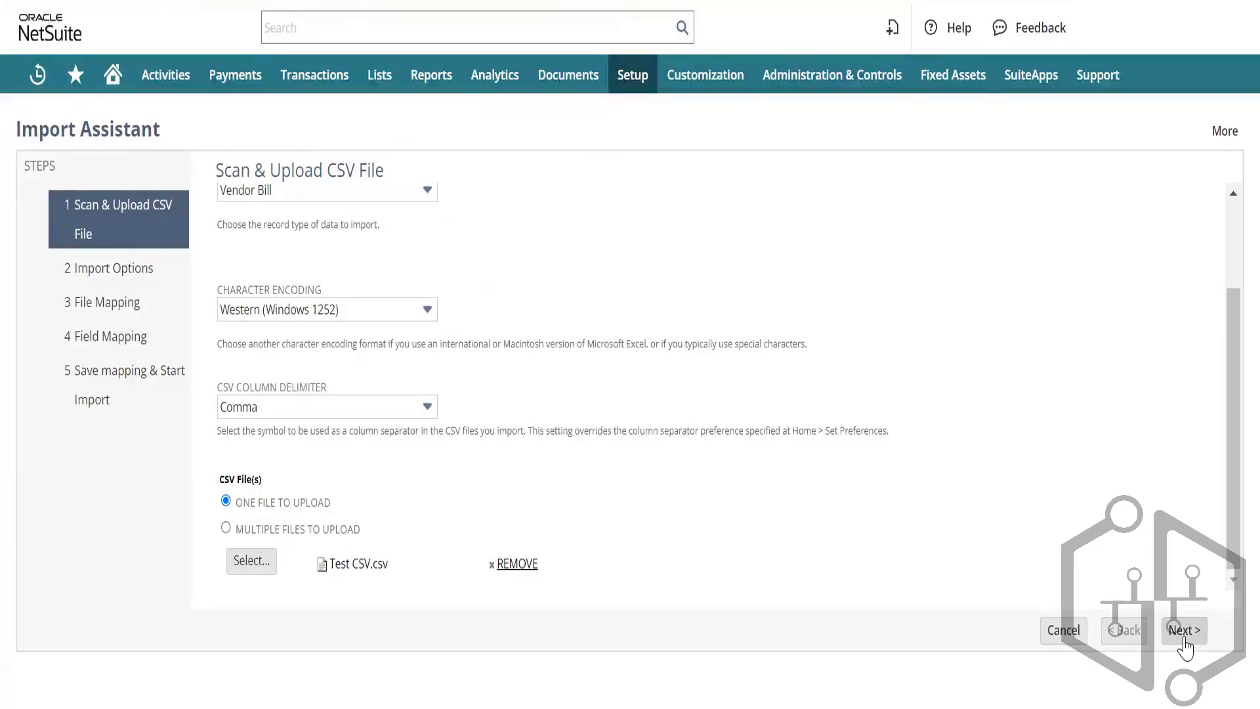
left_click(1184, 634)
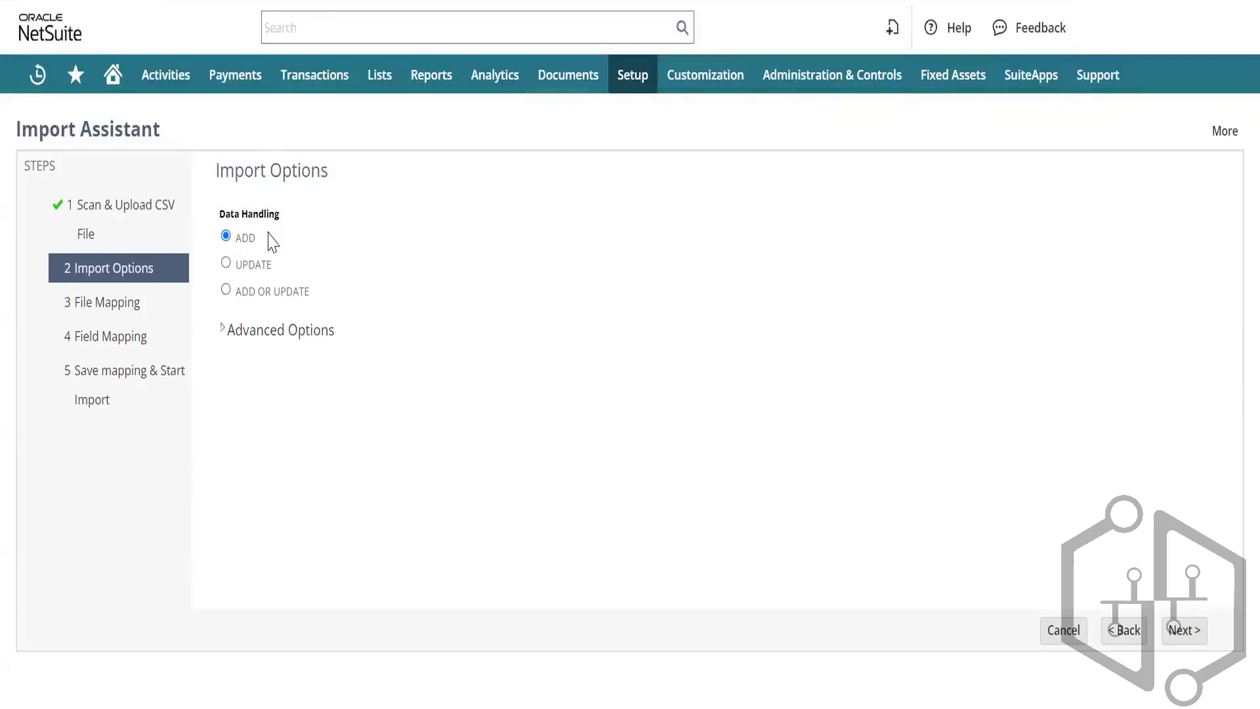
left_click(224, 264)
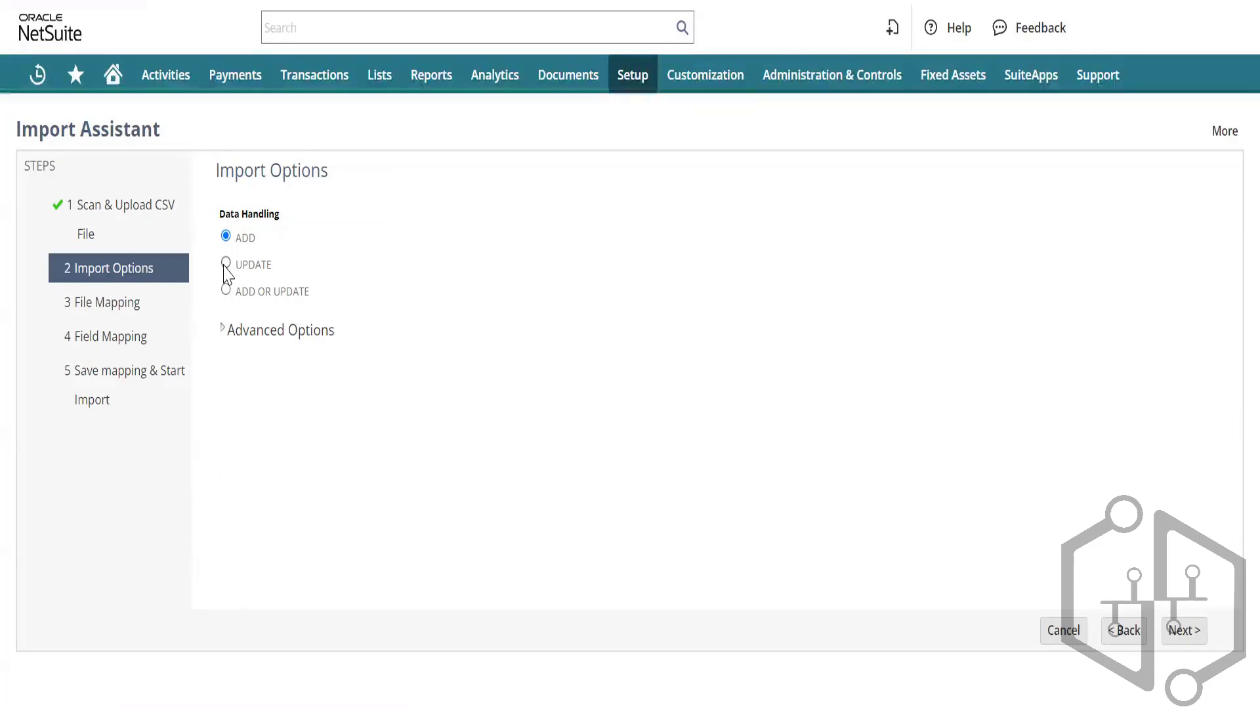
left_click(225, 263)
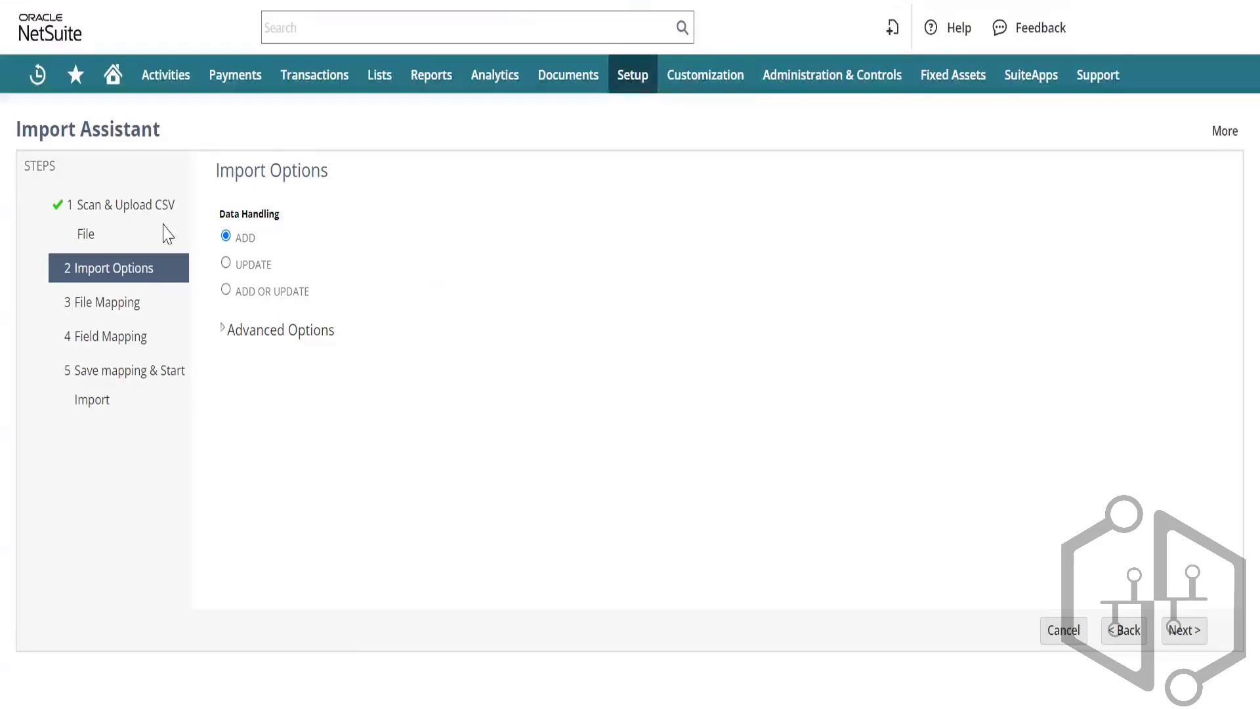
Step: Expand Advanced Options and keep Vendor Bill as the custom form
left_click(223, 330)
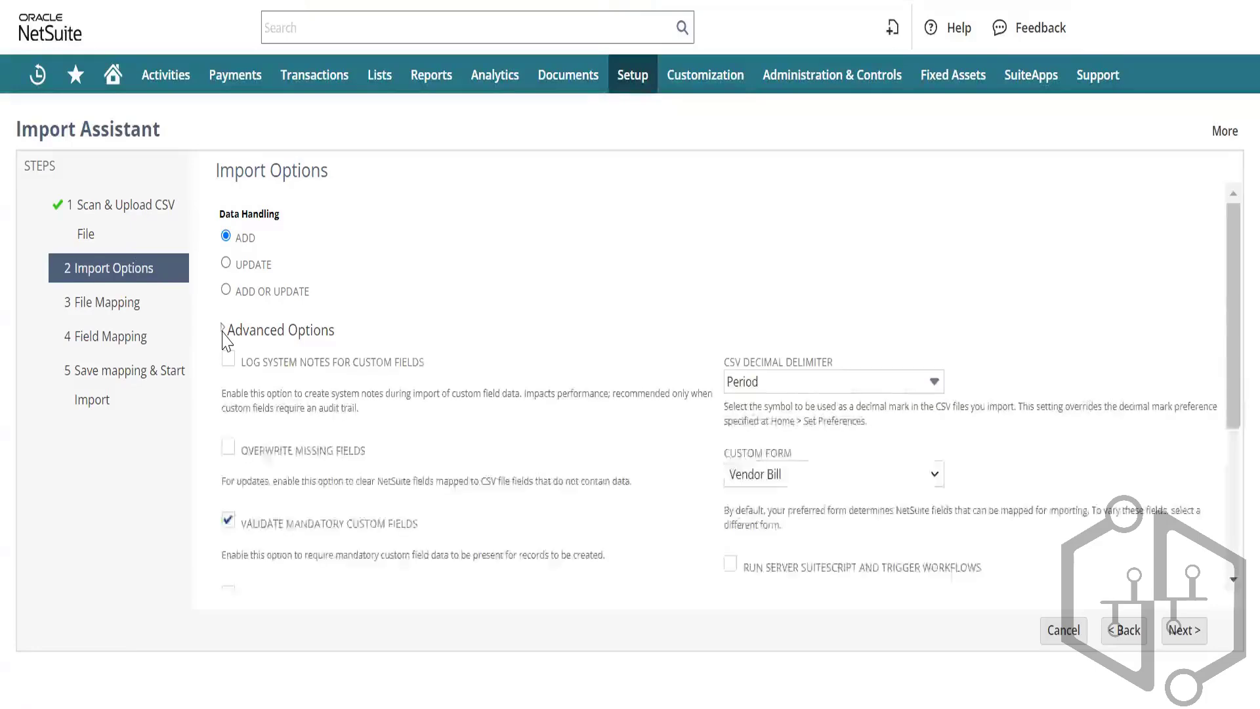
scroll(526, 395, "down", 3)
scroll(525, 395, "up", 3)
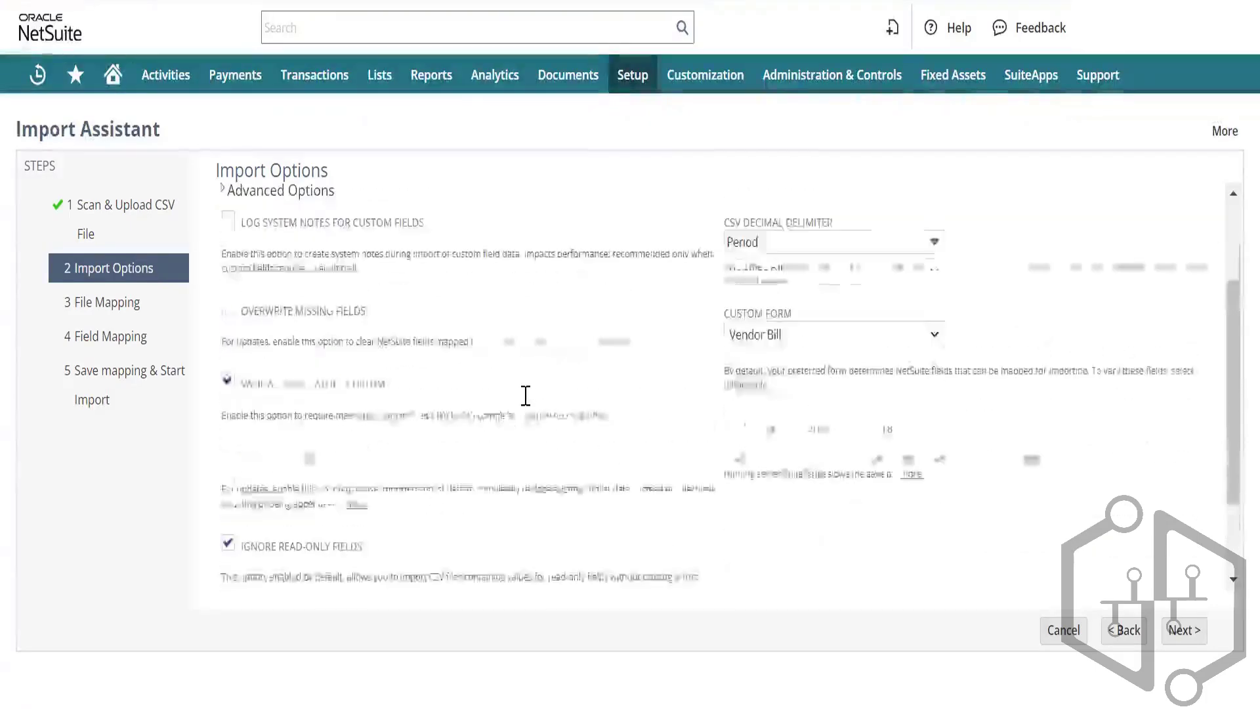
scroll(526, 396, "down", 3)
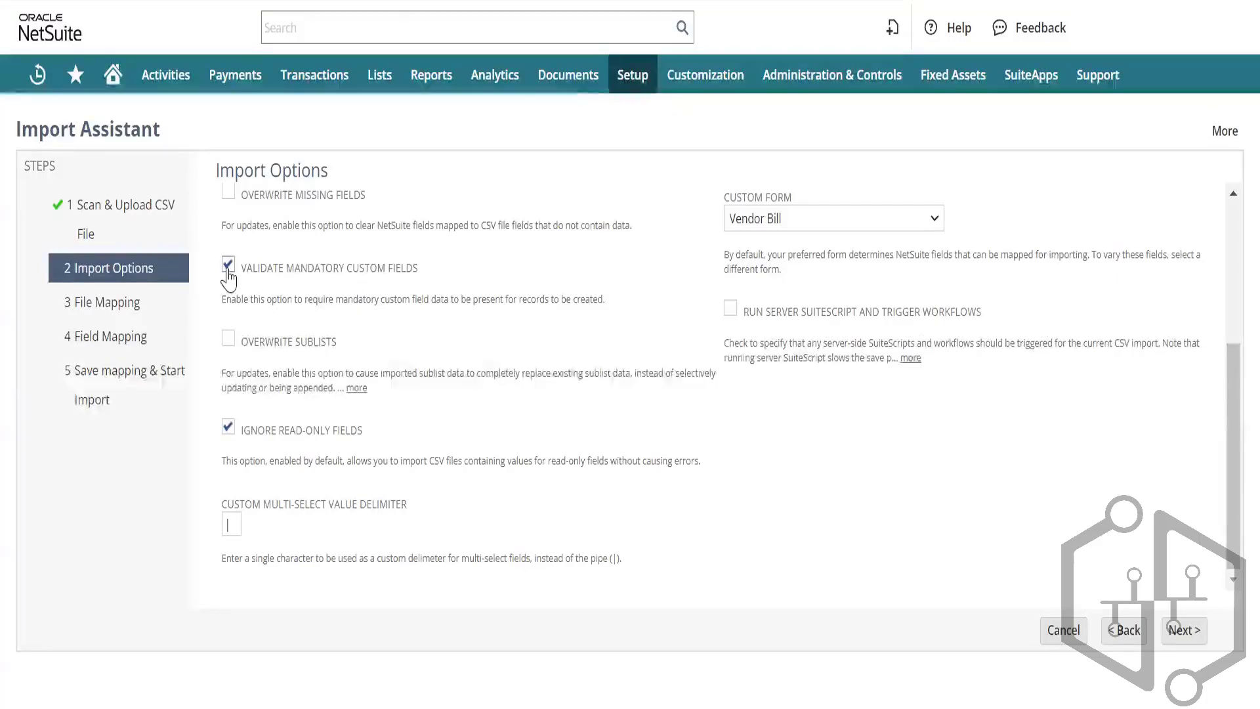
scroll(452, 275, "up", 3)
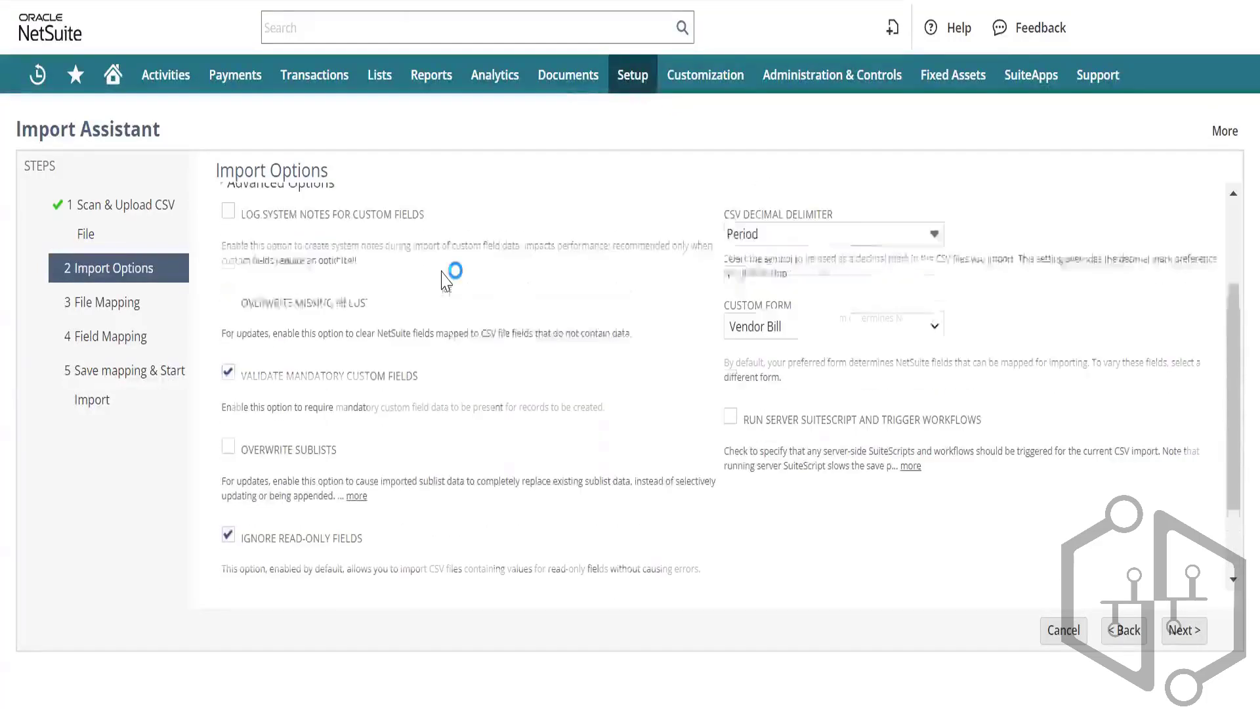
left_click(883, 332)
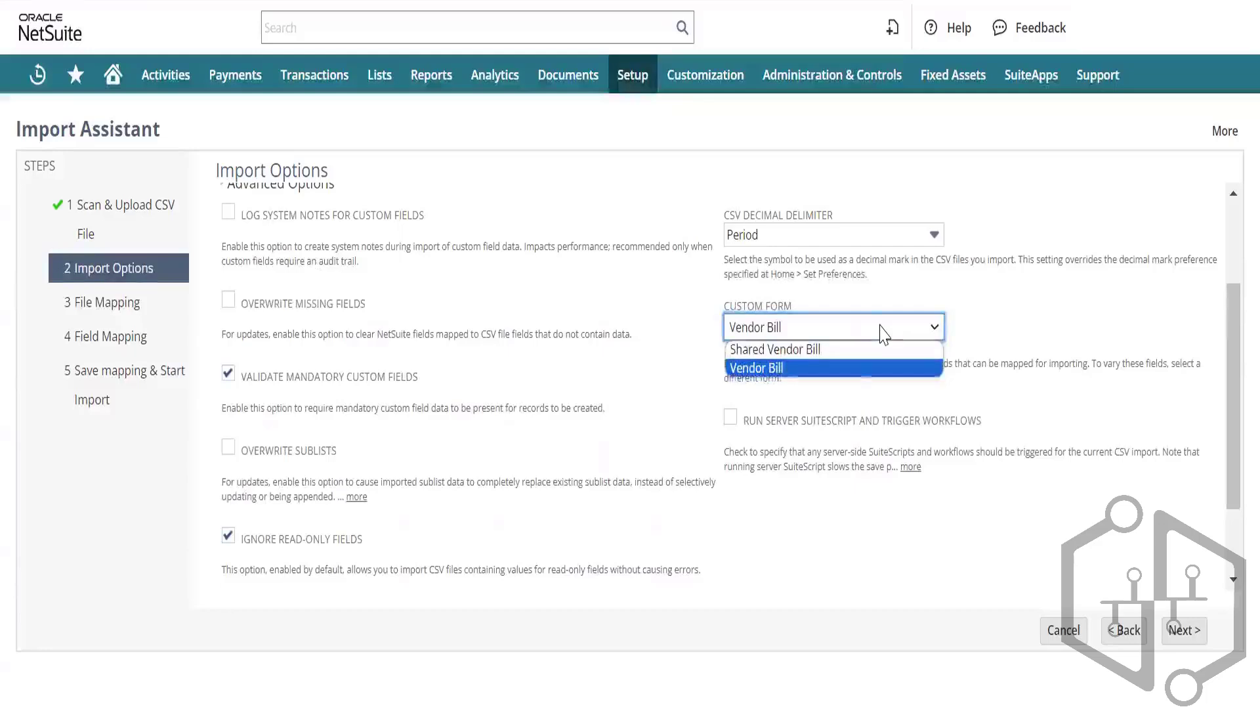
left_click(882, 332)
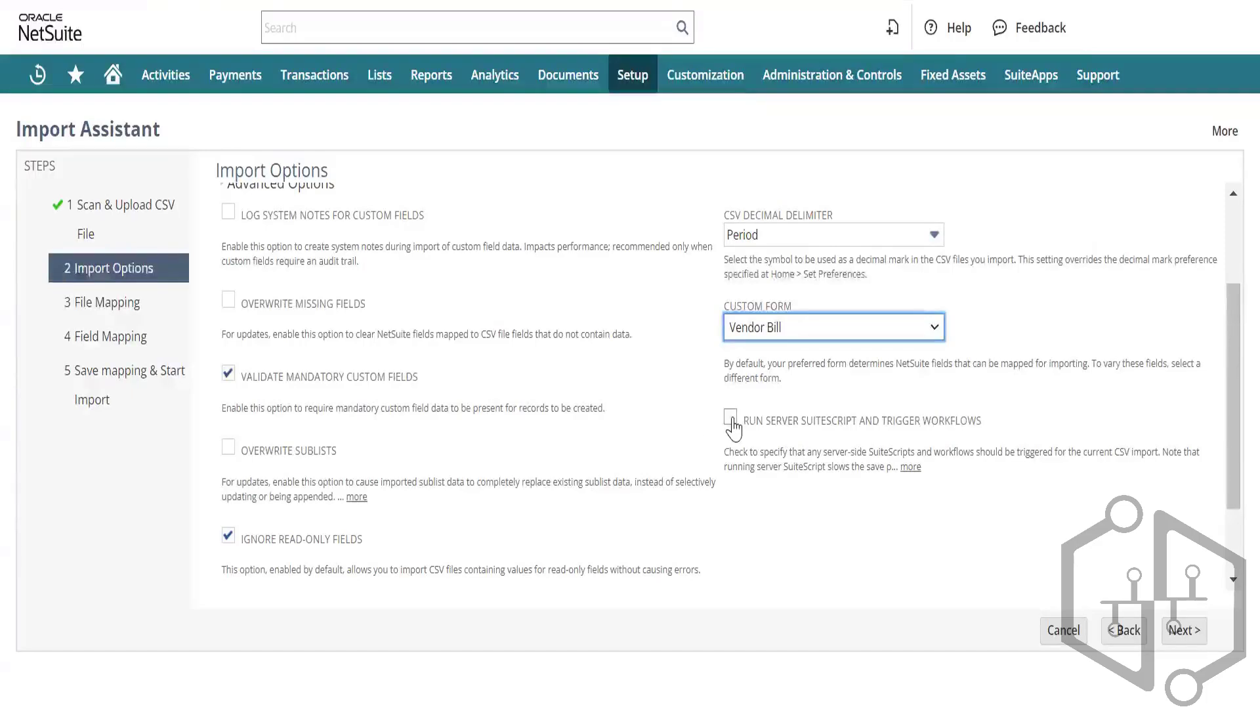
Step: Enable Run Server SuiteScript and Trigger Workflows, then advance to Field Mapping
left_click(731, 420)
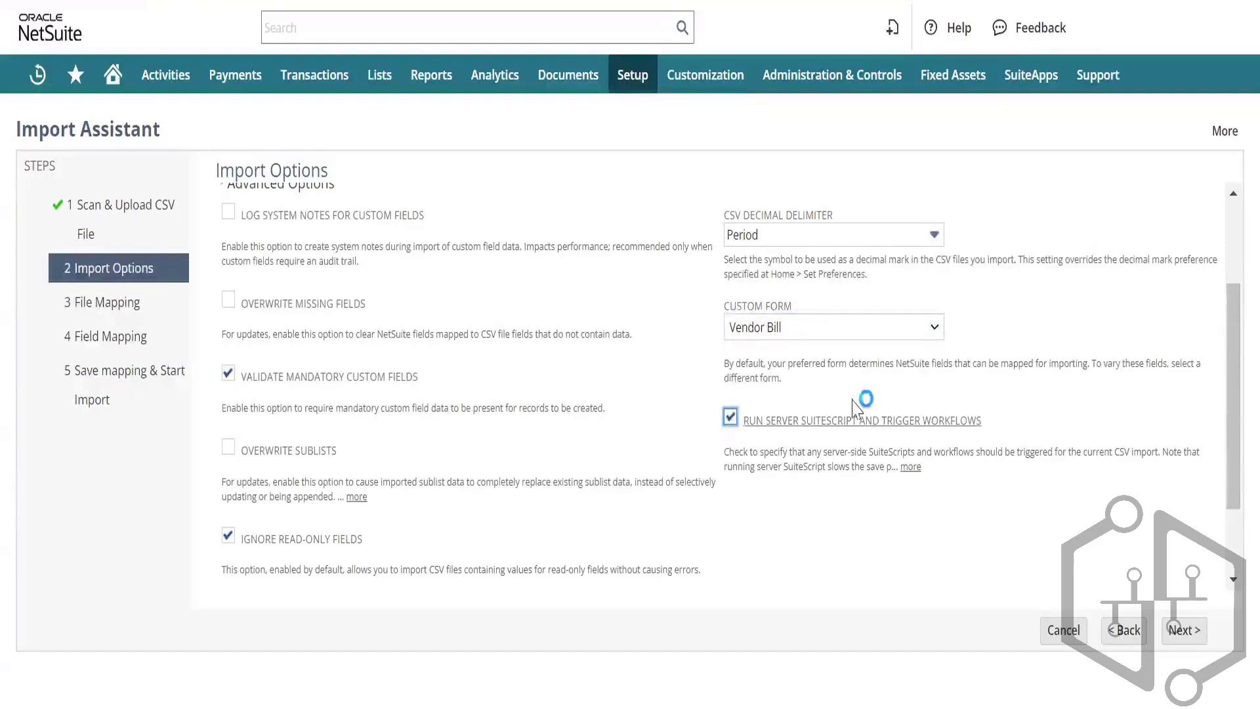
scroll(915, 445, "down", 3)
scroll(916, 444, "up", 2)
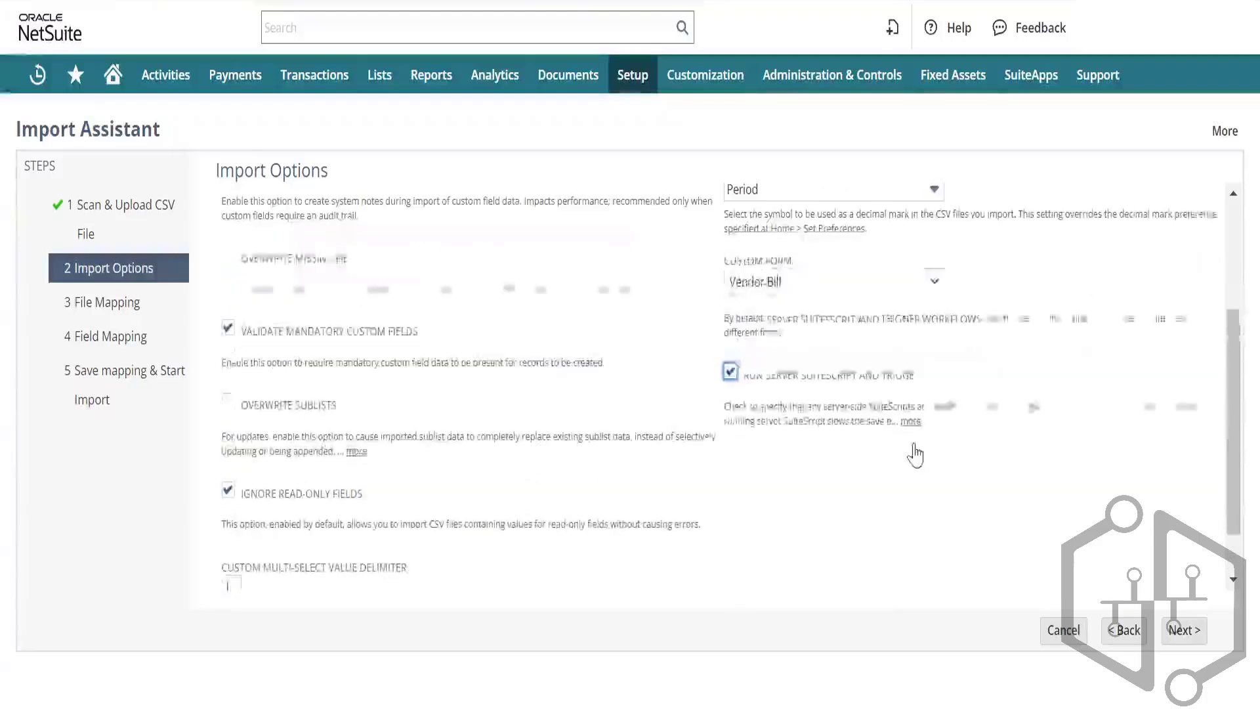
left_click(1182, 631)
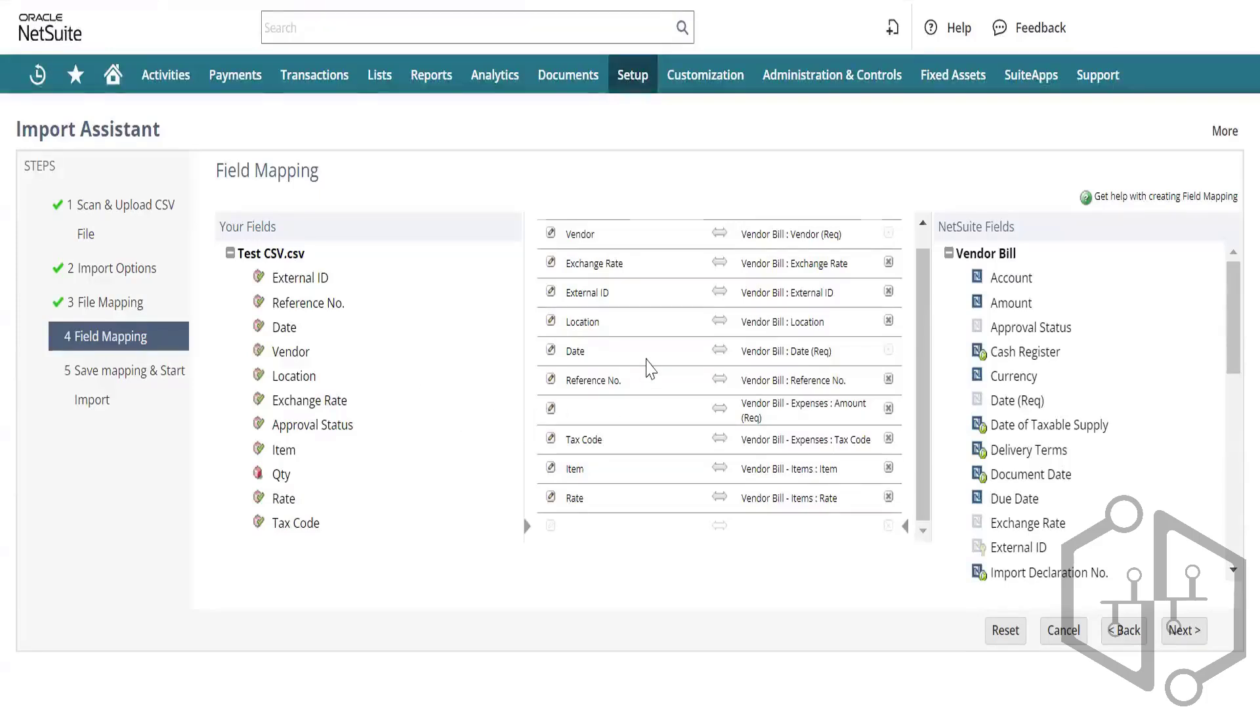
scroll(650, 369, "up", 1)
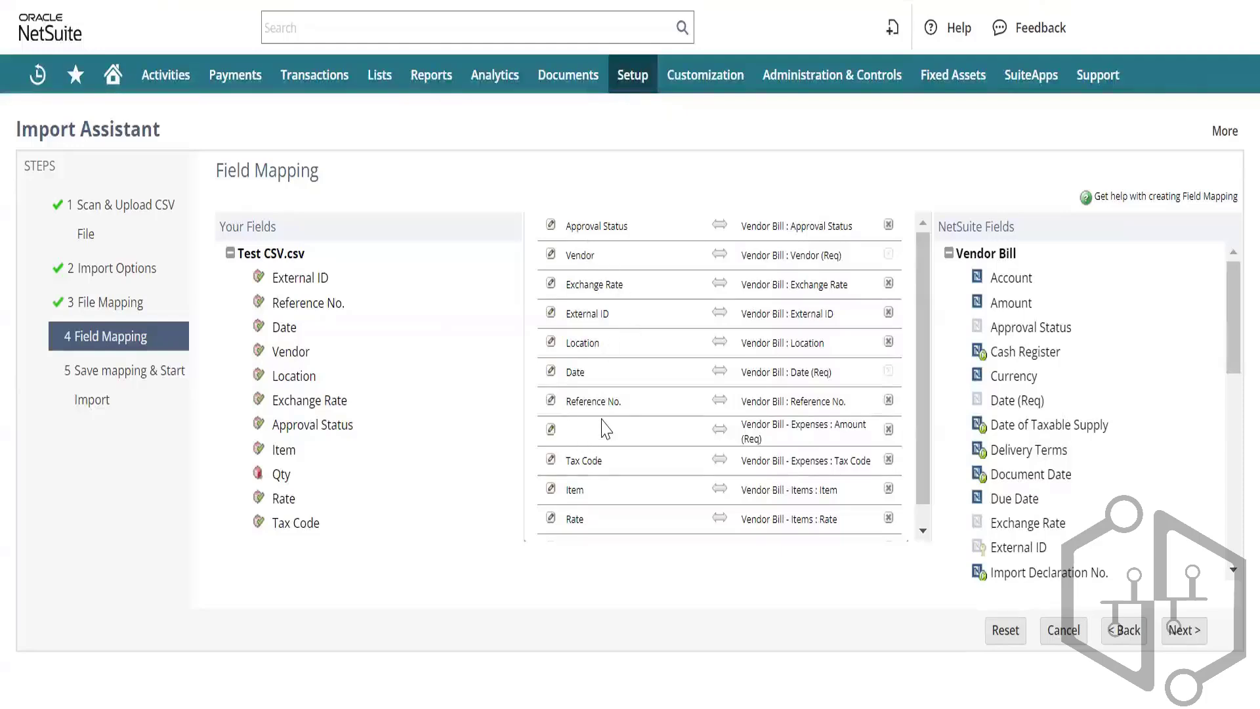
Step: Remove the Expenses sublist mappings and add Qty and Tax Code columns as mapping rows
left_click(890, 433)
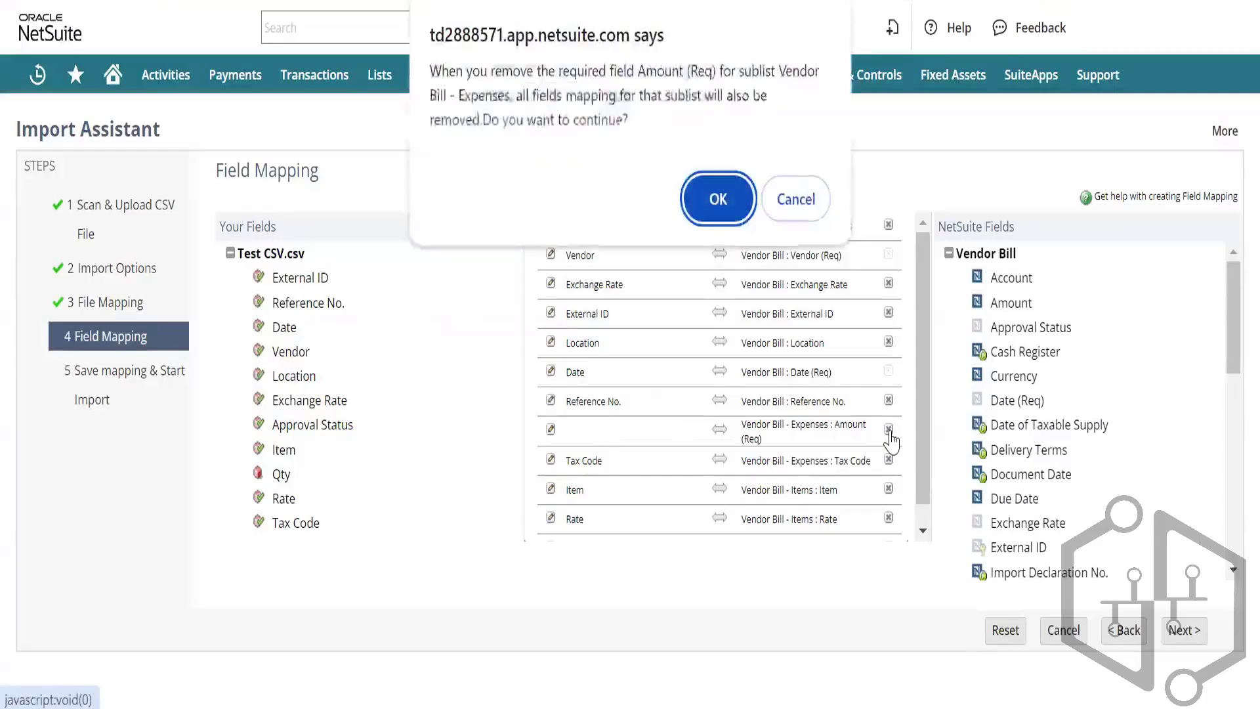
left_click(718, 201)
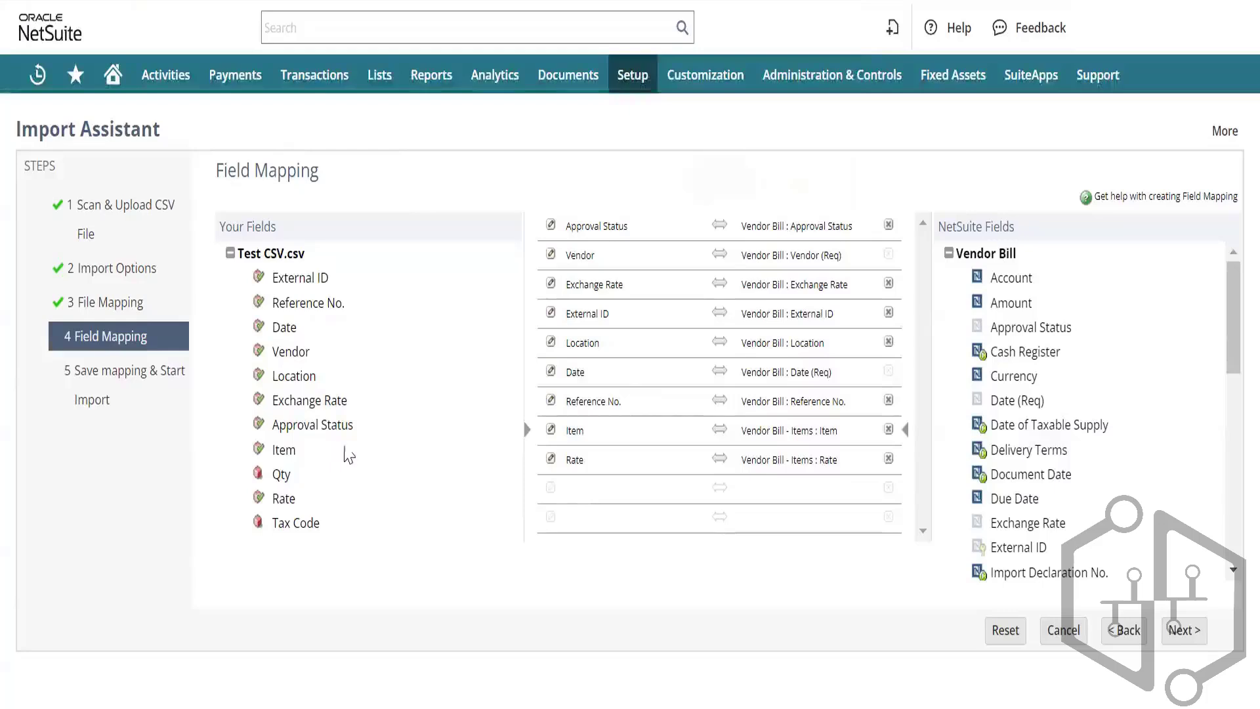
left_click(574, 494)
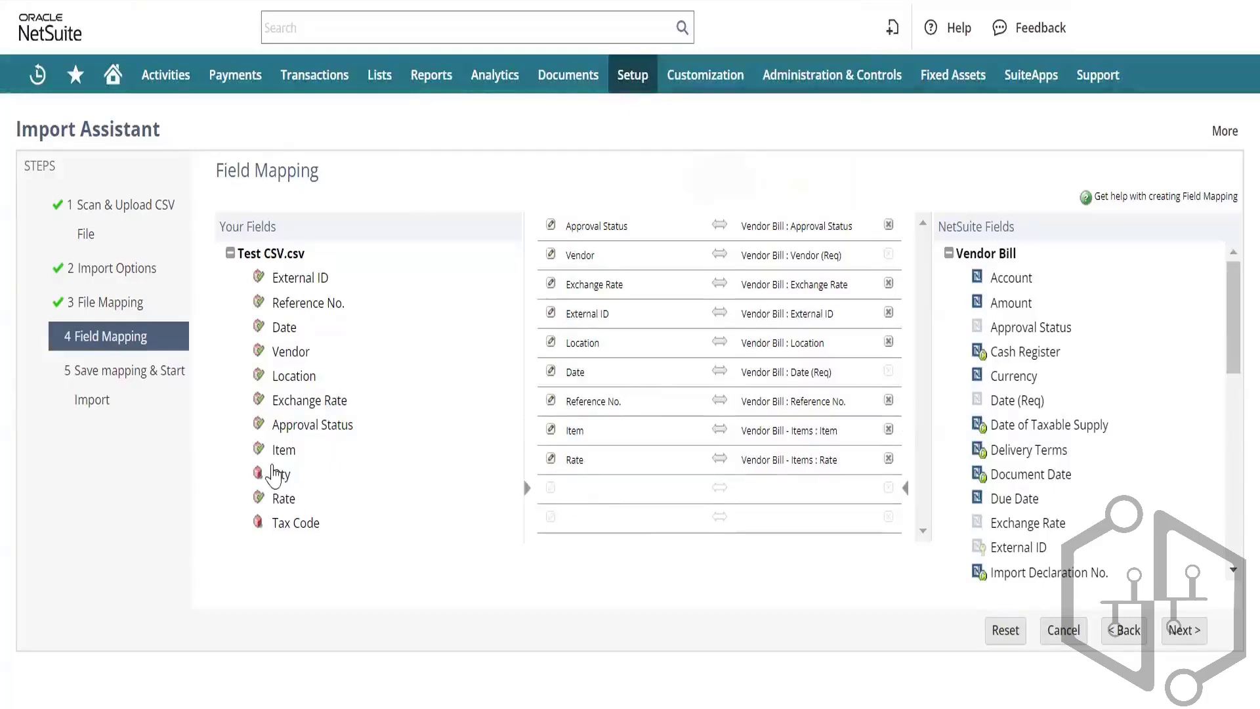
left_click(279, 474)
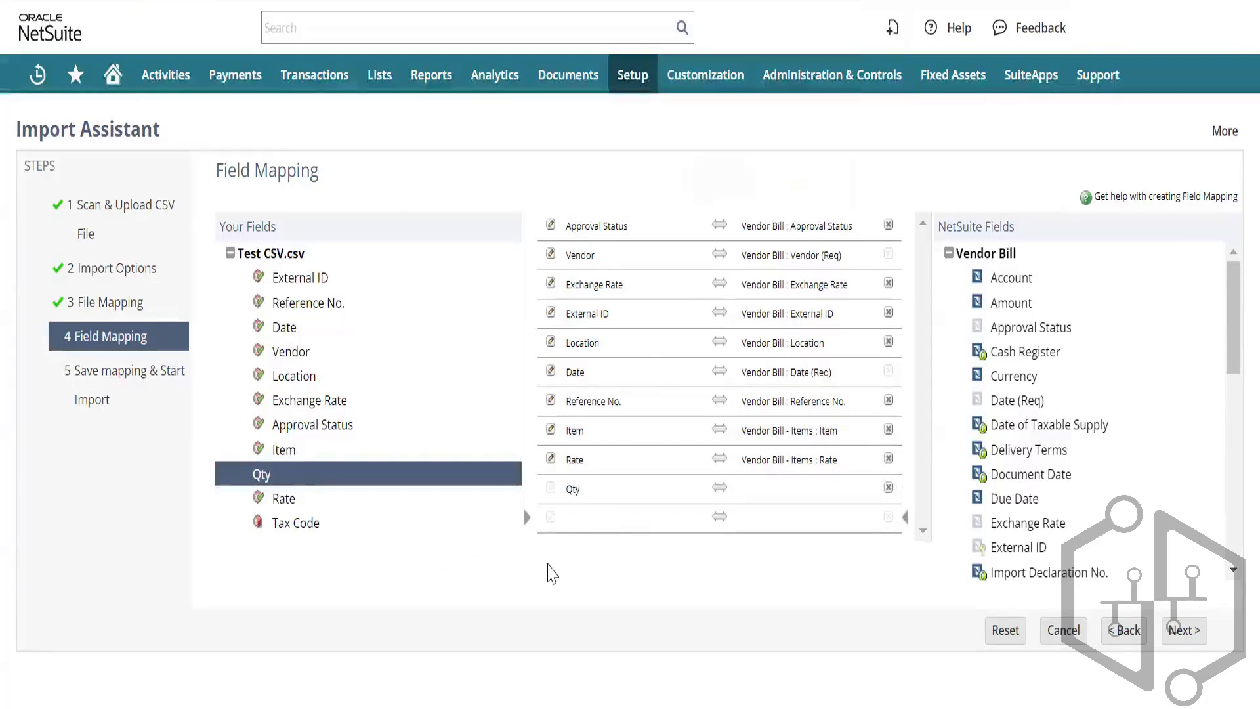
left_click(288, 524)
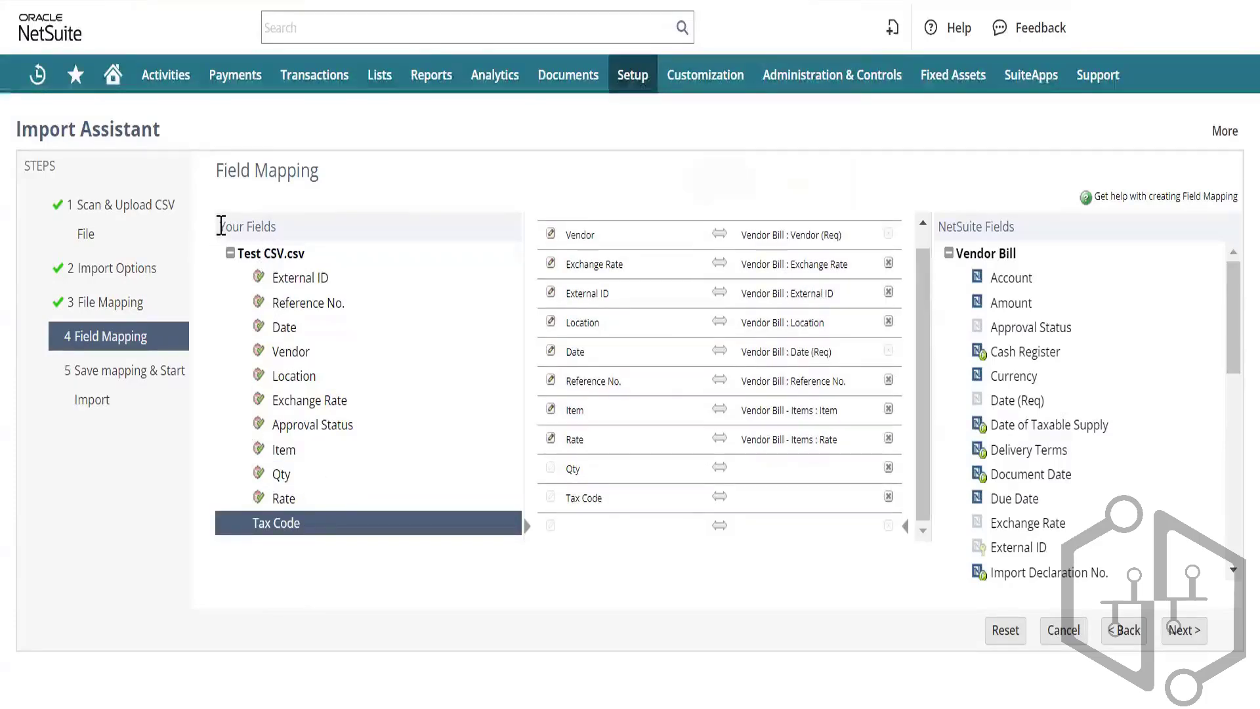
left_click_drag(222, 226, 352, 512)
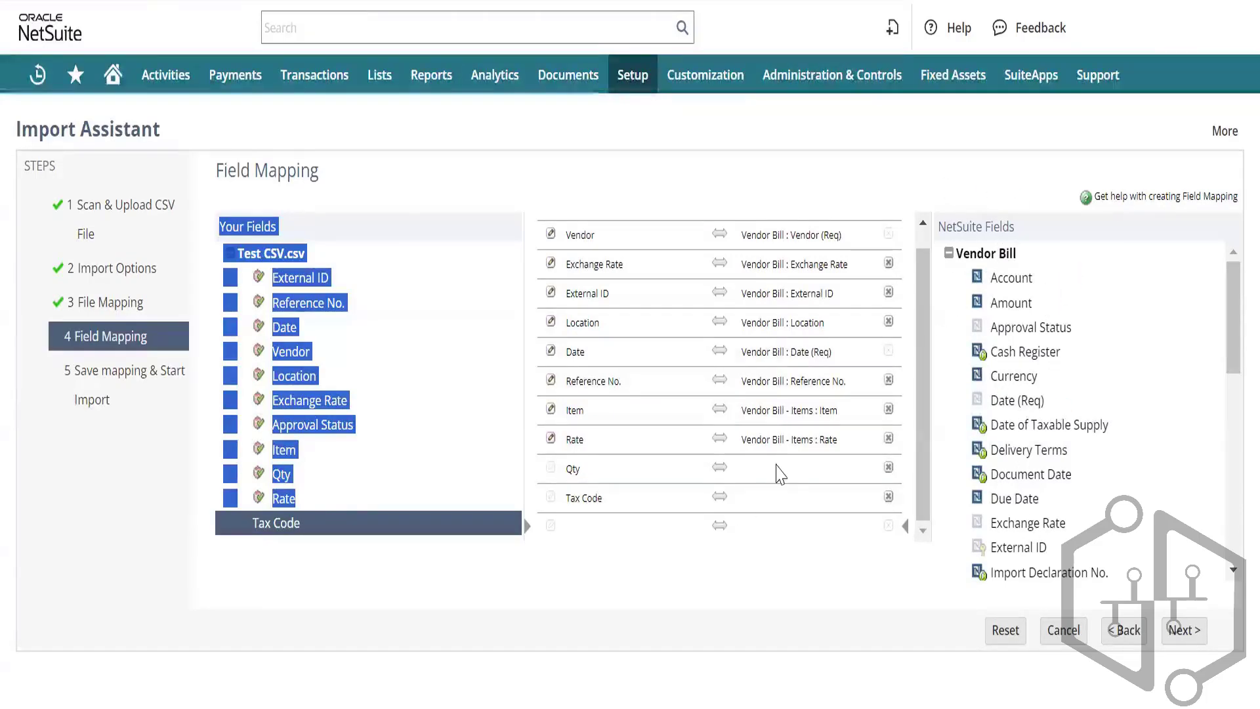
Step: Map the Qty column to the Vendor Bill - Items Quantity field
left_click(779, 472)
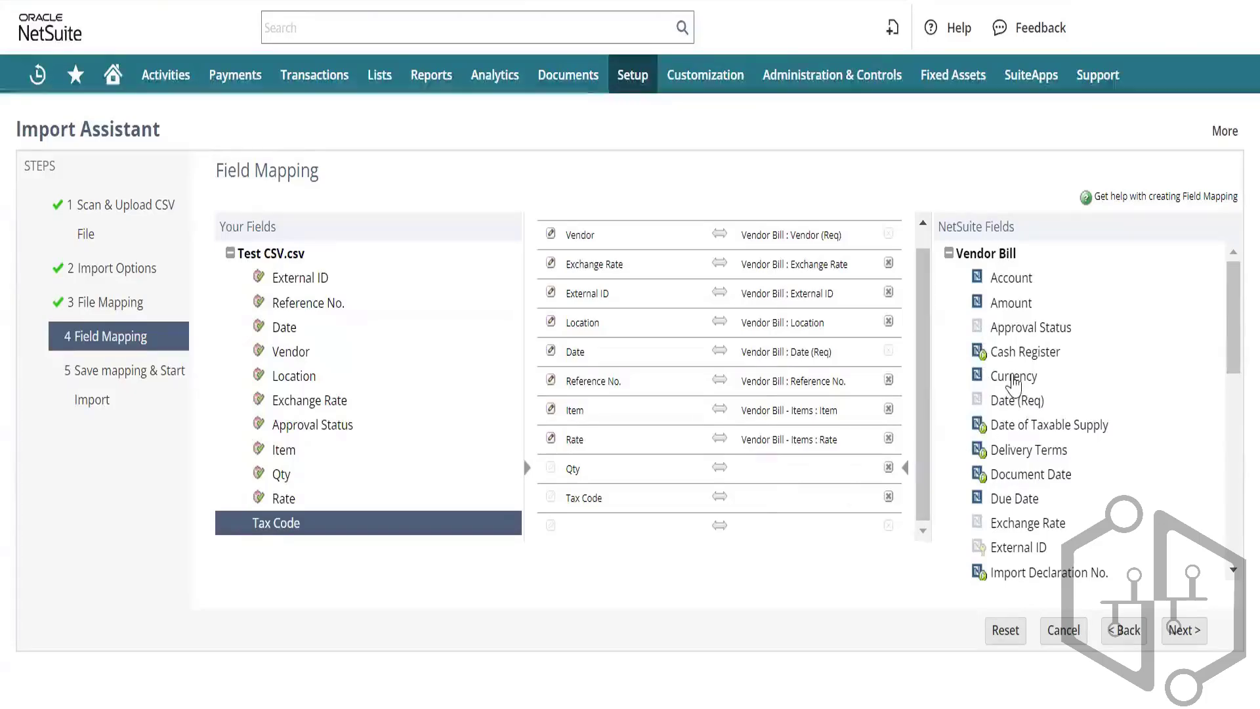
scroll(1014, 386, "down", 10)
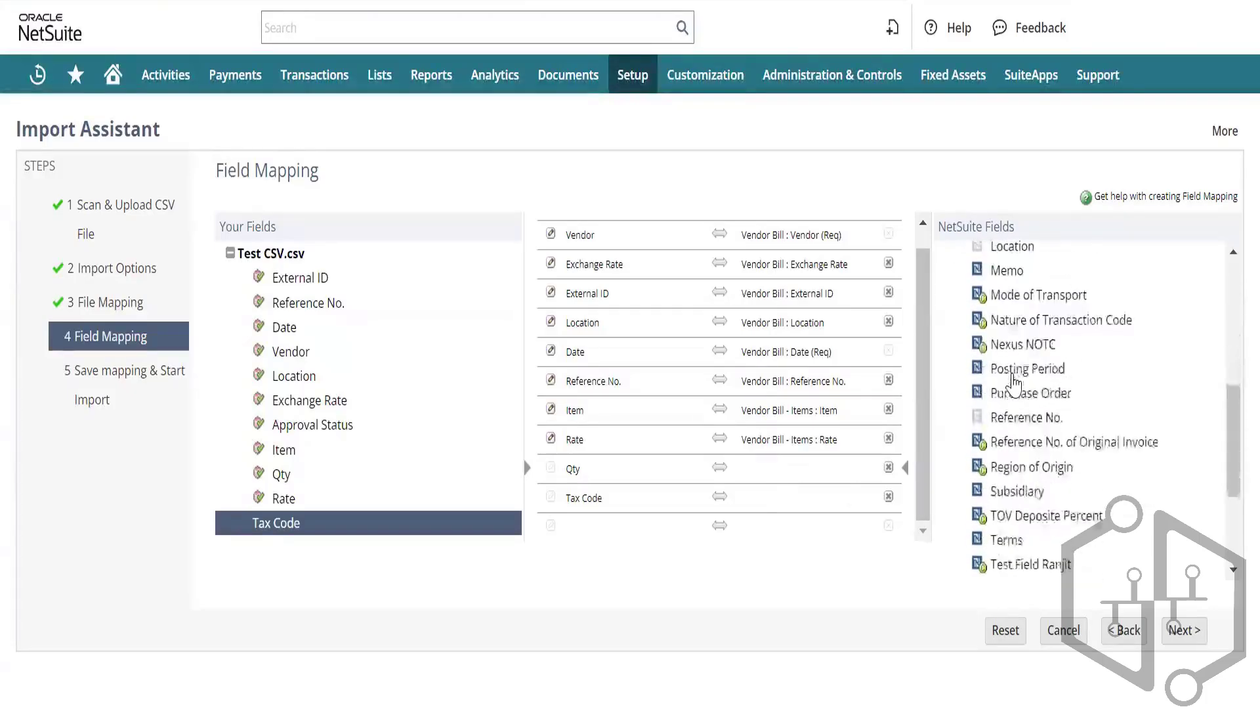
scroll(1016, 380, "down", 1)
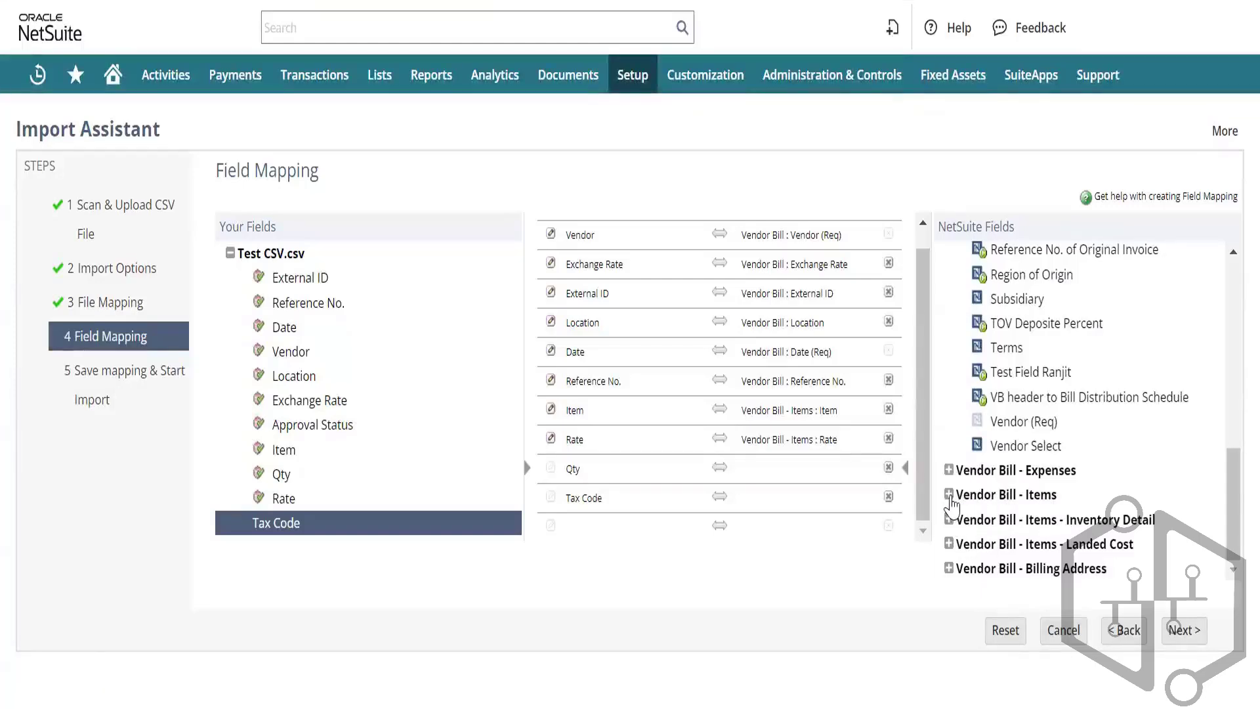
left_click(949, 494)
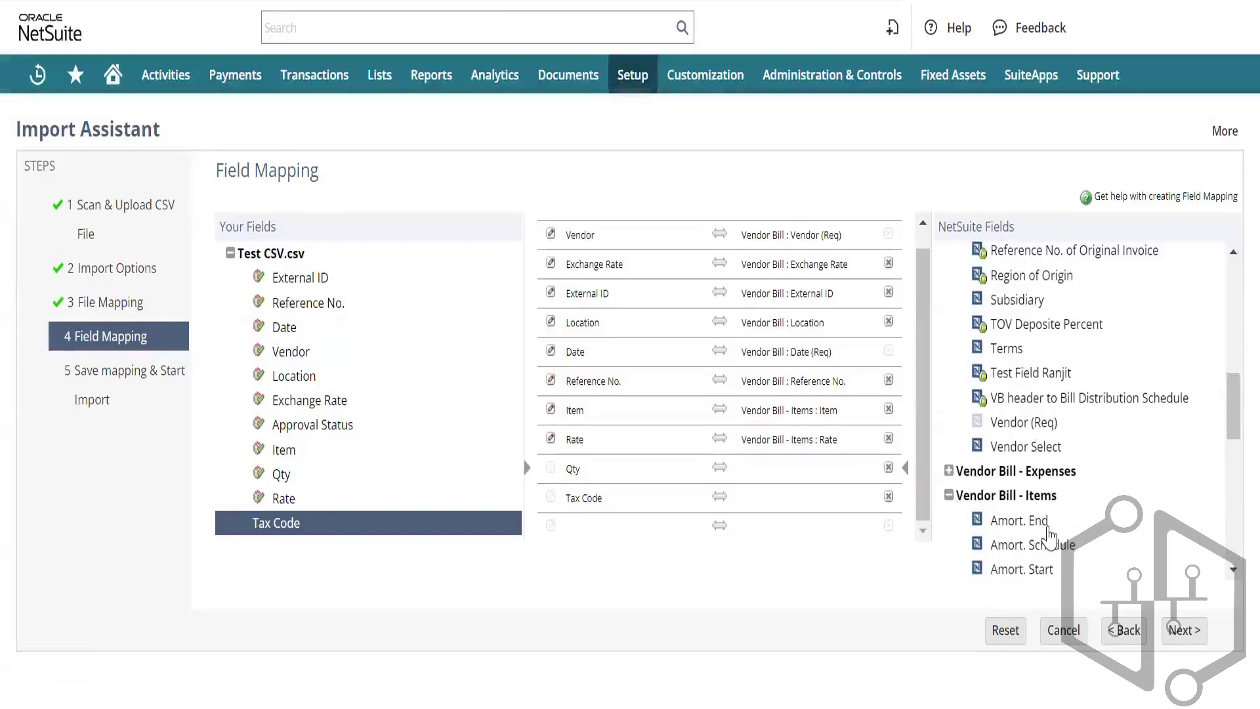
scroll(1047, 527, "down", 2)
scroll(1049, 528, "down", 4)
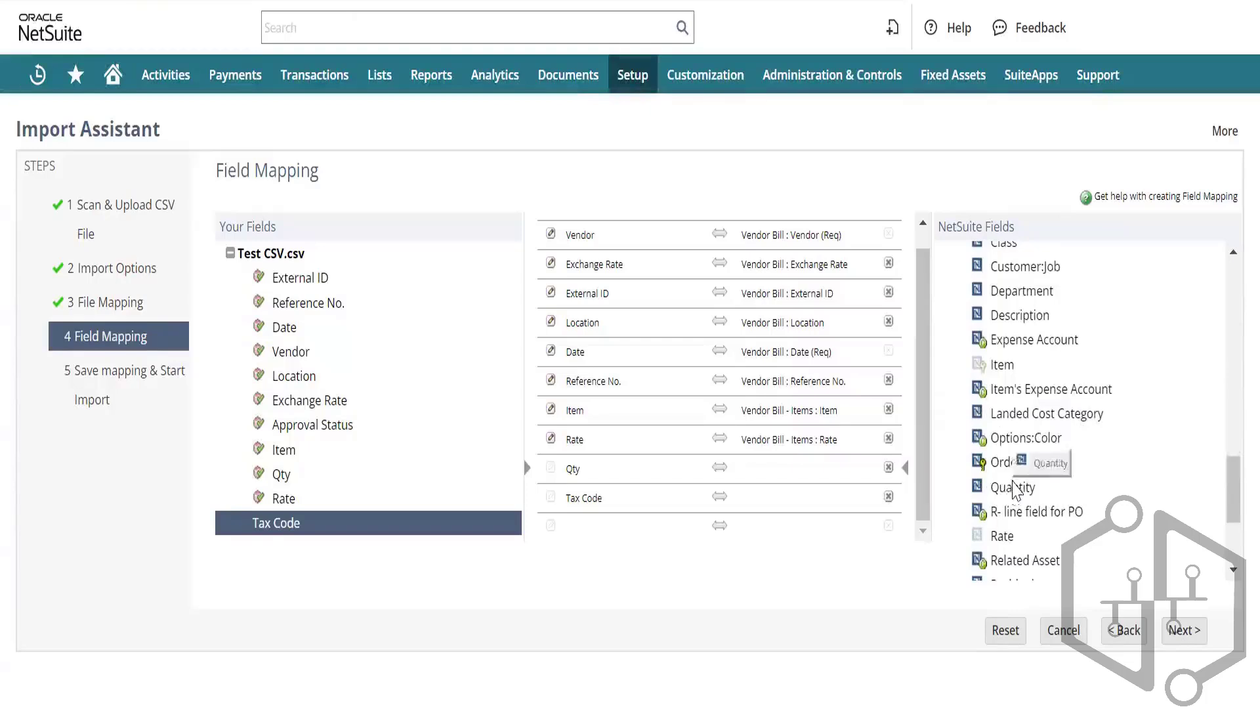
left_click(1013, 487)
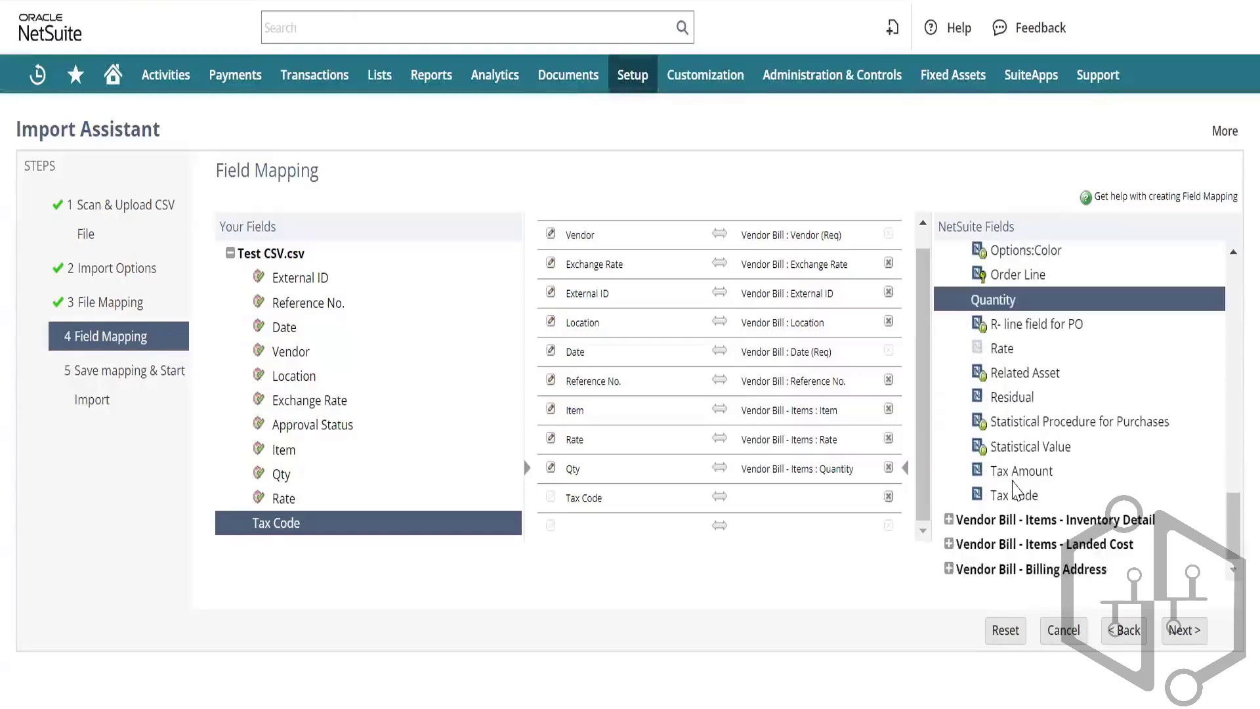
Step: Map the Tax Code column to the Vendor Bill - Items Tax Code field
left_click(774, 499)
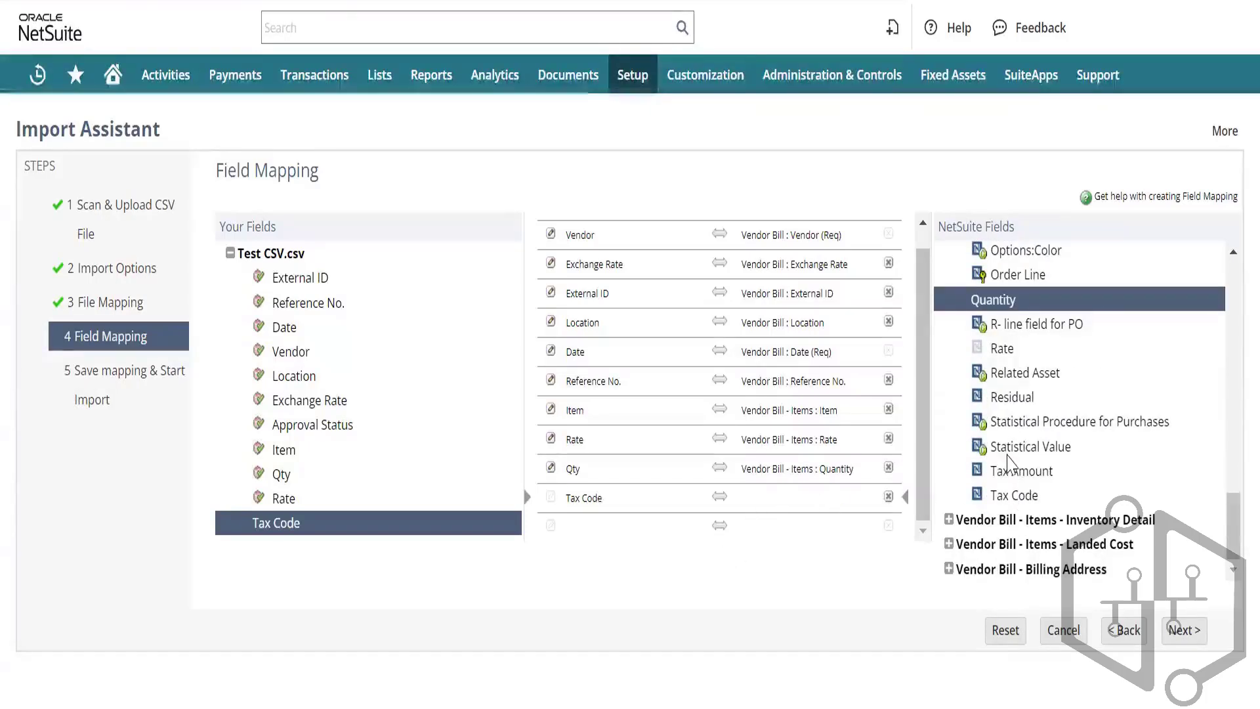
scroll(1009, 462, "up", 3)
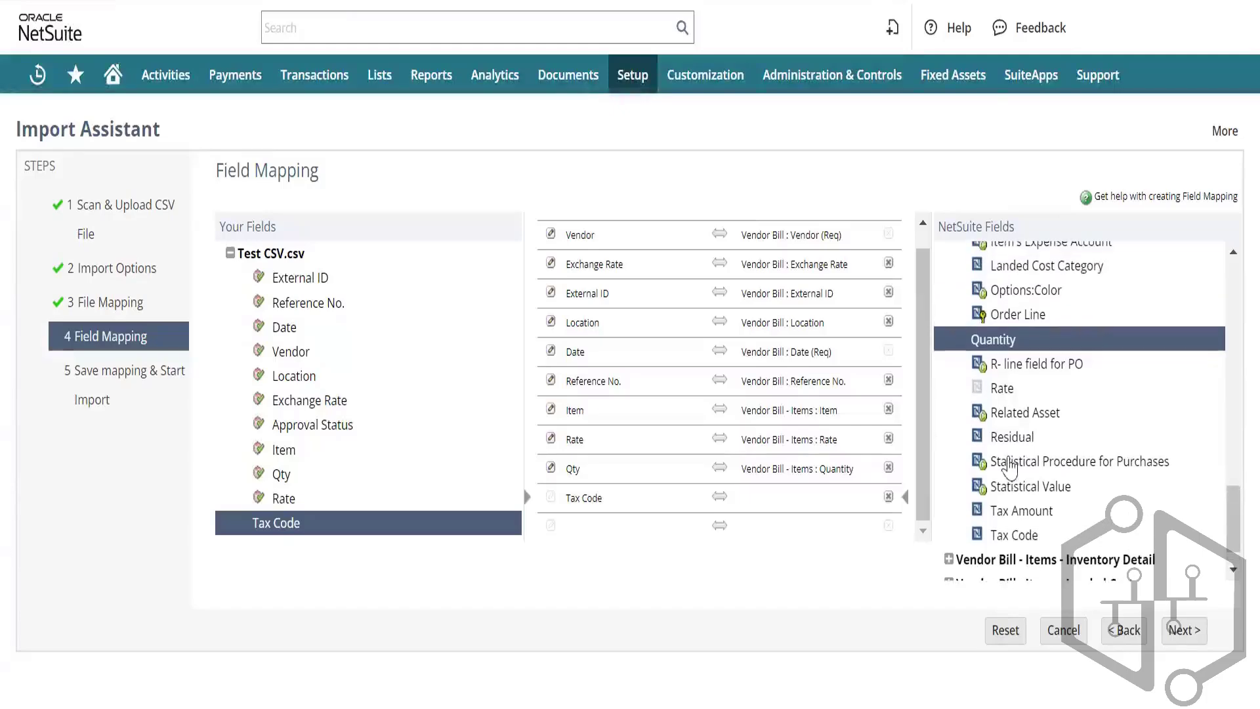
scroll(1008, 466, "up", 4)
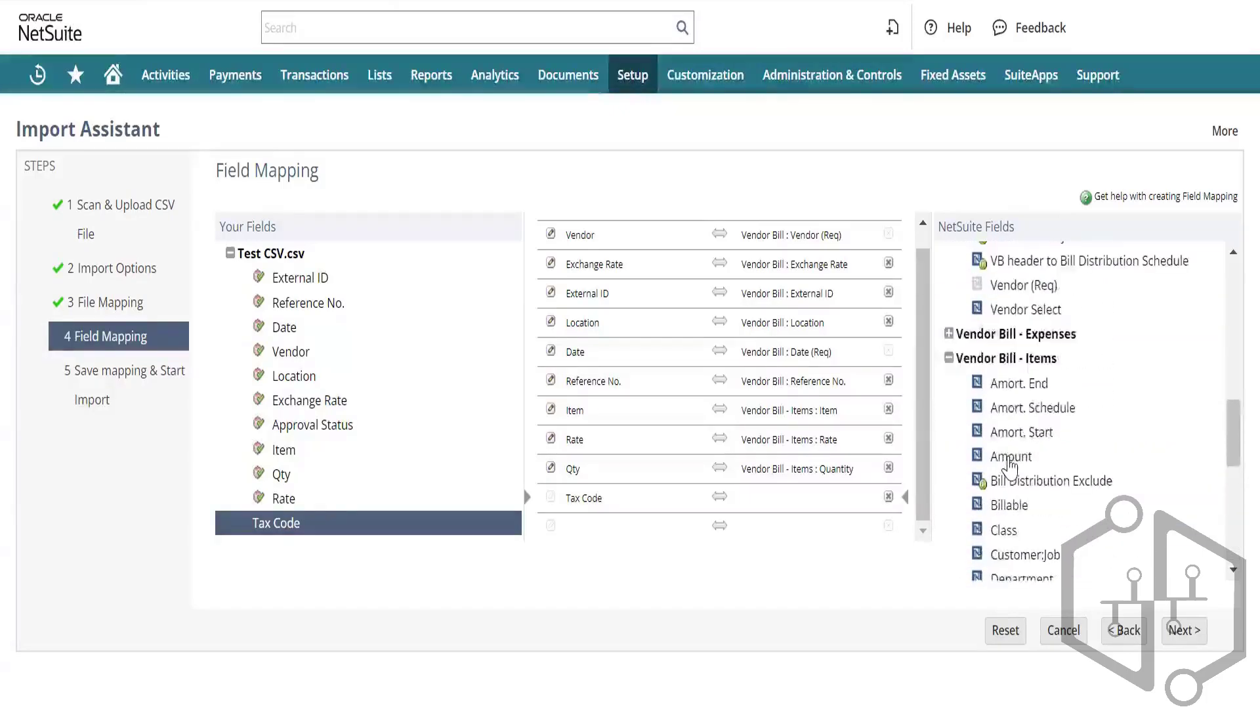
scroll(1009, 468, "down", 6)
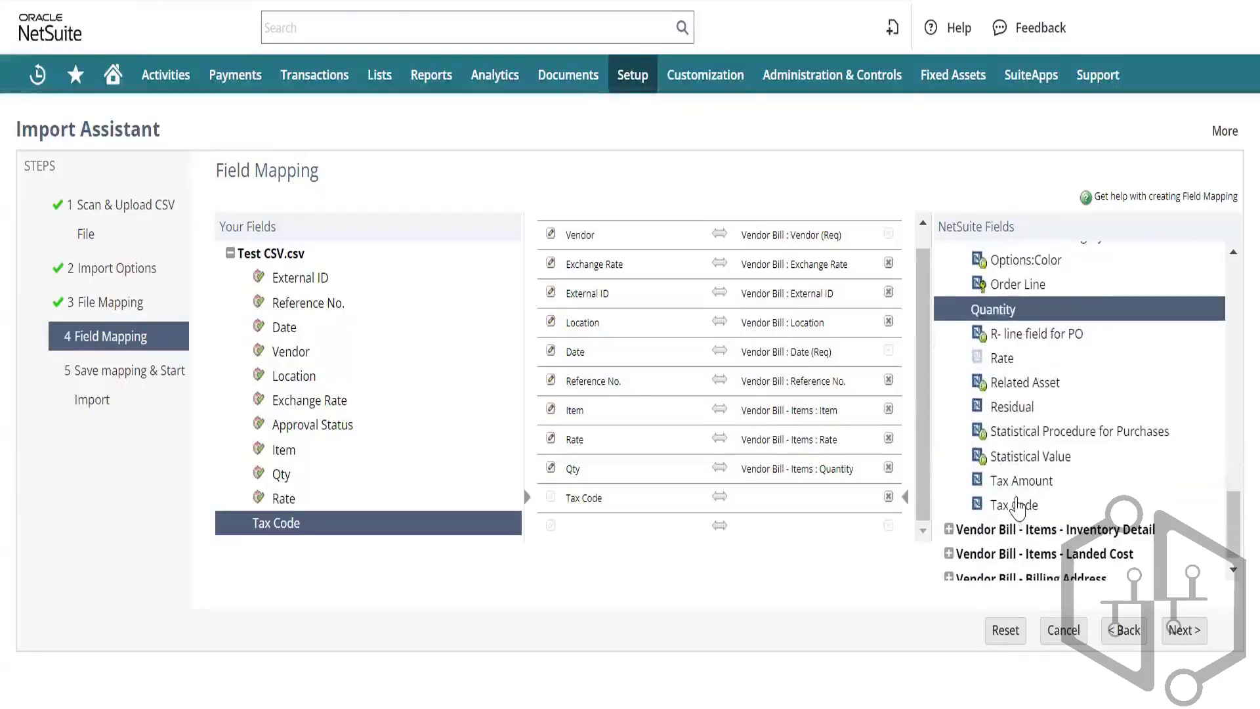
left_click(1019, 505)
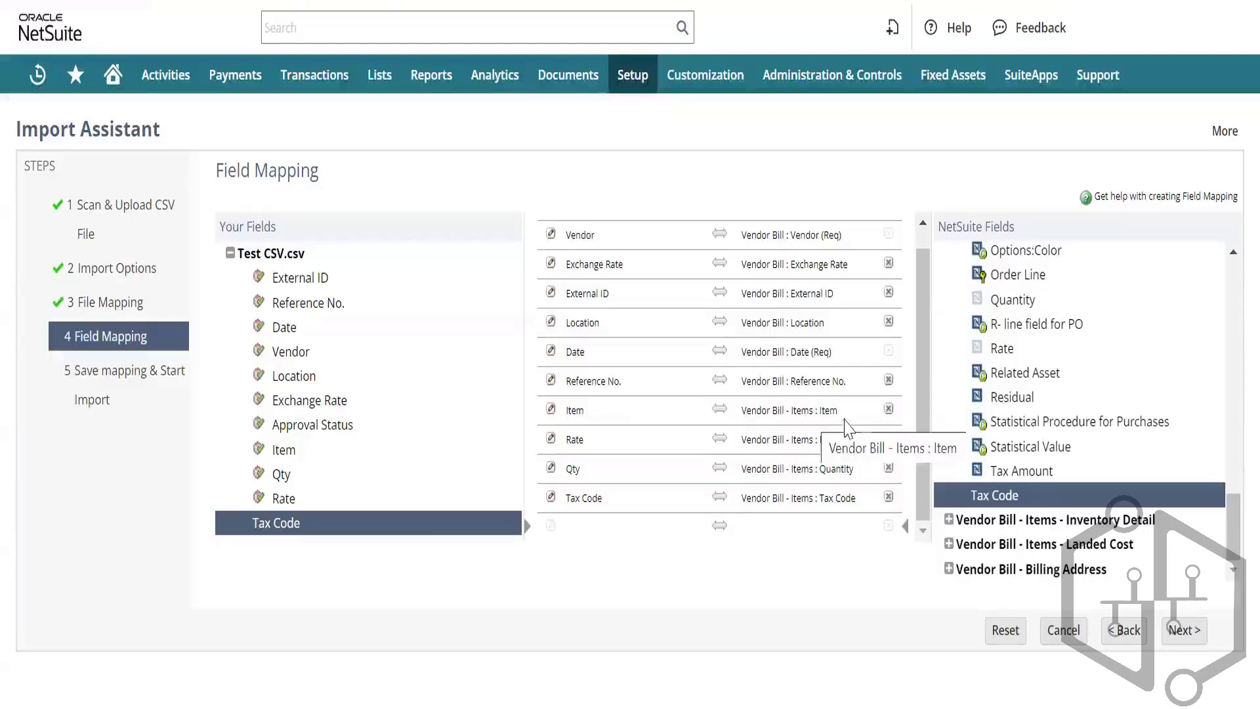
scroll(640, 338, "up", 1)
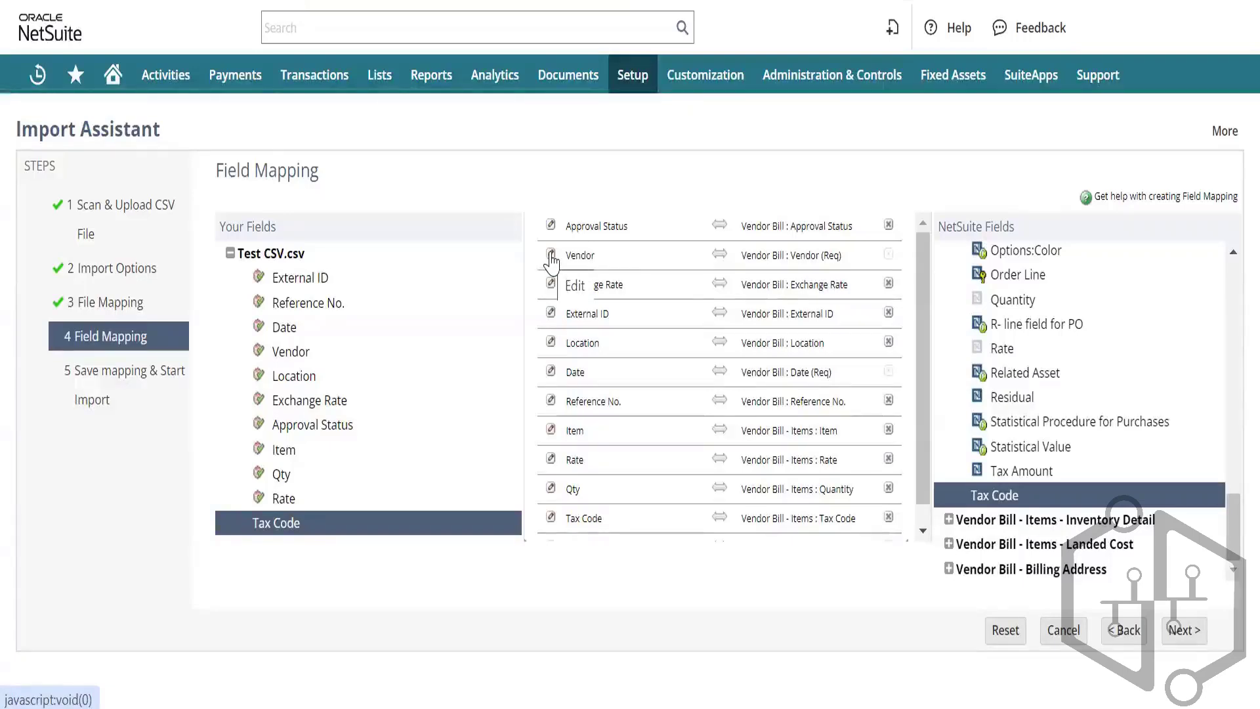
Step: Set the Vendor mapping's reference type to Internal ID
left_click(551, 255)
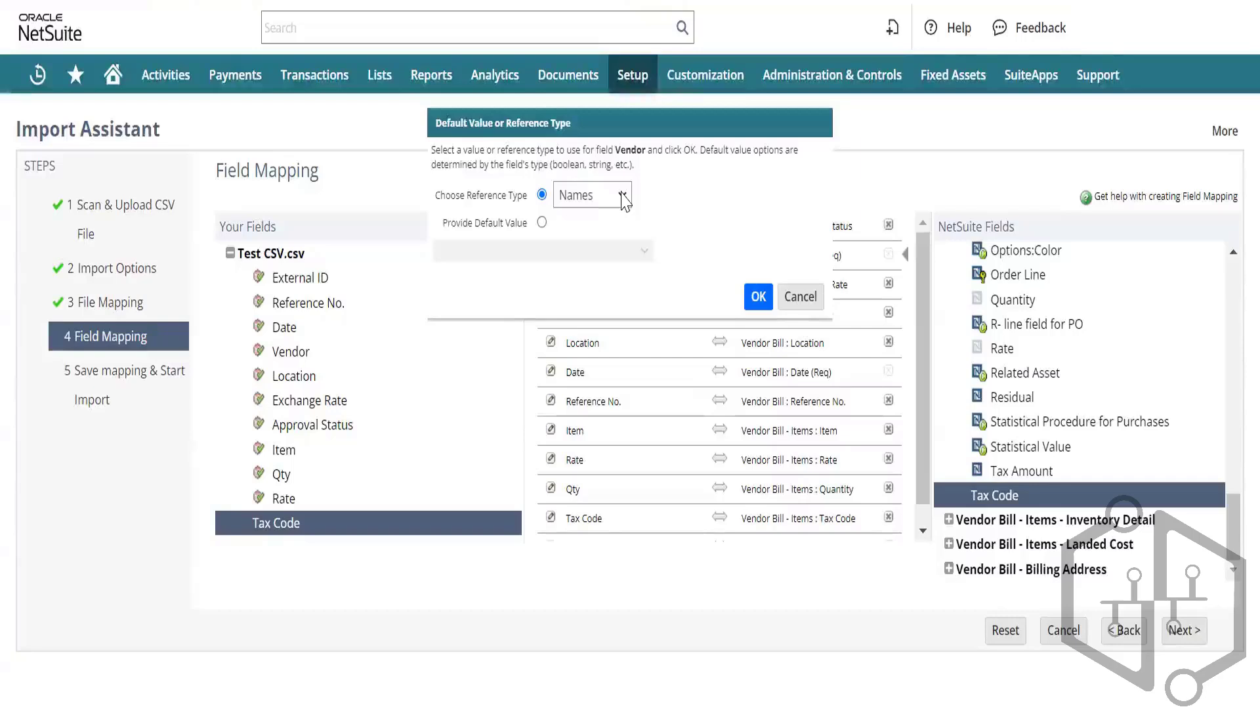
left_click(623, 197)
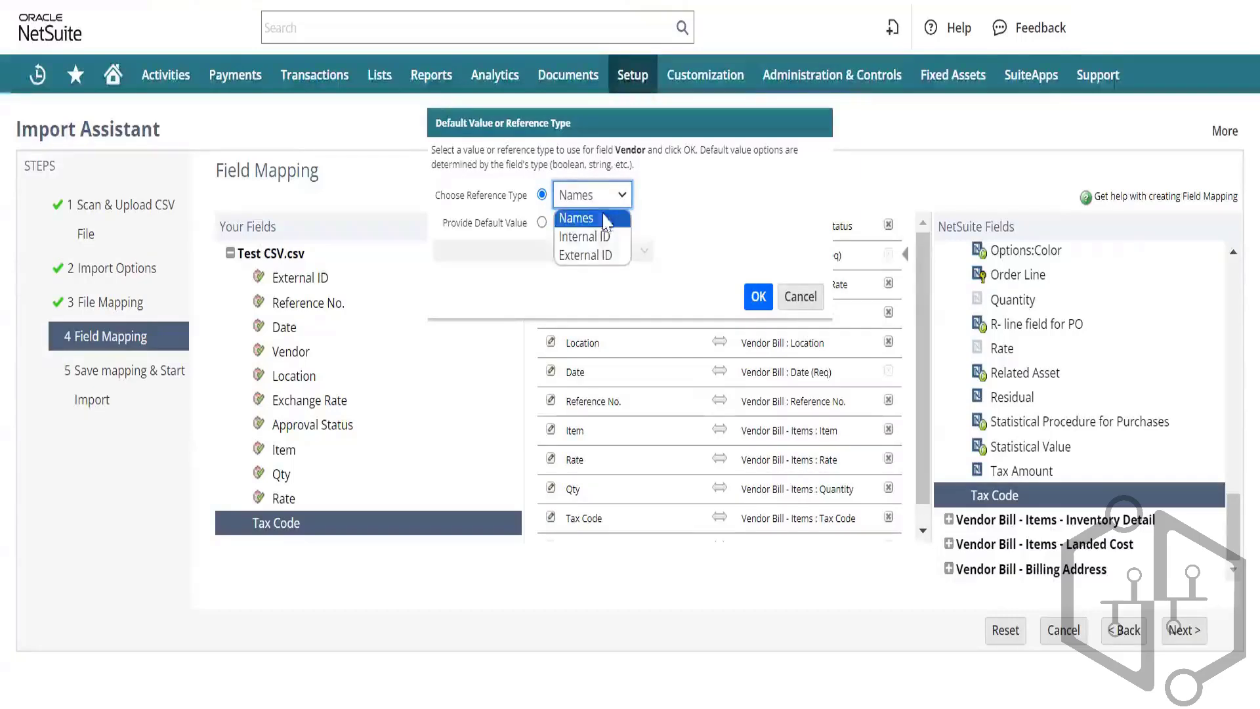
left_click(608, 237)
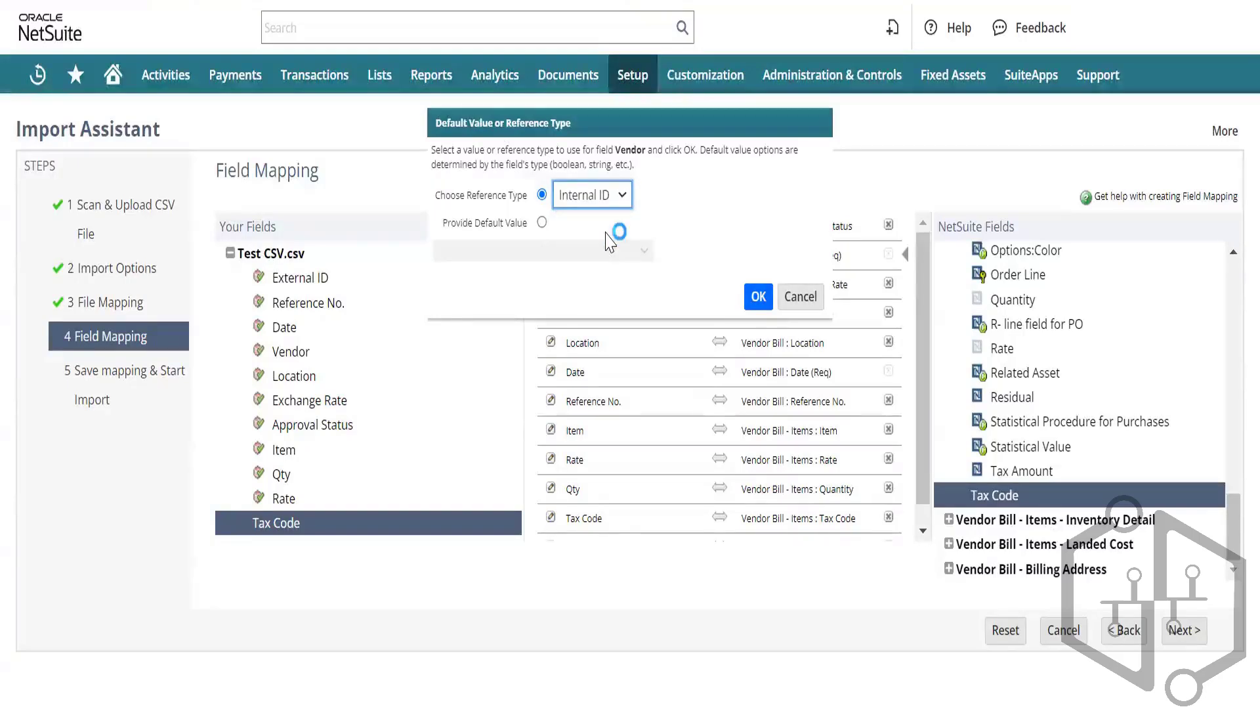
left_click(758, 299)
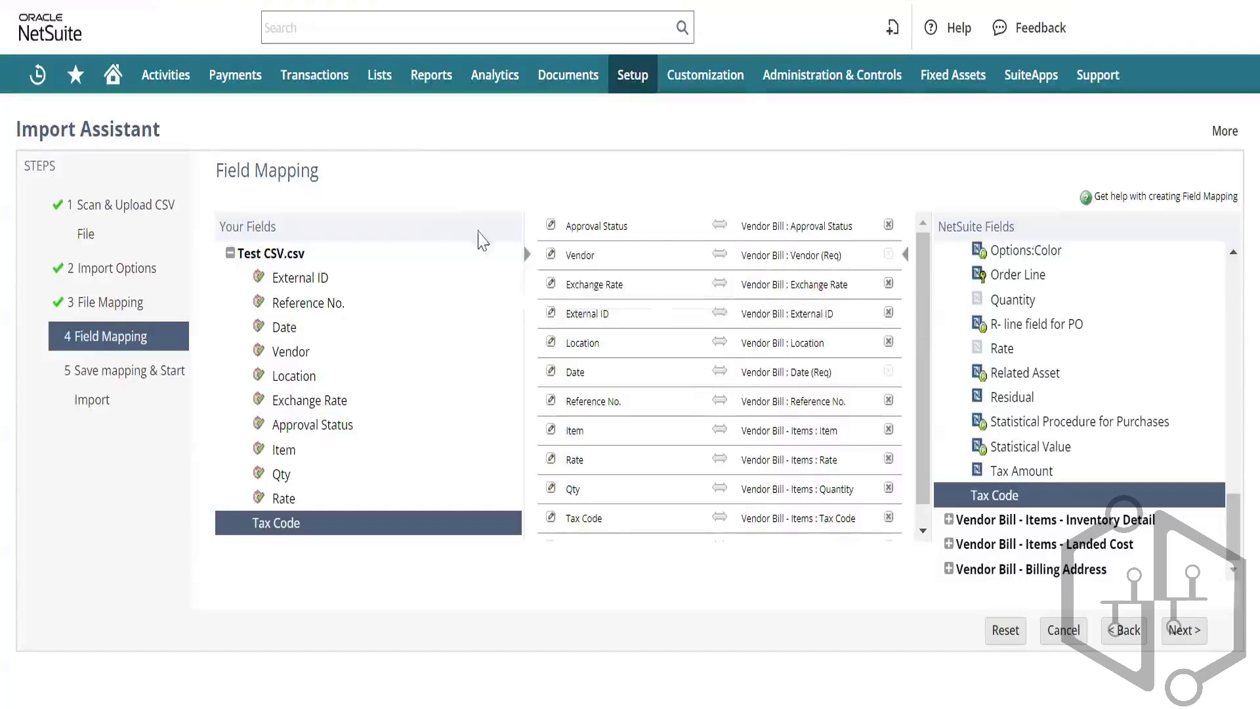
Step: Set the Item mapping's reference type to Internal ID and run the import check
left_click(551, 430)
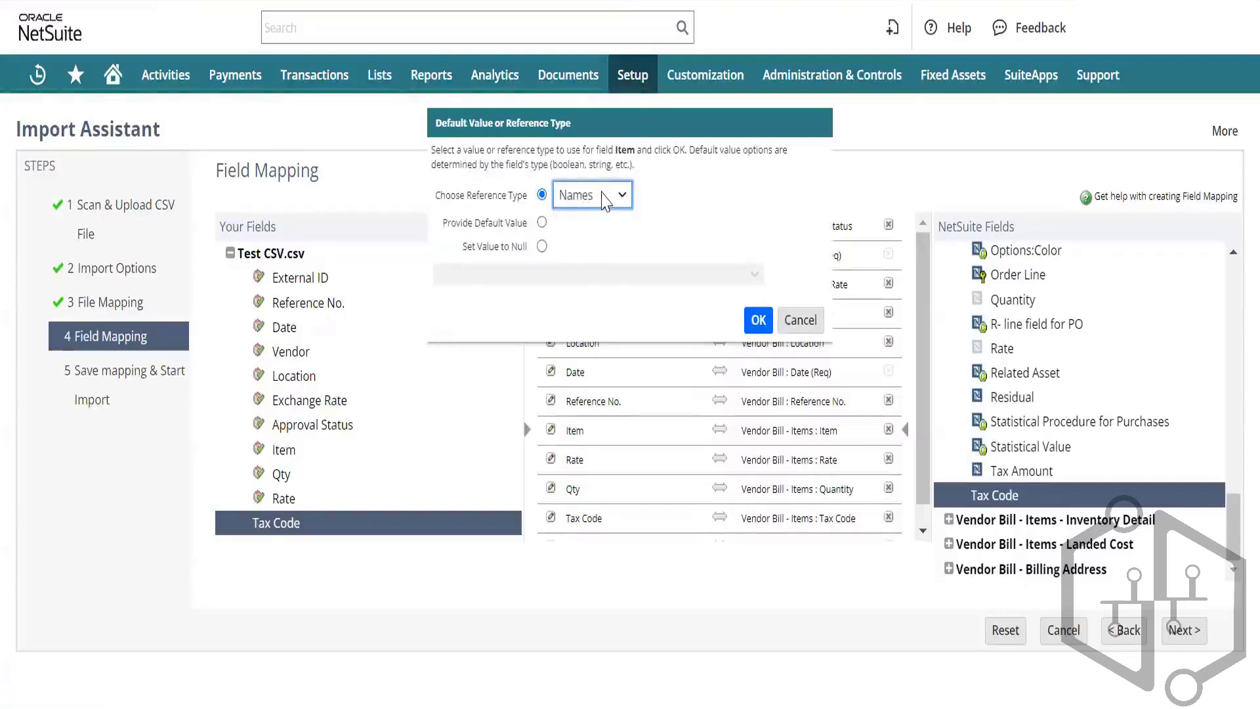
left_click(605, 196)
left_click(609, 235)
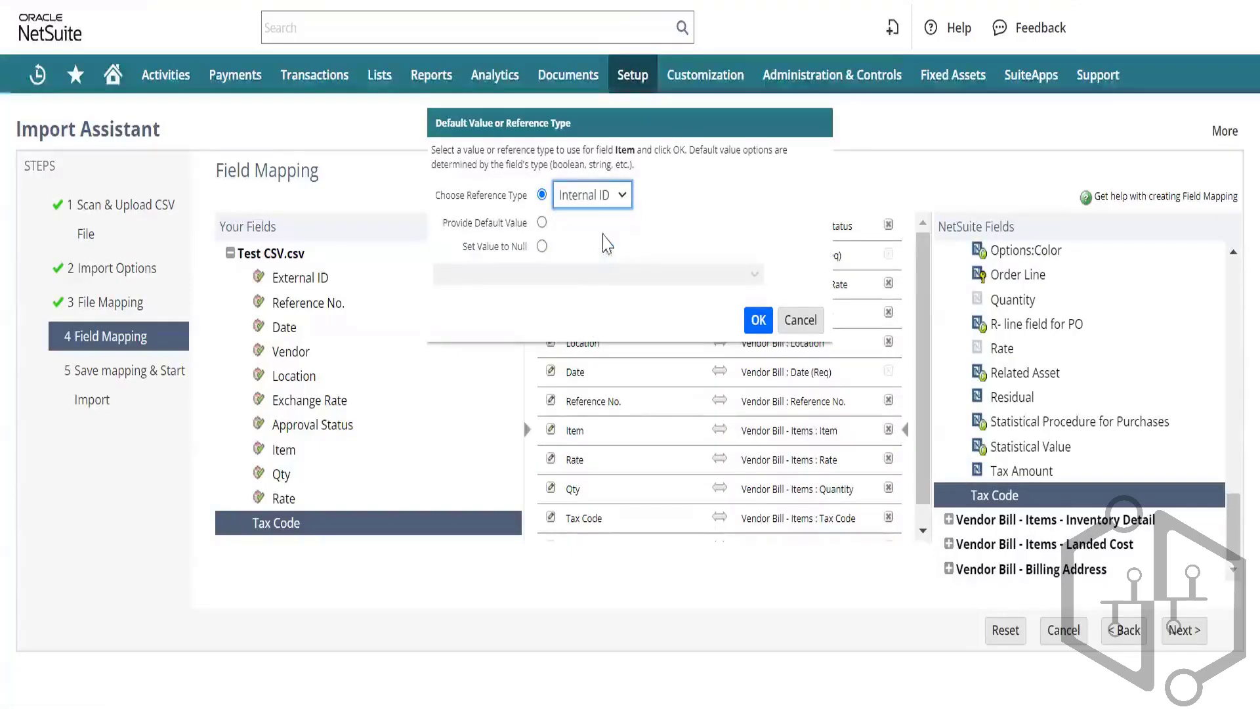
left_click(758, 321)
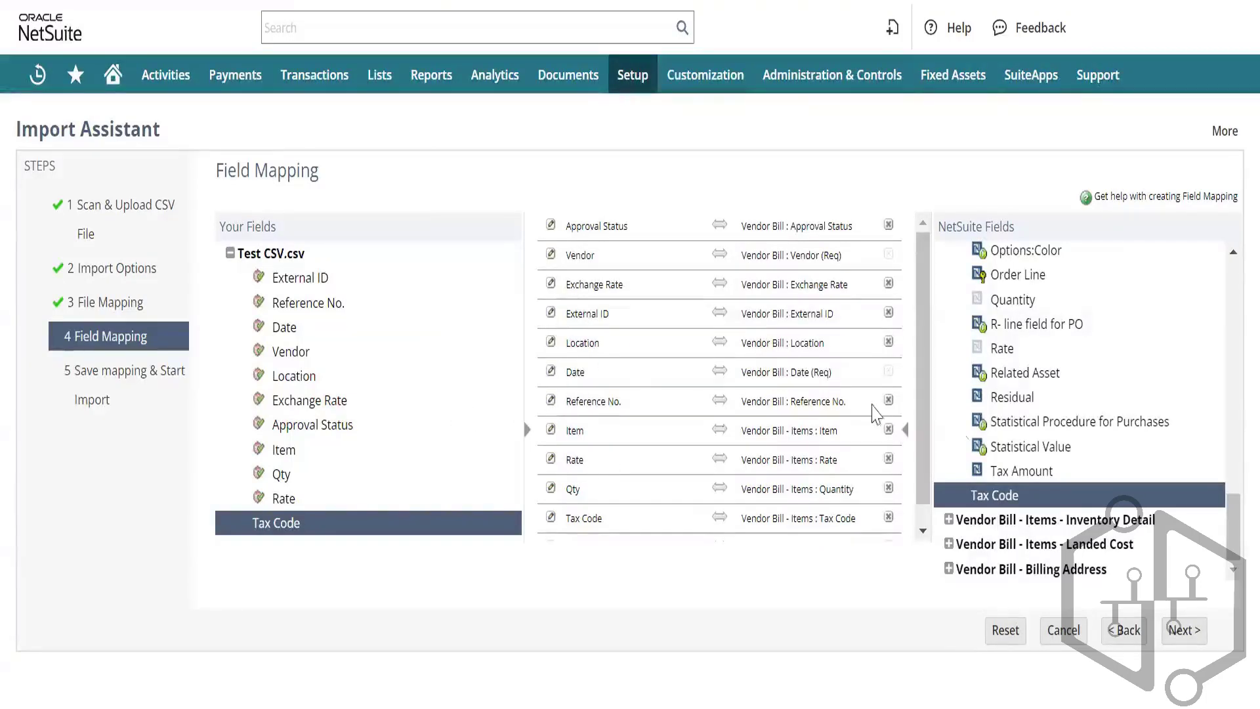
left_click(1187, 635)
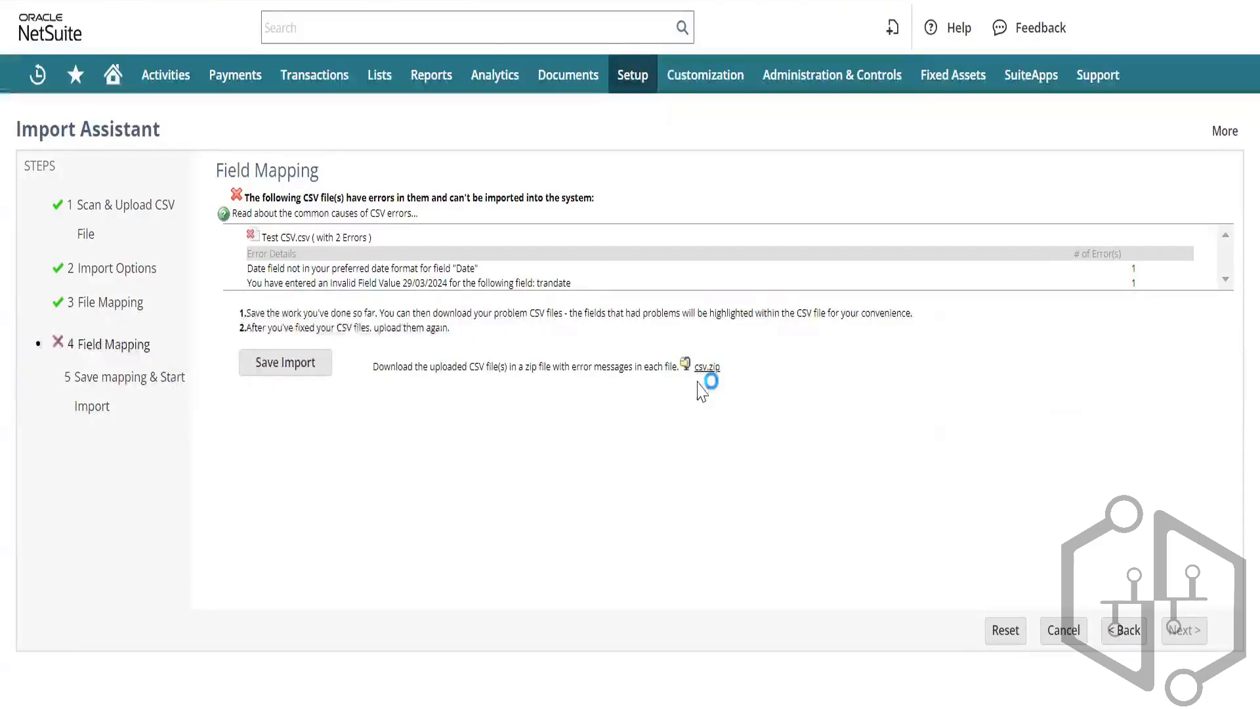
Step: Go back to Import Options, then forward again to Field Mapping
left_click(1116, 631)
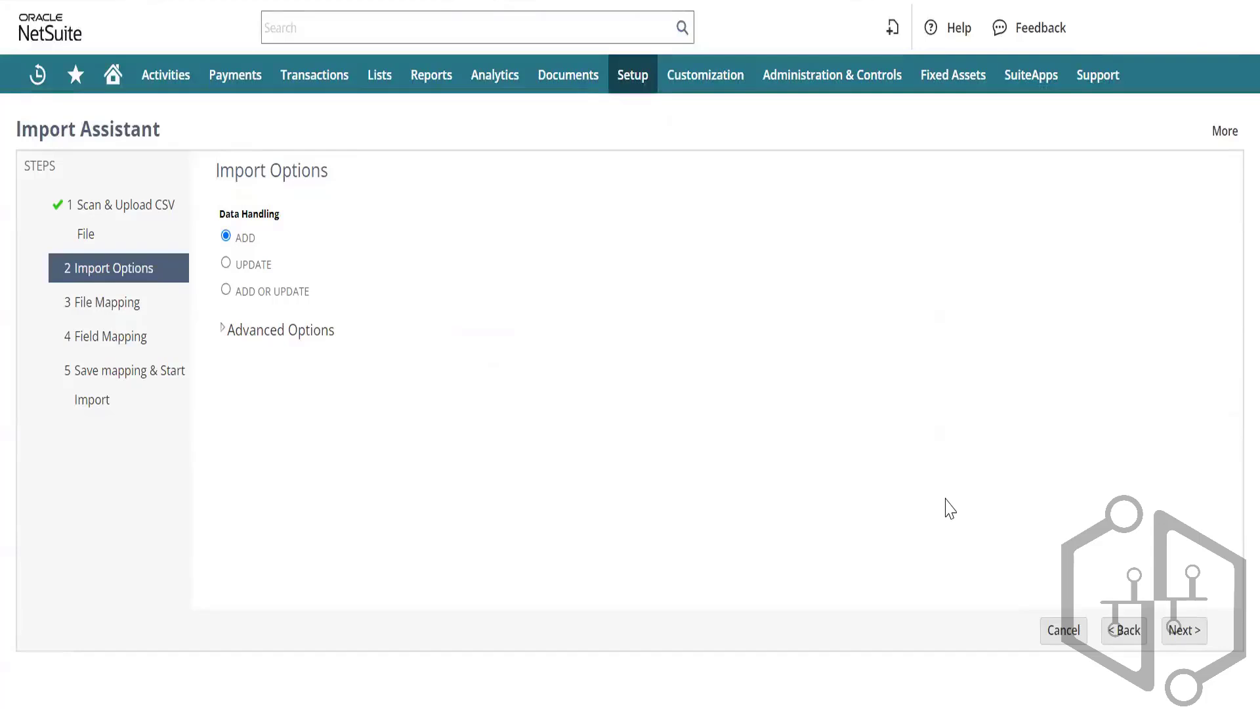
left_click(1171, 633)
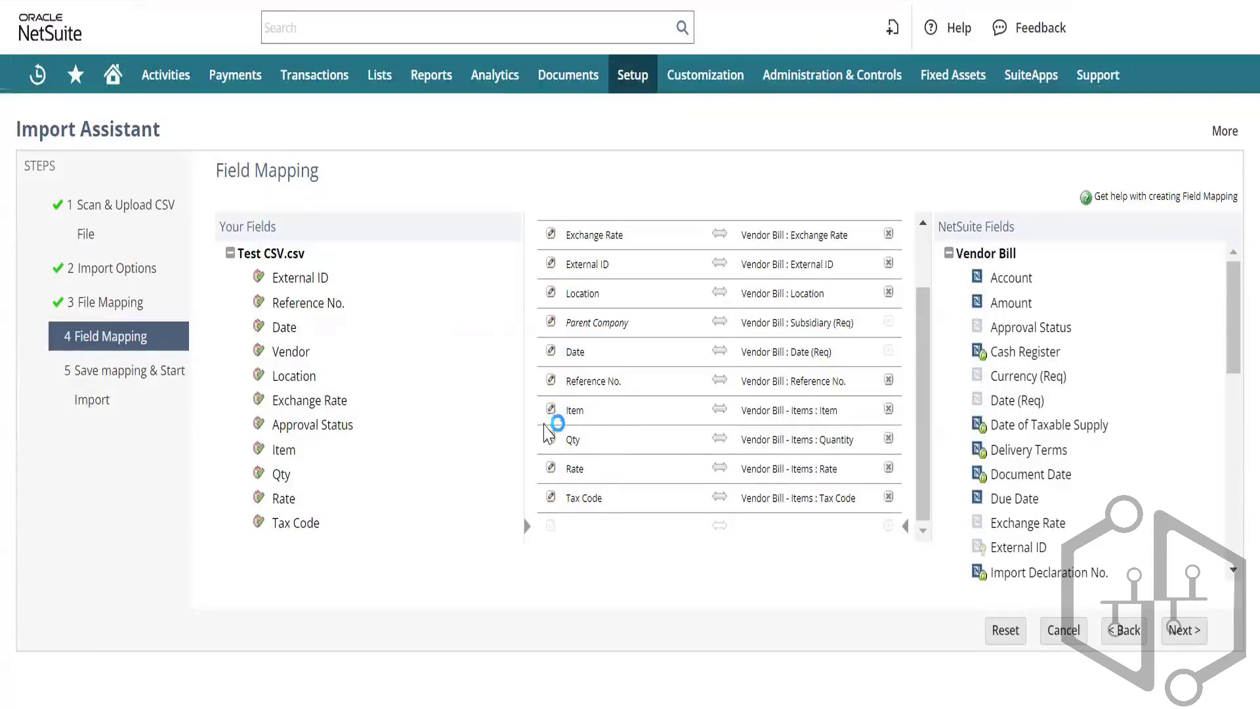
Step: Recheck the Item mapping's reference settings, leaving them unchanged
left_click(553, 414)
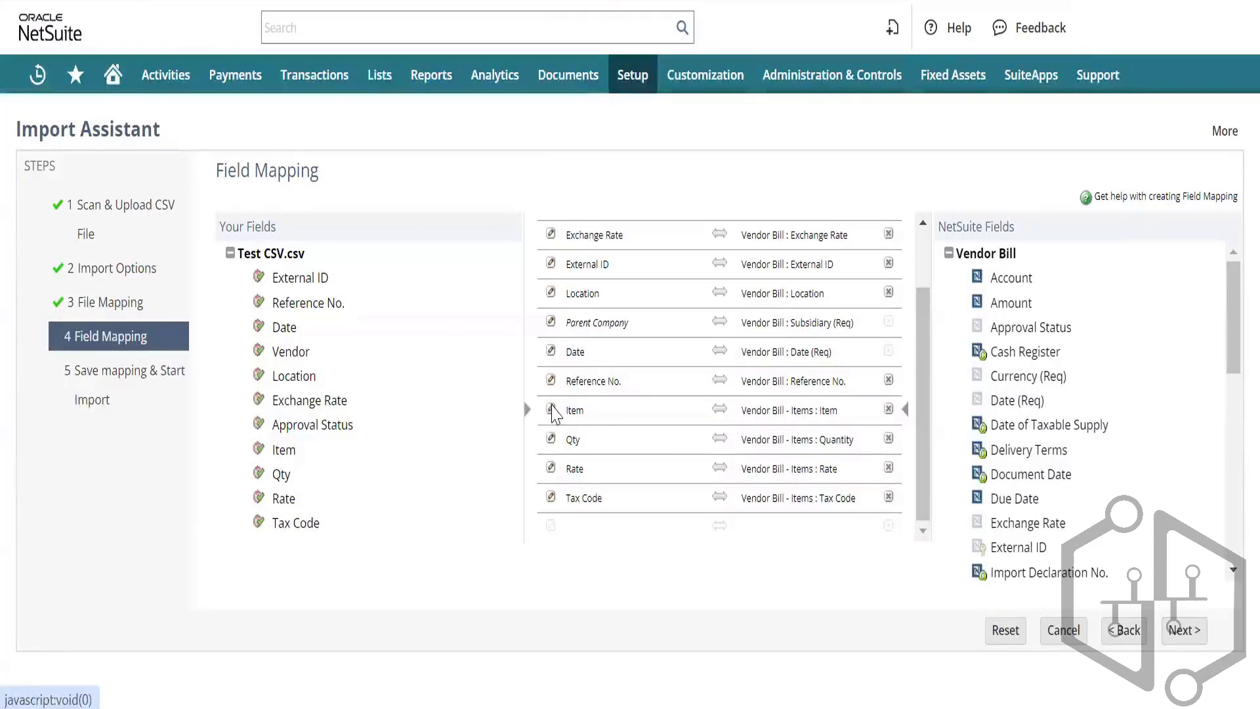
left_click(551, 411)
left_click(755, 319)
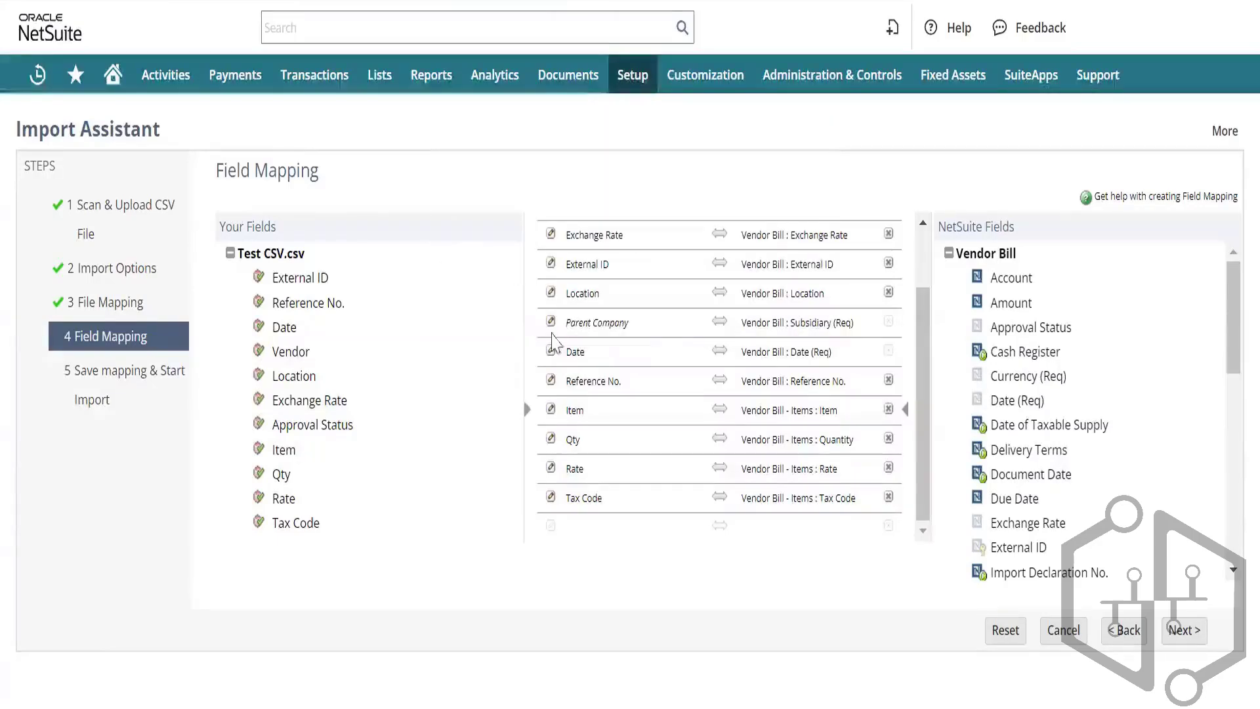
Step: Give the Date mapping a default value of 3/28/2024 and advance to saving the mapping
left_click(552, 353)
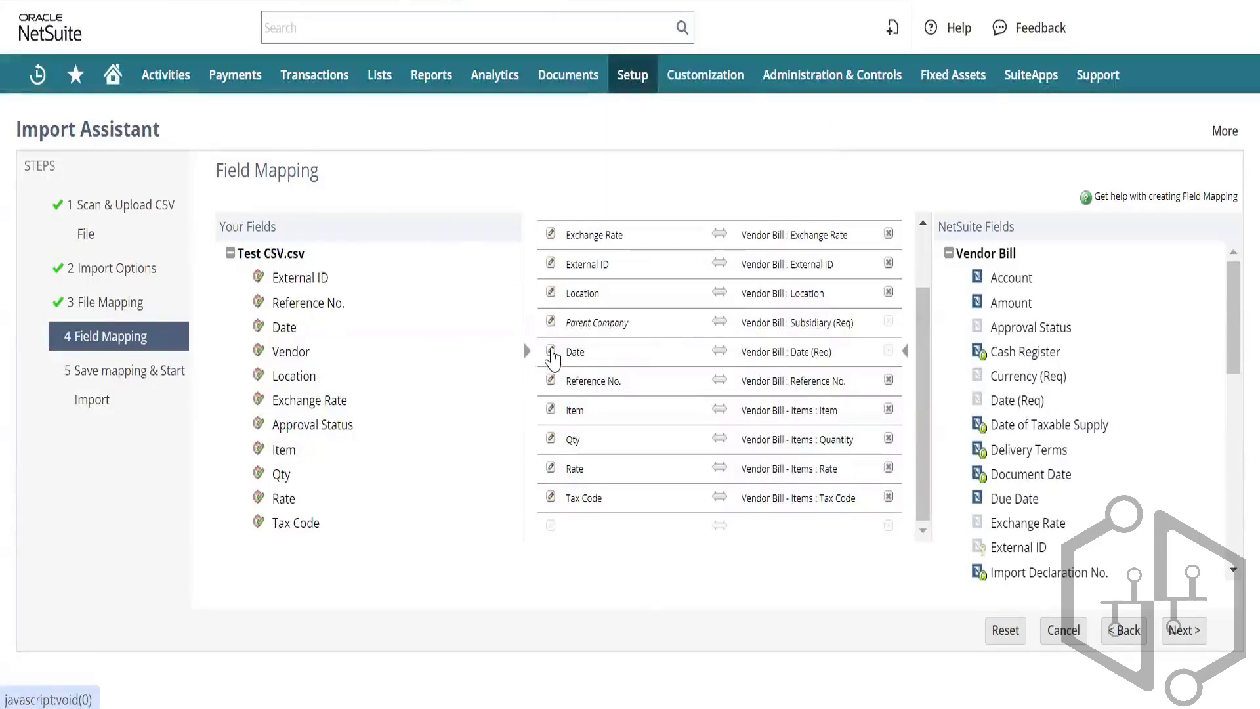
left_click(552, 352)
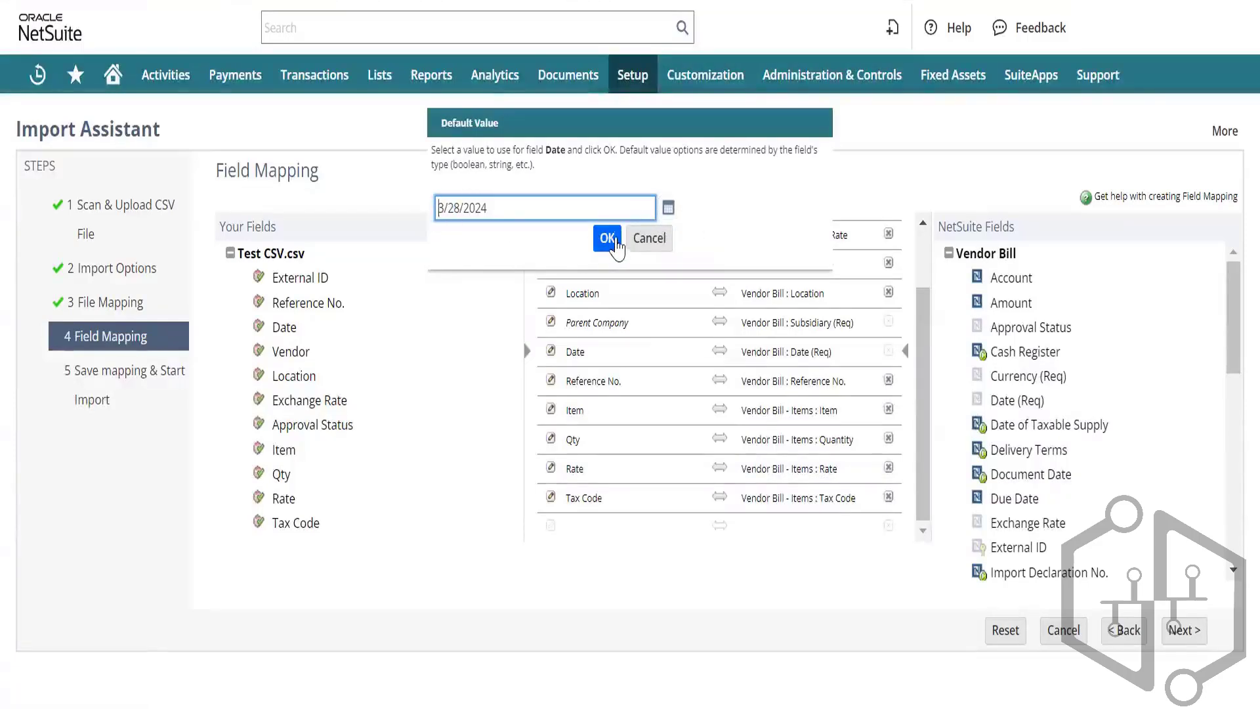
left_click(611, 246)
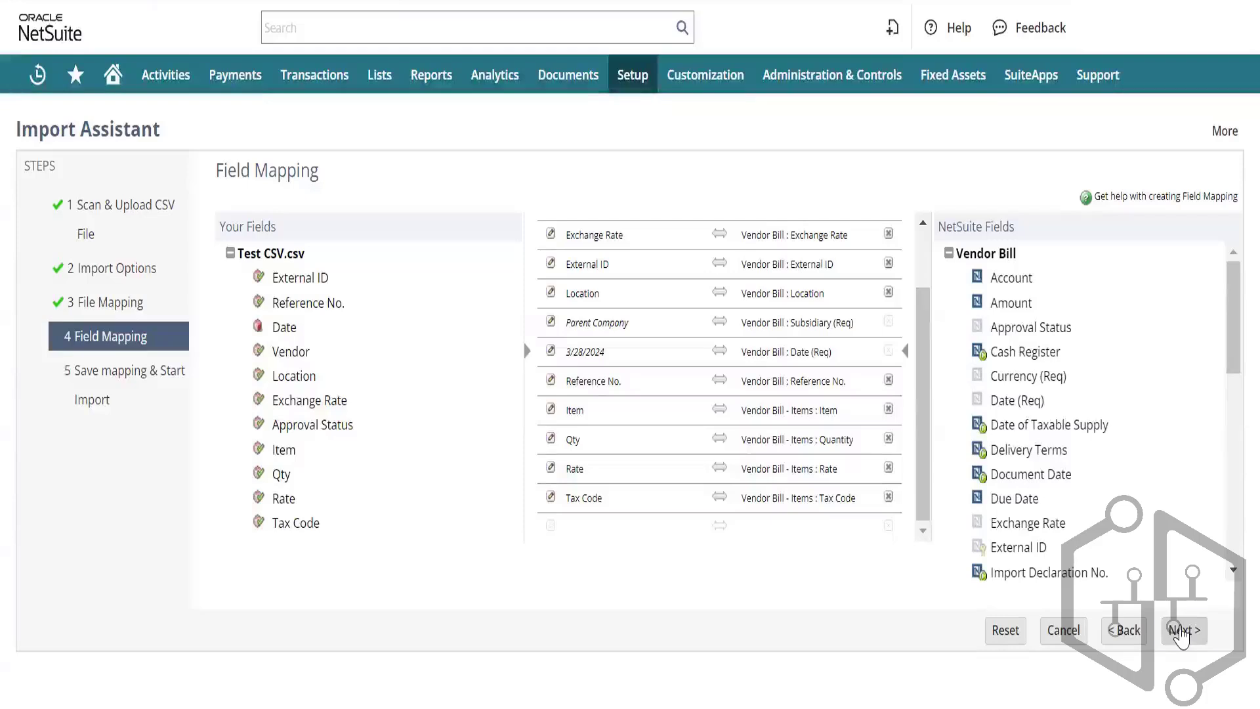
left_click(1179, 631)
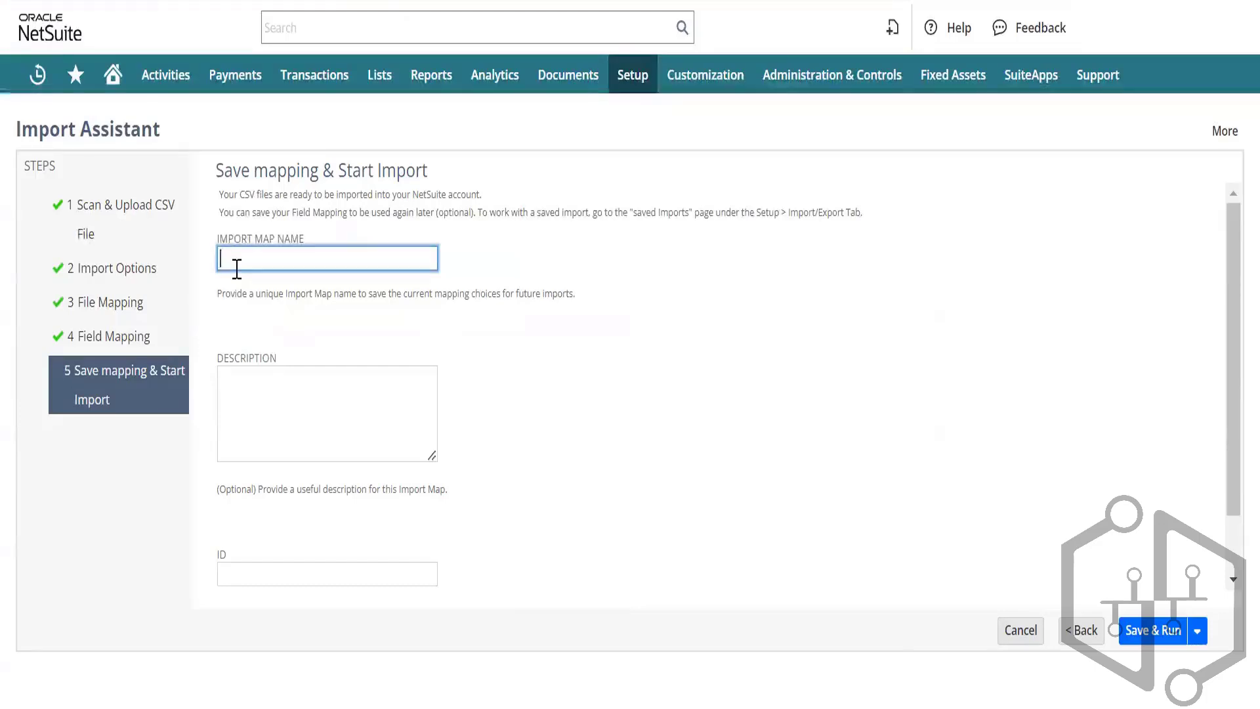
Step: Name the import map (ending 'aining Bind') and save and run the import
type("aining Bin")
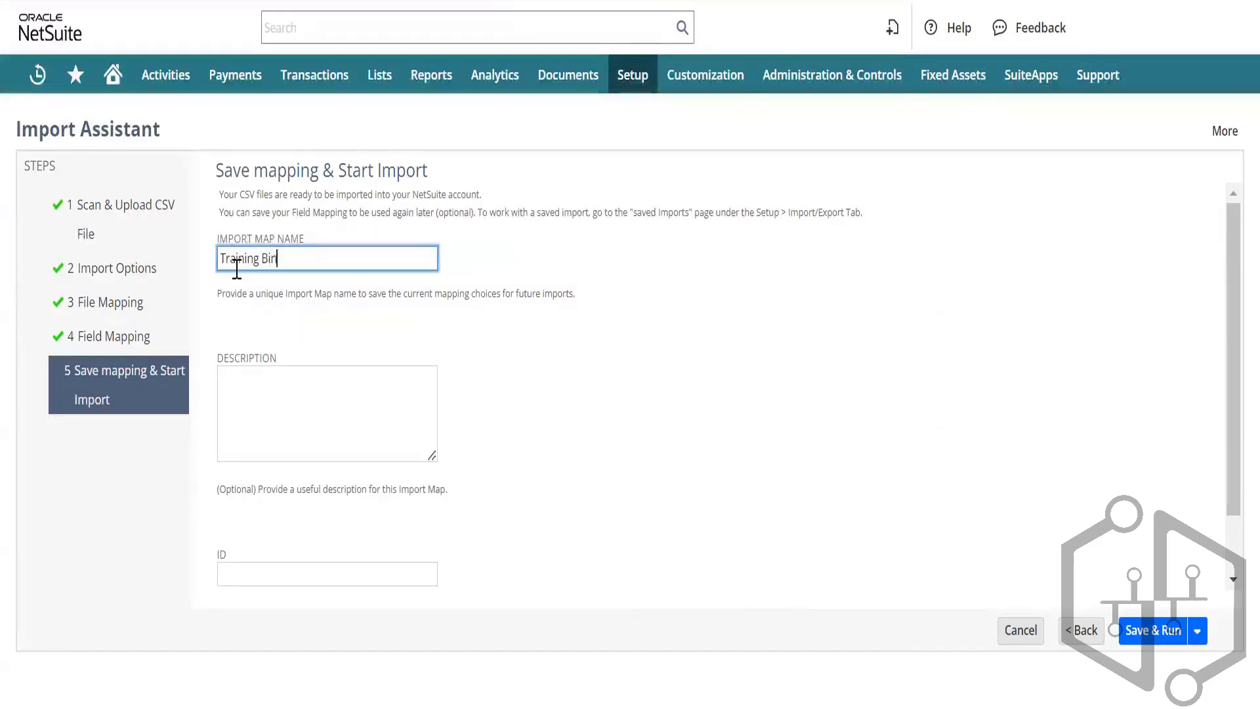
type("du")
left_click(1155, 631)
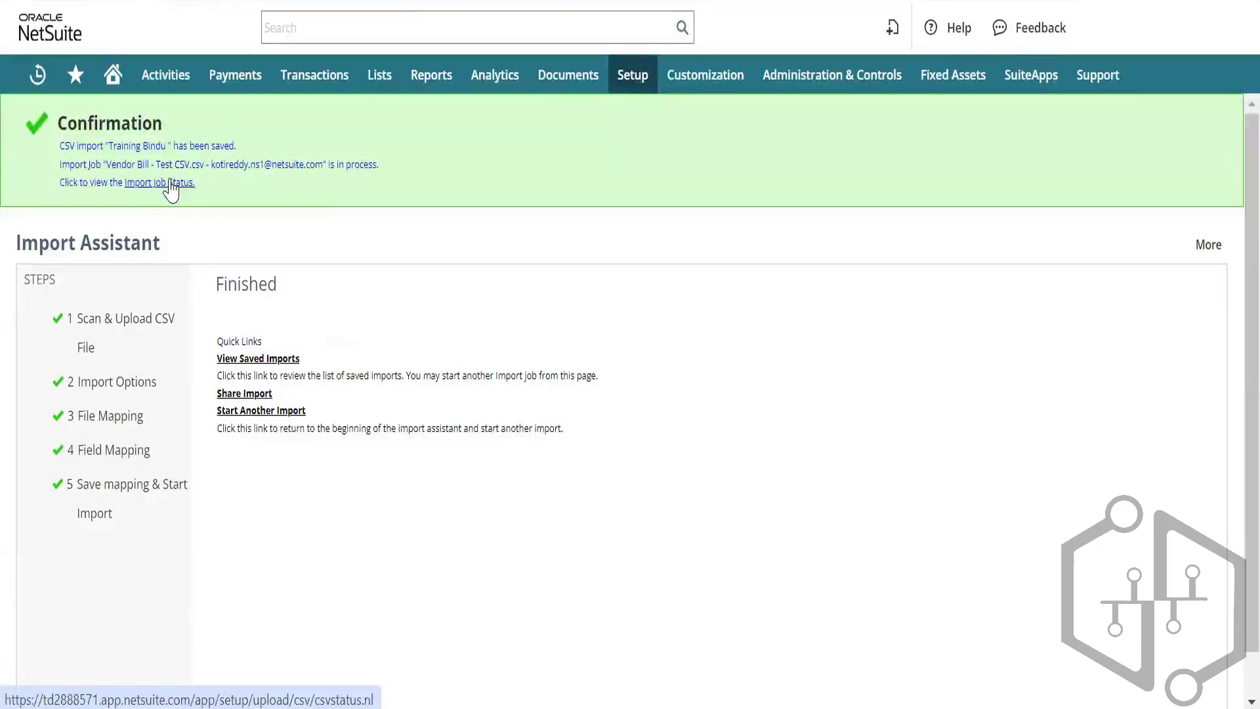
Step: Refresh Import Job Status until the job completes, then download and open results.csv
left_click(171, 184)
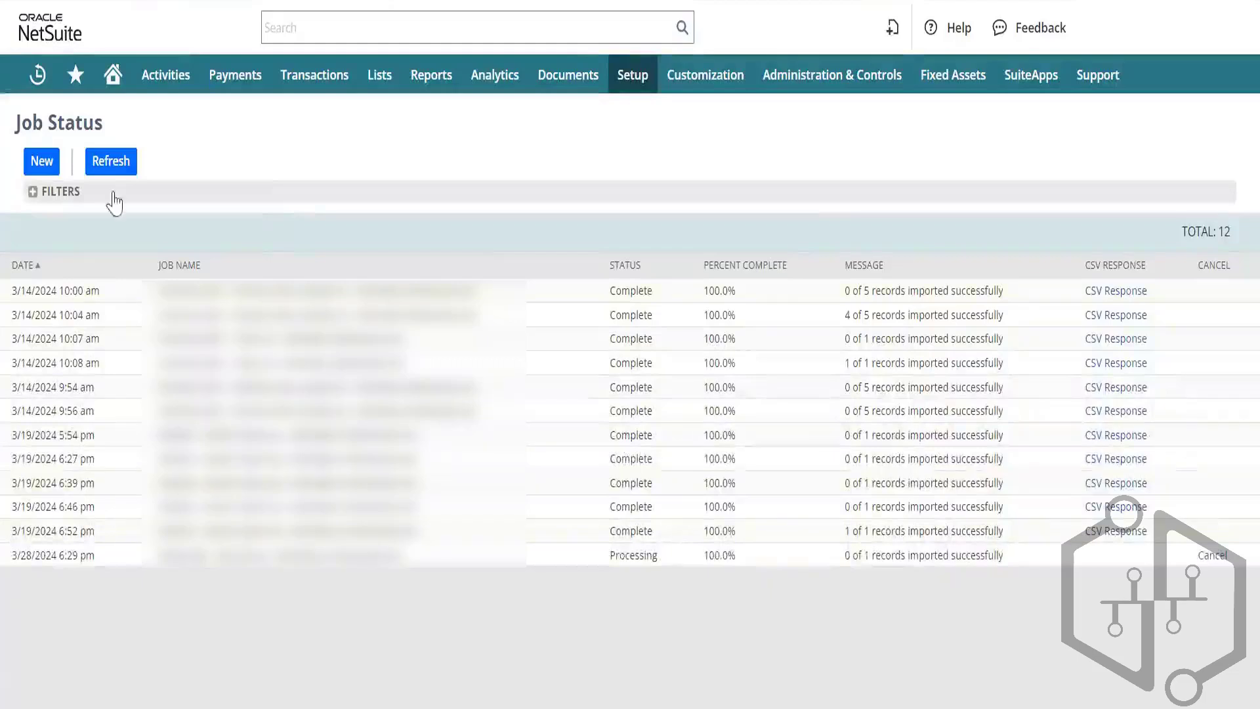
left_click(104, 160)
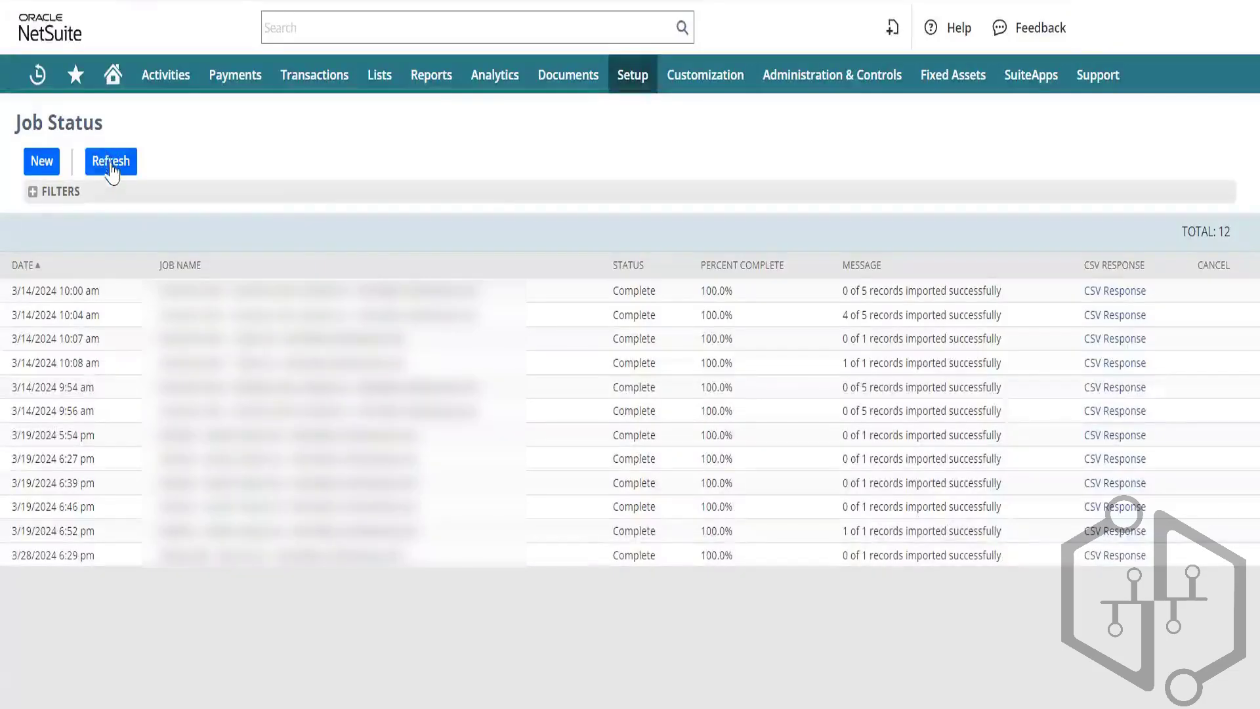
left_click(111, 165)
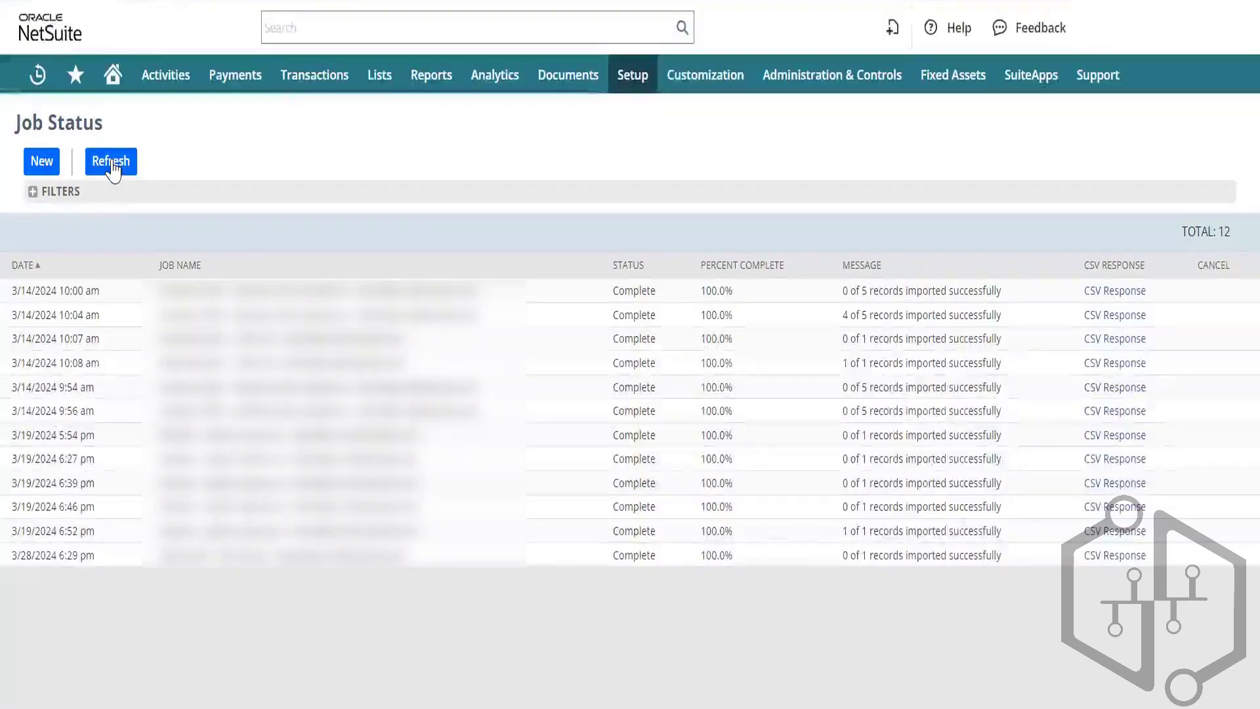
left_click(1109, 556)
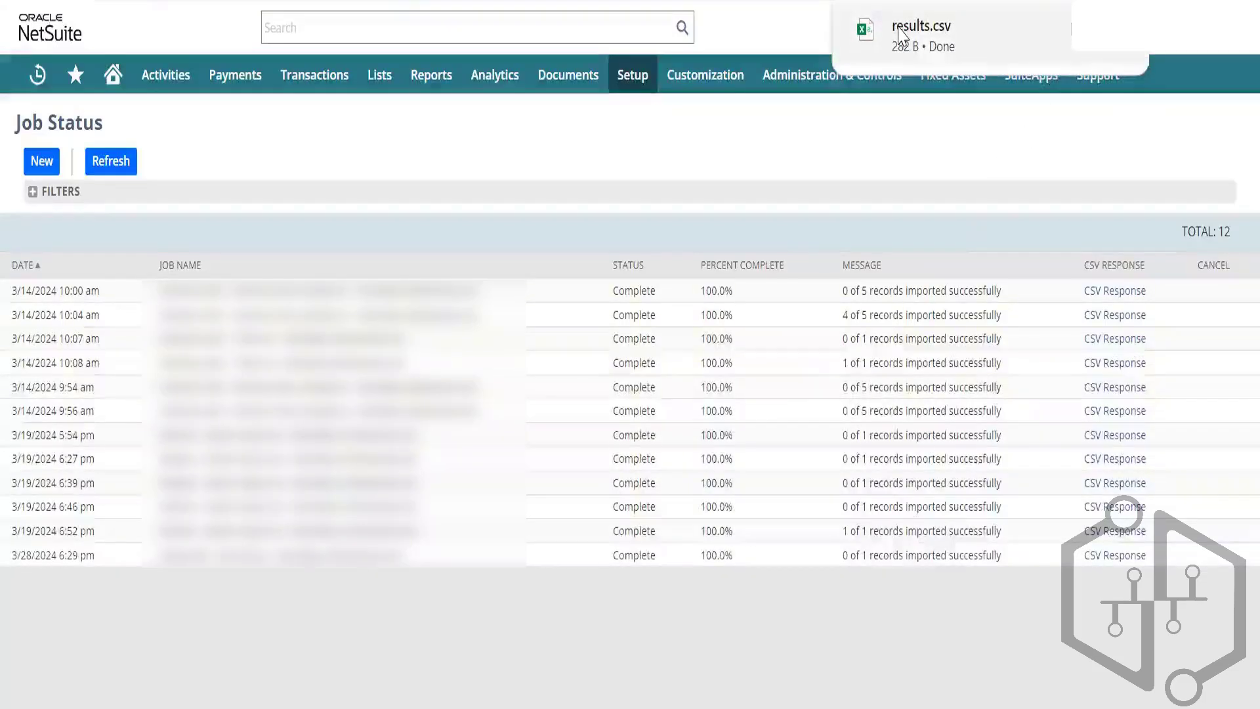
left_click(905, 30)
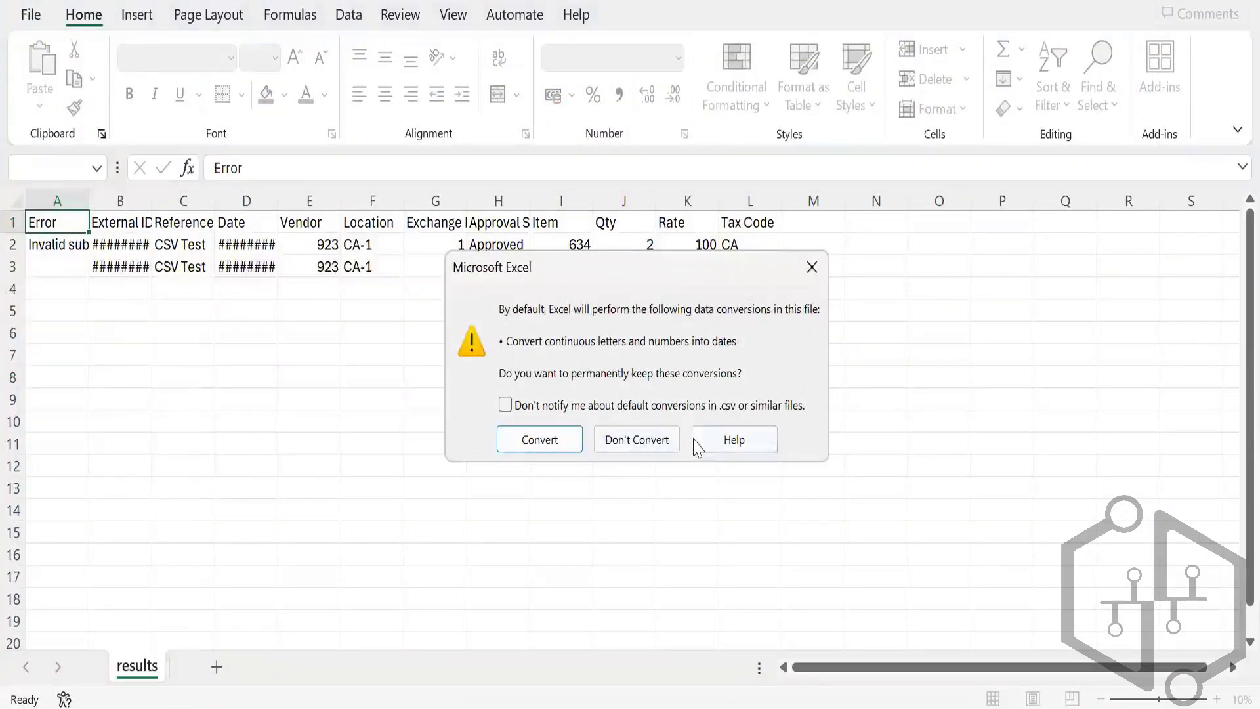
Step: Dismiss the conversion prompt and read the A2 error and the E2 vendor value 923
left_click(811, 266)
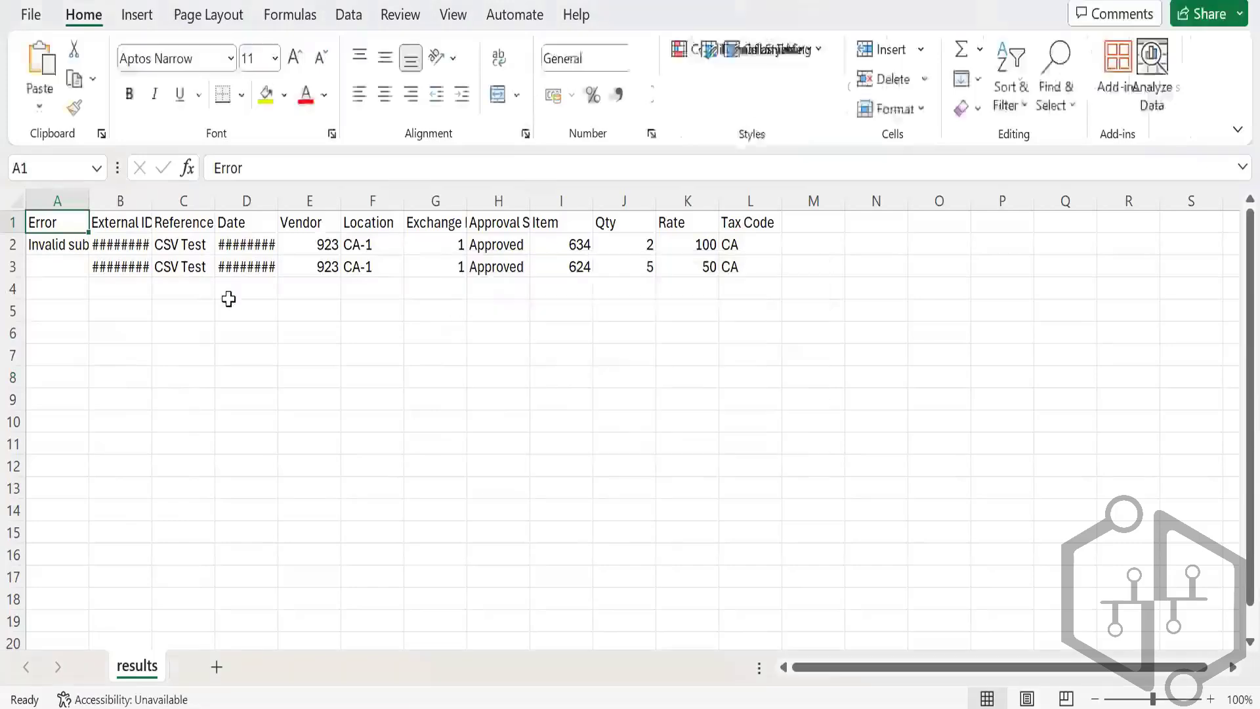
left_click(50, 243)
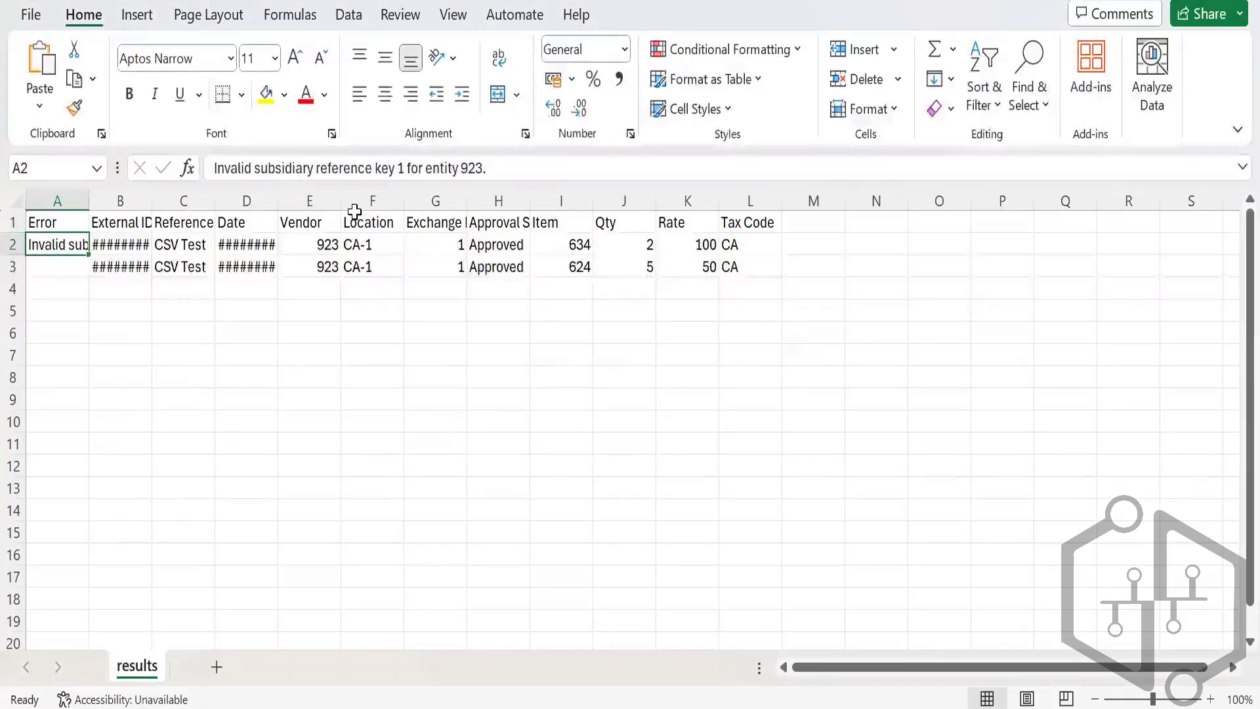
left_click(310, 238)
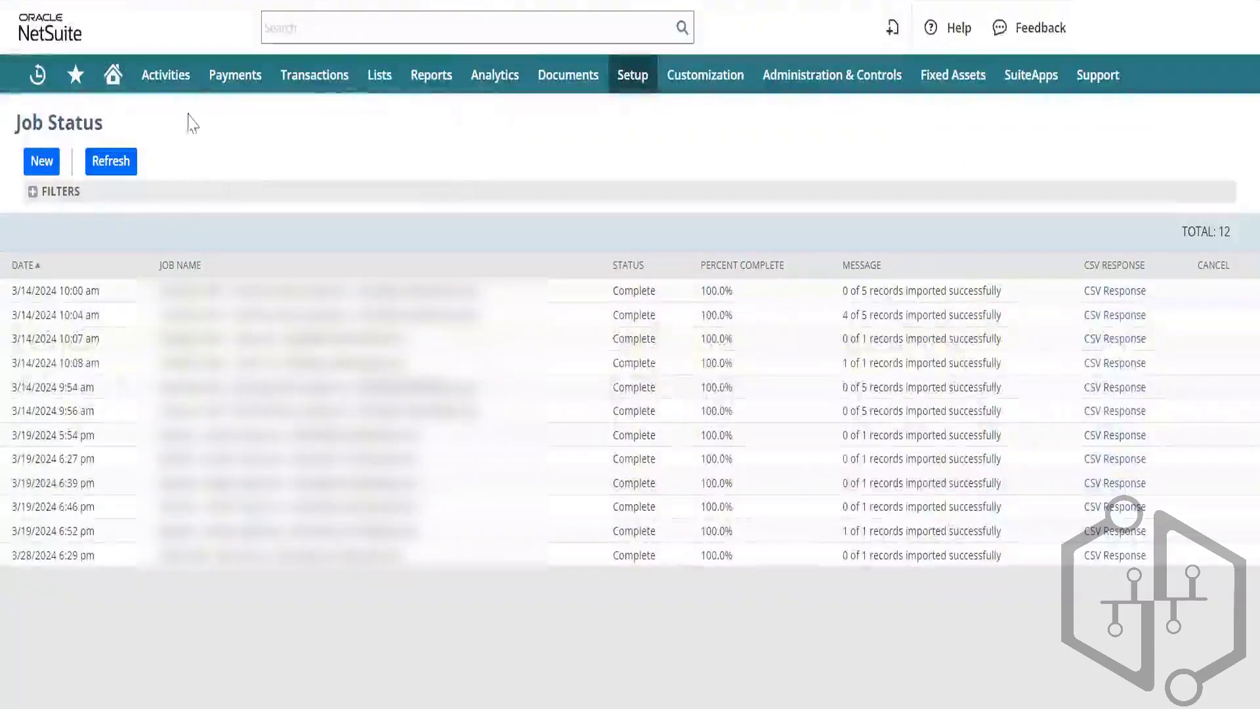
Step: Open Transactions > Payables > Enter Bills in a new tab
mouse_move(309, 78)
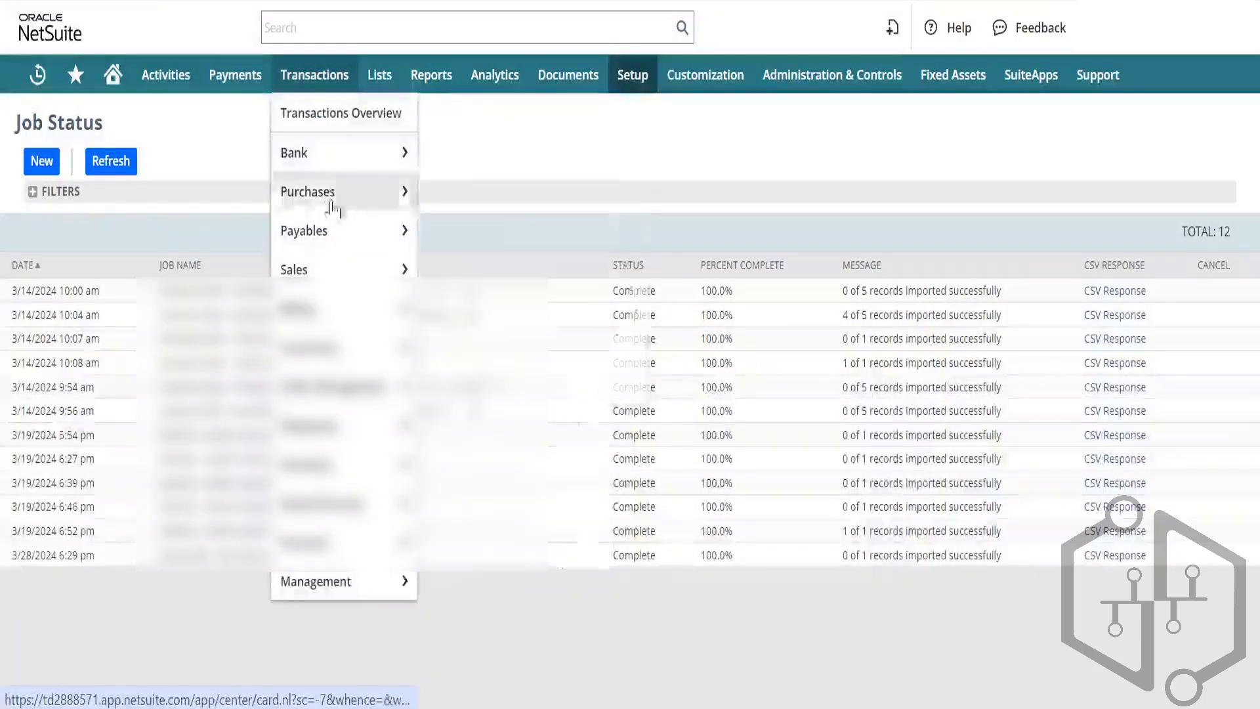
mouse_move(372, 238)
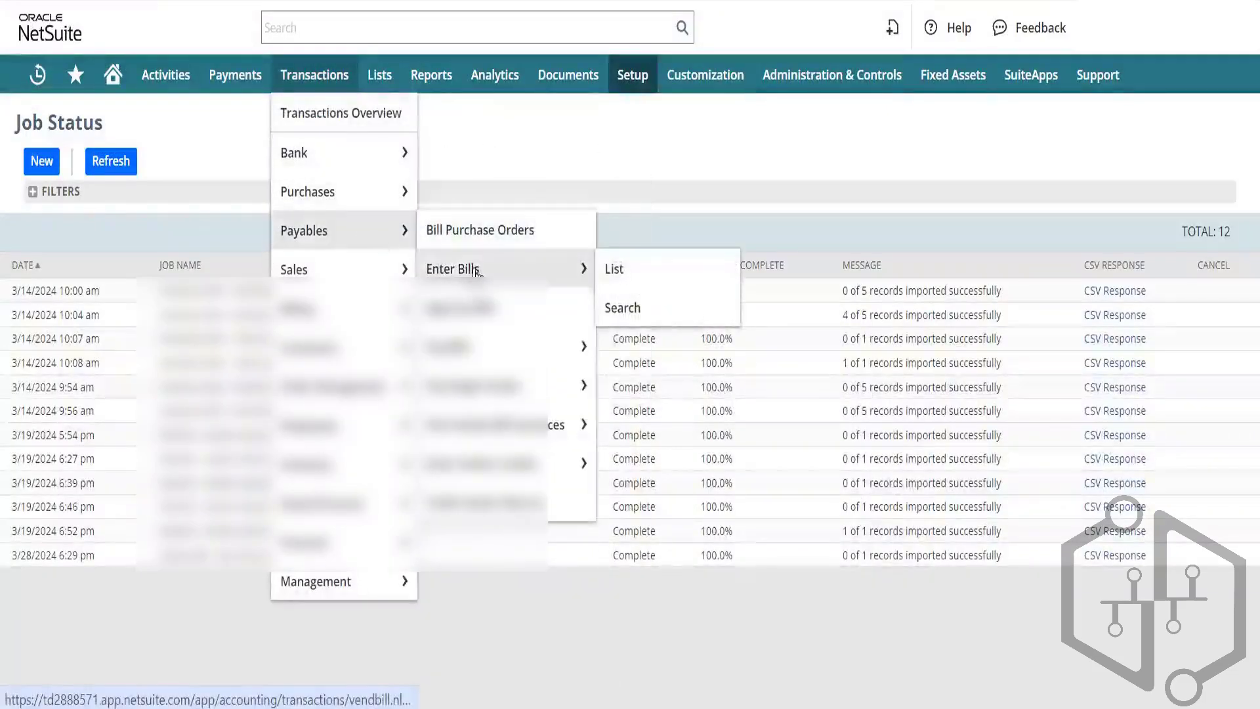
right_click(482, 270)
left_click(553, 299)
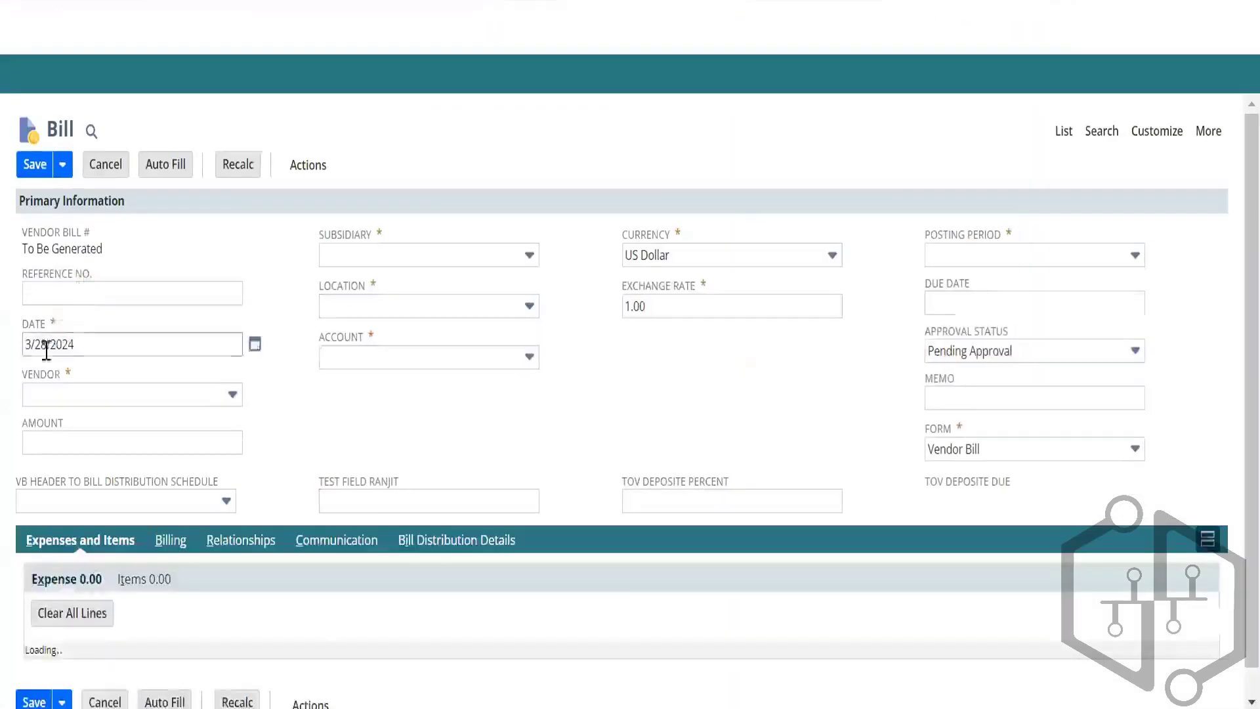
Step: Pick vendor Purplo Consulting Inc., confirm its subsidiary is BK Canada, then return to Excel
left_click(50, 396)
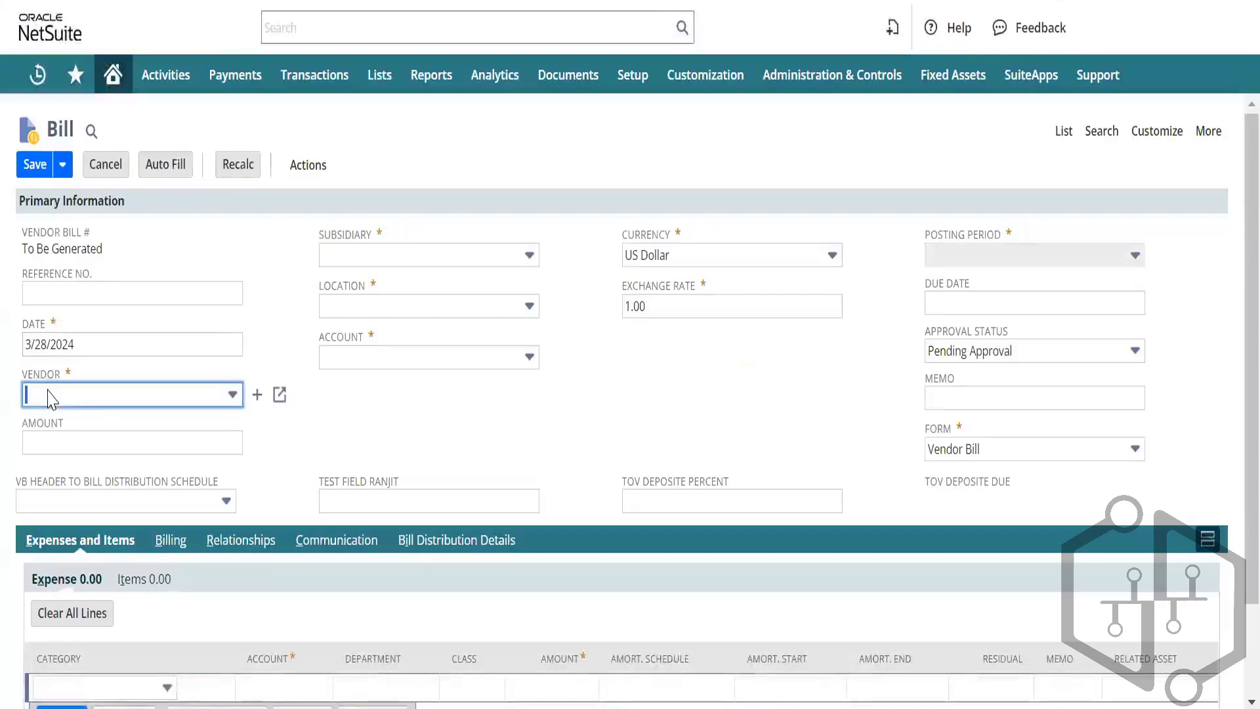
type("p")
type("ulting Inc.")
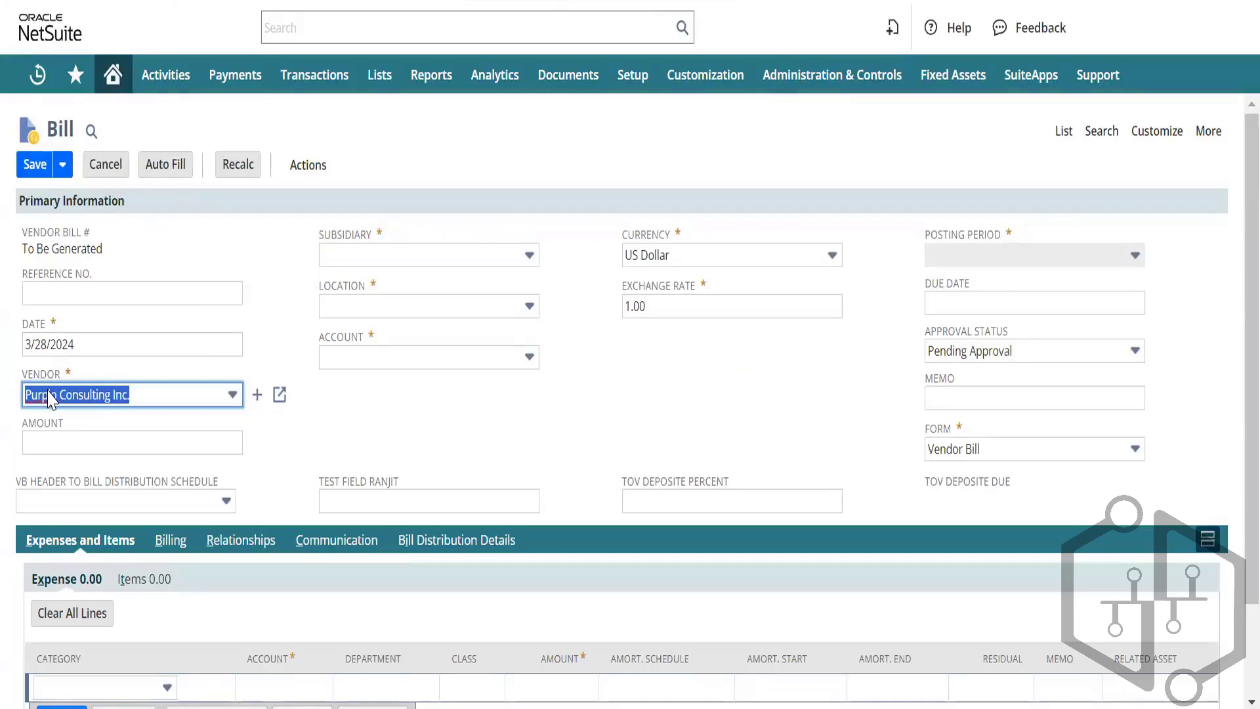
key("Tab")
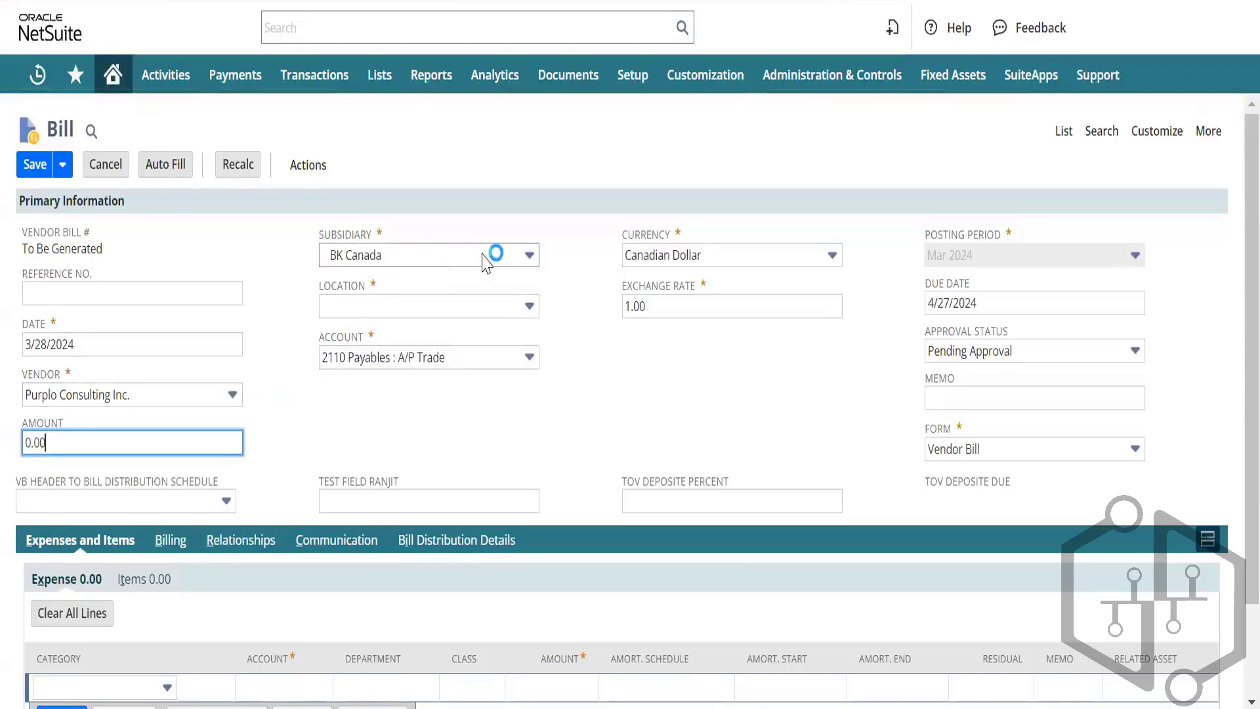
left_click(503, 253)
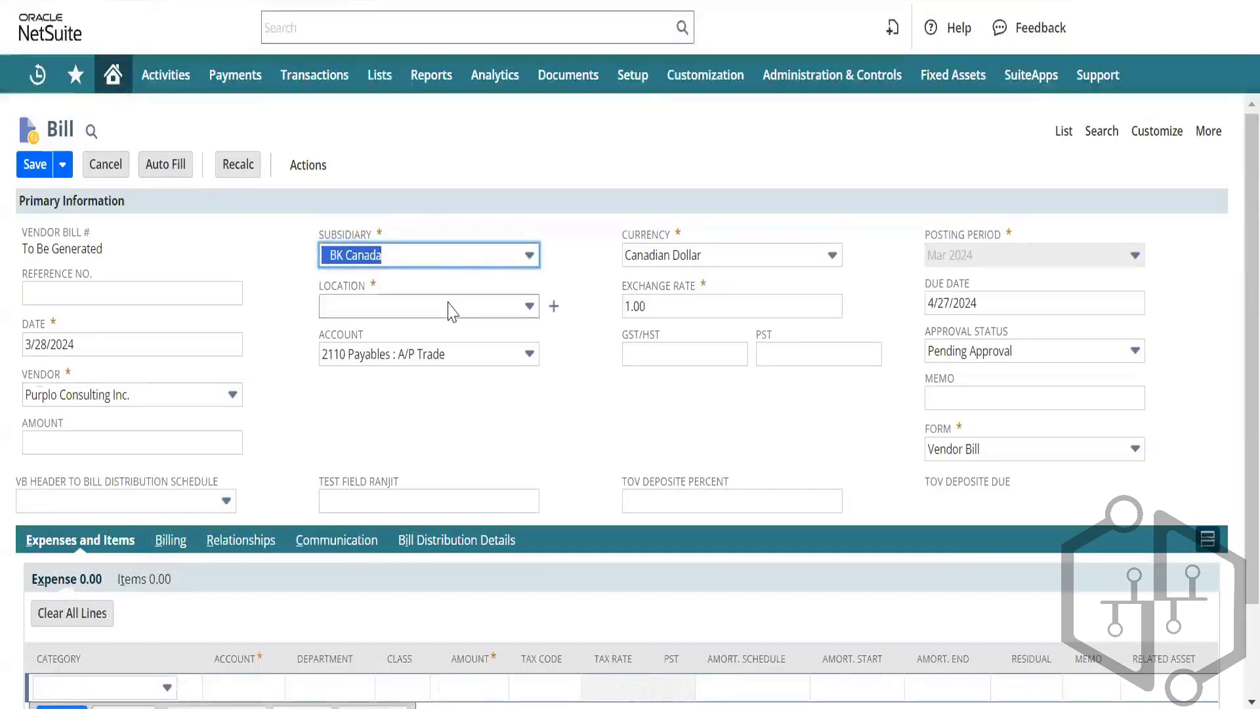
left_click(530, 259)
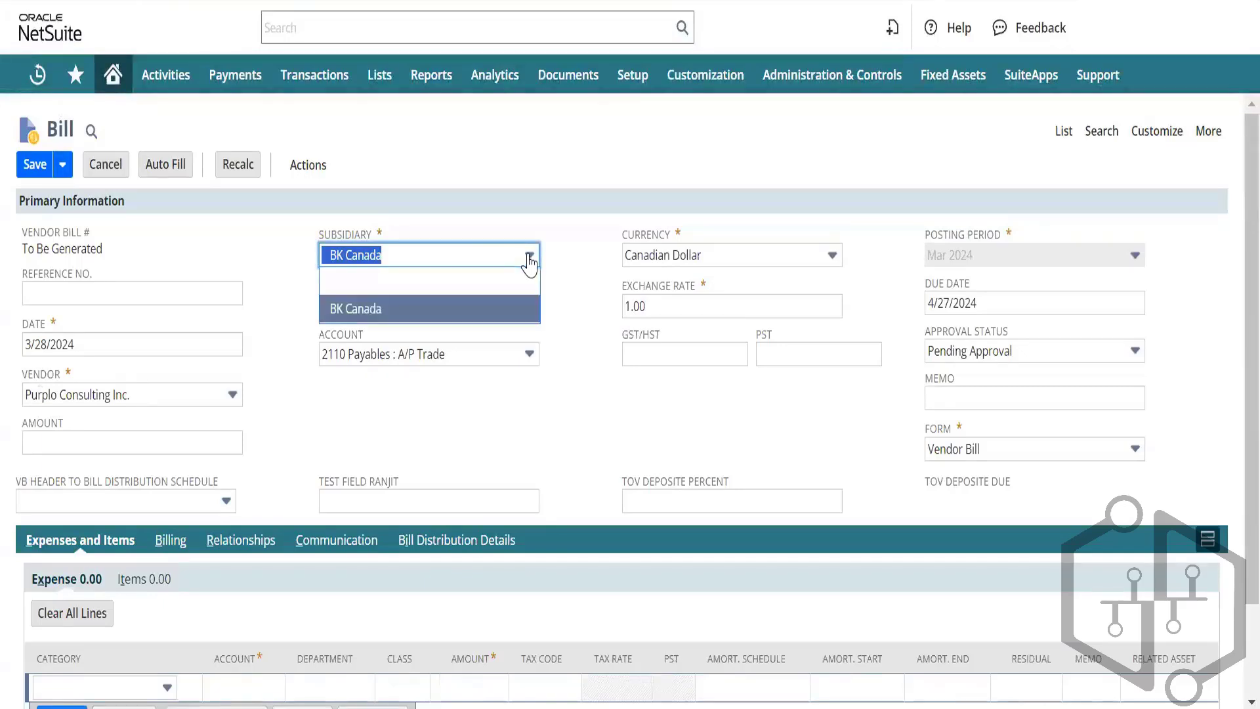
left_click(530, 259)
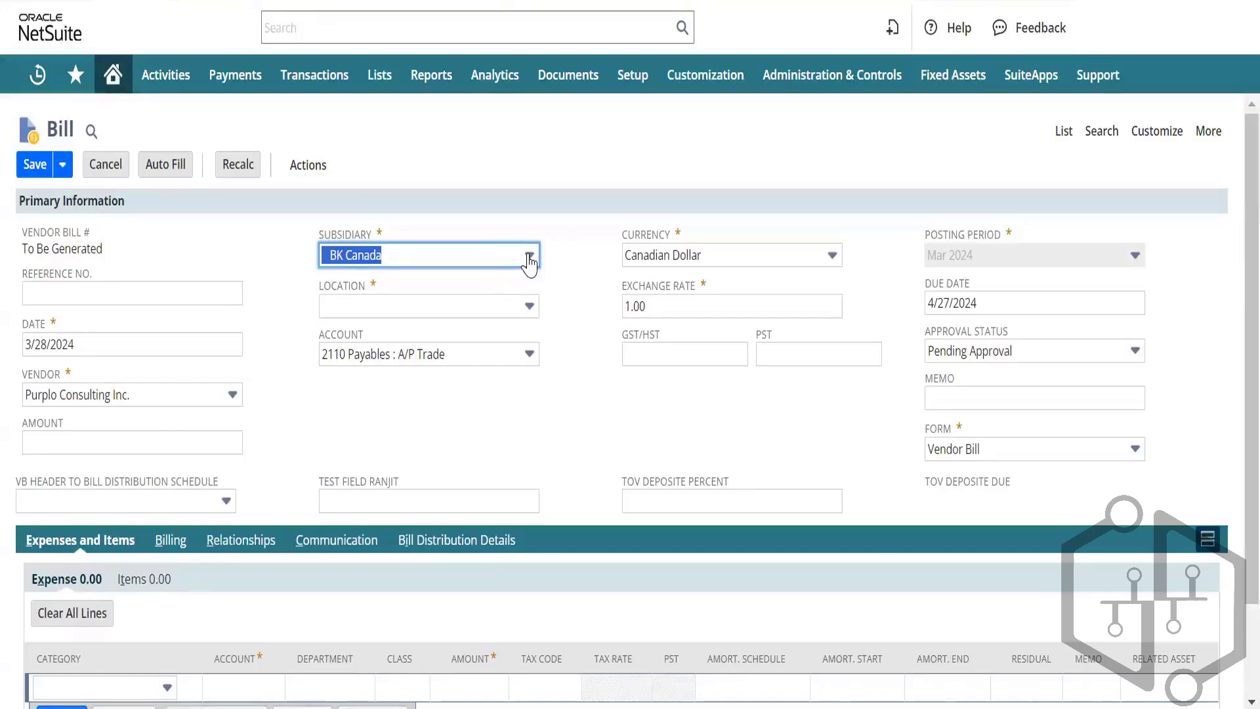
key("alt+Tab")
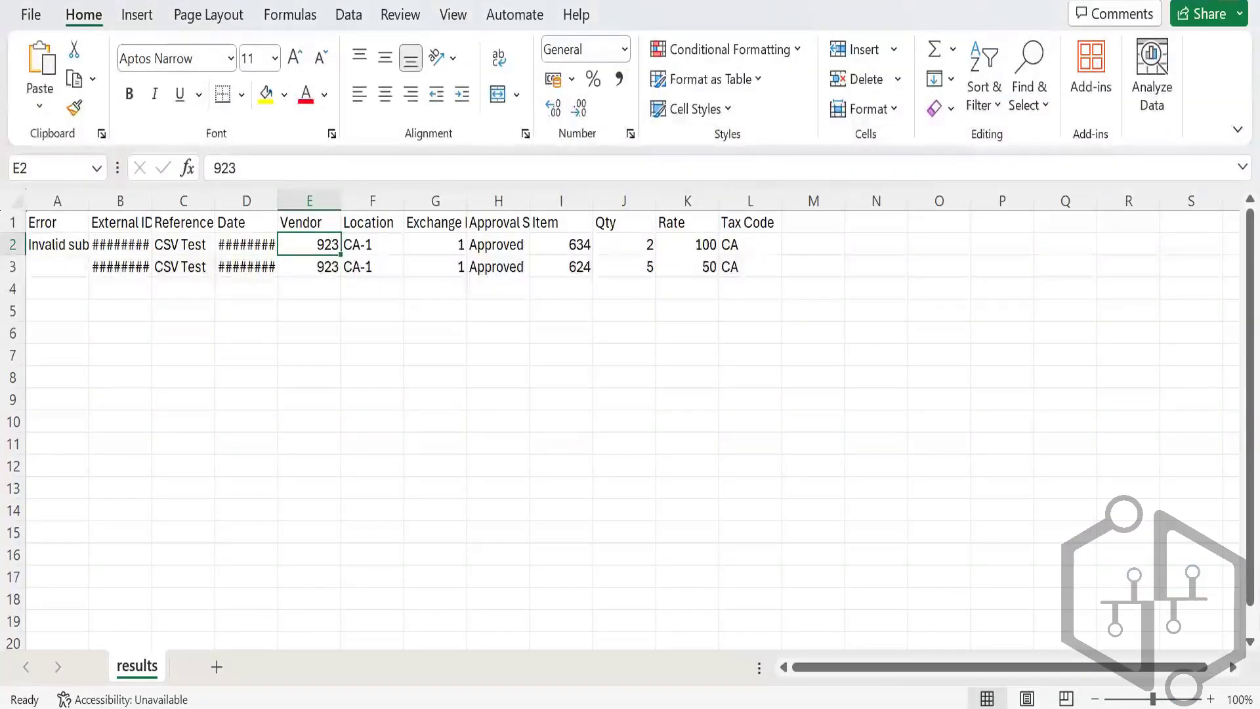
Step: In the Test CSV sheet, insert a blank column E before Location and give it the header 'Subsidiary'
key("alt+Tab")
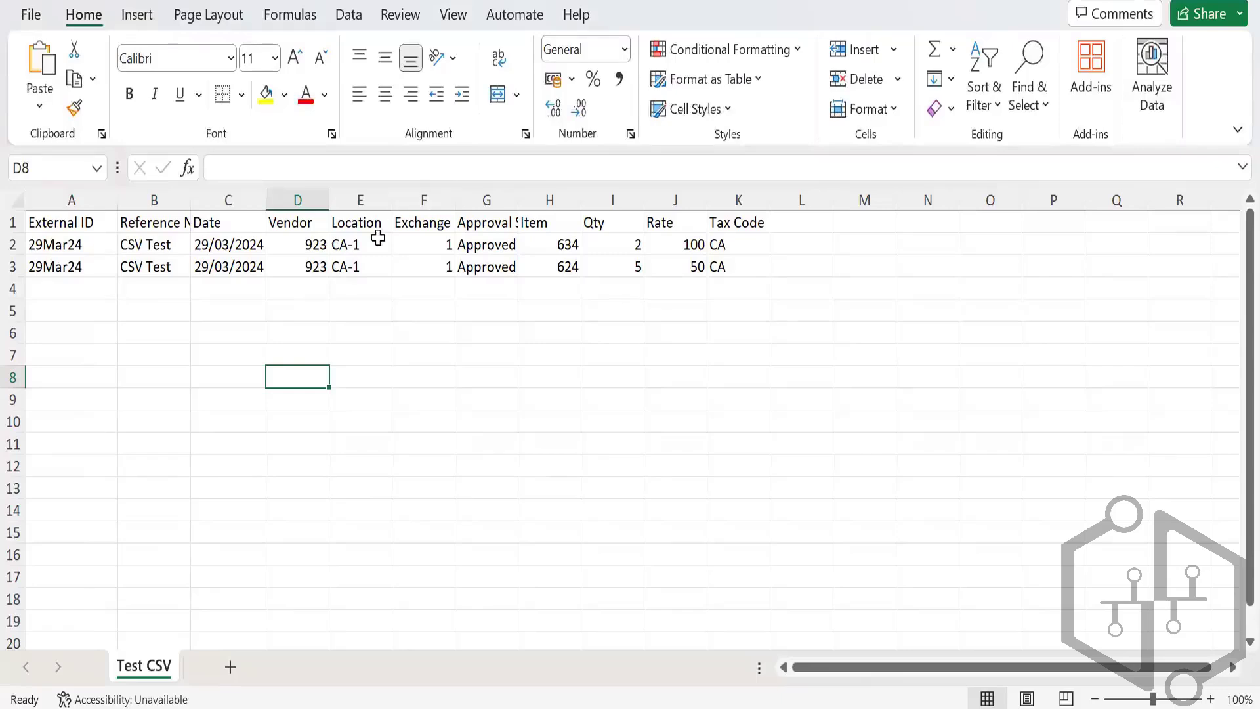
left_click(355, 191)
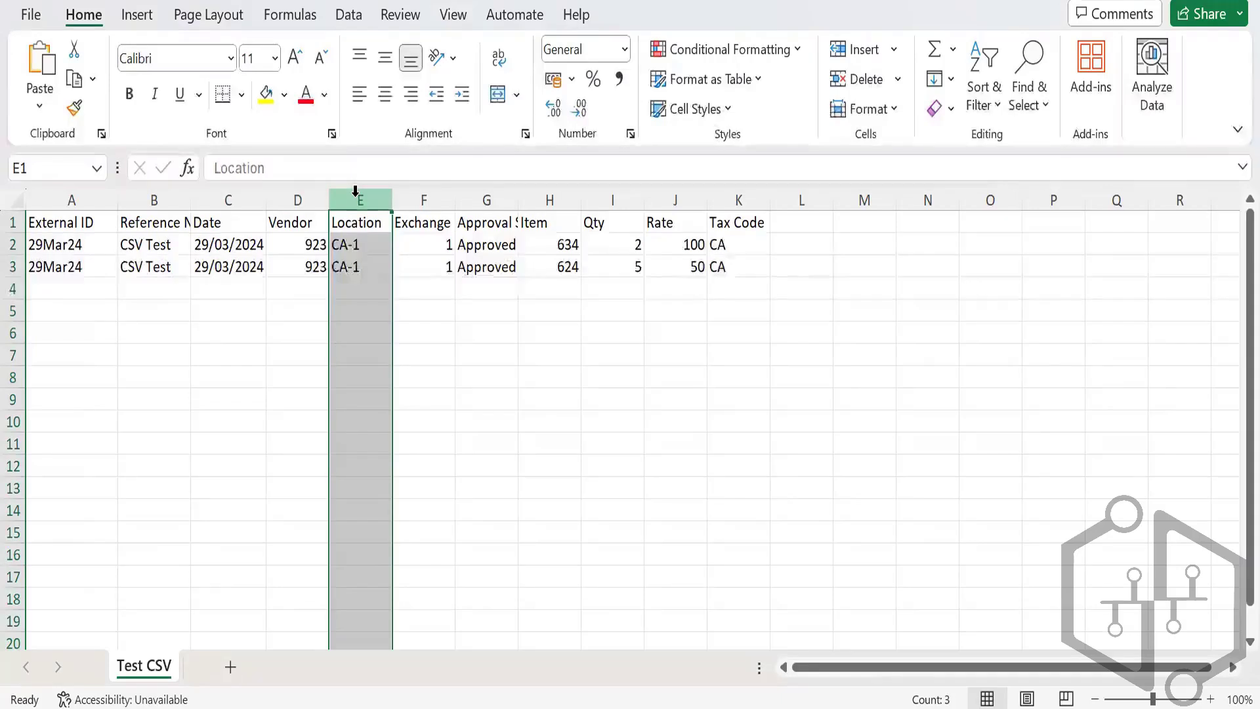
key("ctrl+shift+plus")
key("Down")
key("Up")
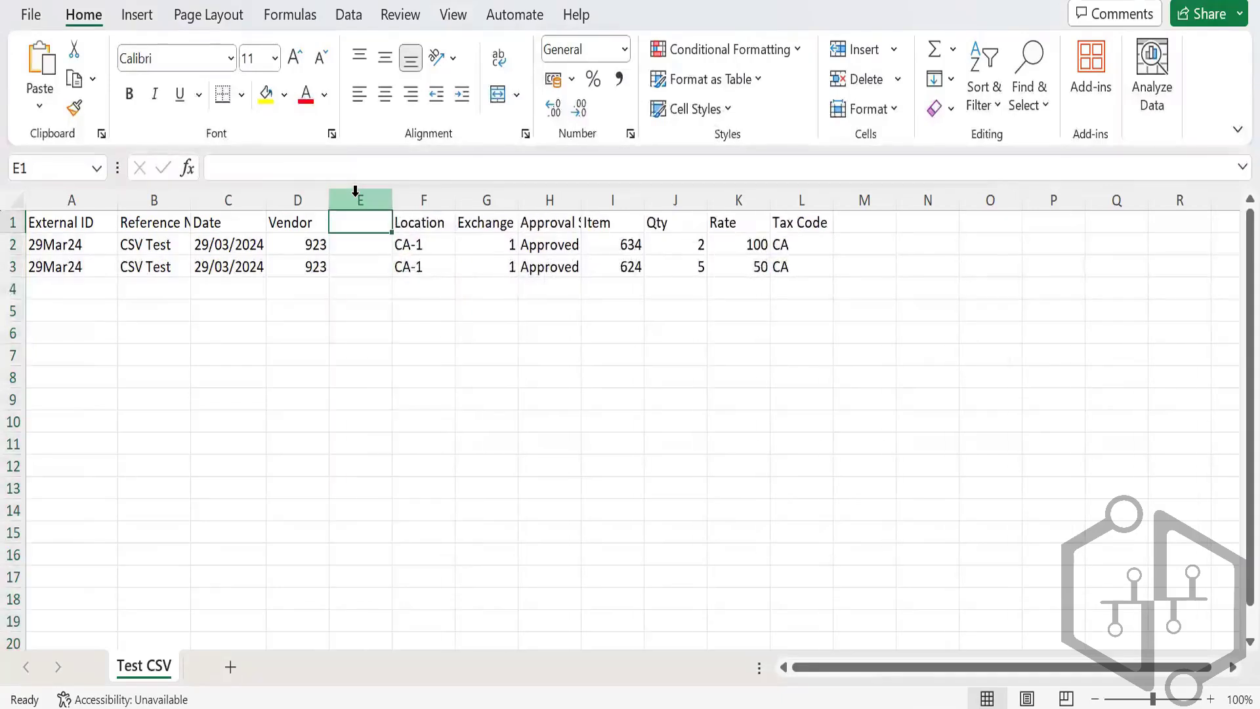
type("Subsi")
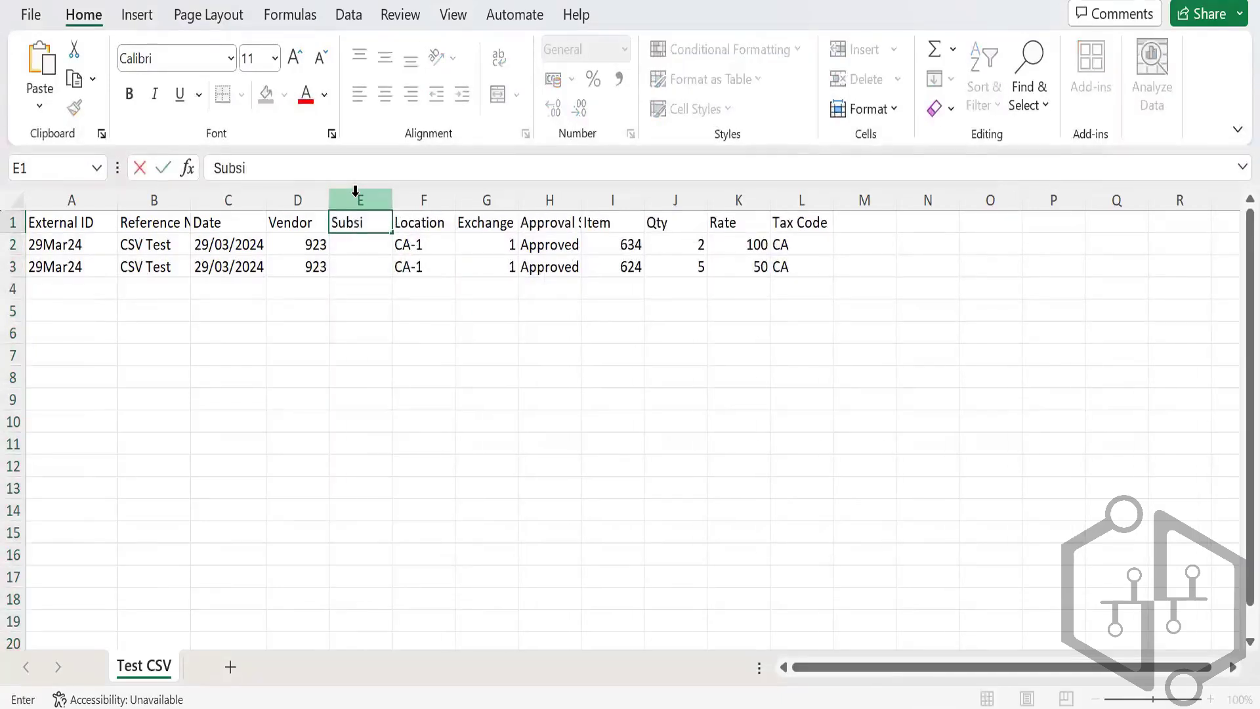
type("diary")
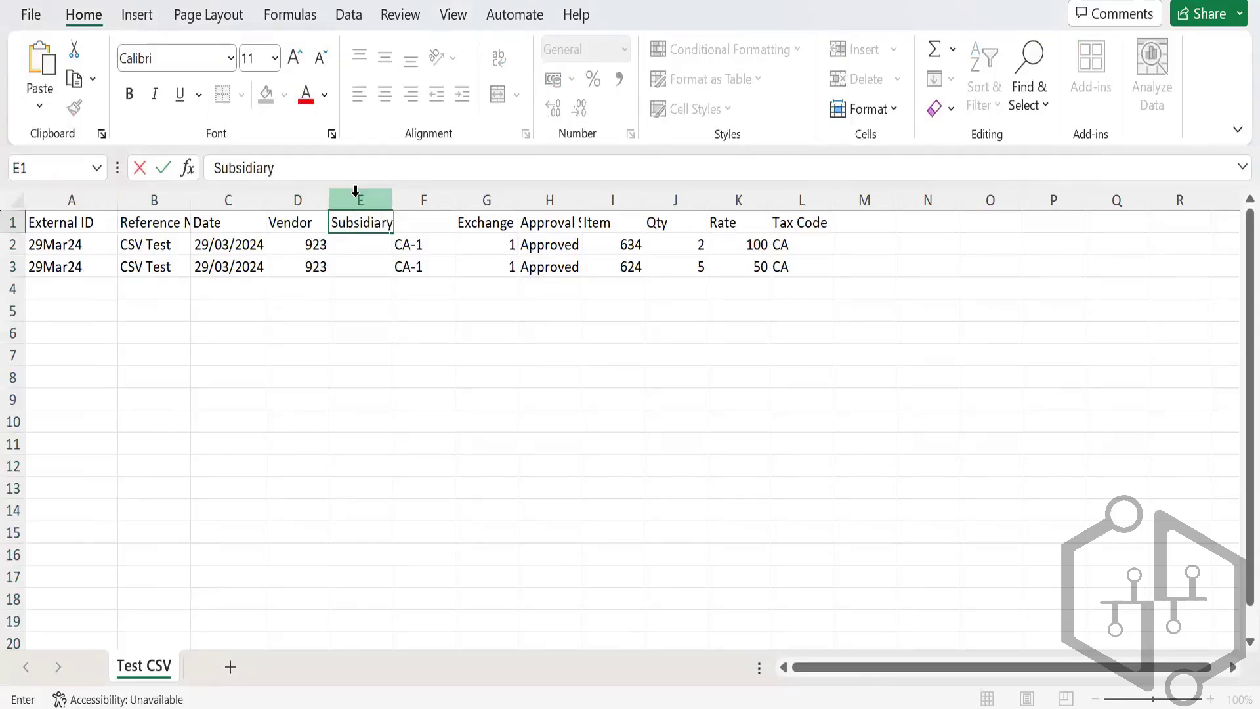
key("Return")
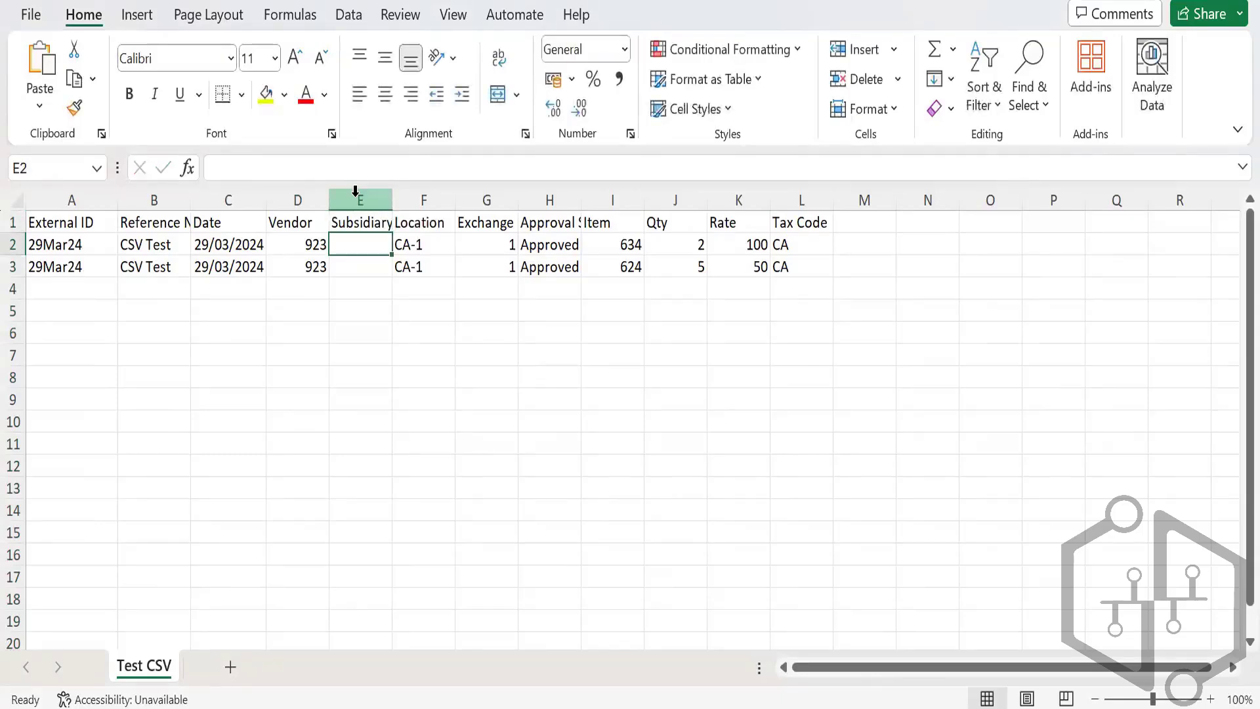
Step: Select both bill date cells, C2:C3, in the Date column
key("Down")
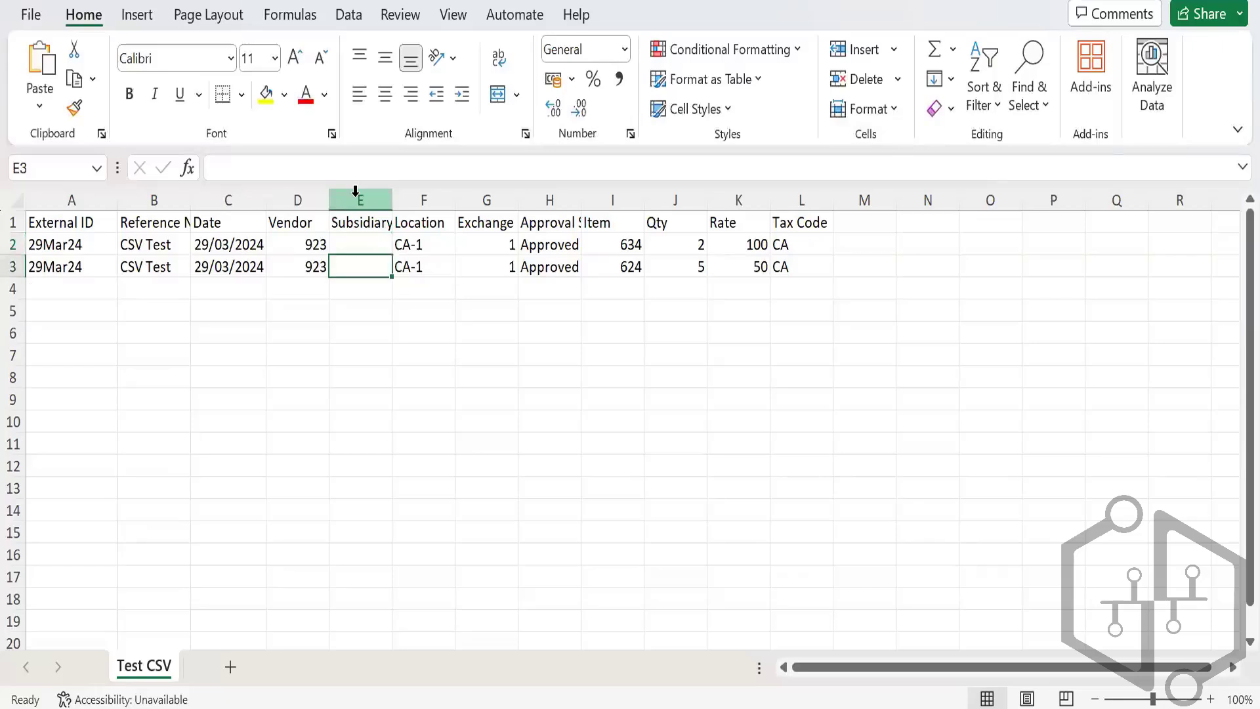
key("Left")
key("Left")
key("Up")
key("shift+Down")
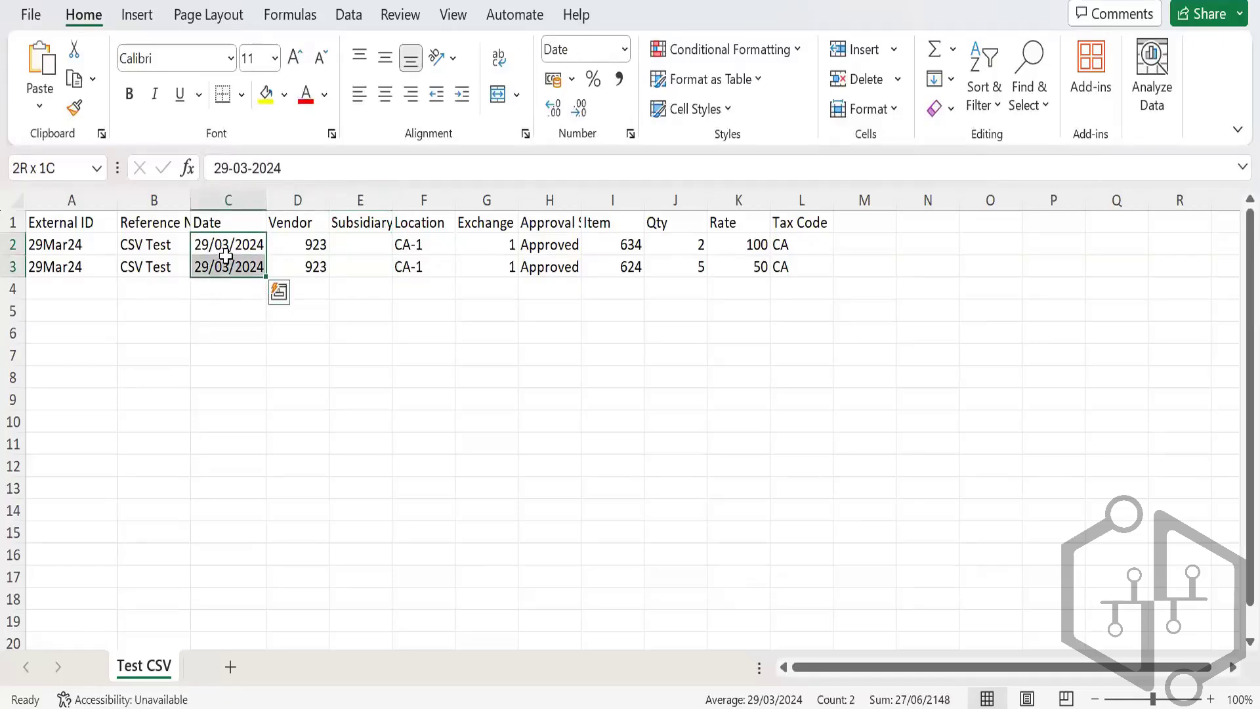
left_click(227, 259)
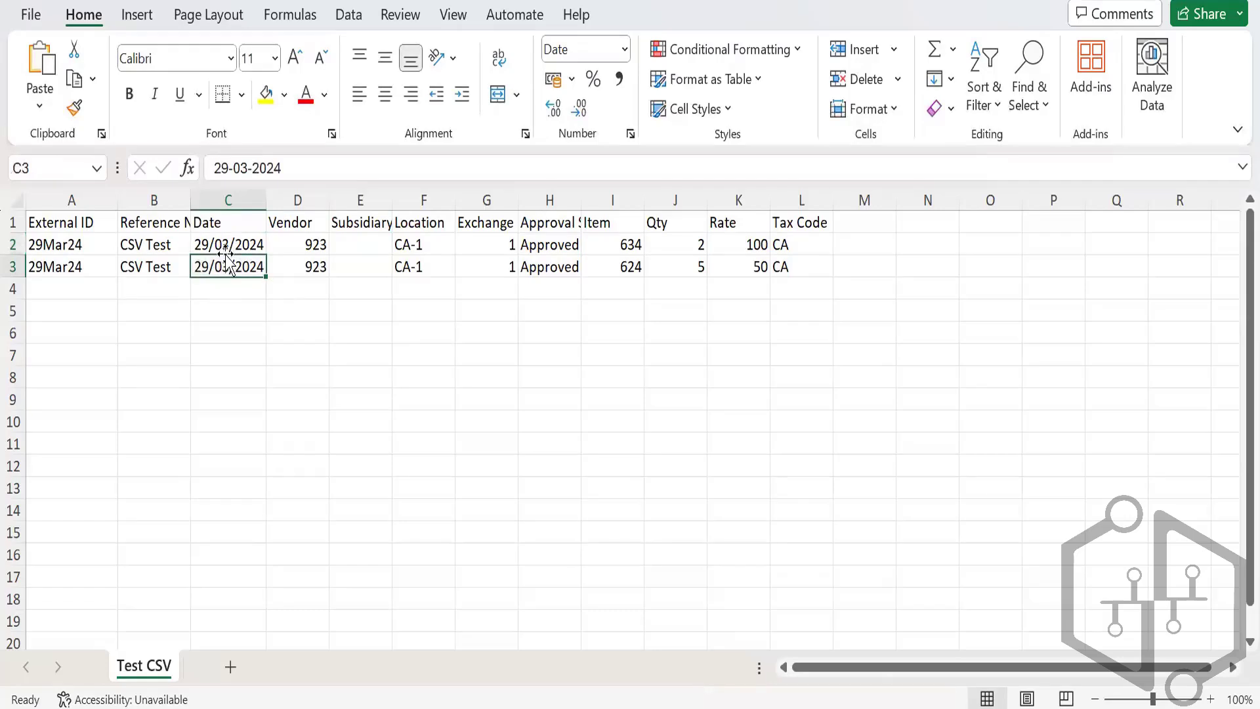
left_click(225, 238)
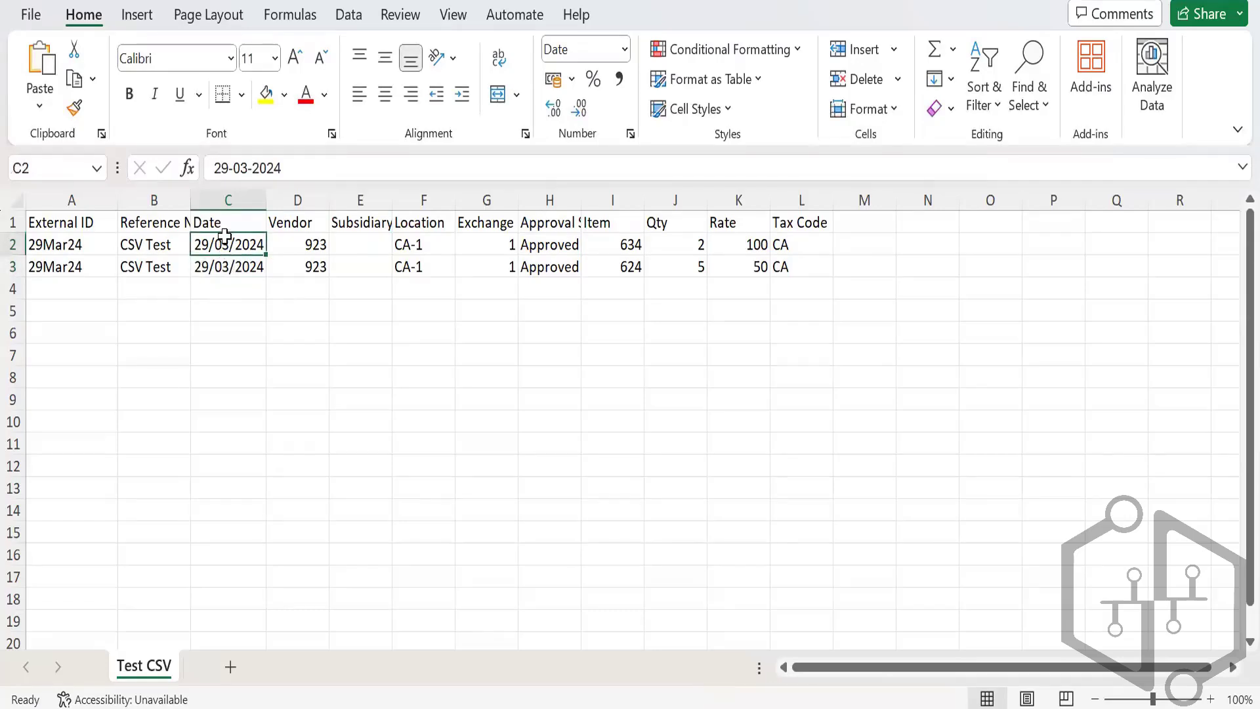
key("shift+Down")
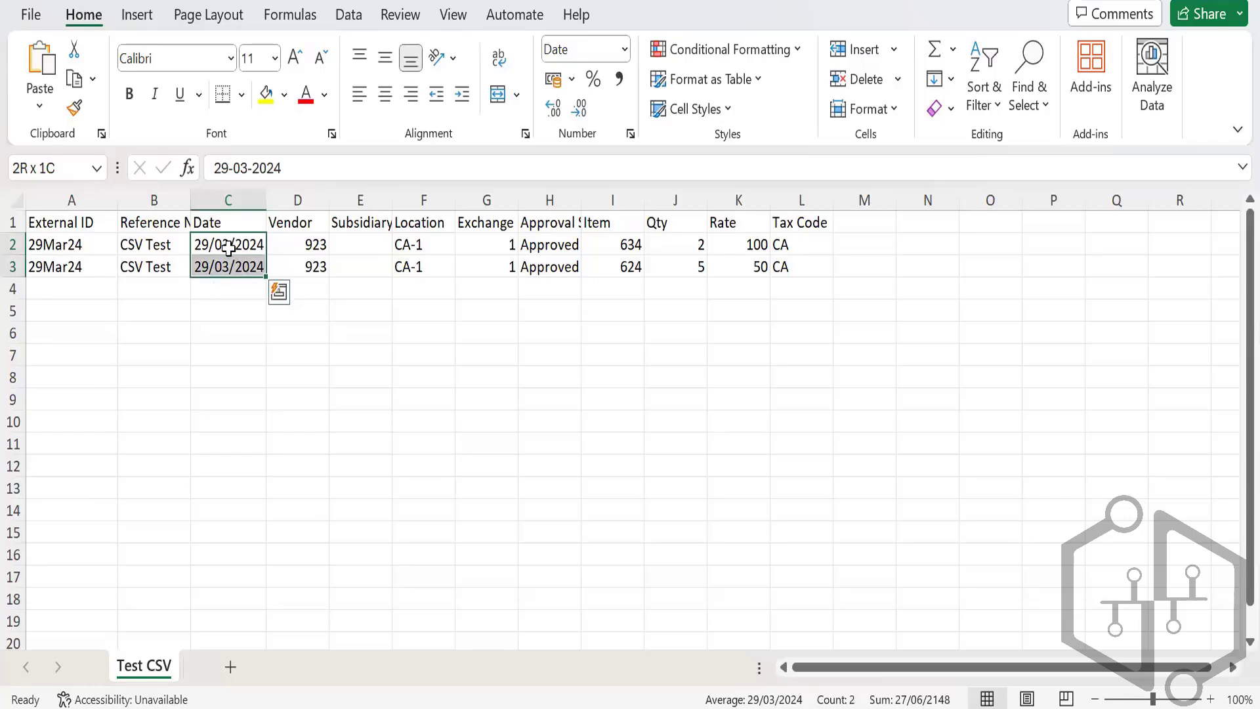
Step: Apply the custom number format mm/dd/yyyy so both dates read 03/29/2024
right_click(238, 277)
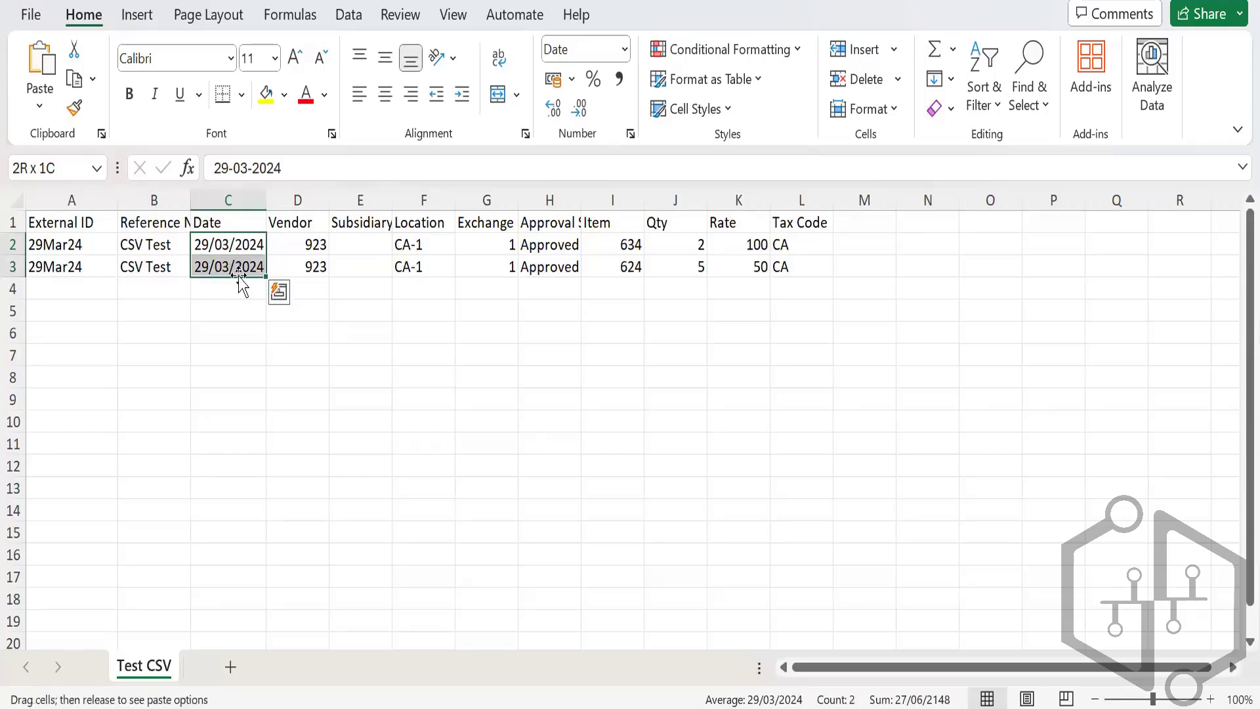
right_click(238, 277)
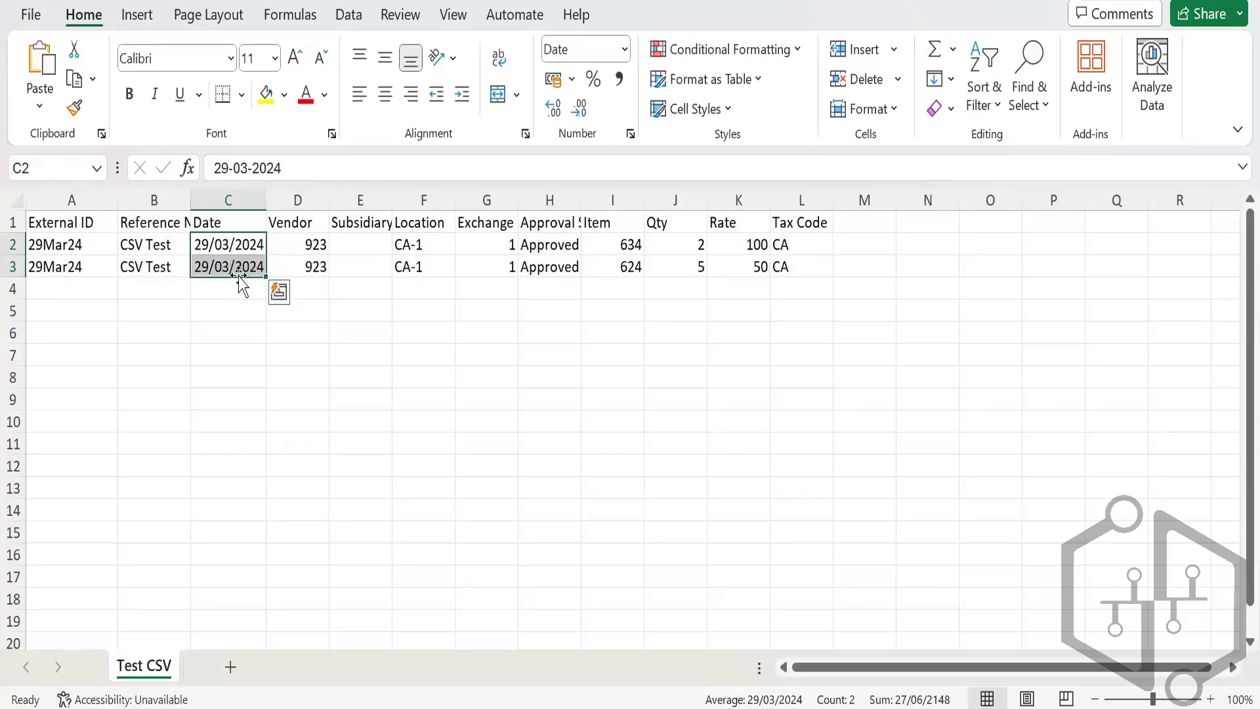
right_click(231, 256)
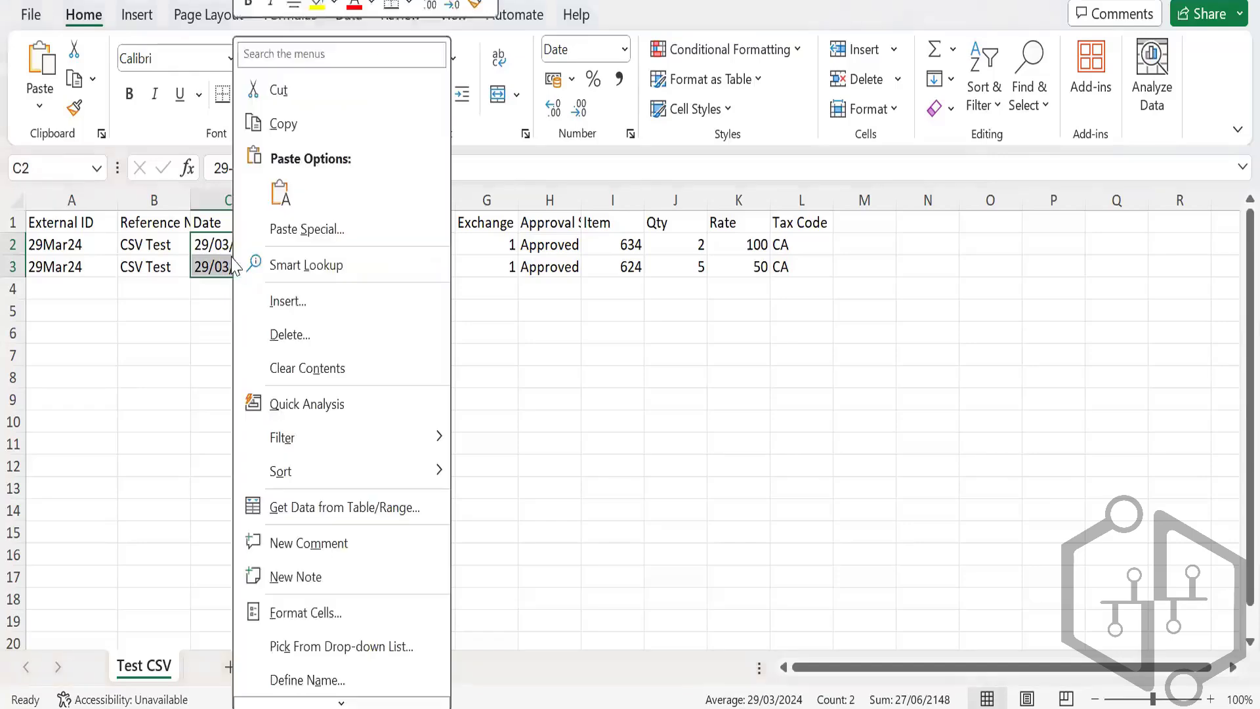
left_click(353, 610)
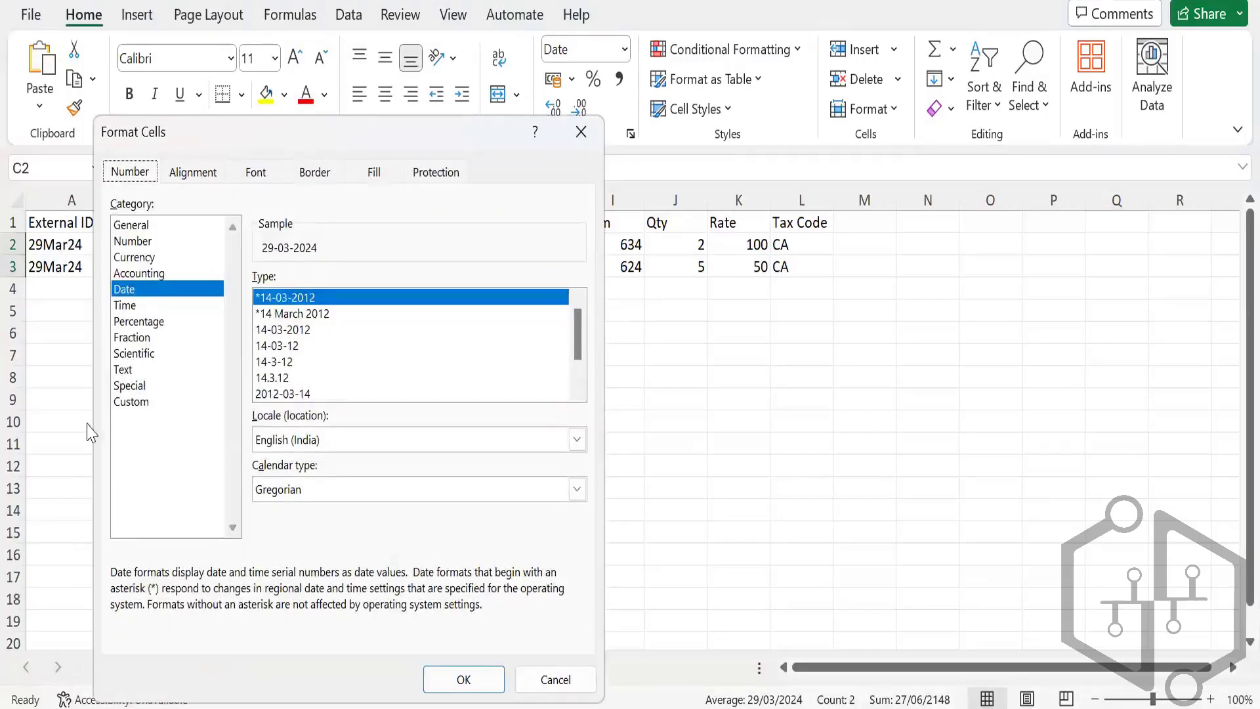
left_click(150, 405)
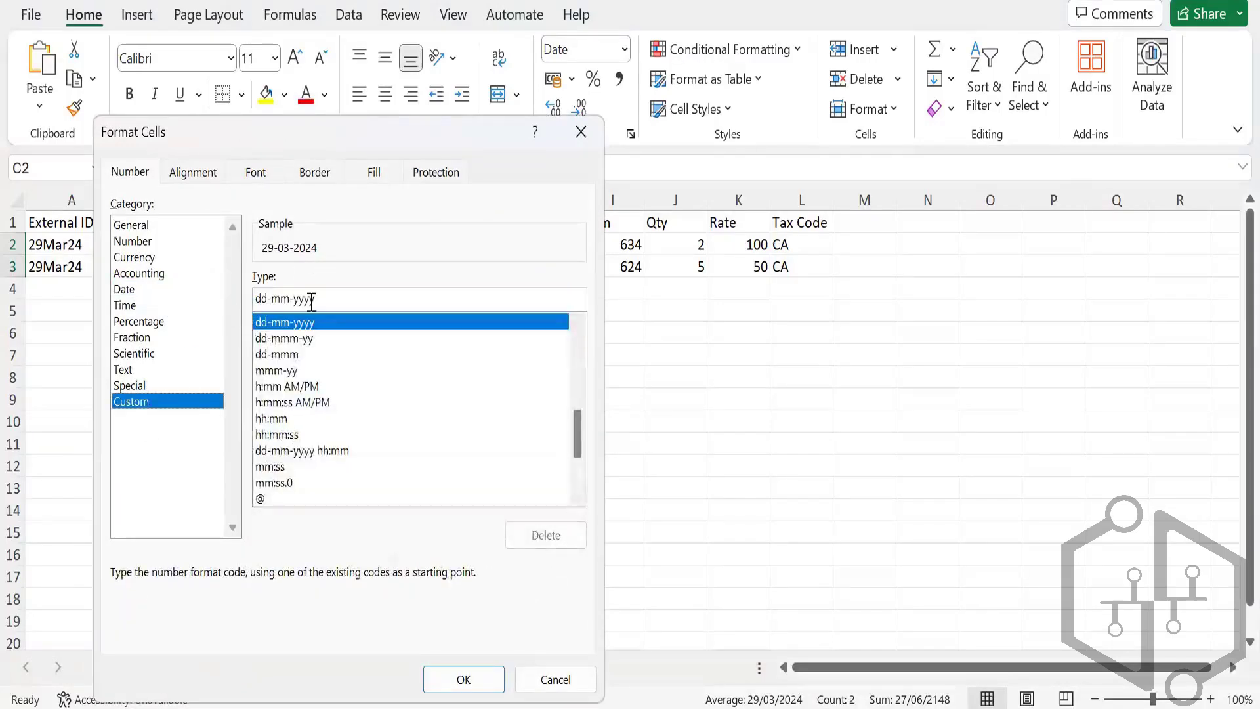
left_click_drag(321, 298, 263, 299)
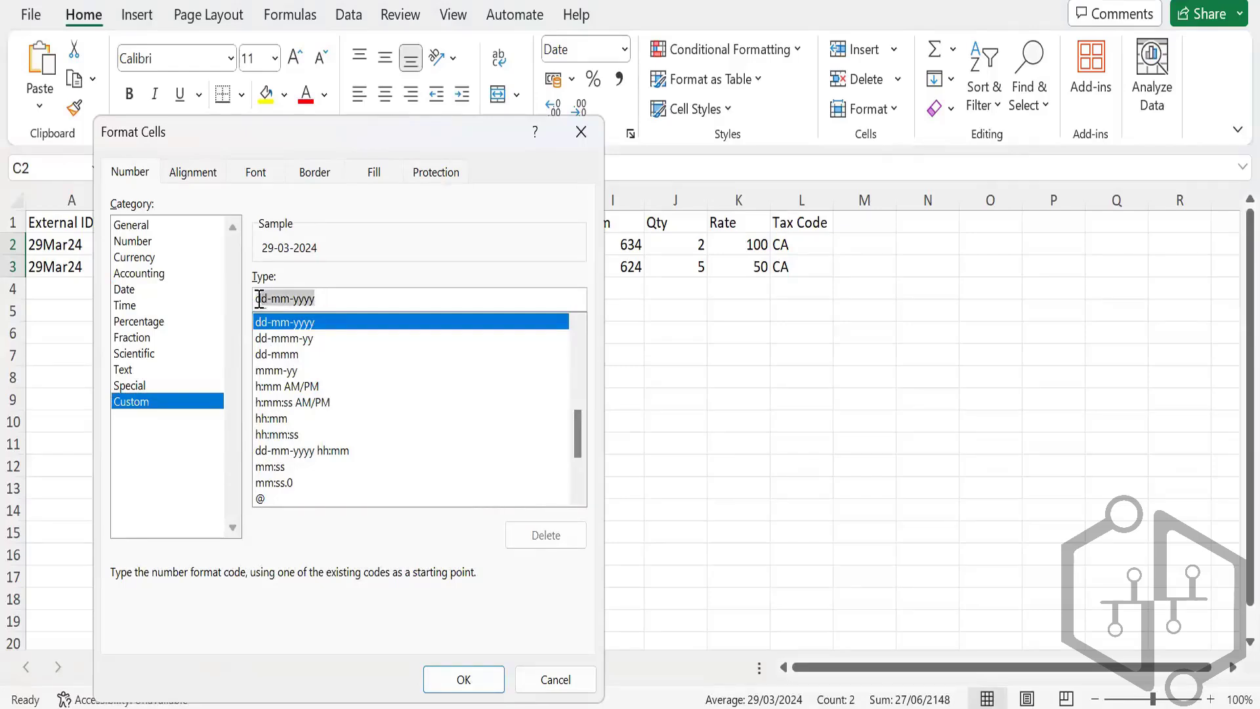
type("mm/dd")
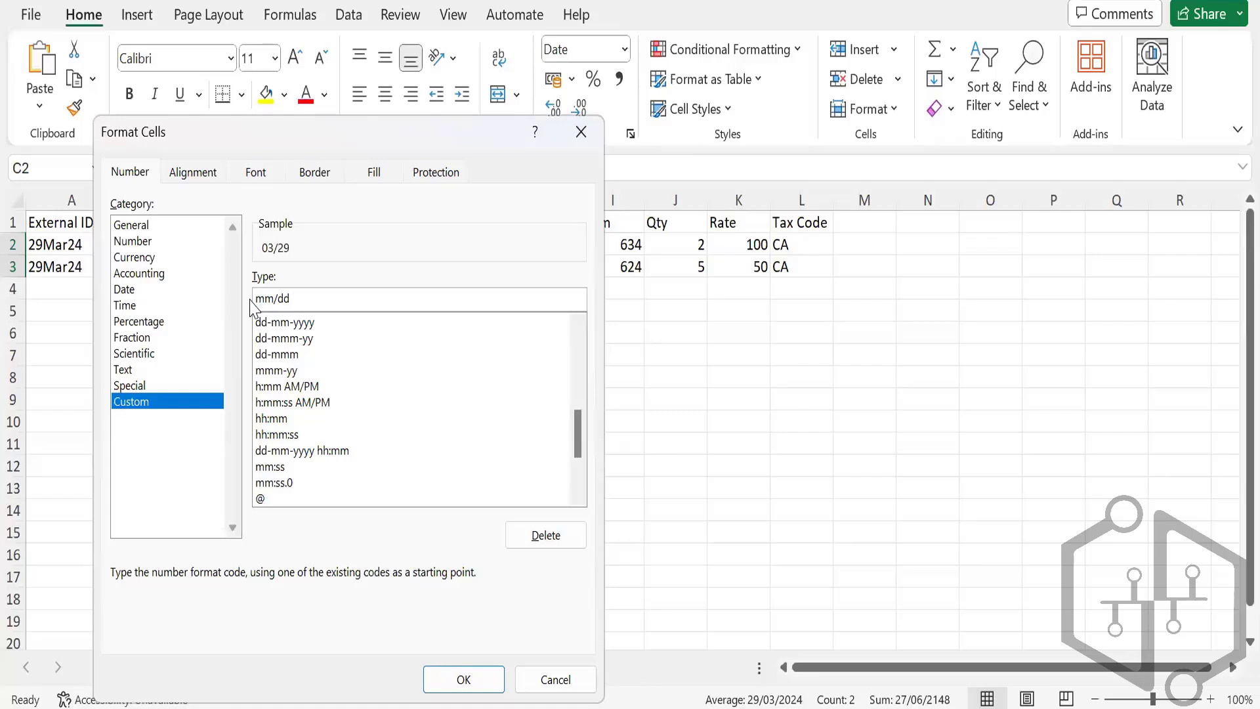
type("/yyyy")
key("Return")
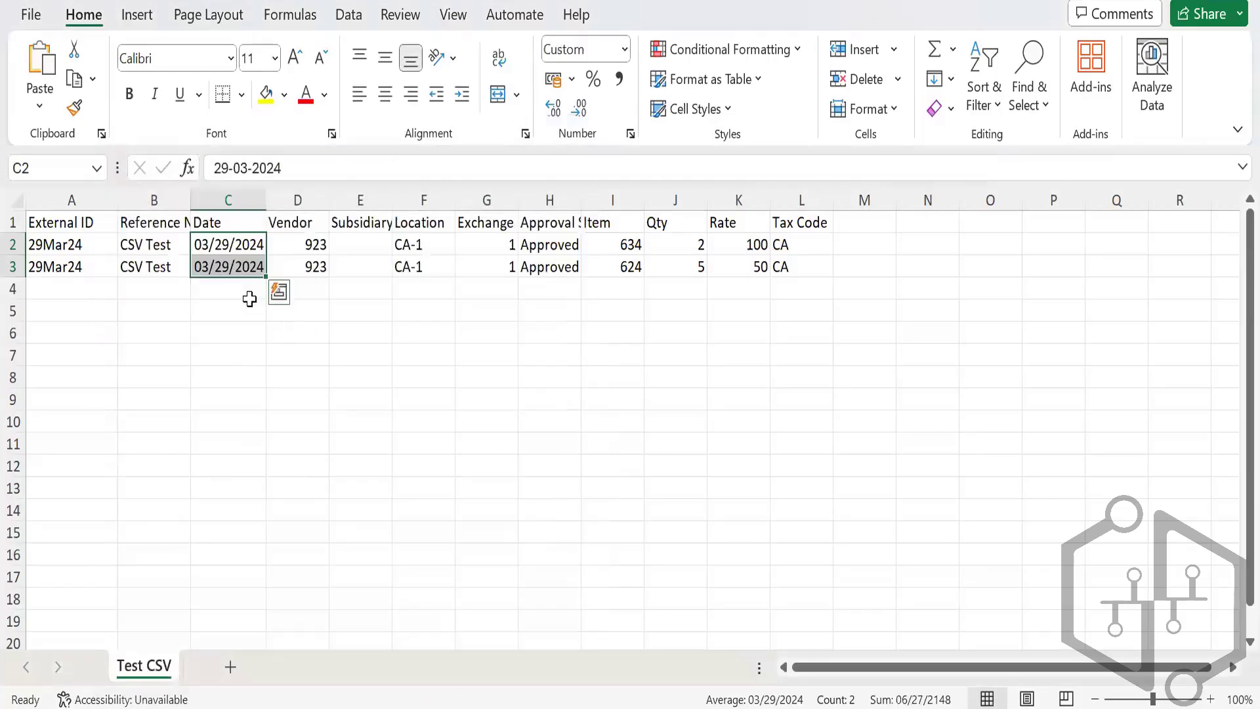
Step: Paste BK Canada into cell E2, then enter BK Canada in the NetSuite bill's Subsidiary field
left_click(357, 242)
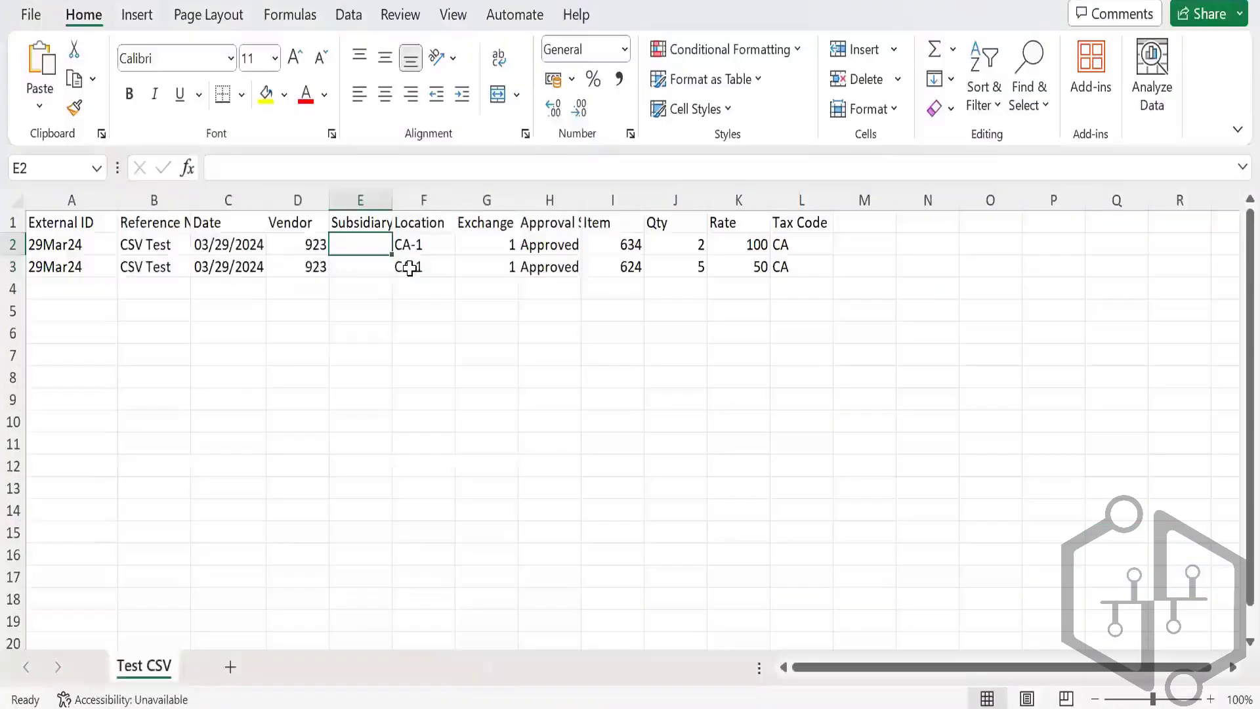
type("BK Canada")
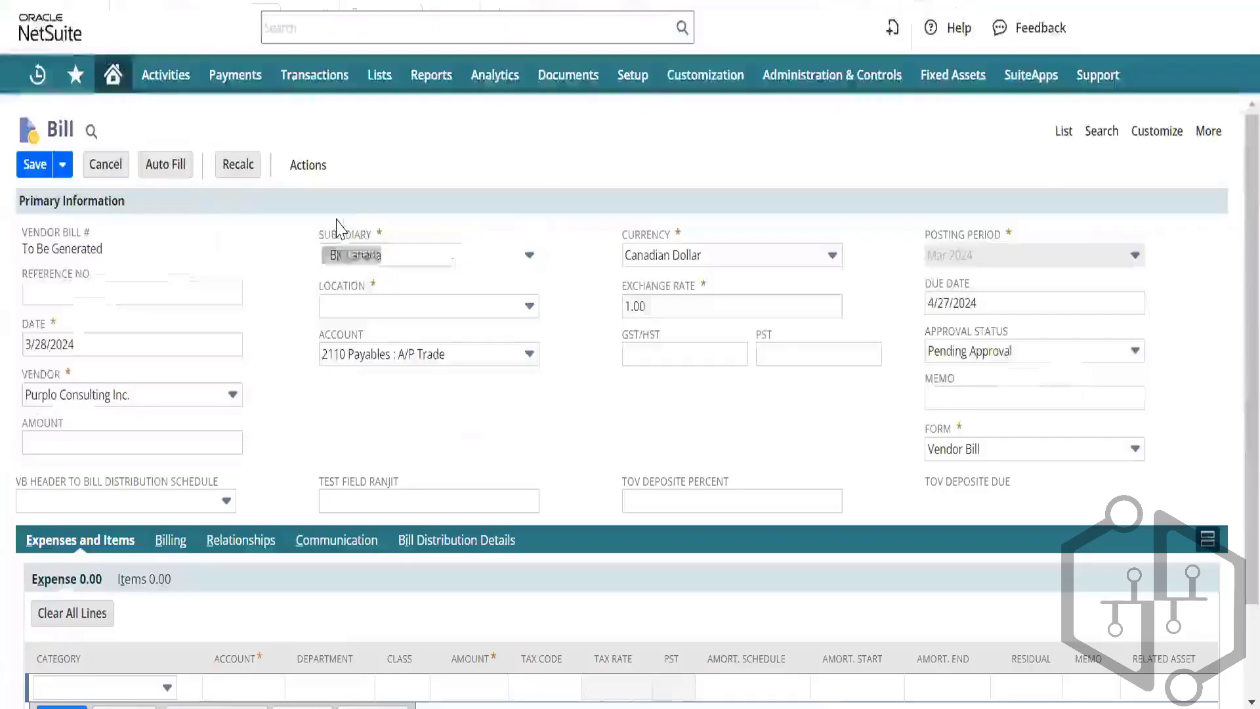
left_click(380, 248)
type("BK Canada")
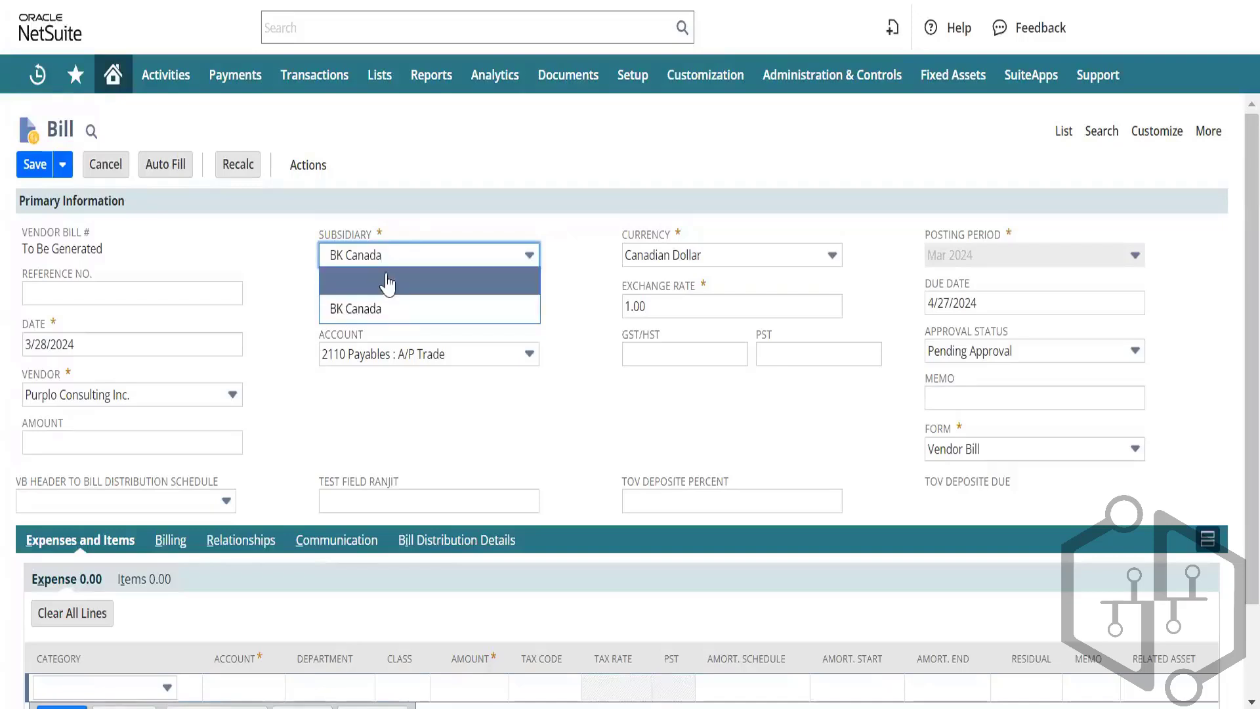
Step: Confirm BK Canada as the bill's subsidiary and open Setup > Company > Subsidiaries in a new tab
left_click(555, 261)
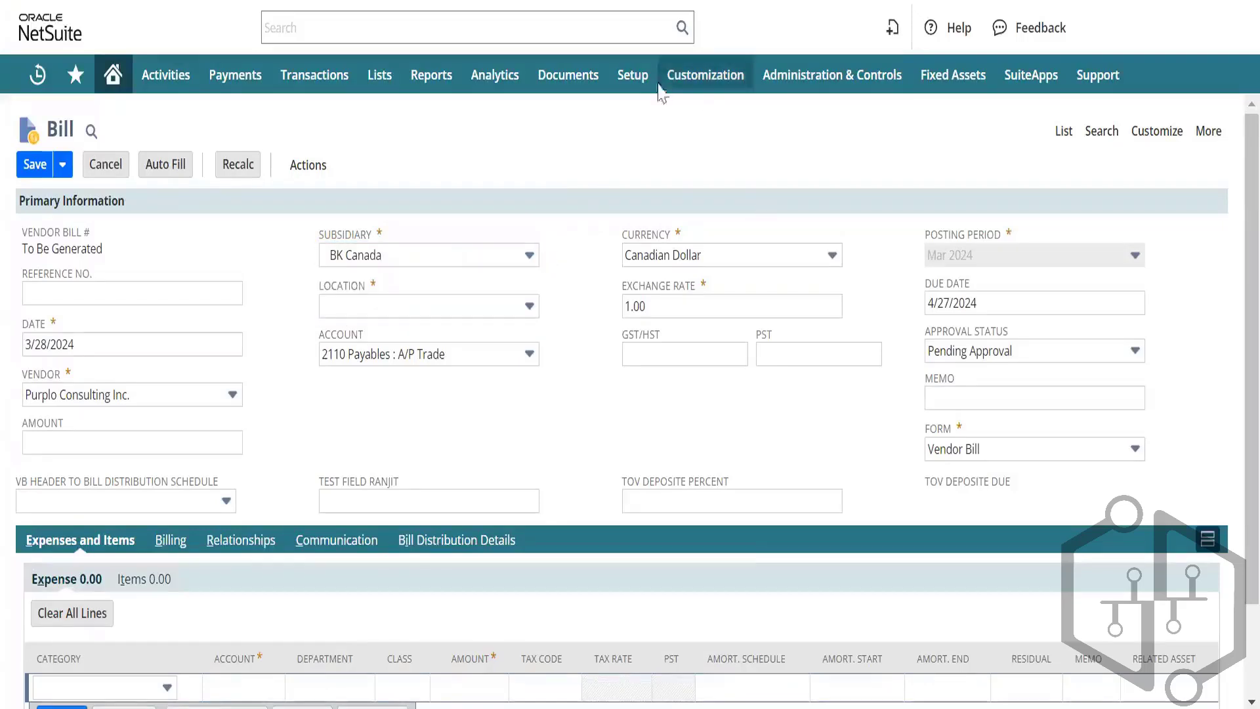
mouse_move(634, 84)
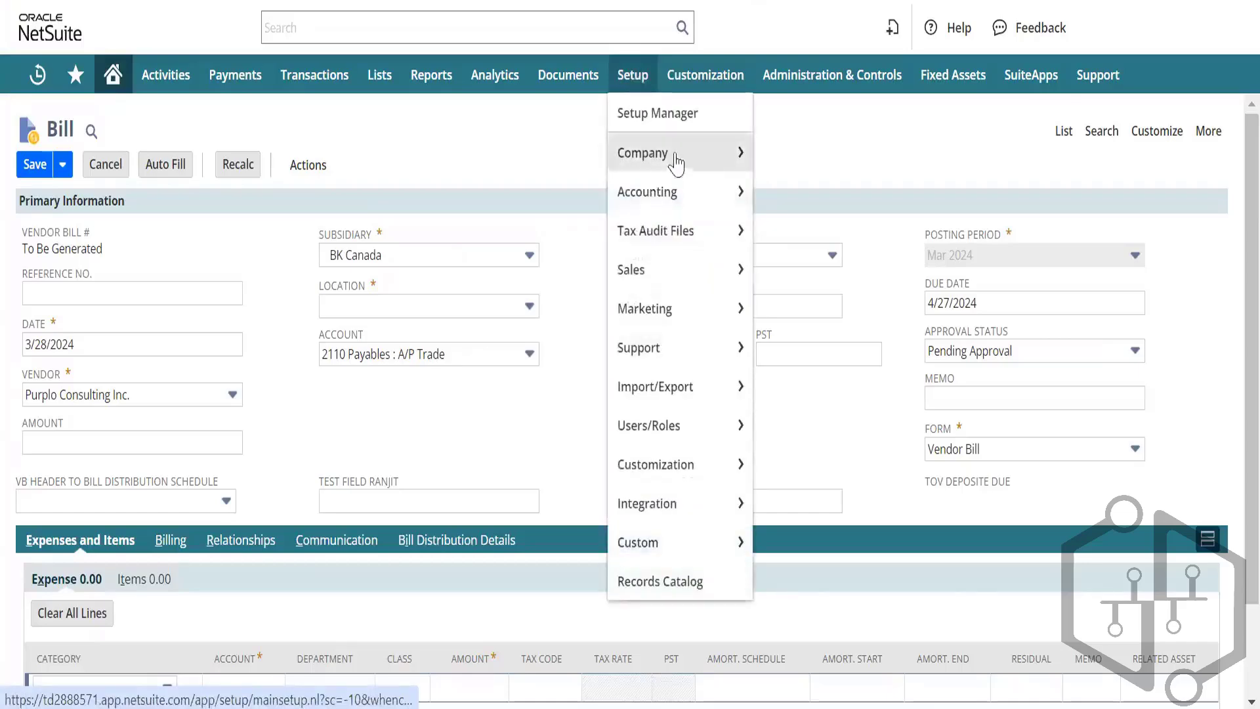
mouse_move(675, 161)
scroll(822, 318, "down", 10)
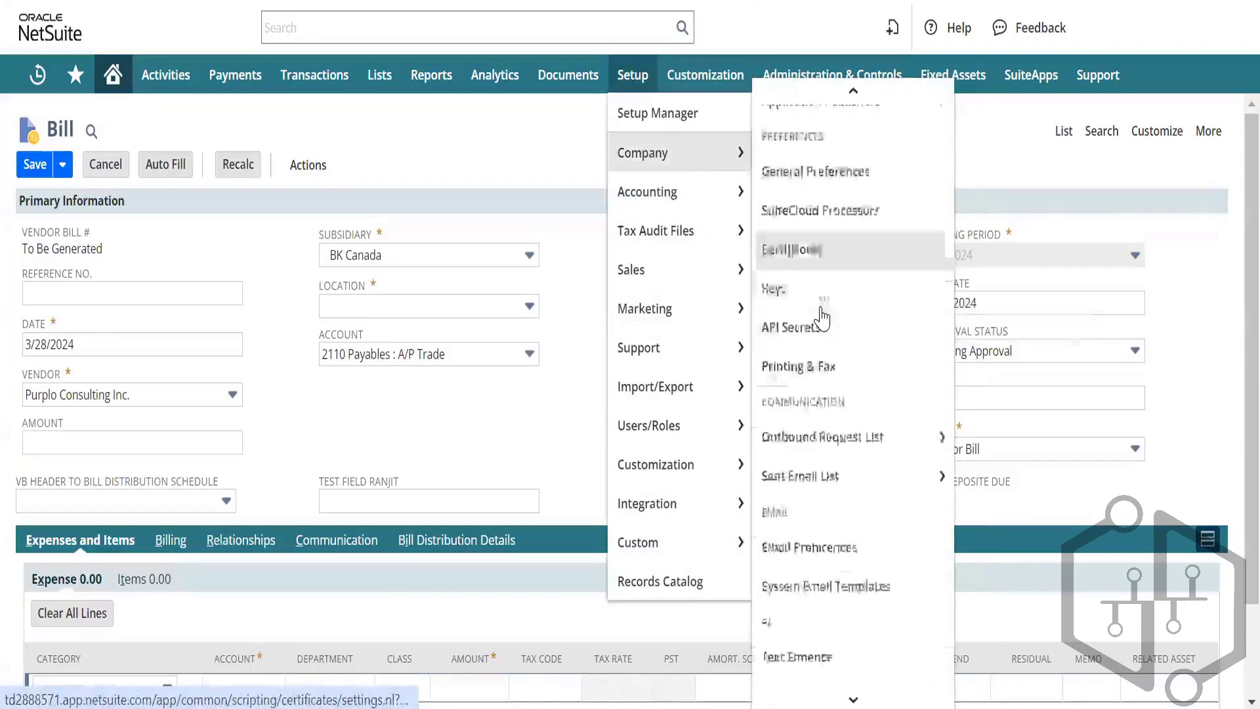
mouse_move(914, 372)
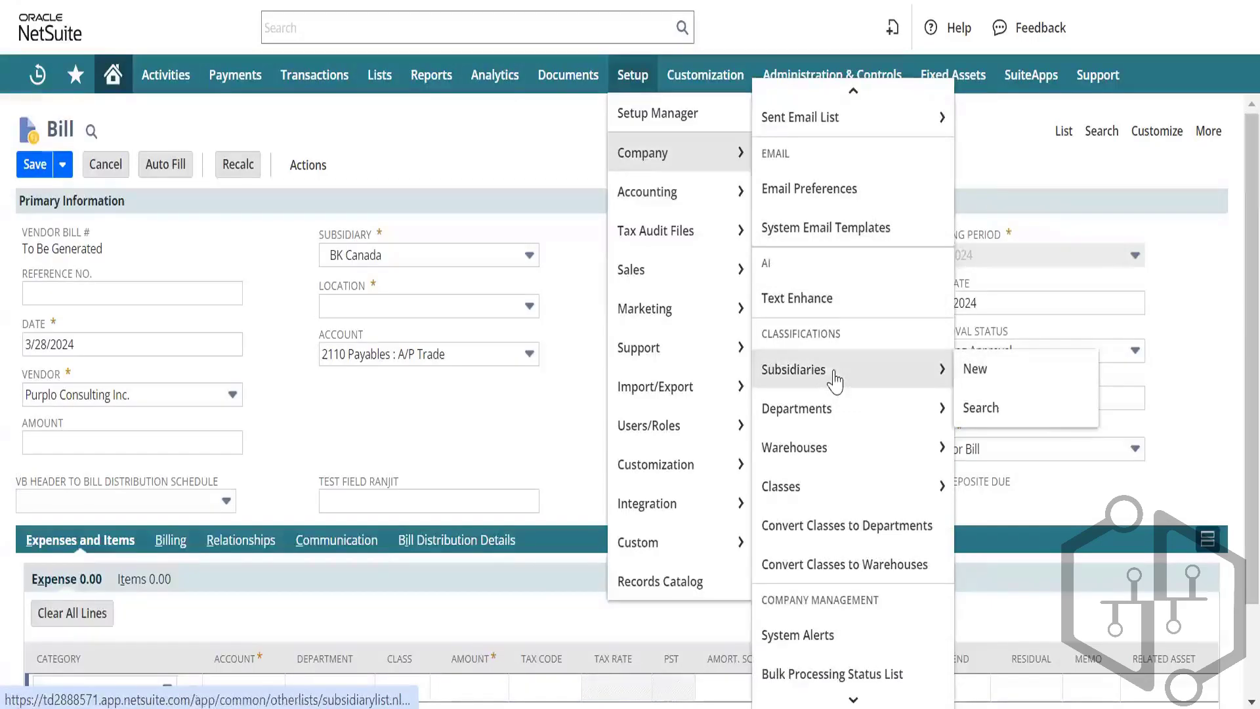
right_click(836, 379)
left_click(882, 404)
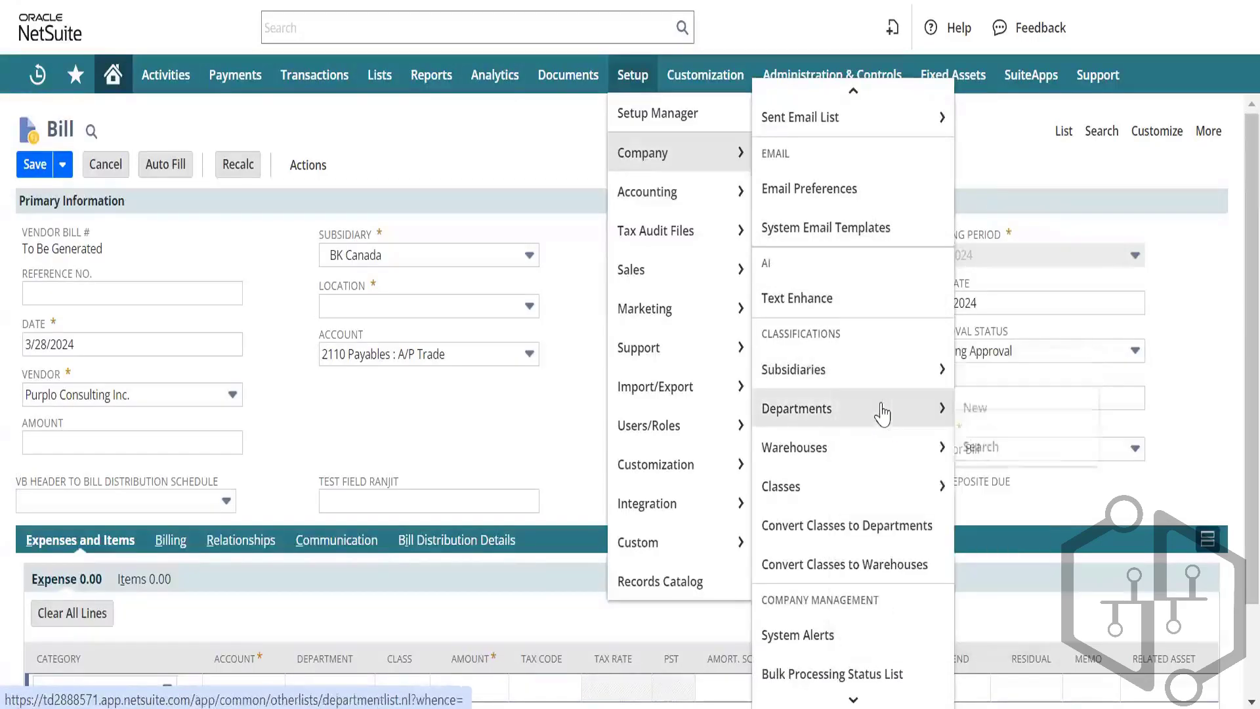
key("ctrl+Tab")
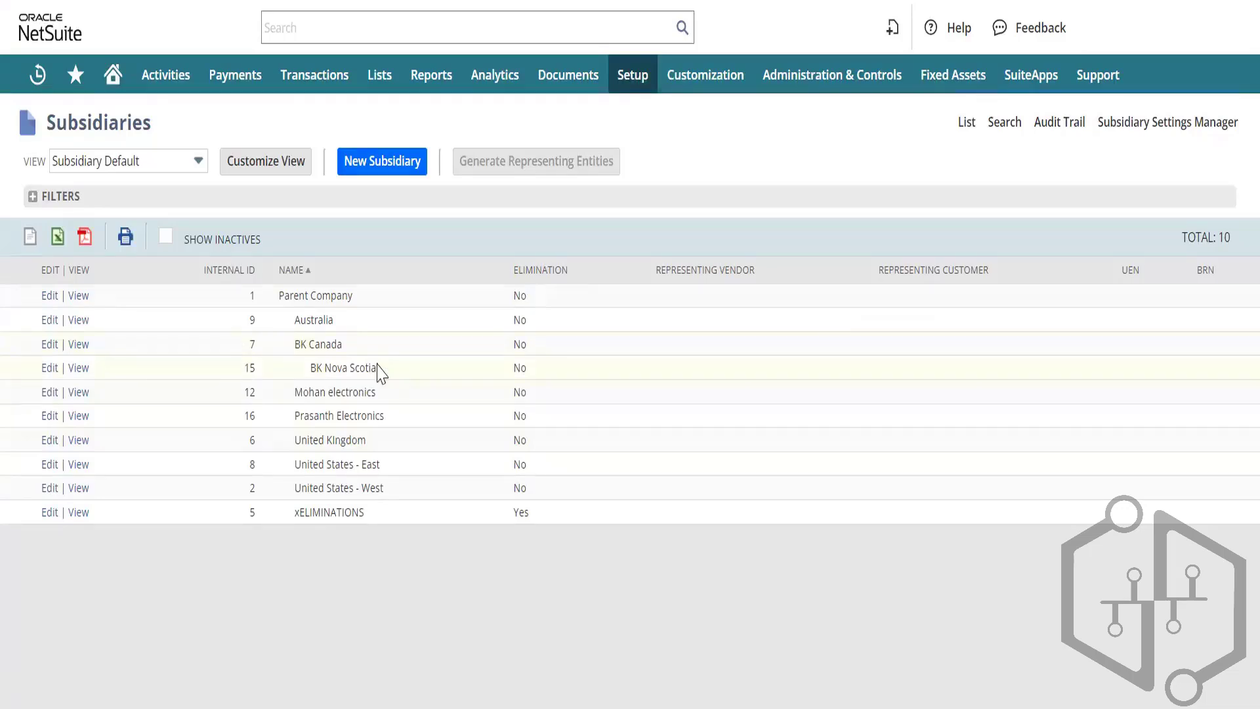
Step: Enter BK Canada's internal ID 7 in Subsidiary cells E2 and E3, then return to NetSuite
key("alt+Tab")
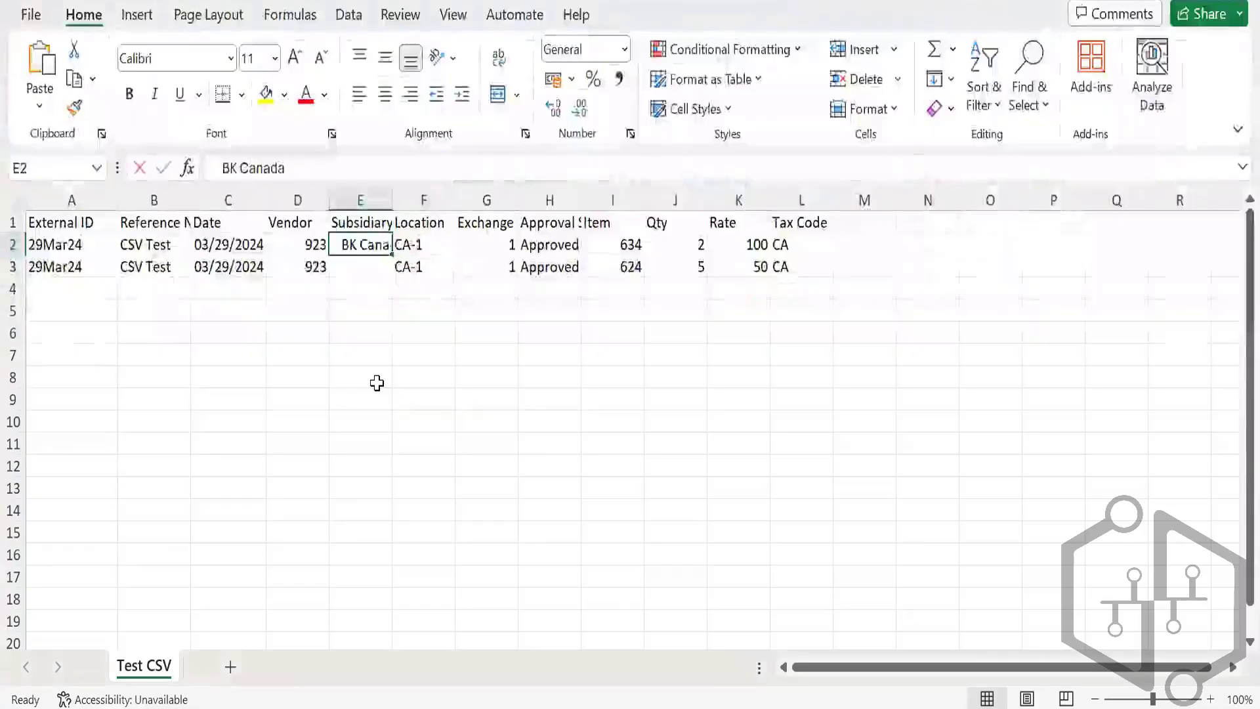
type("7")
key("Return")
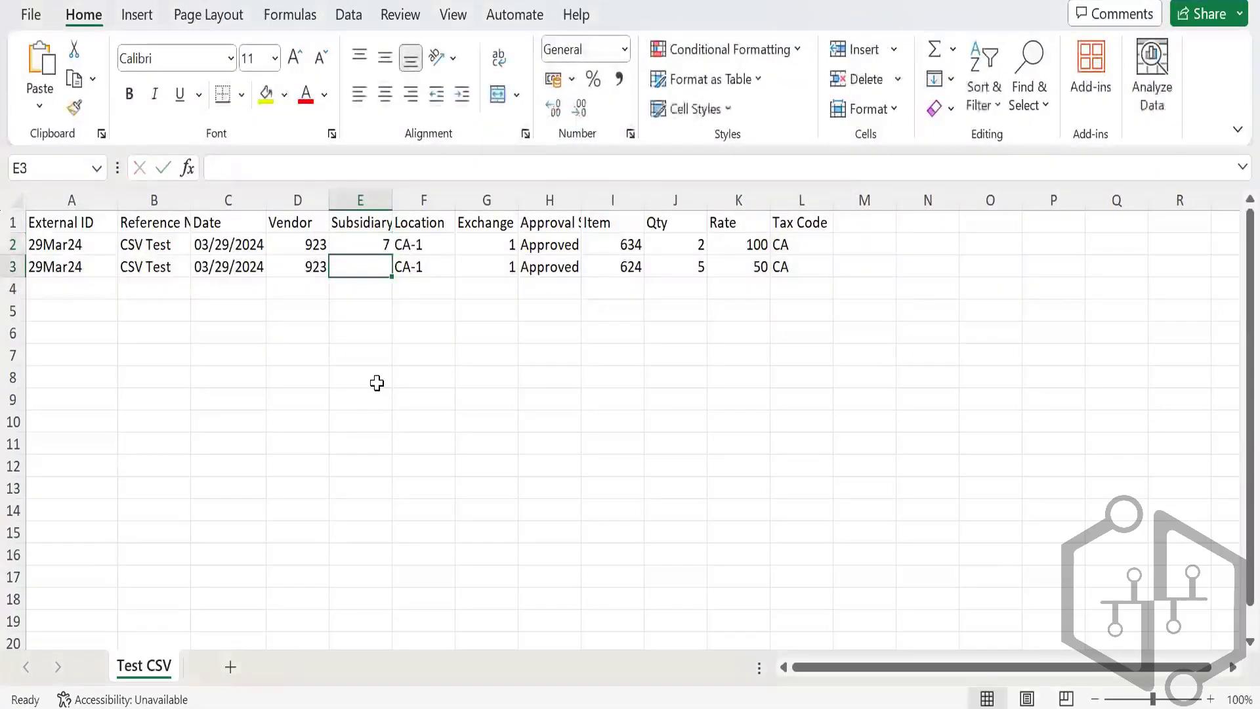
type("7")
key("Up")
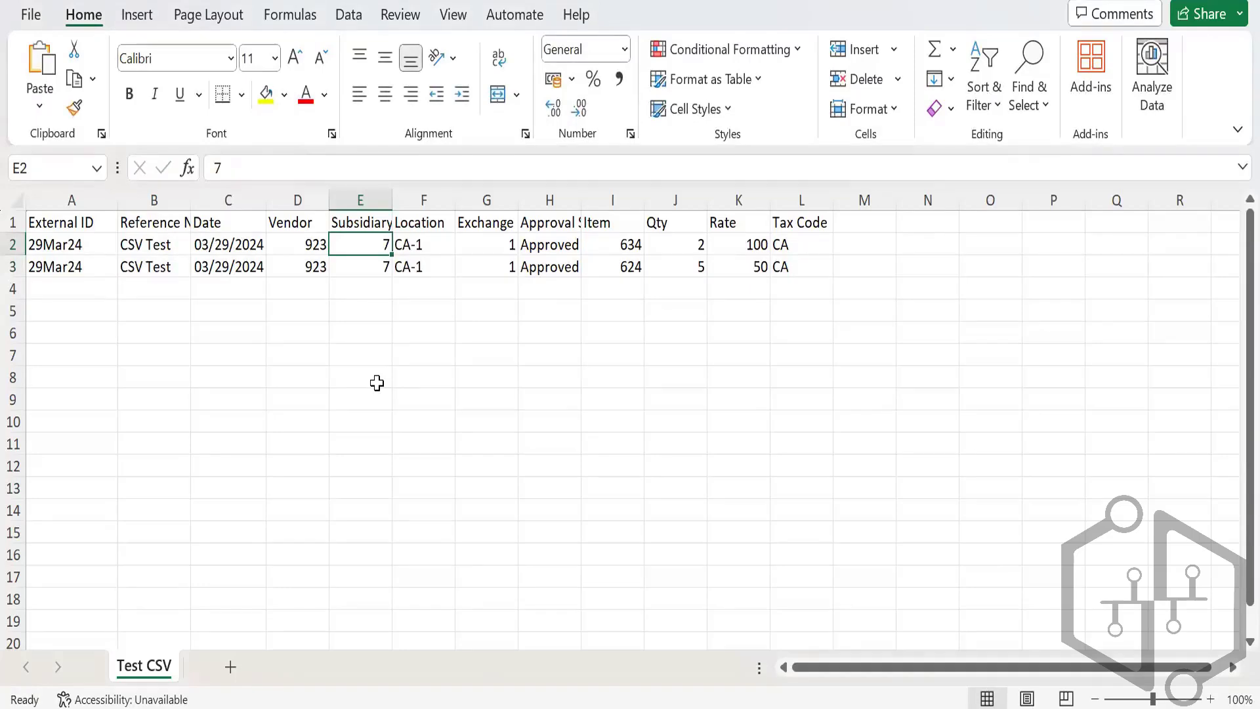
key("alt+Tab")
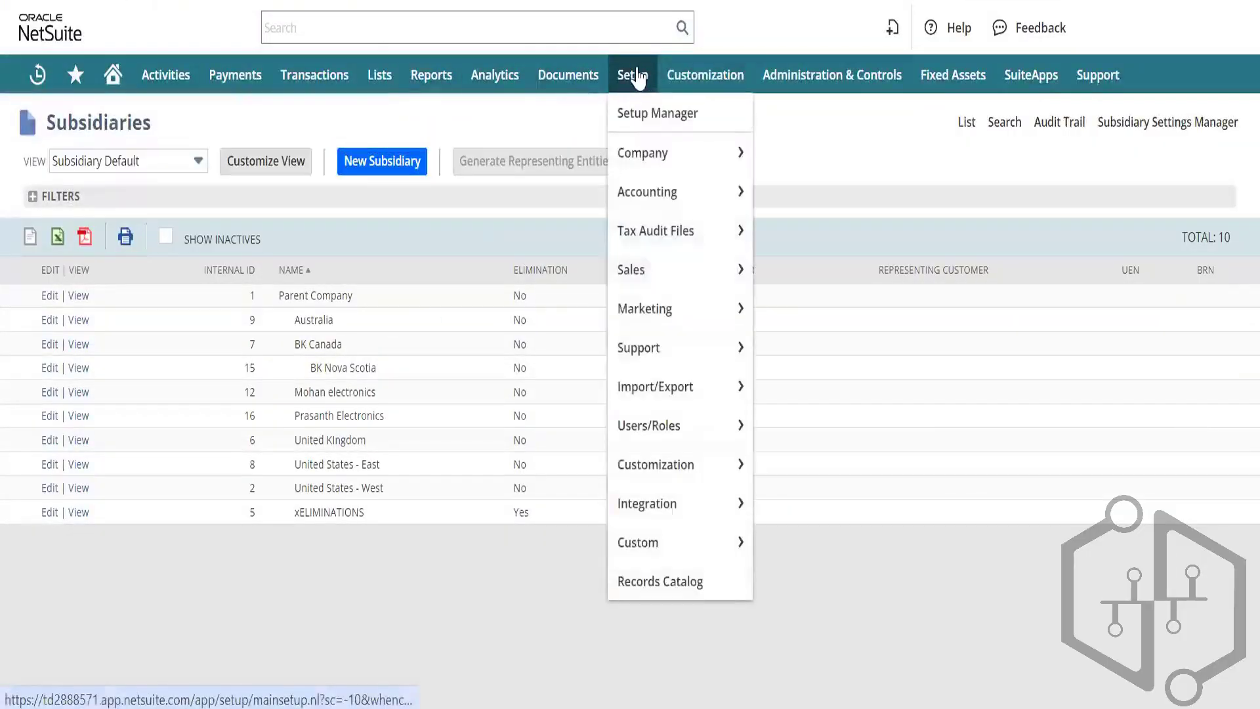
Step: Open the saved vendor bill CSV import, upload Test CSV.csv, and advance to Field Mapping
mouse_move(683, 393)
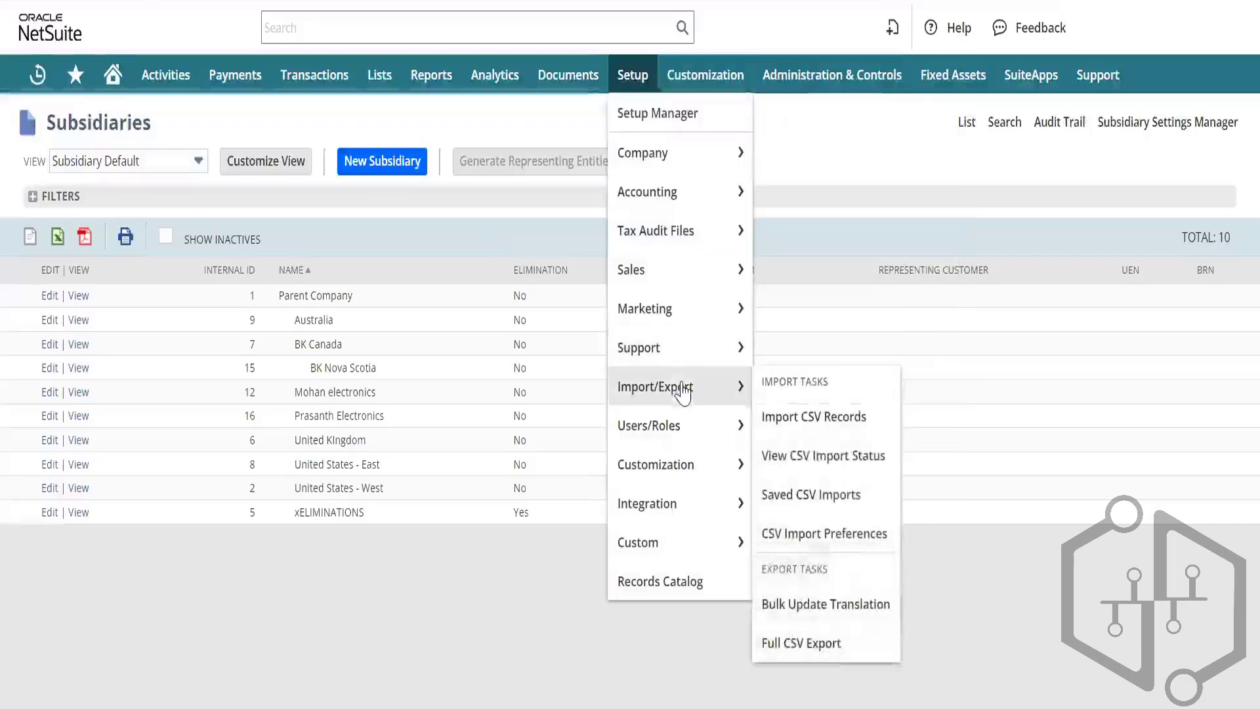
left_click(827, 497)
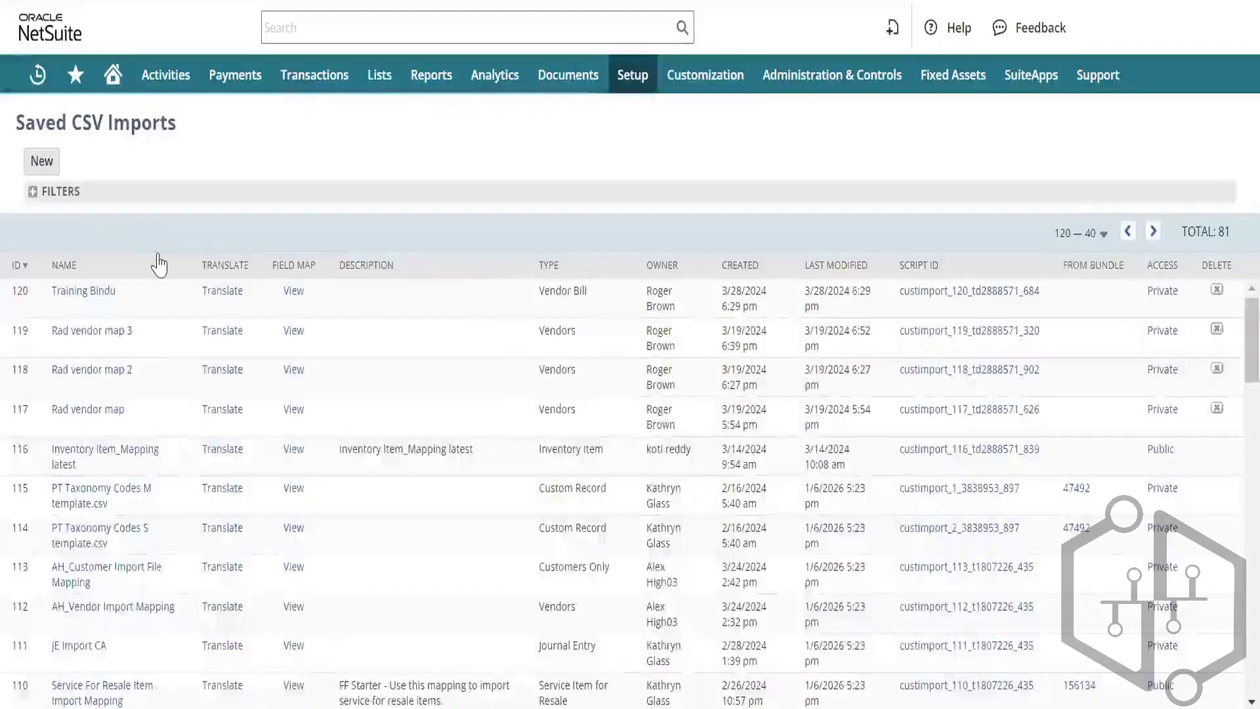
left_click(80, 293)
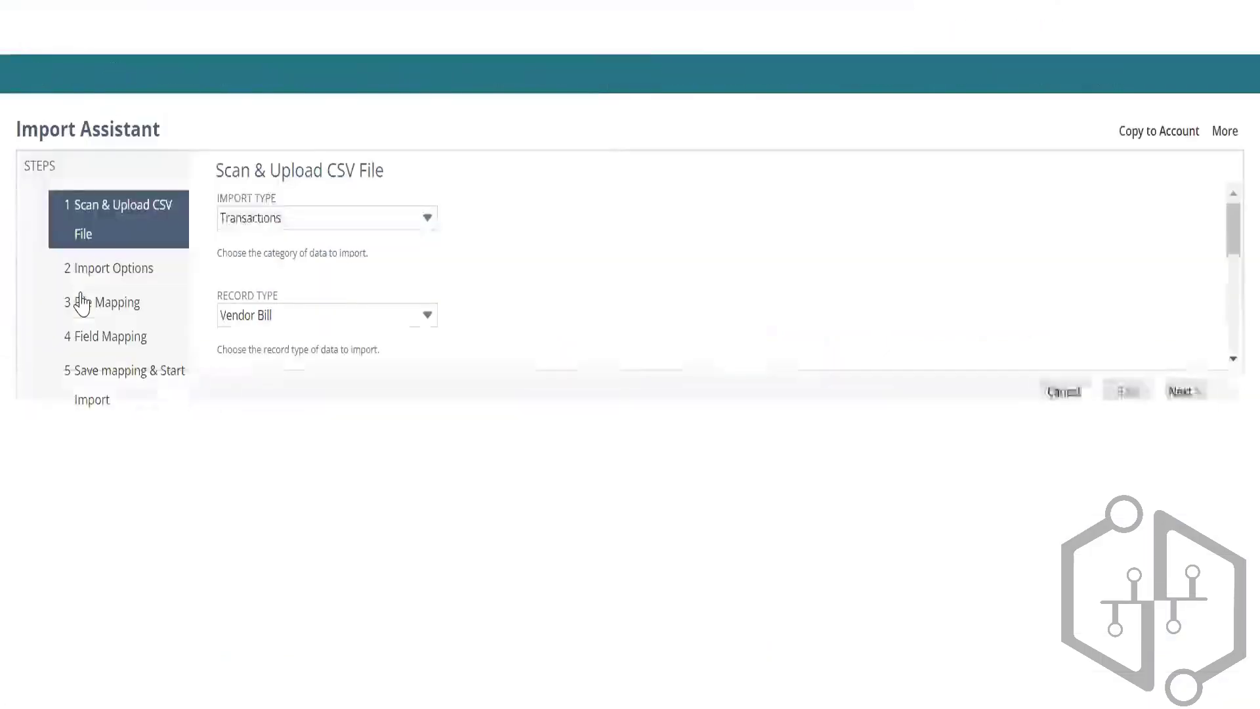
scroll(513, 387, "down", 1)
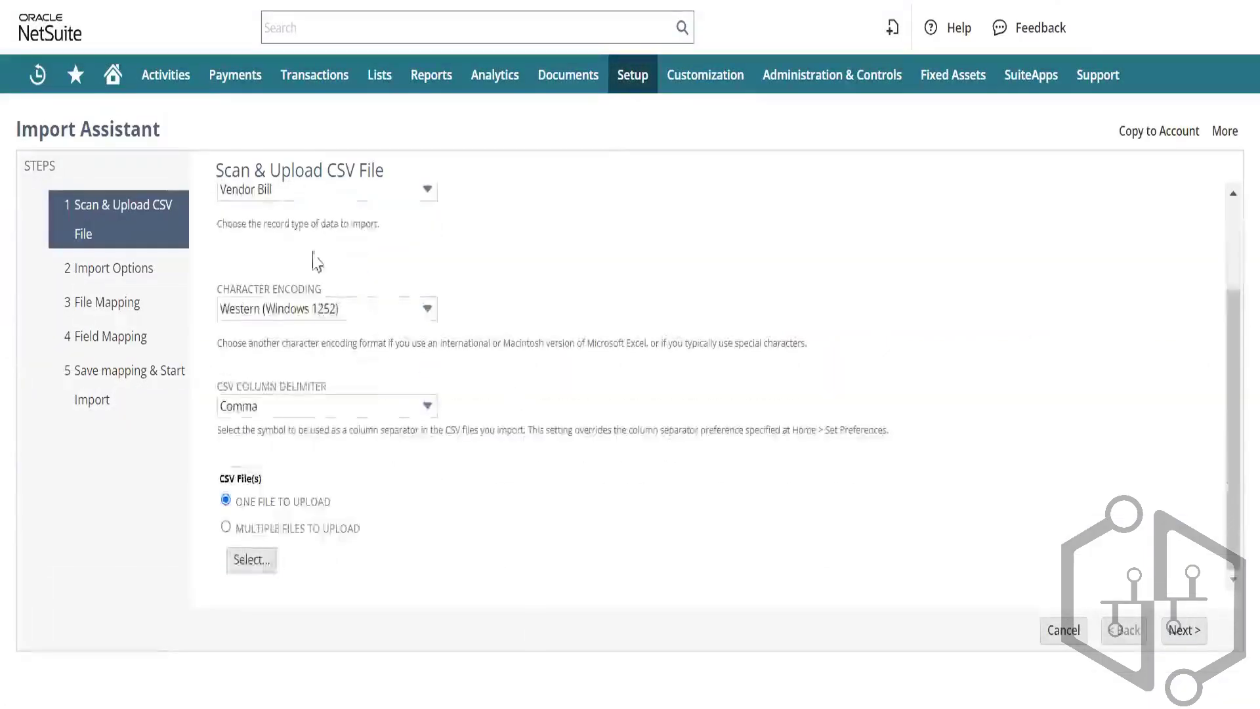
left_click(261, 559)
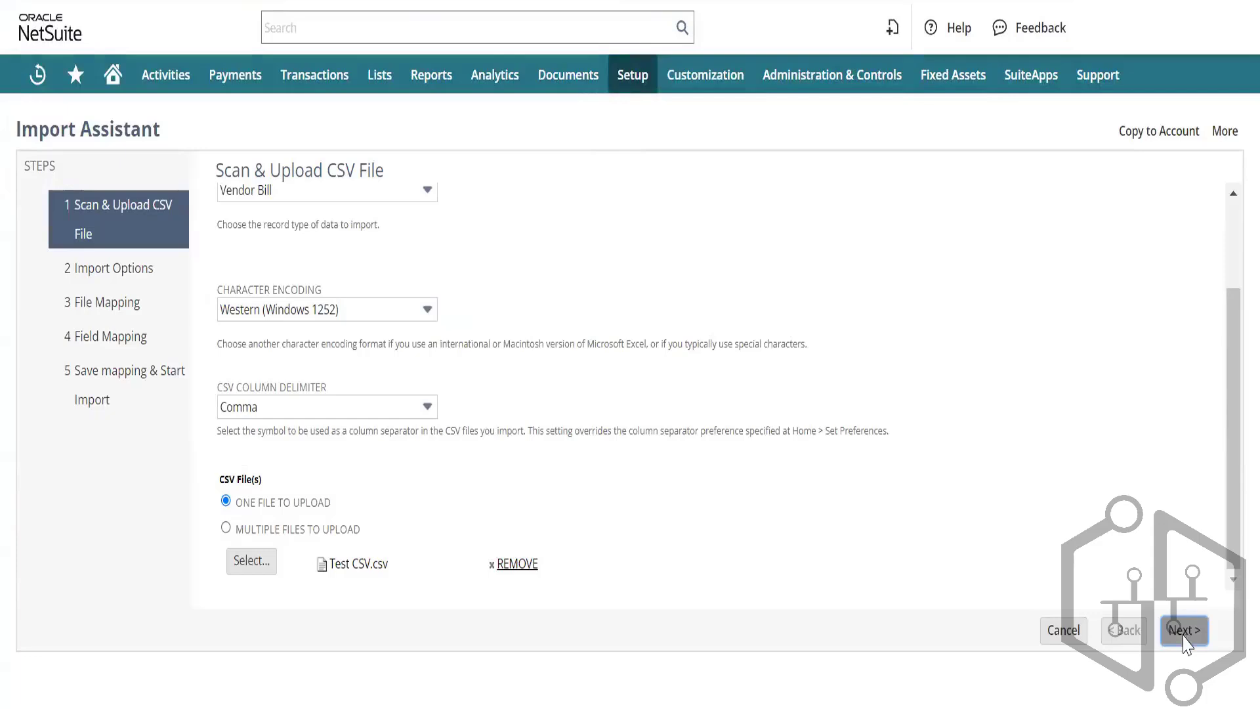
left_click(1183, 630)
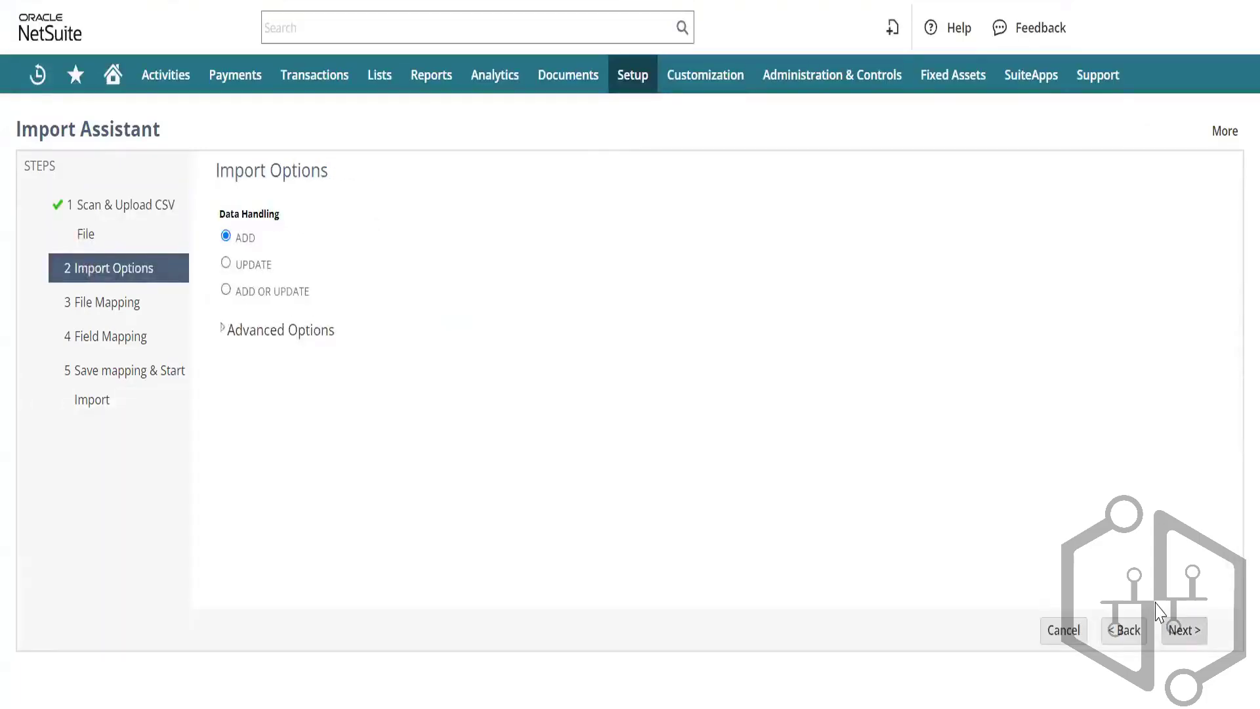
left_click(1180, 632)
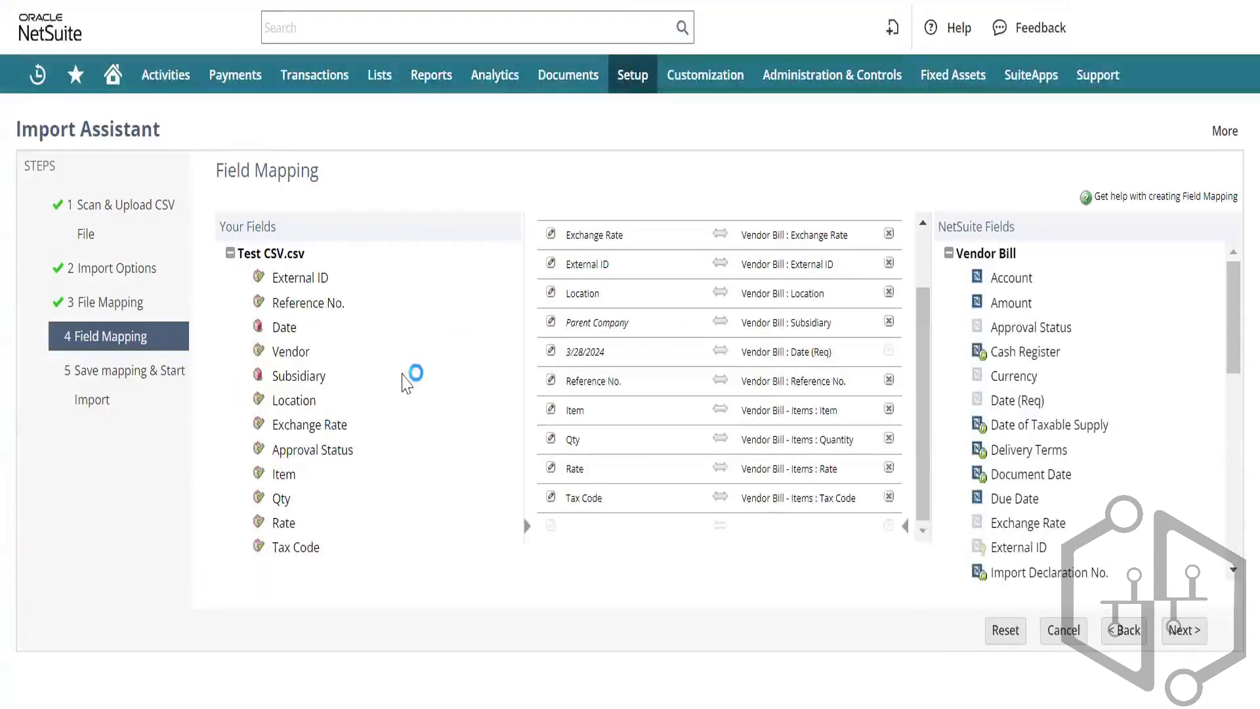
Step: Map the file's Date column to the bill date instead of the fixed 3/28/2024 default
left_click(551, 352)
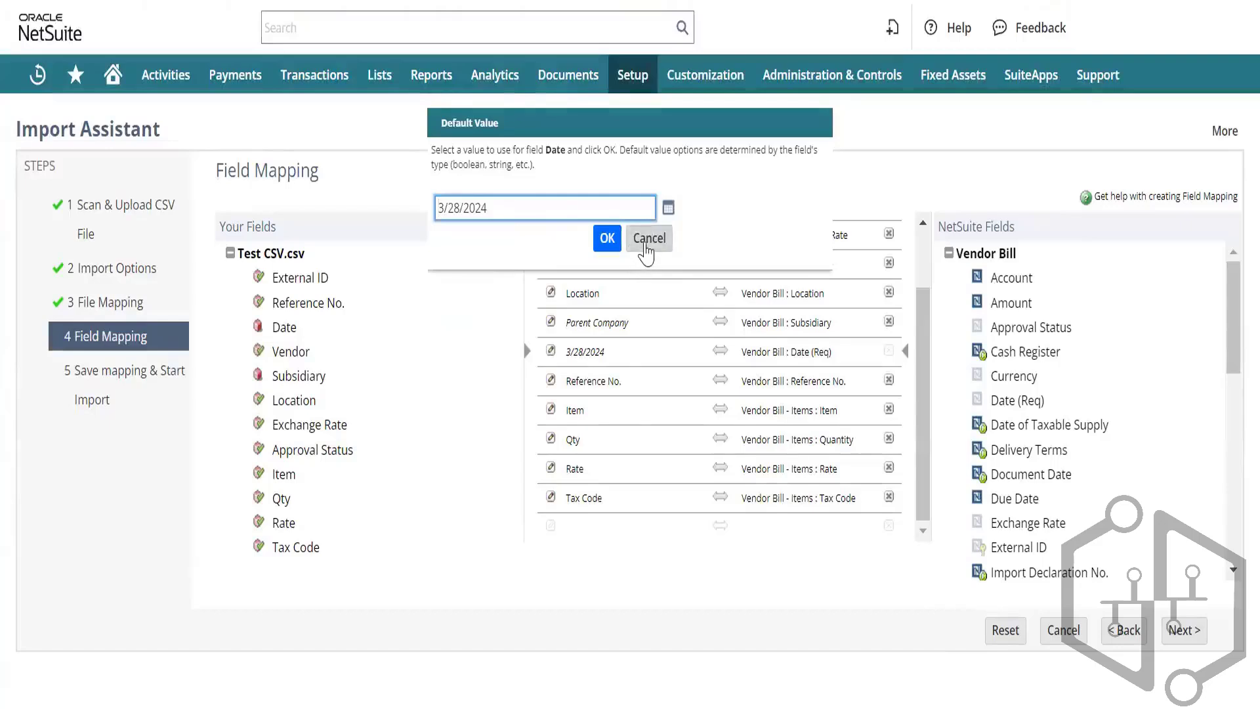
left_click(640, 238)
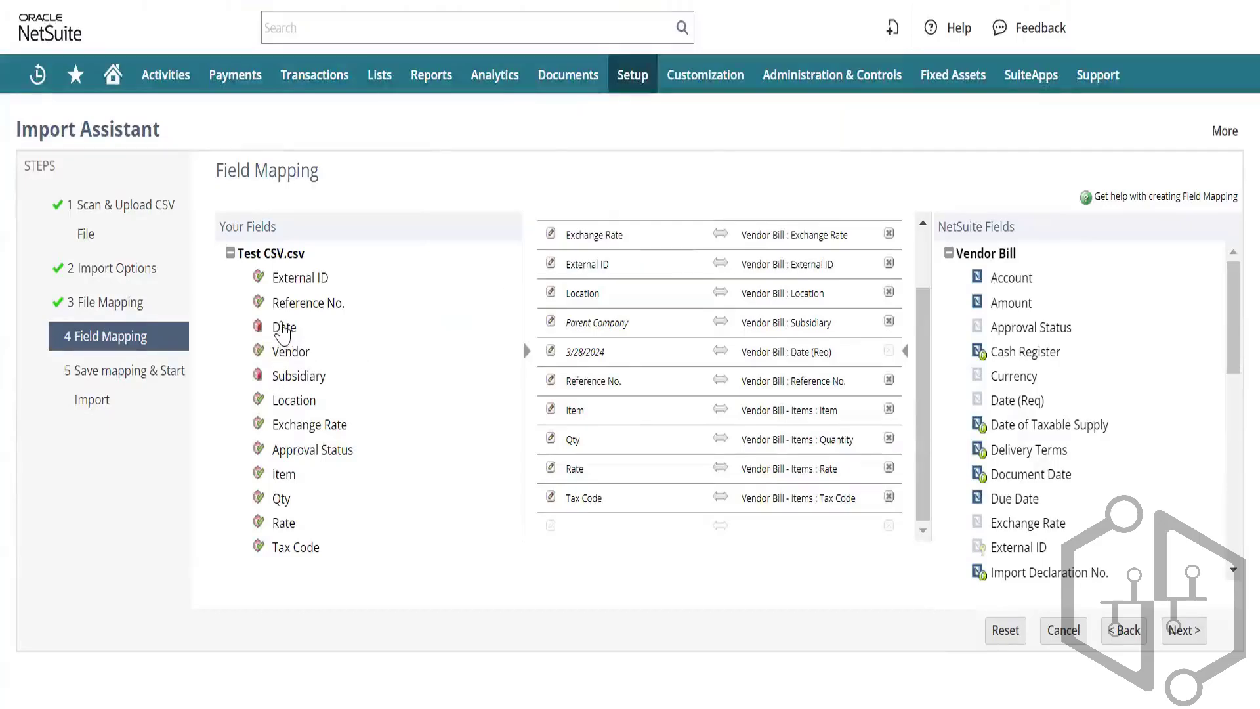
left_click(282, 328)
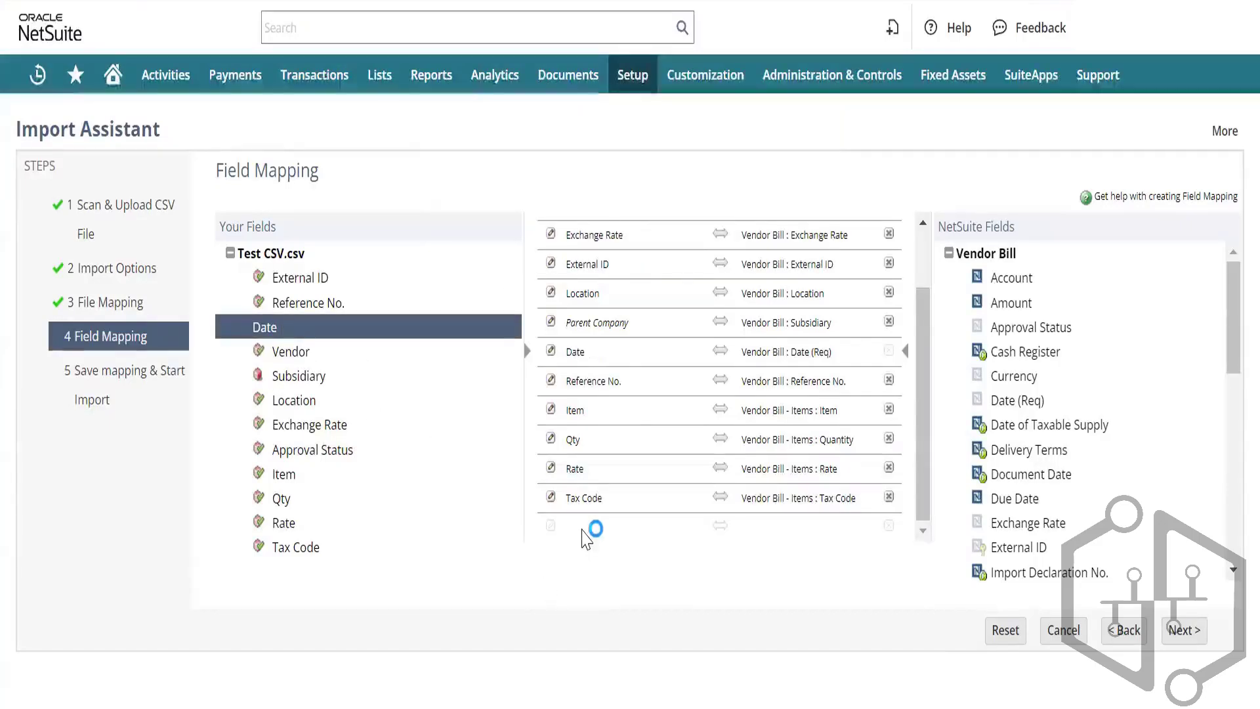
Step: Add a mapping row for the file's Subsidiary column, then remove it unfinished
left_click(583, 530)
left_click(314, 379)
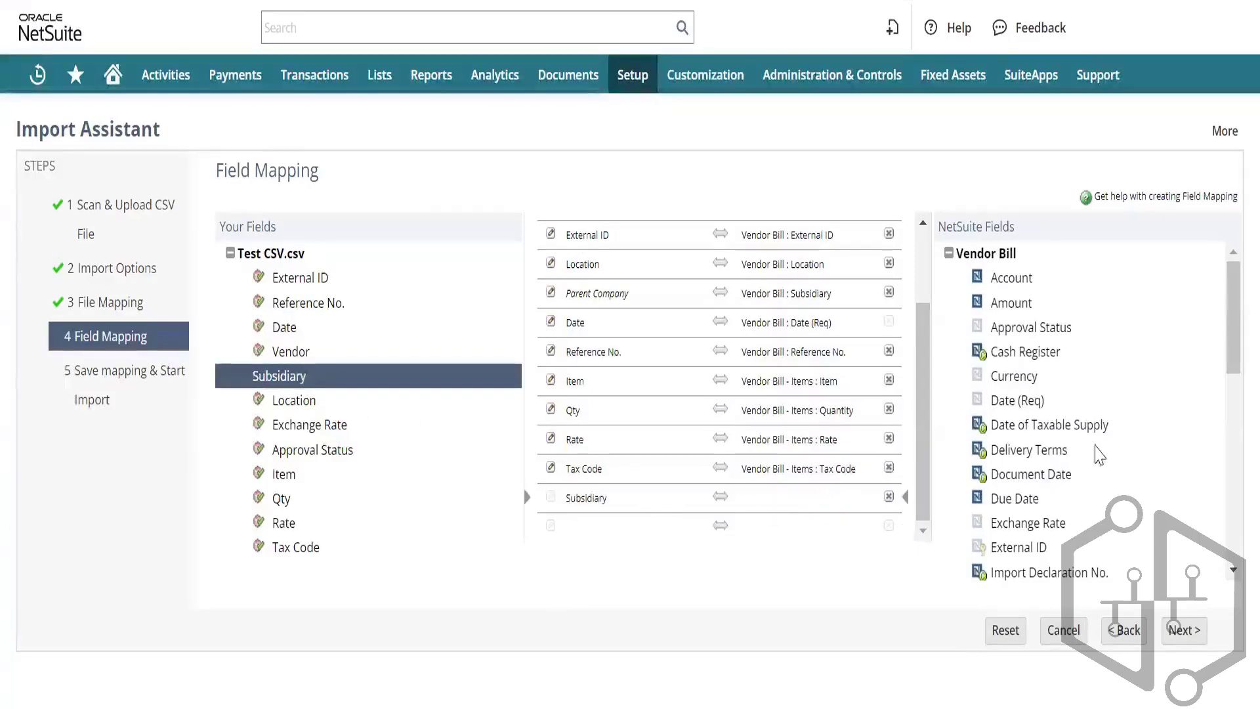
scroll(1044, 374, "down", 1)
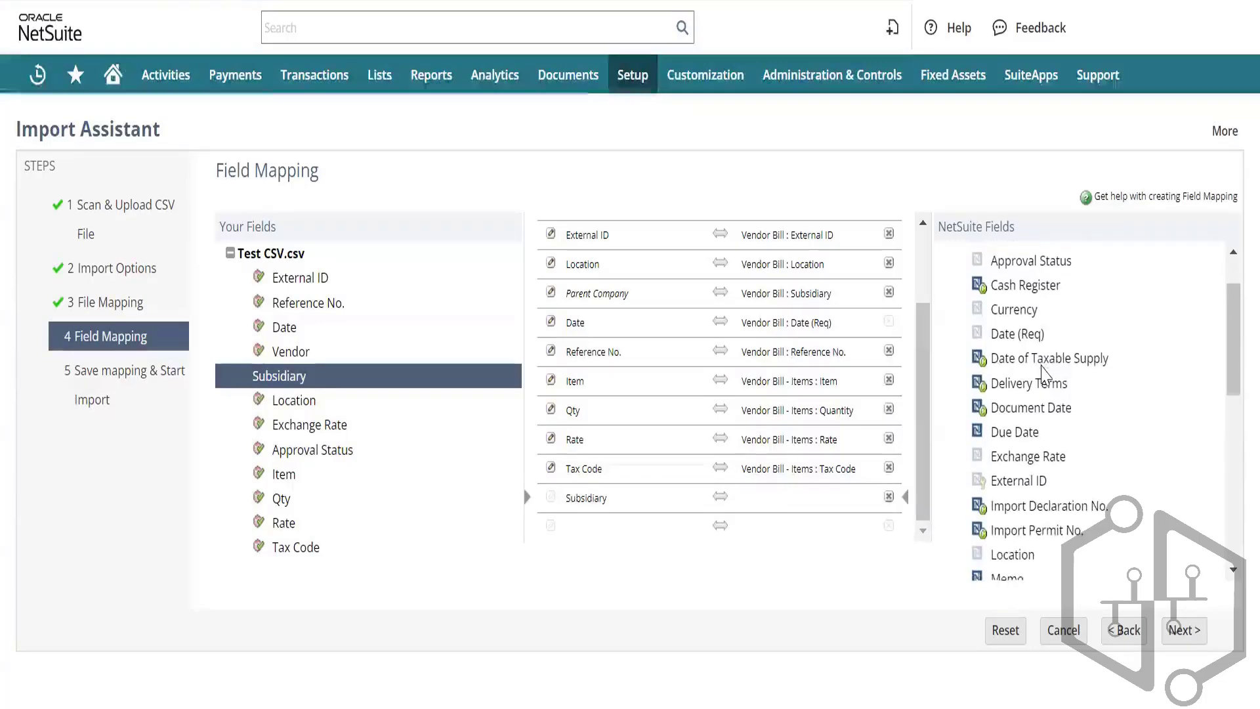
scroll(1045, 373, "up", 1)
scroll(1045, 374, "down", 3)
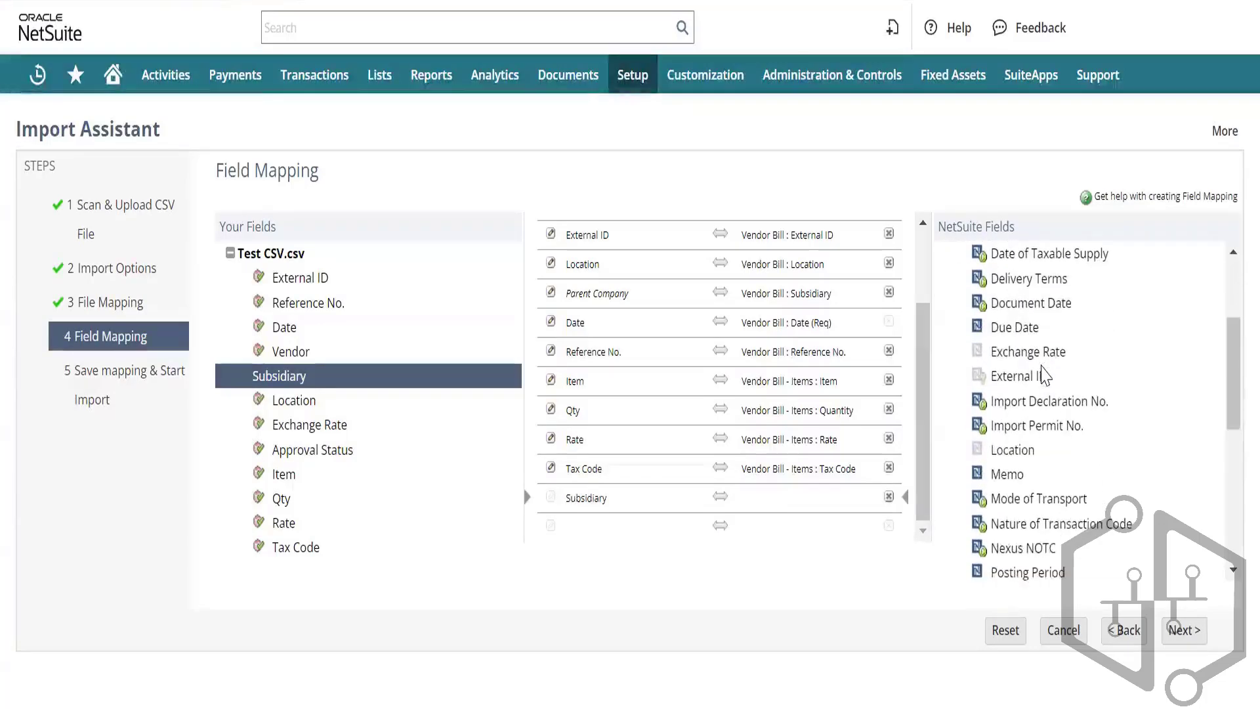
scroll(1044, 374, "down", 3)
scroll(1045, 374, "down", 1)
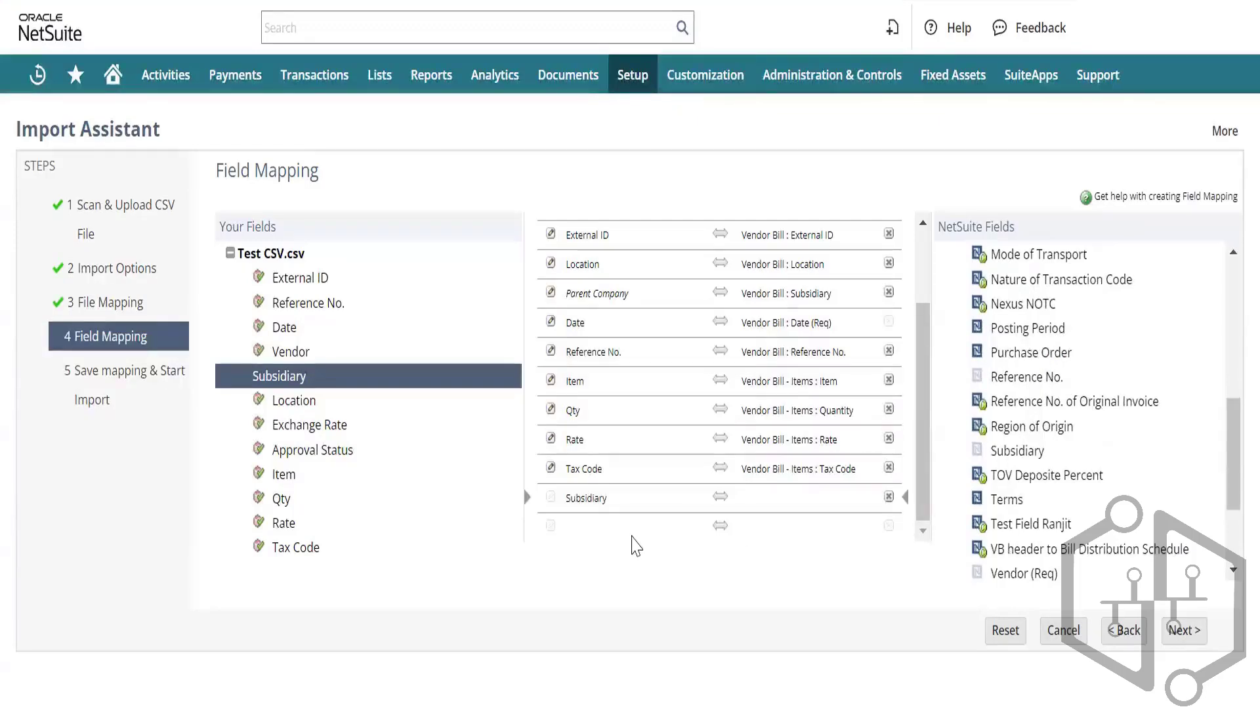
left_click(889, 498)
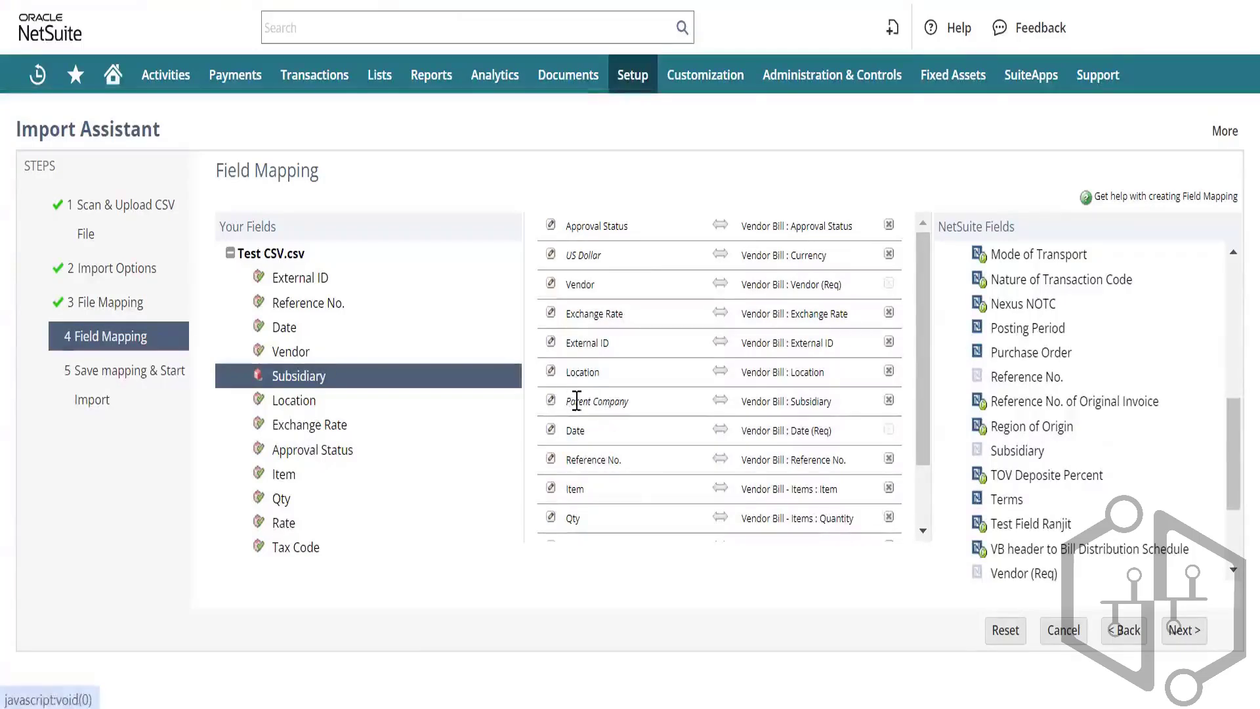
Step: Delete the Parent Company → Vendor Bill : Subsidiary mapping row
left_click(568, 400)
left_click(430, 377)
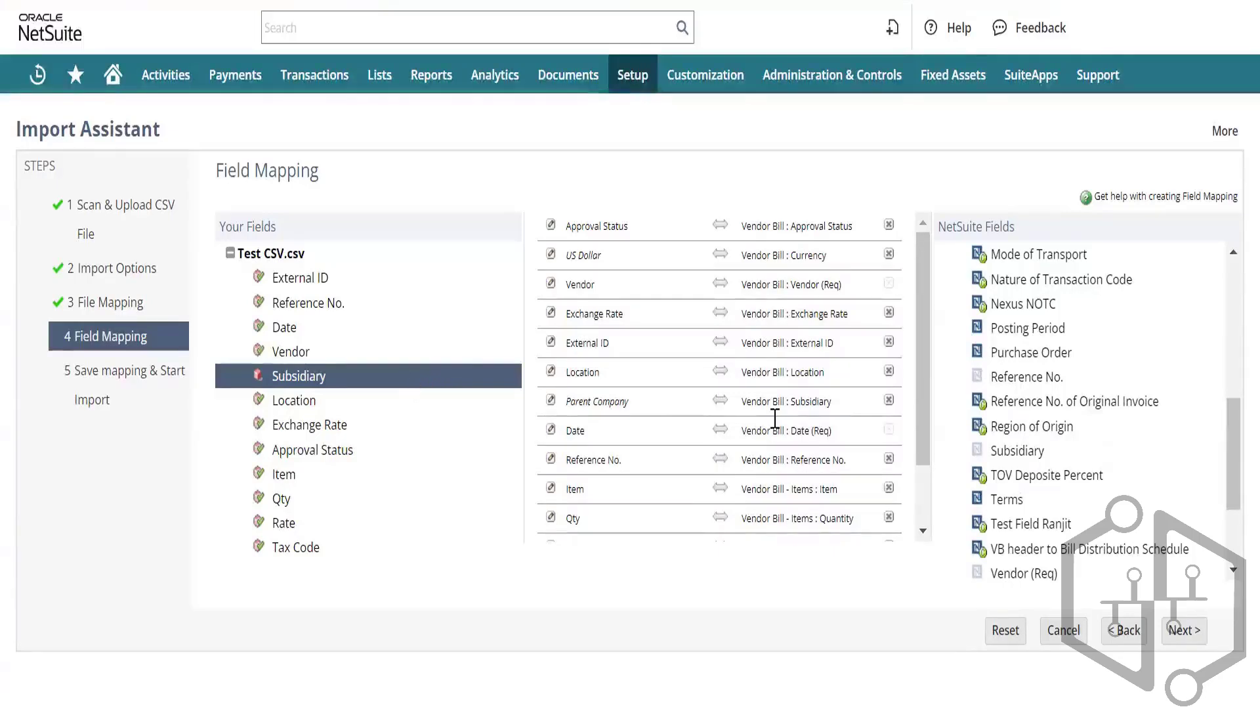
left_click(888, 402)
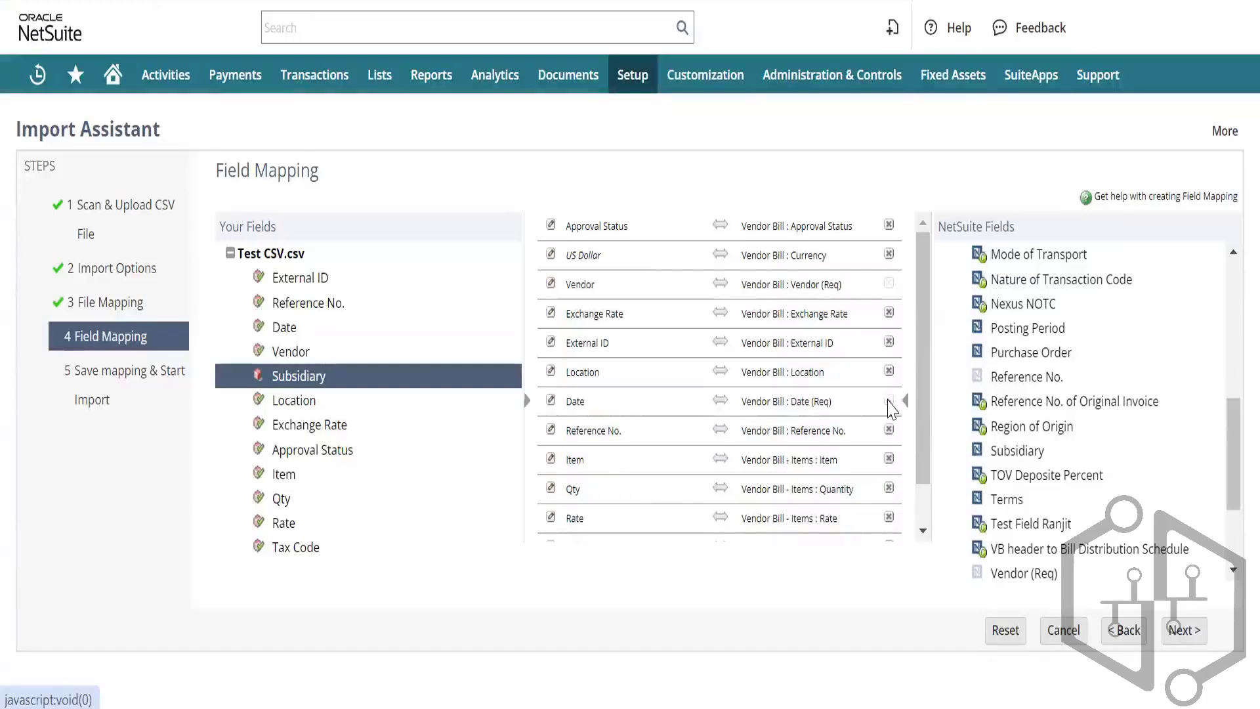
scroll(676, 440, "down", 1)
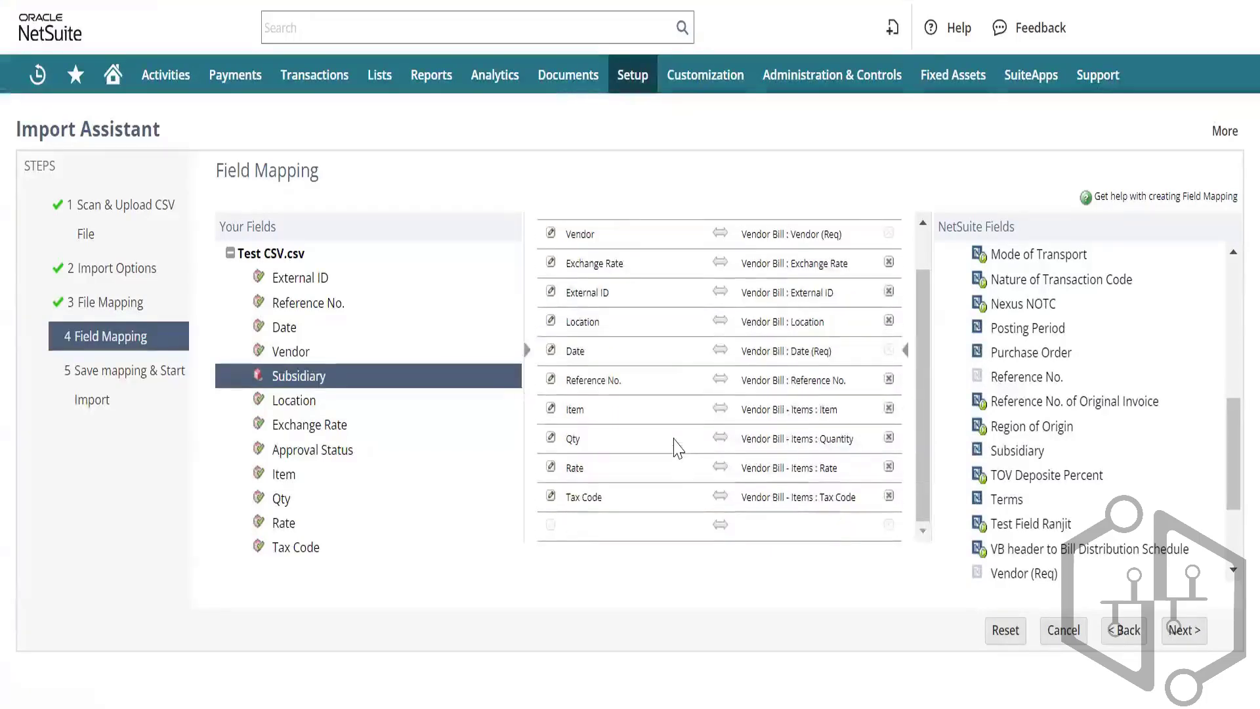
scroll(676, 444, "up", 1)
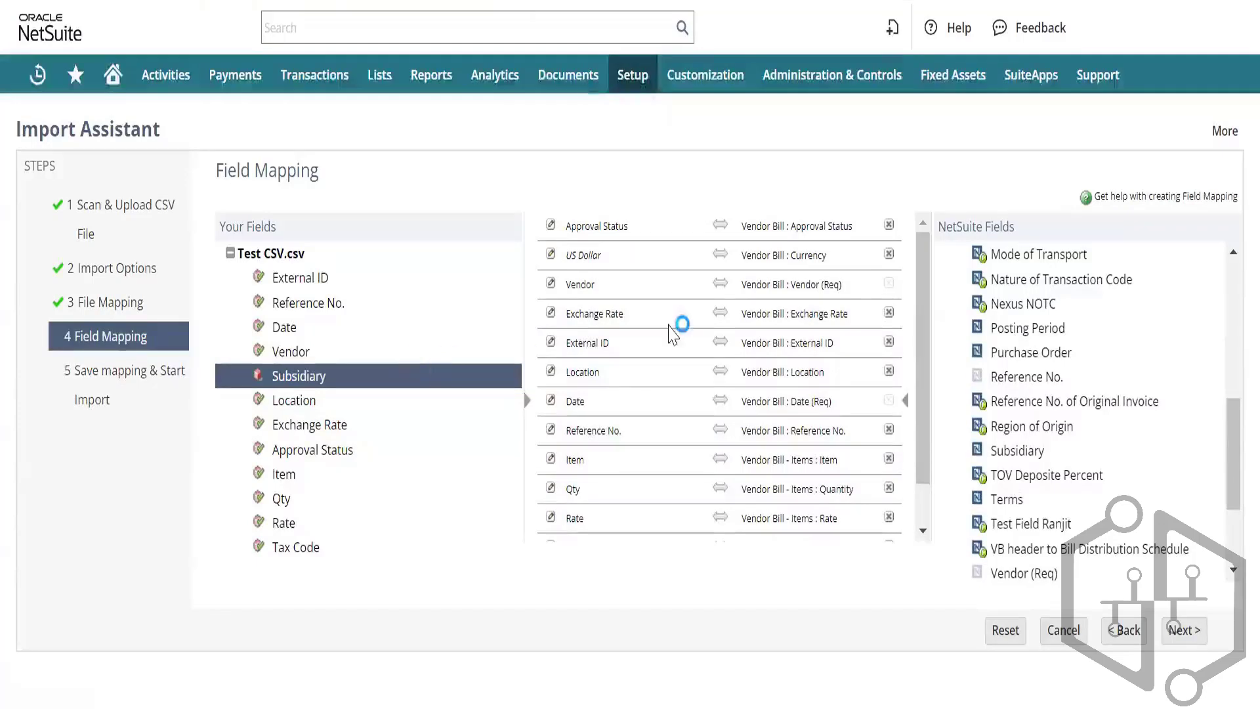
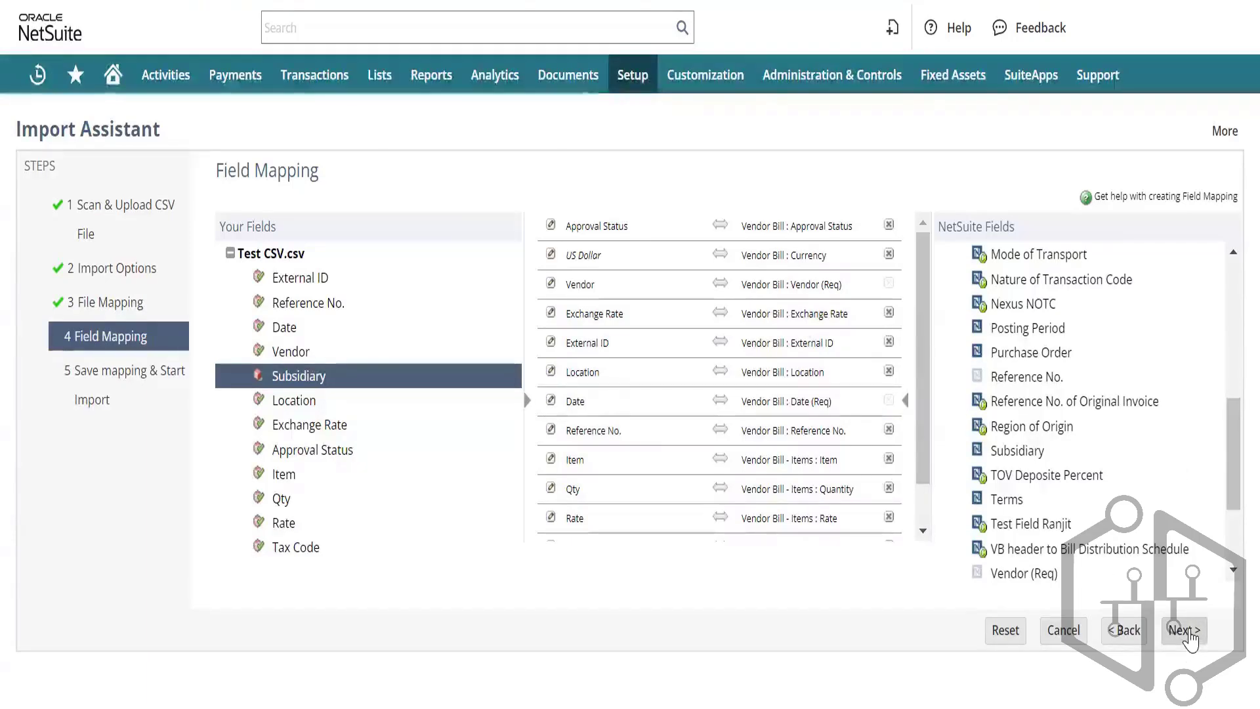
Step: Save the vendor bill mapping over the existing saved import and run the import
left_click(1190, 633)
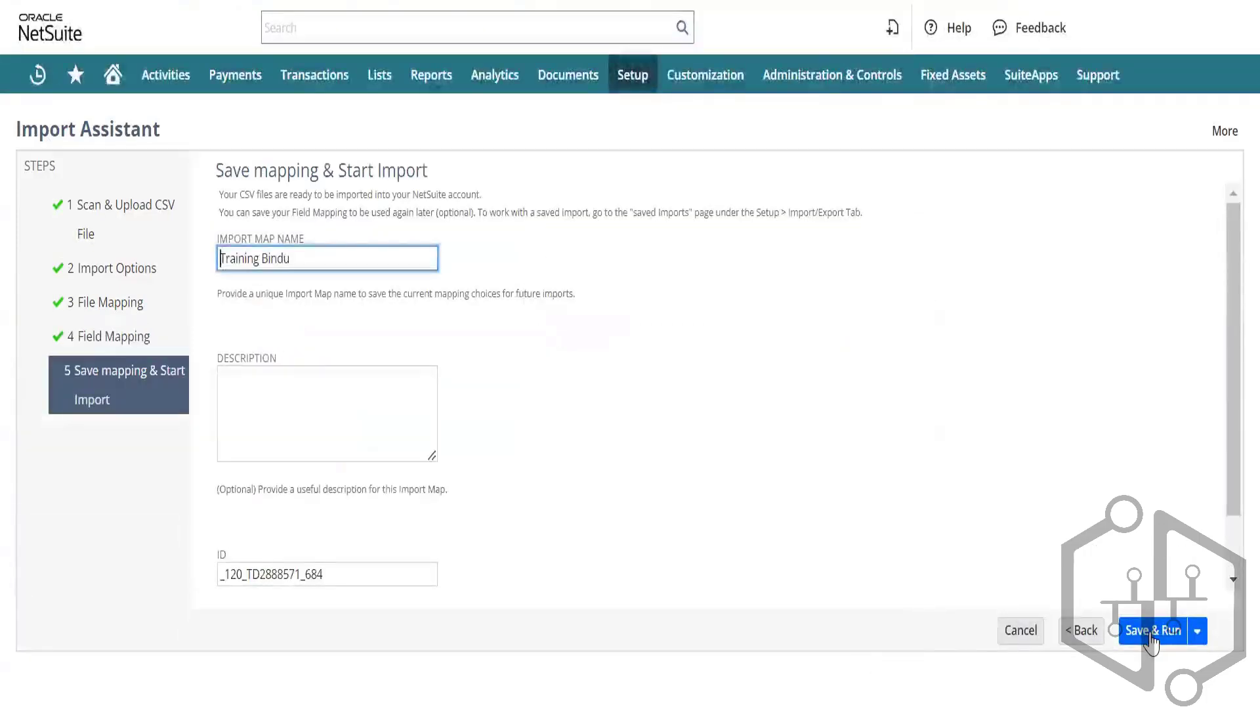
left_click(1151, 633)
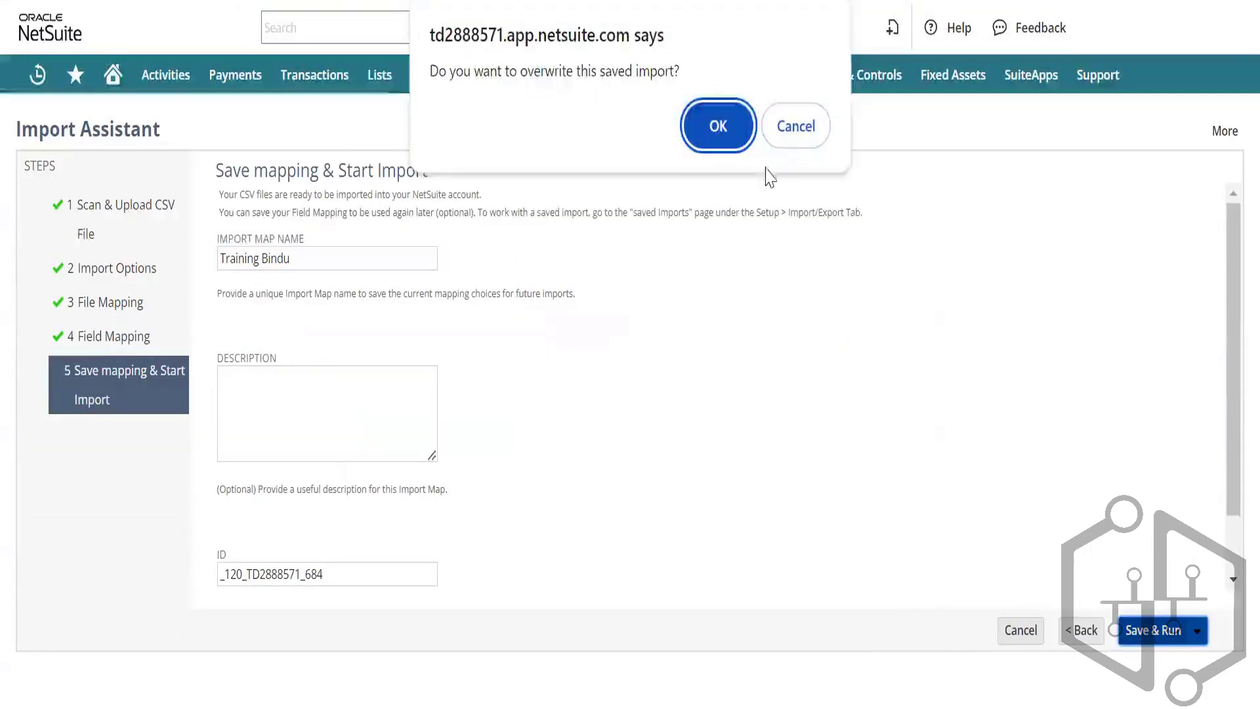
left_click(717, 127)
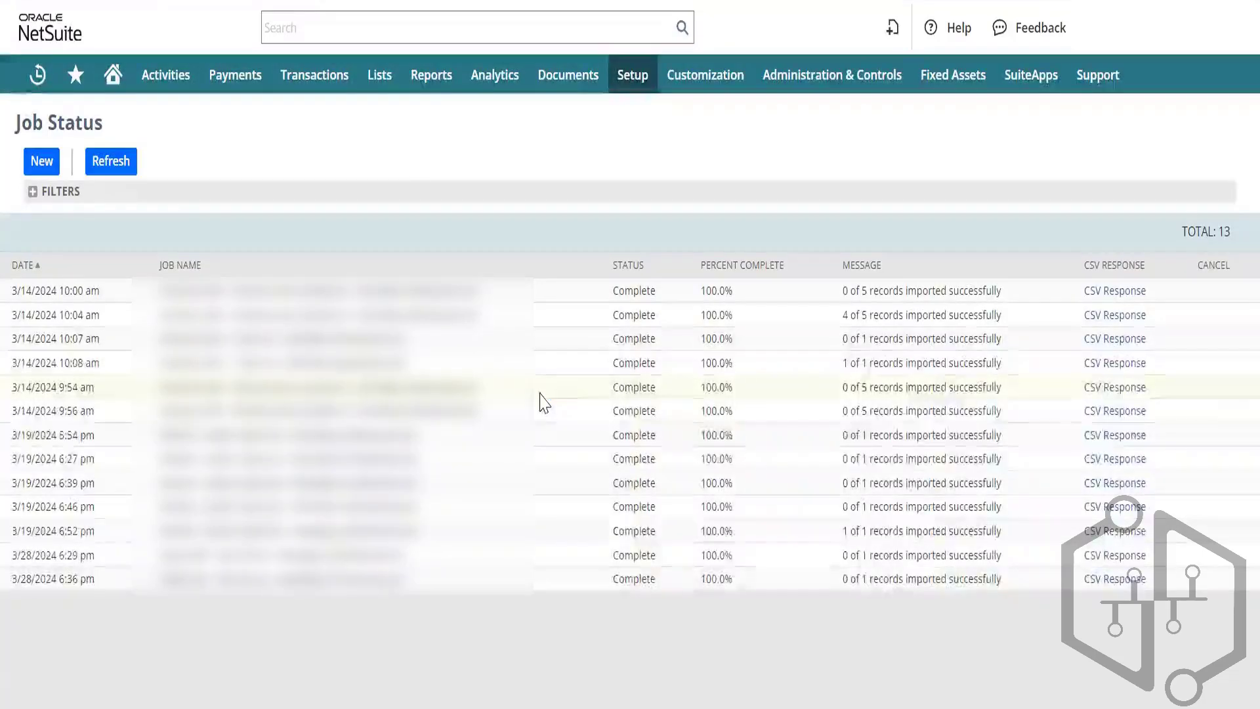
Step: Download the CSV Response results file for the newest import job
left_click(1114, 580)
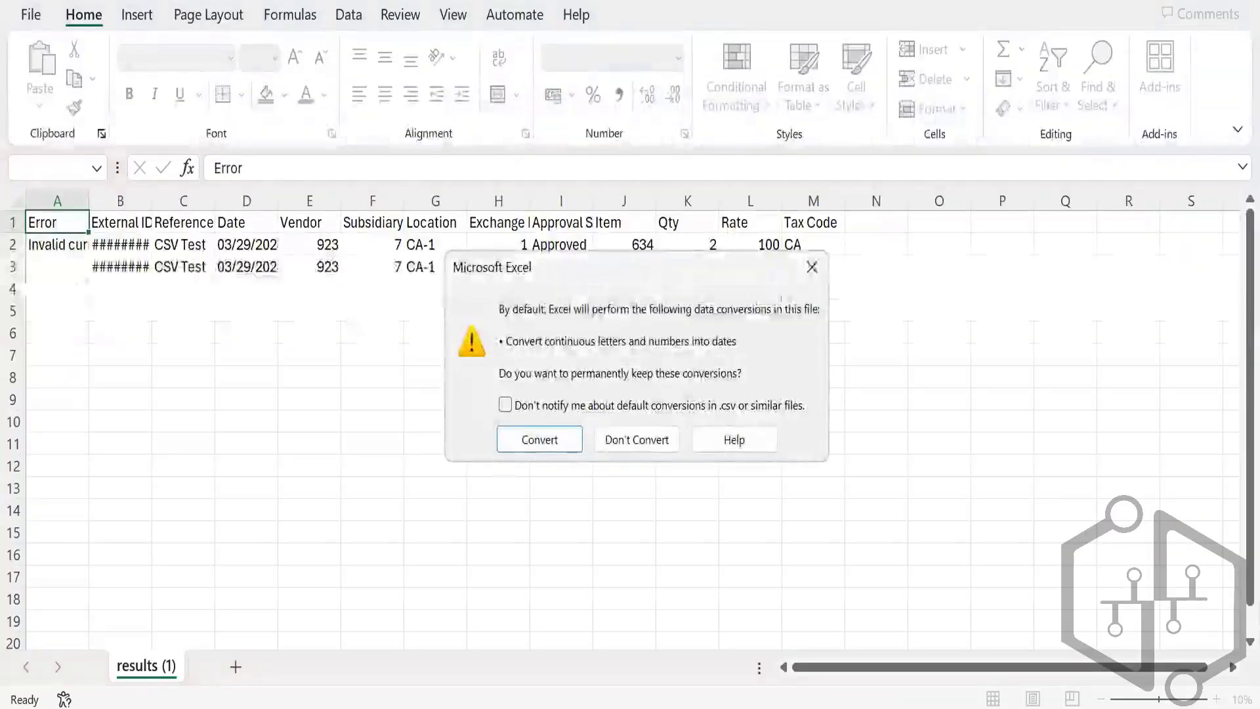
Step: Read row 2's error in results (1).csv: invalid currency reference key 1 for entity 923
left_click(812, 266)
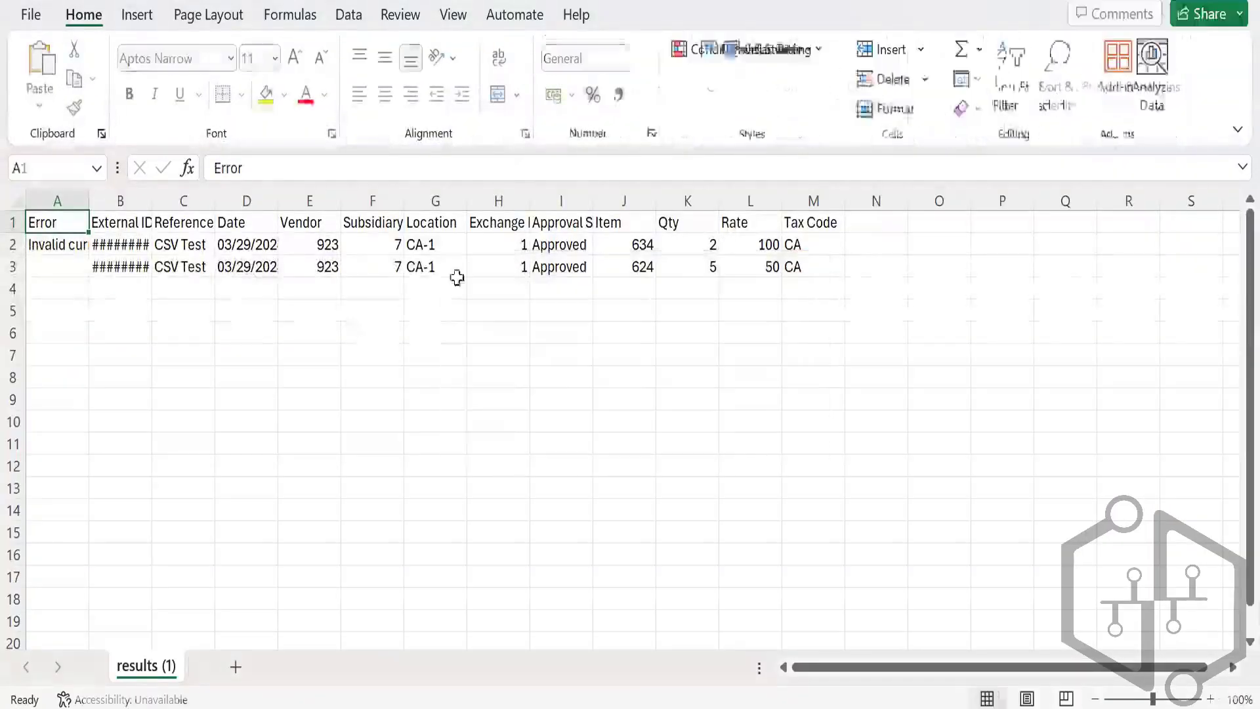
left_click(41, 246)
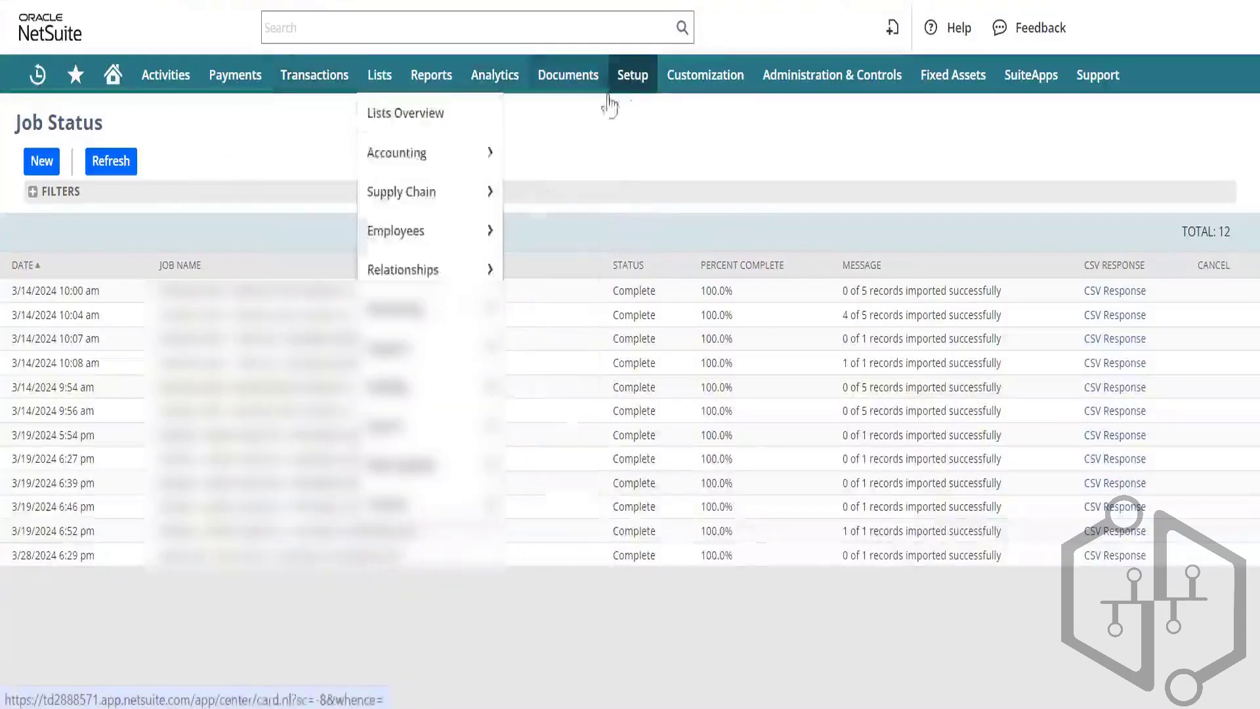
Step: Reopen the saved vendor bill import with Test CSV.csv attached and advance to Field Mapping
mouse_move(642, 75)
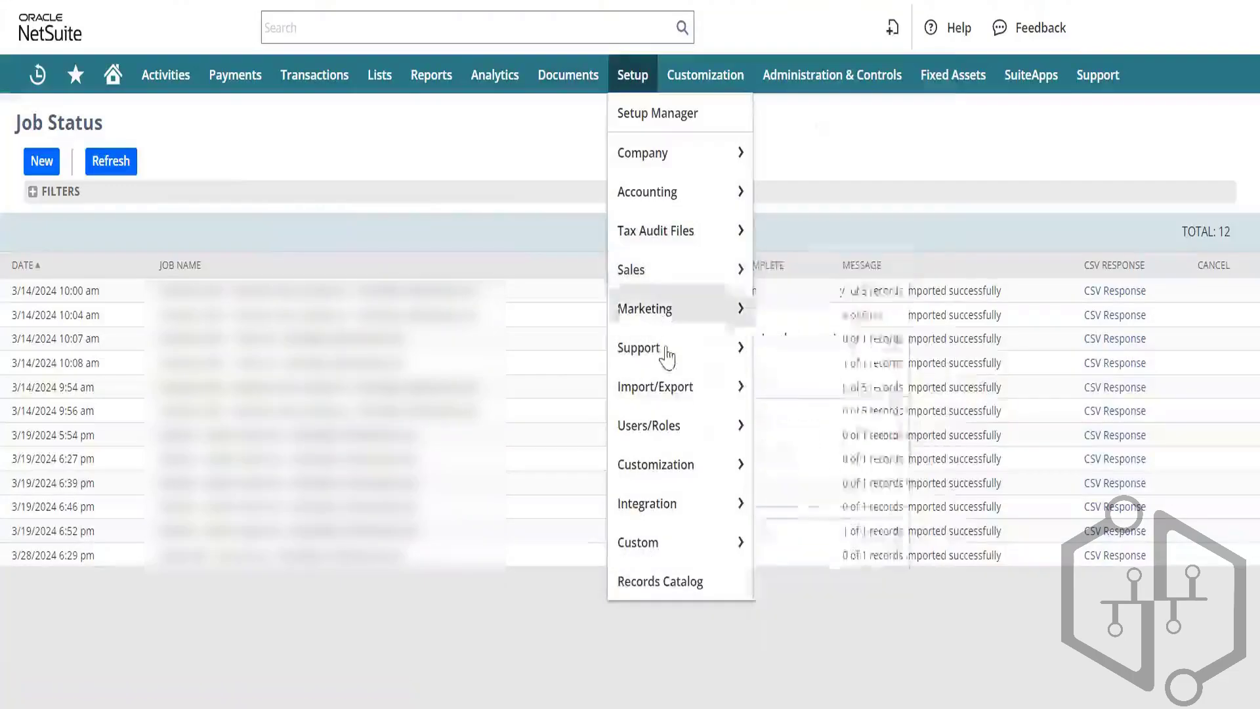
mouse_move(742, 387)
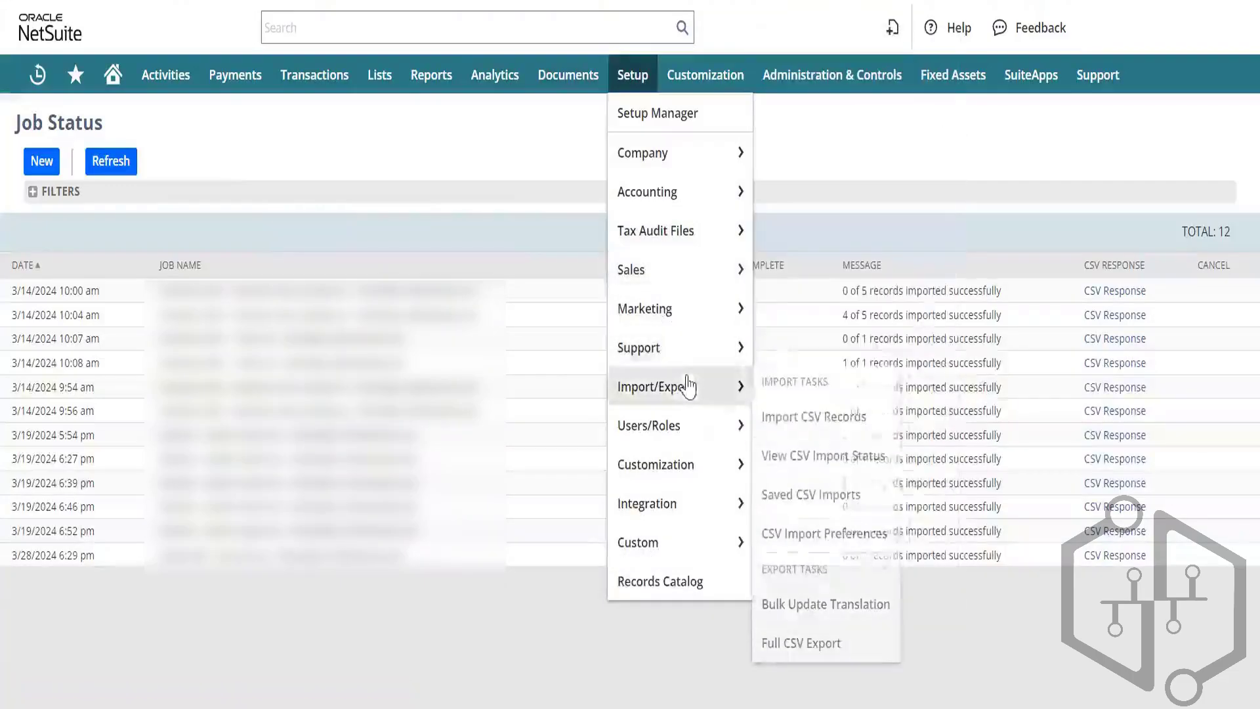
left_click(830, 495)
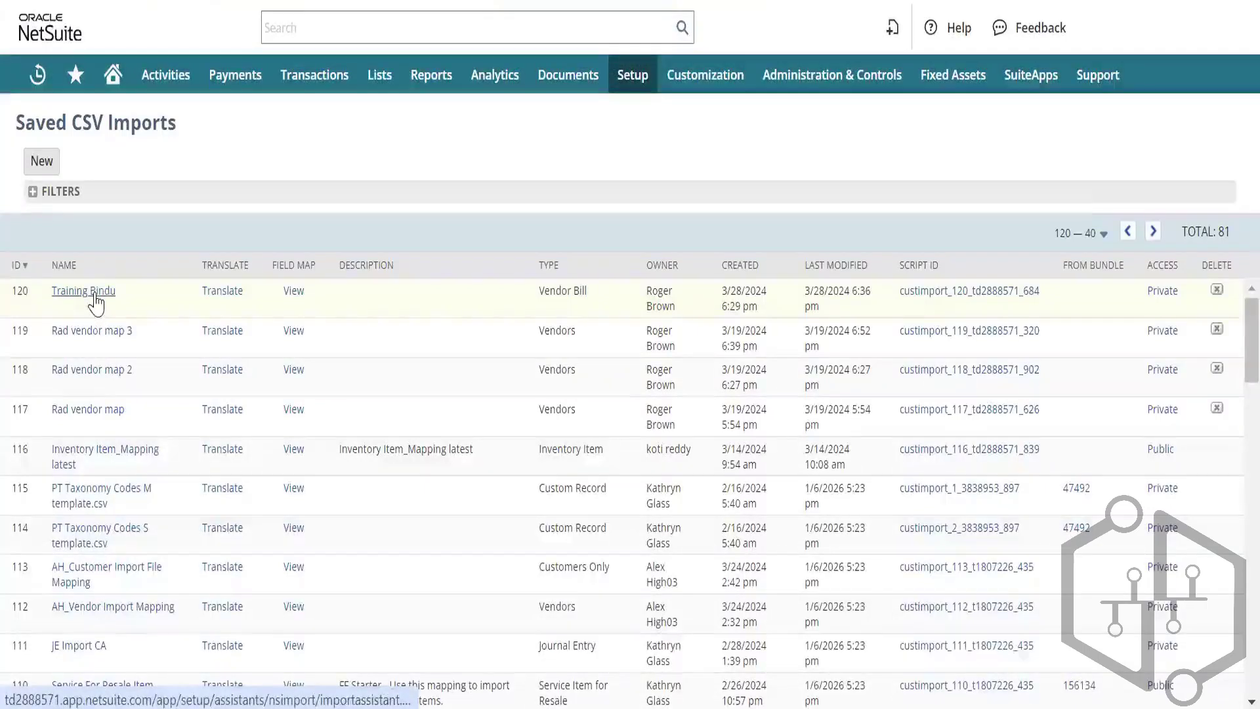
left_click(92, 292)
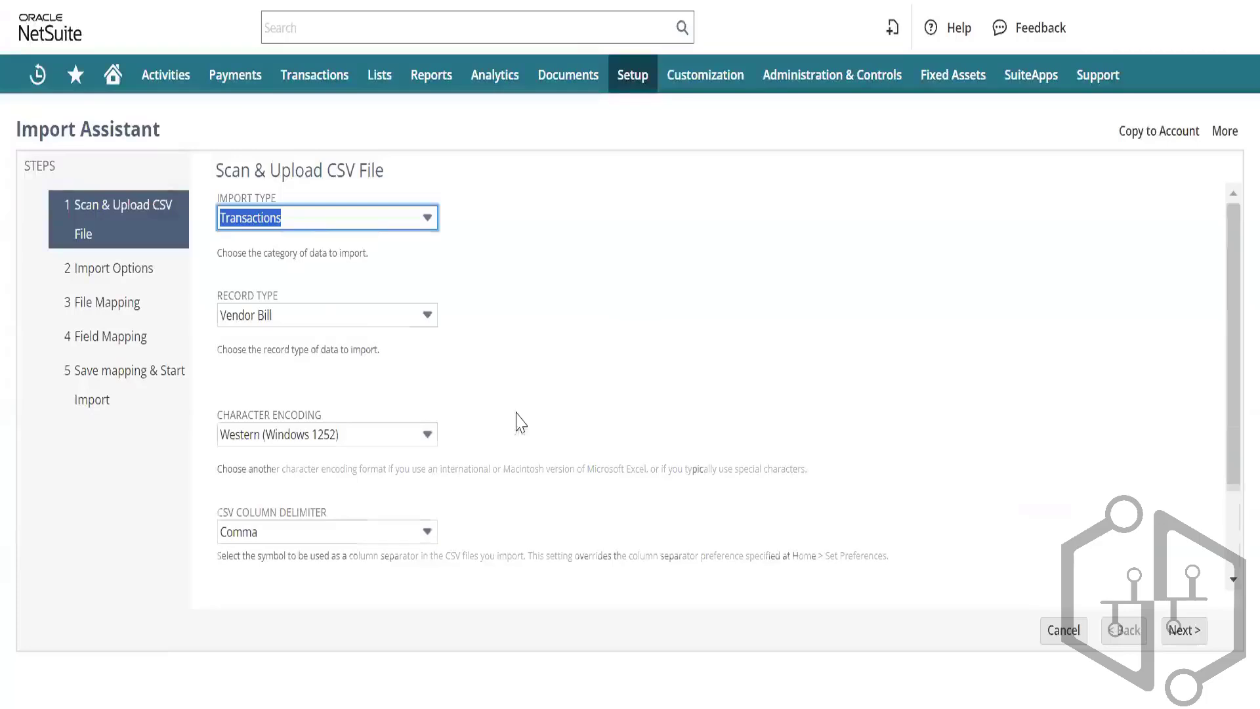
scroll(518, 422, "down", 2)
left_click(252, 559)
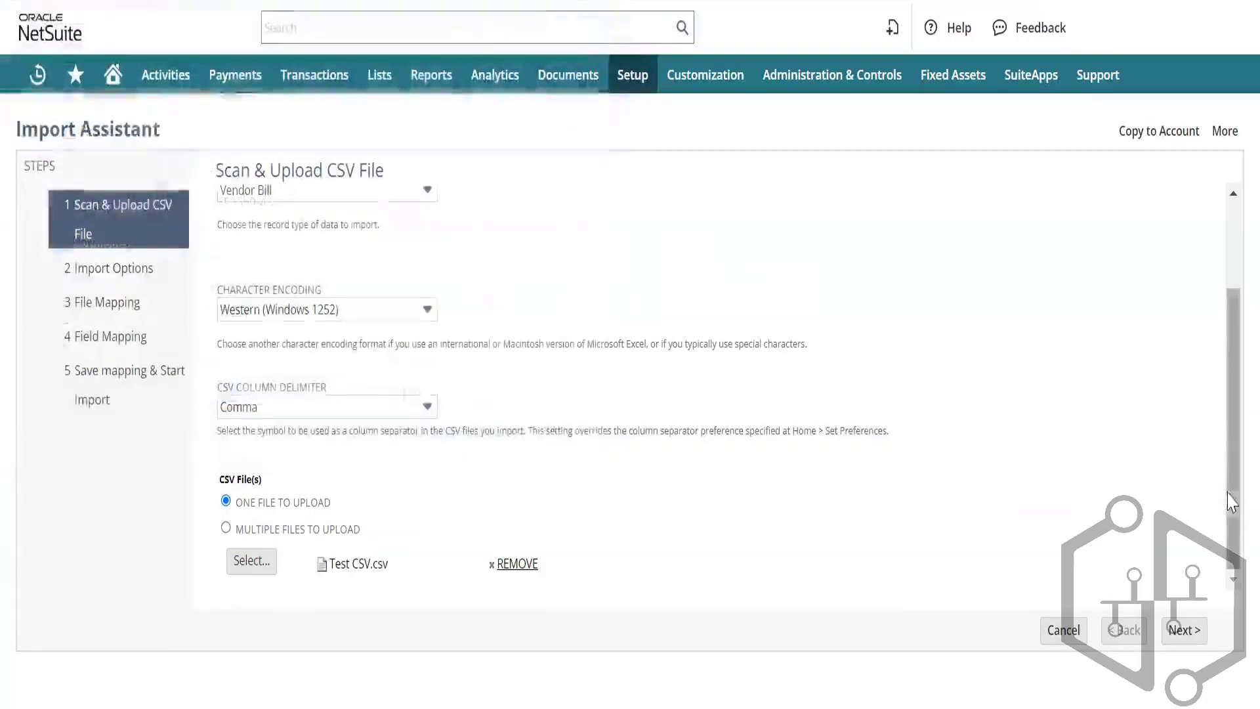
left_click(1182, 630)
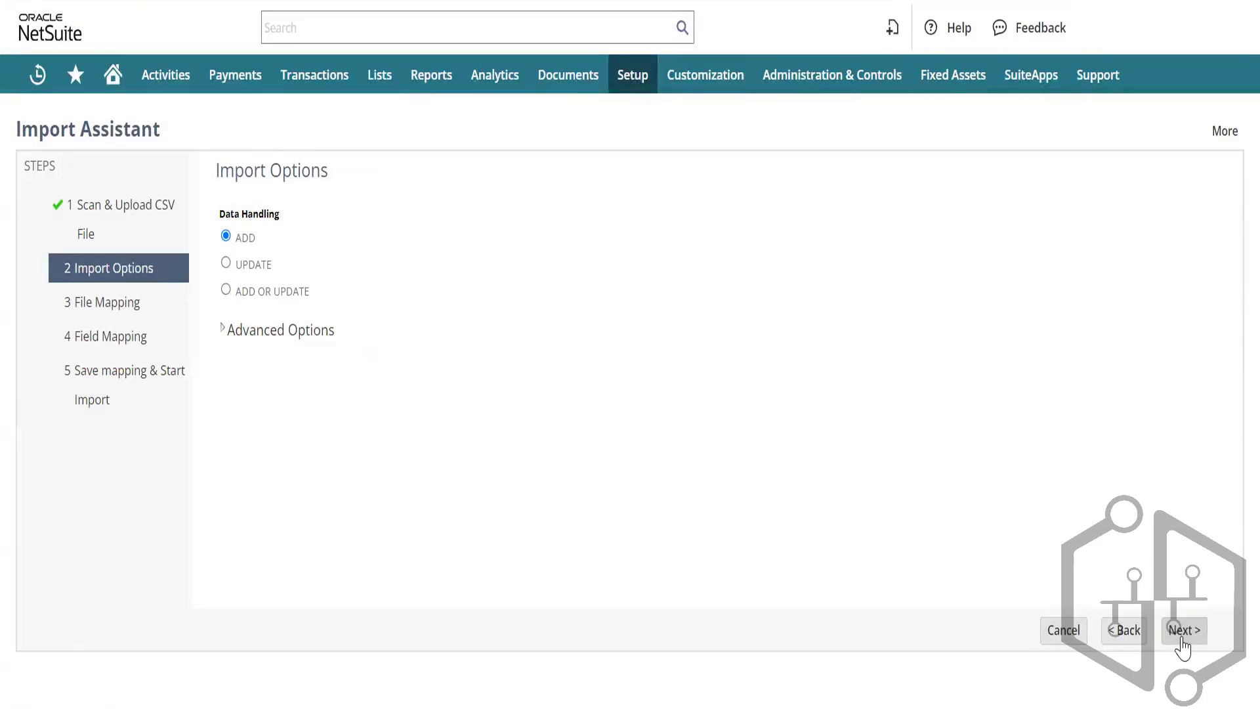
left_click(1181, 639)
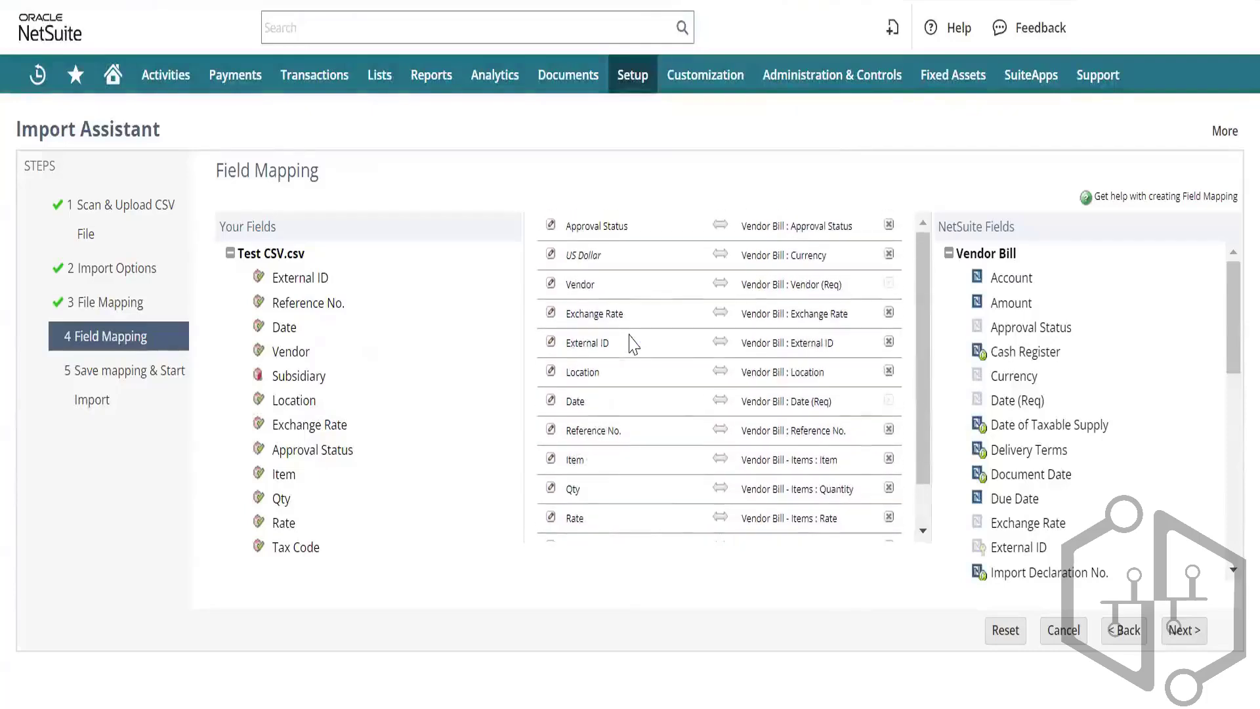
Step: Set the Vendor Bill Currency mapping's default value to Canadian Dollar
left_click(550, 258)
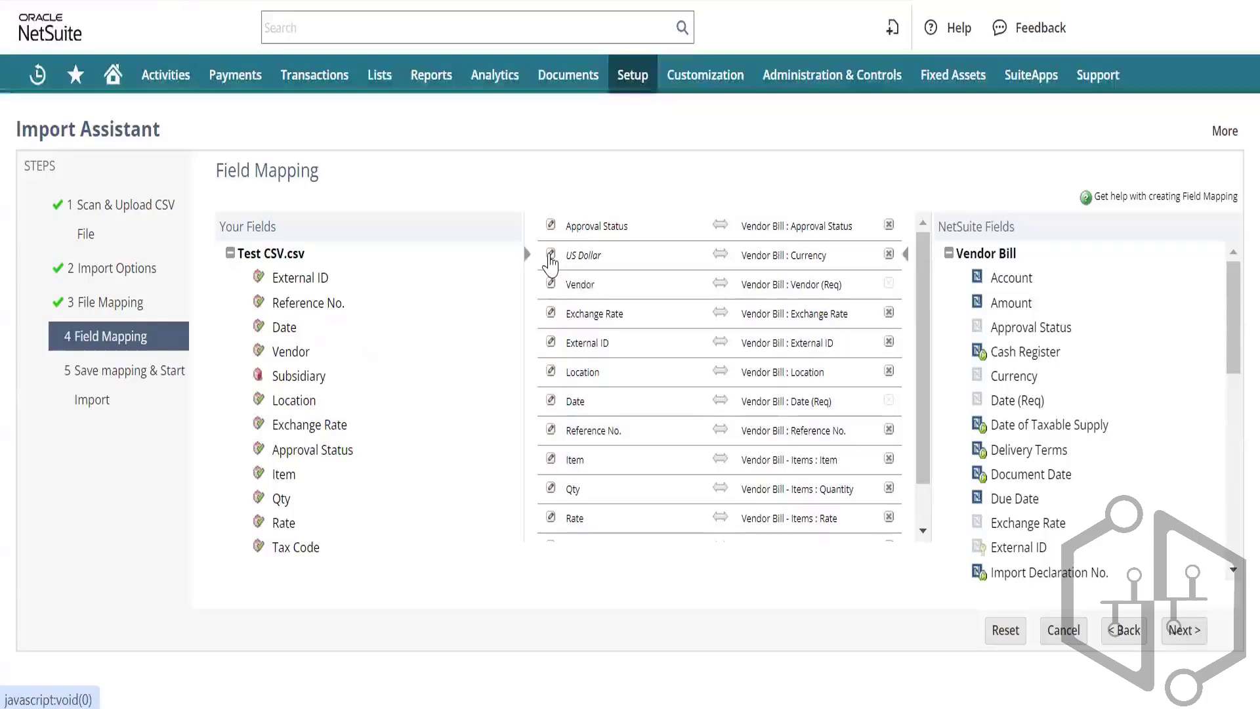
left_click(566, 244)
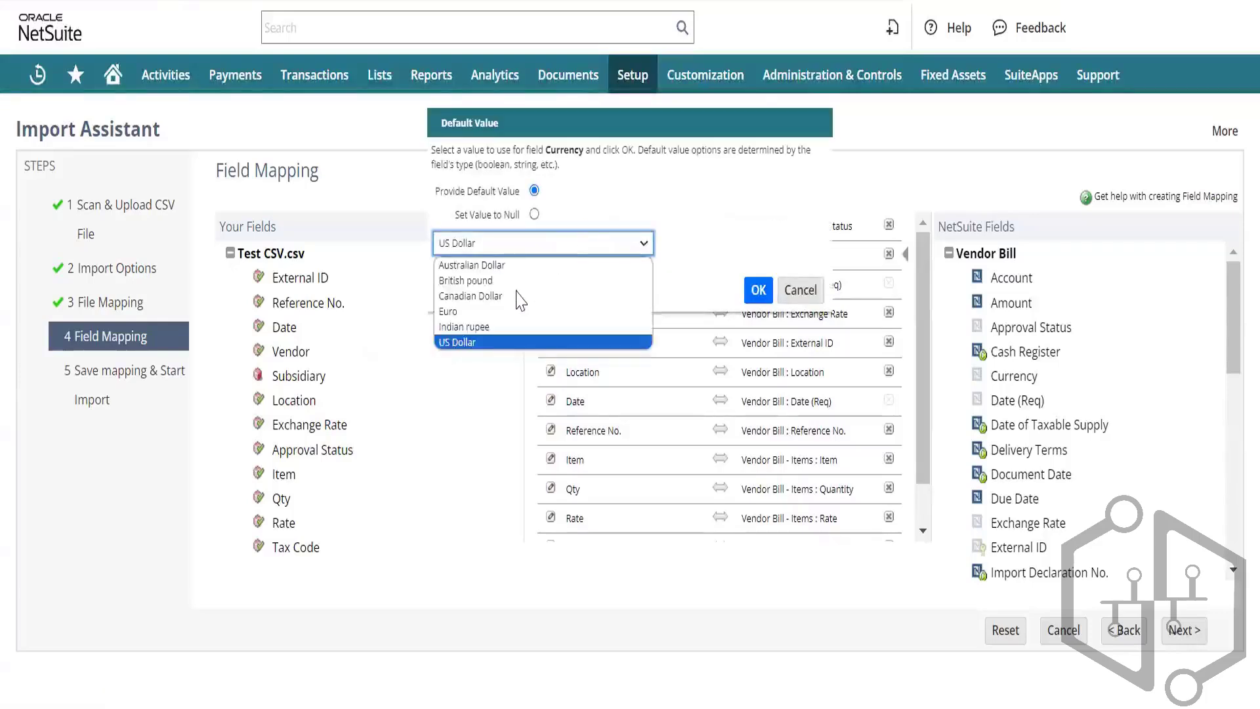
left_click(518, 296)
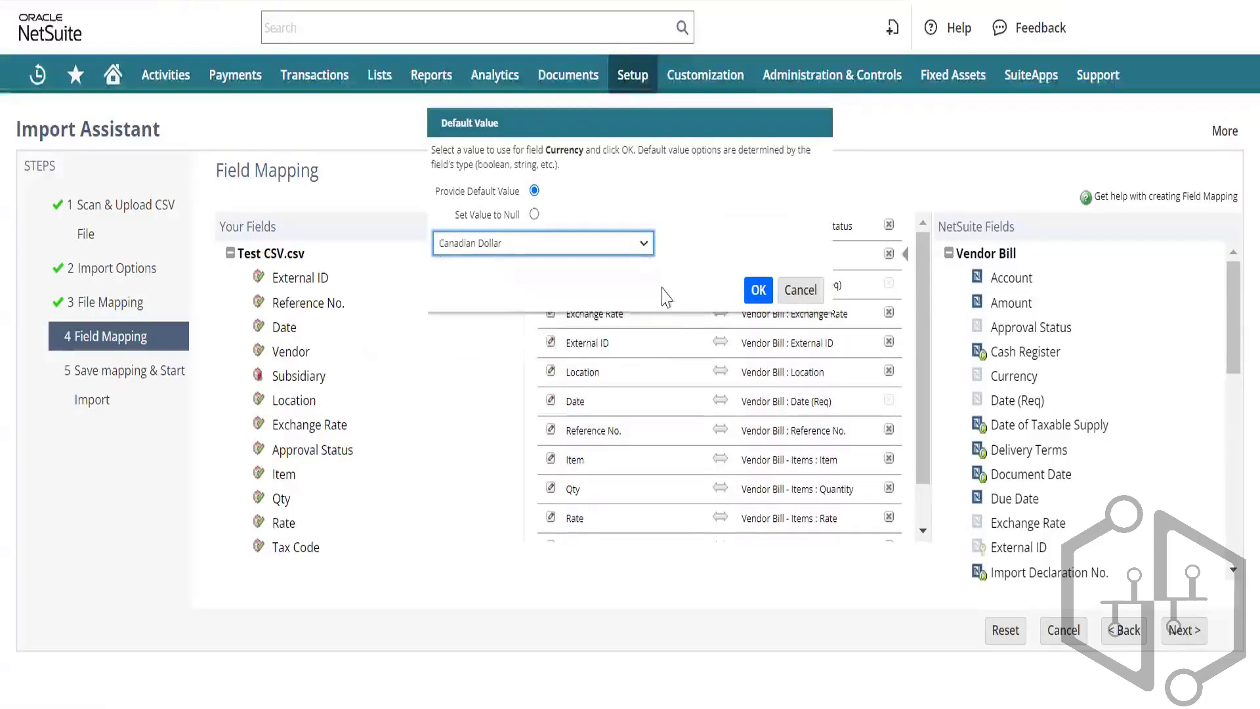
left_click(757, 290)
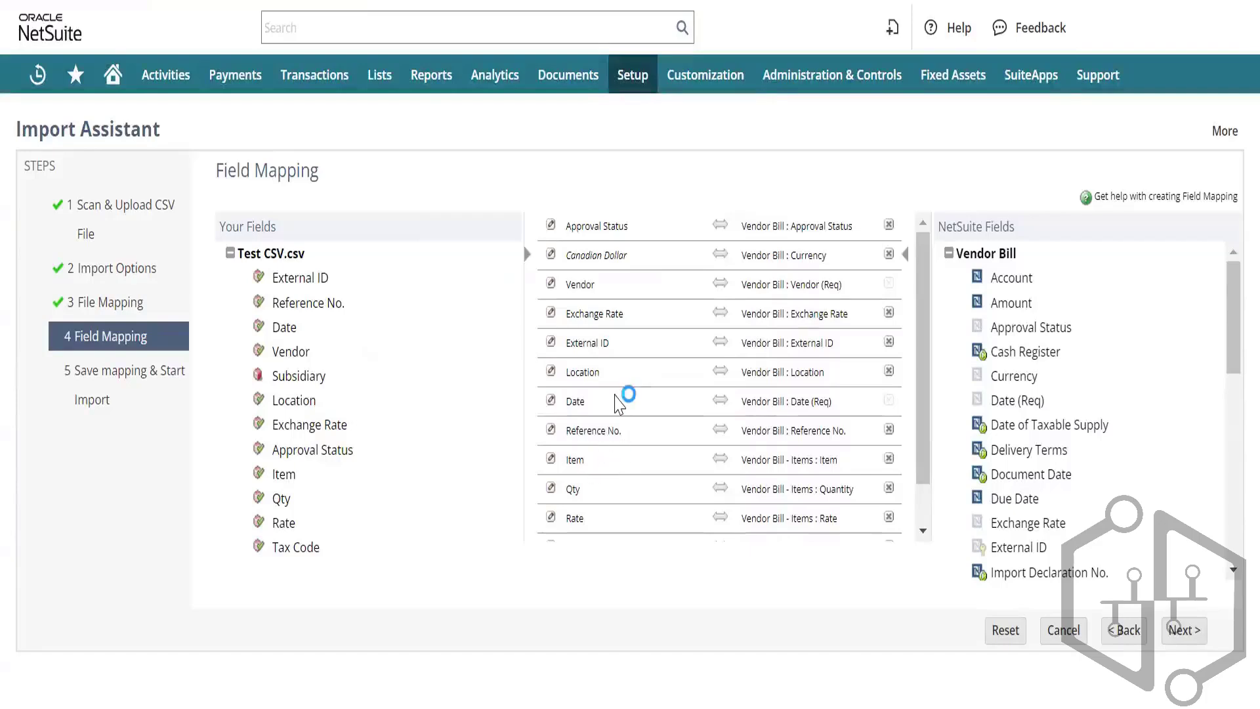
scroll(617, 401, "down", 1)
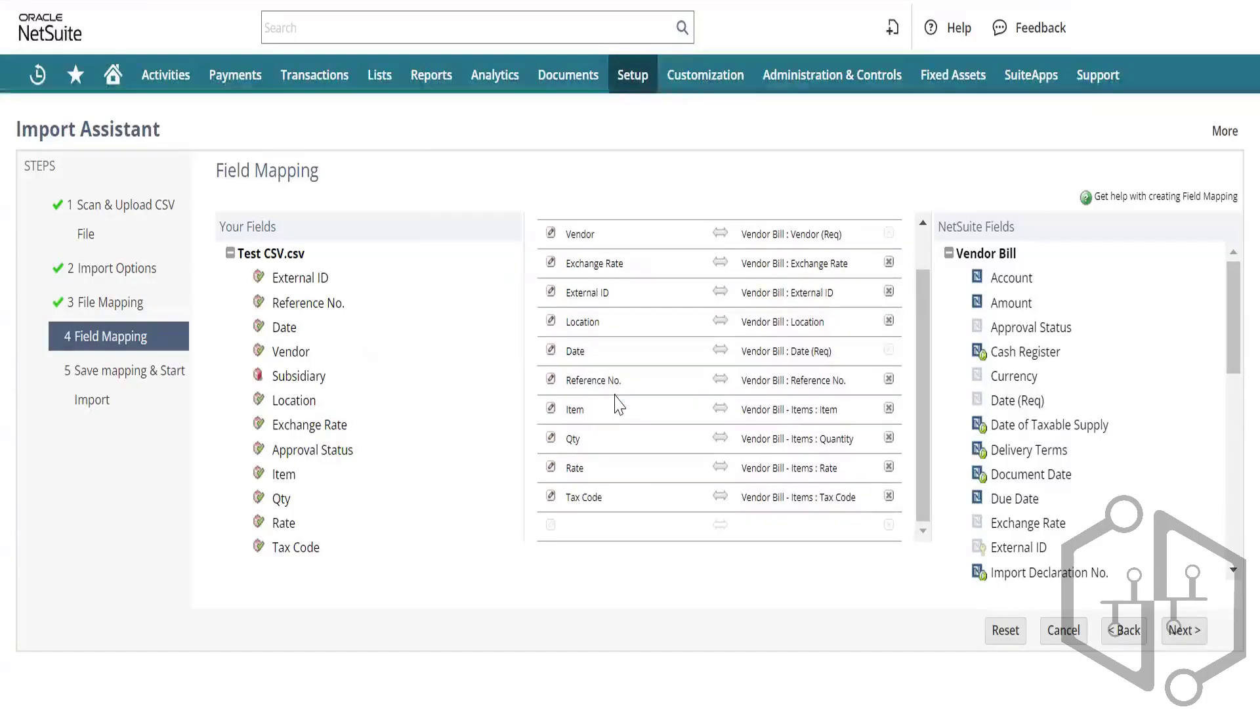
scroll(617, 401, "up", 1)
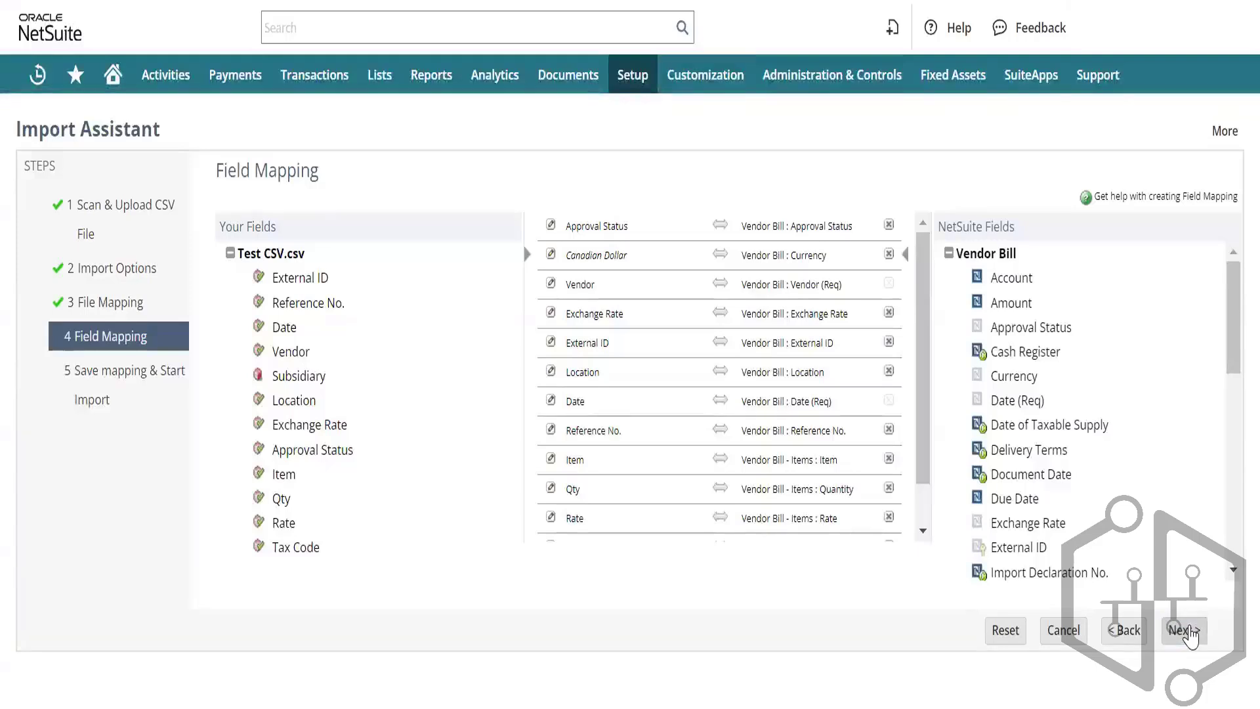
Step: Save over the existing import map and run the import again
left_click(1185, 630)
mouse_move(1198, 631)
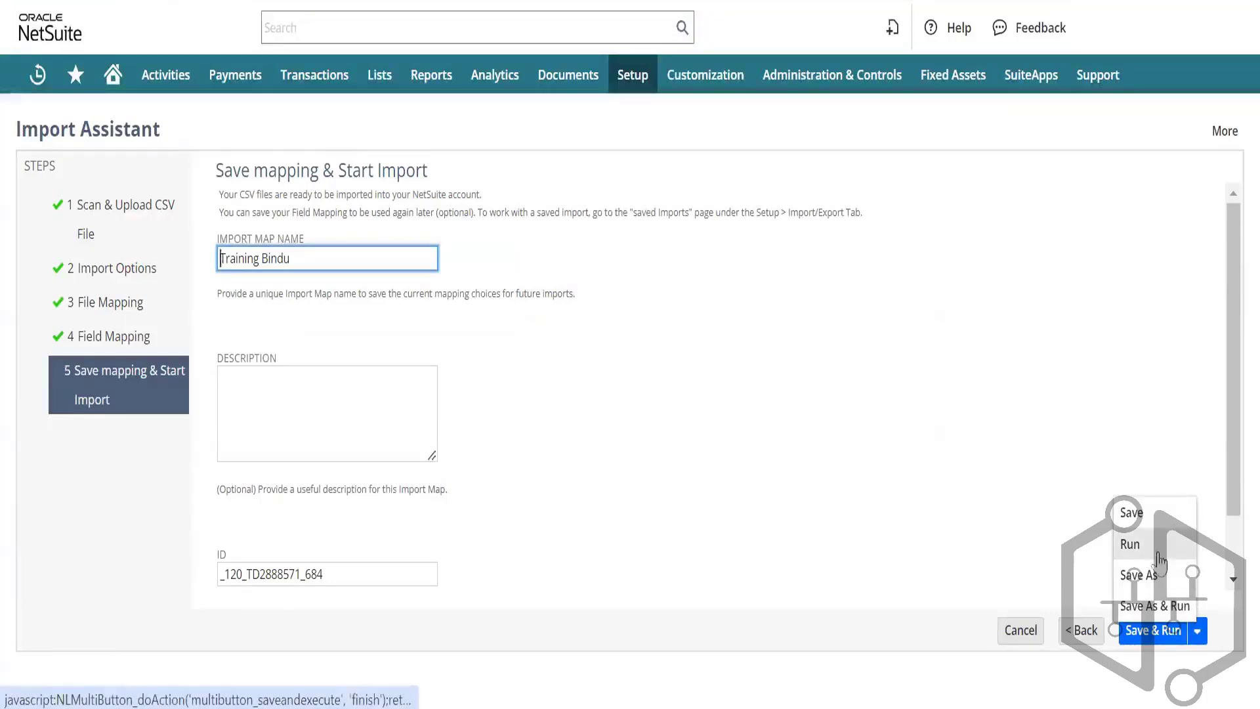
left_click(1162, 637)
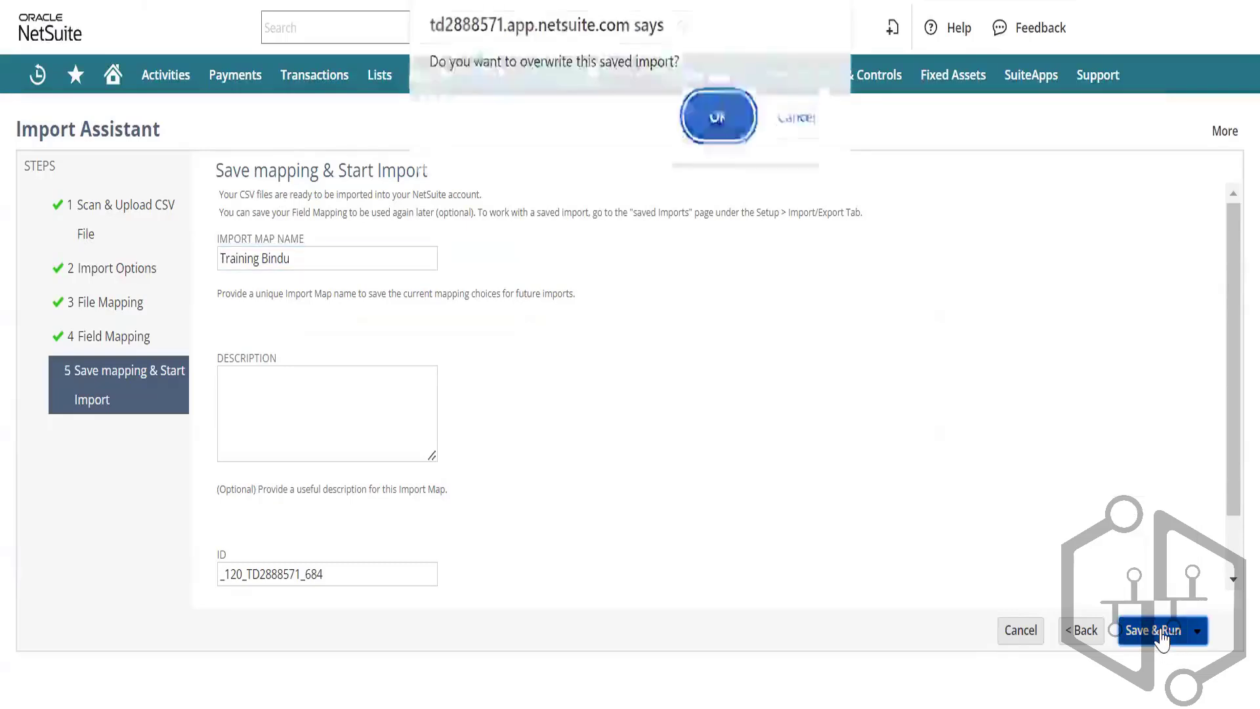
left_click(716, 129)
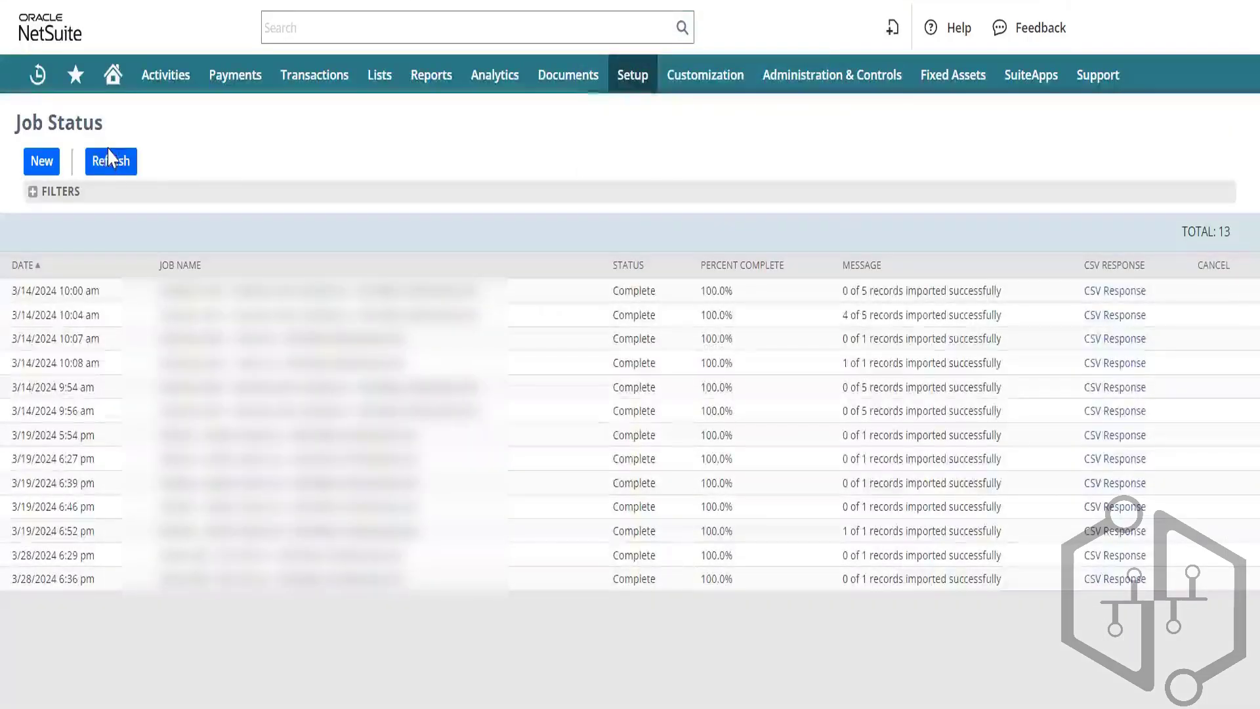
Step: Refresh the Job Status list until the newest job shows 1 of 1 records imported
left_click(107, 157)
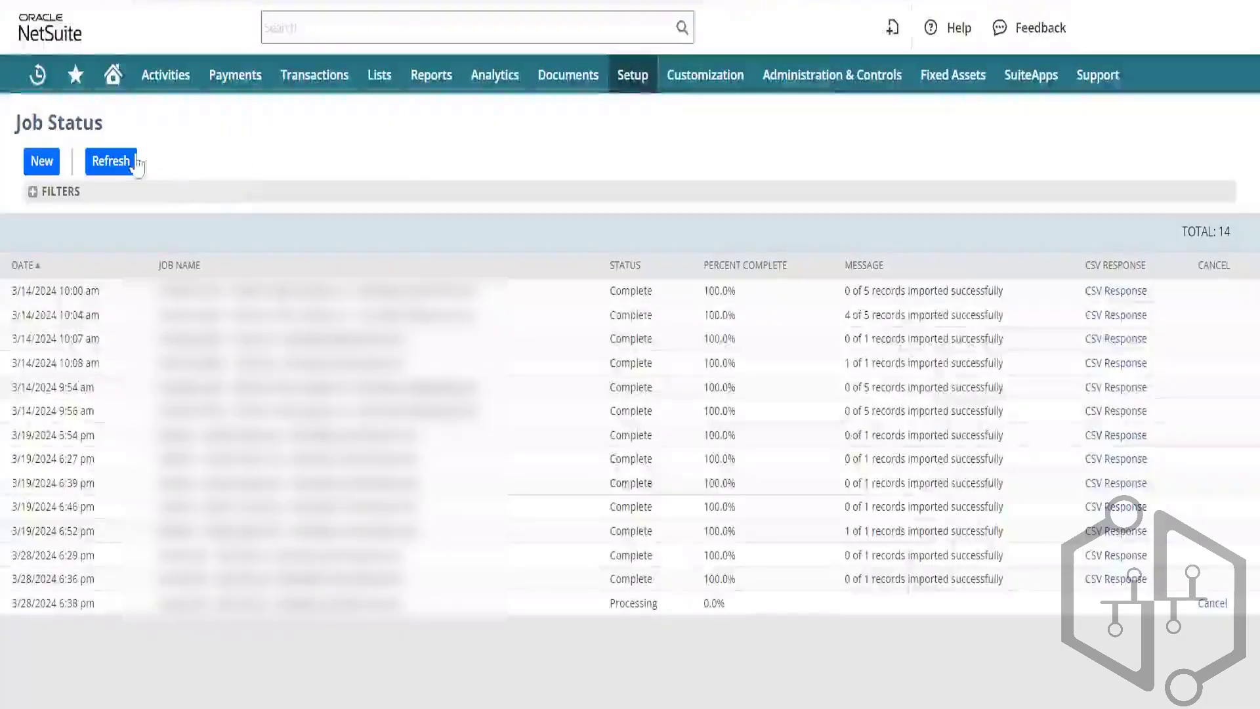
left_click(118, 164)
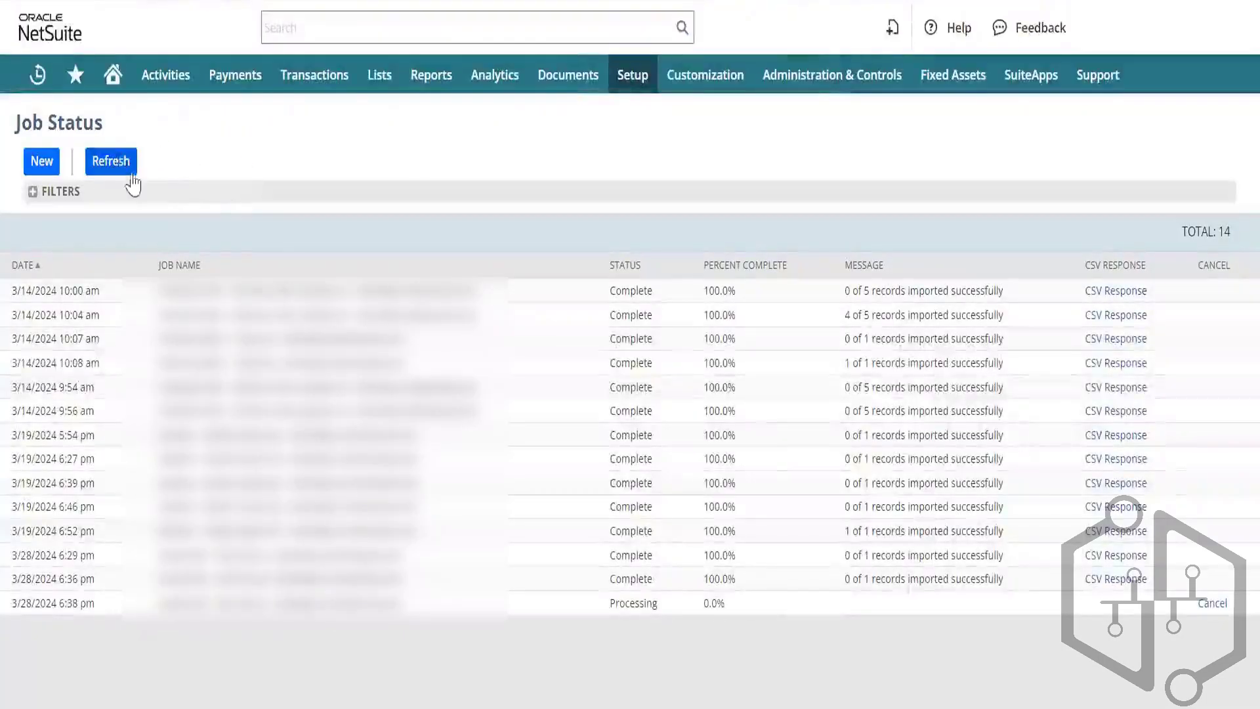
left_click(105, 163)
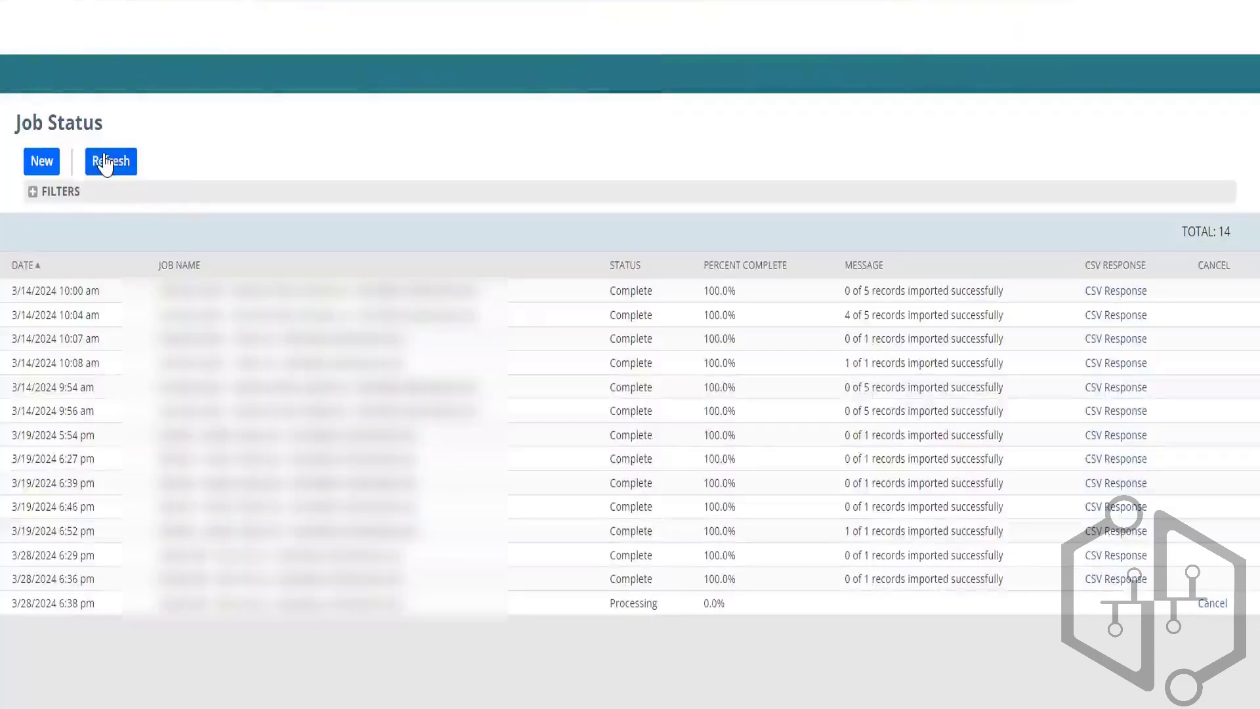
left_click(105, 162)
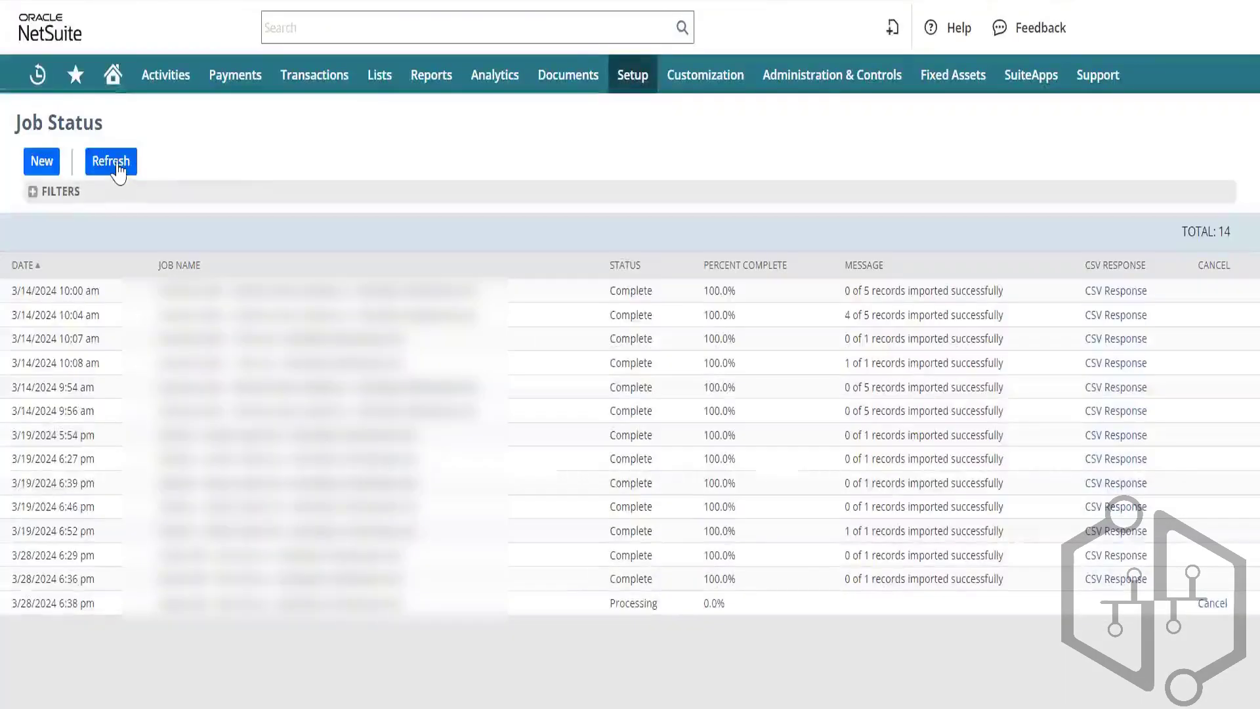
left_click(119, 164)
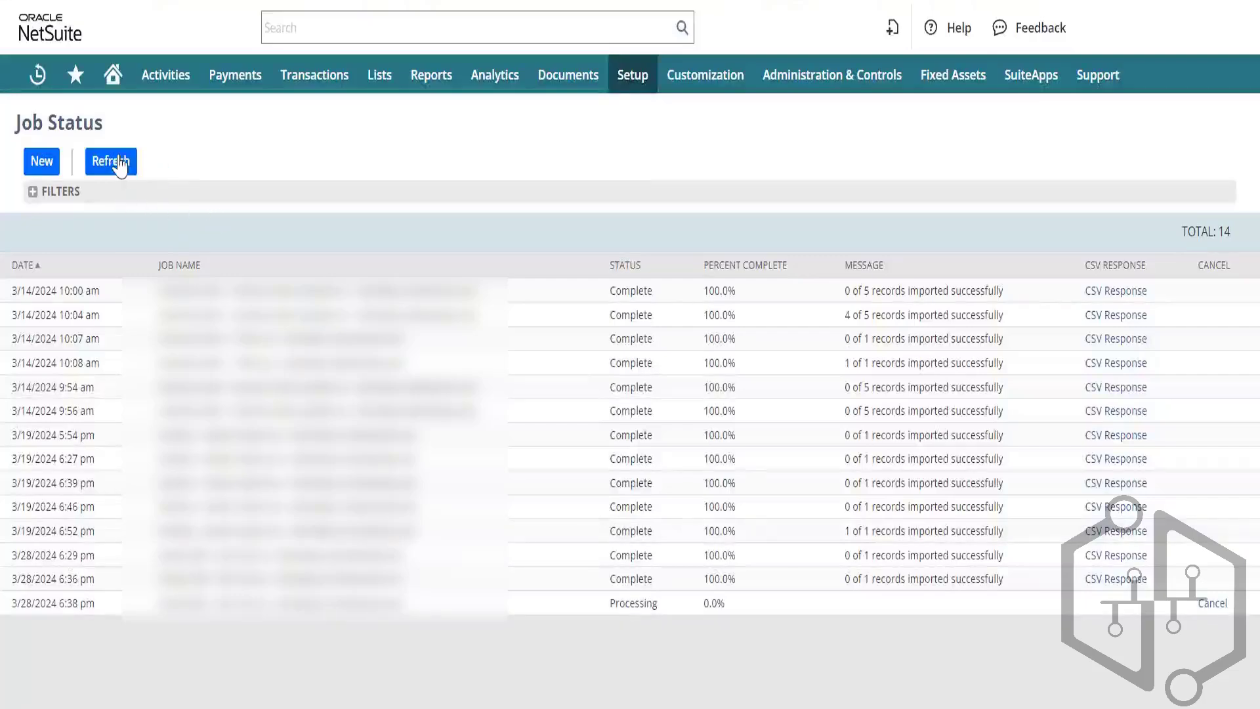
left_click(123, 166)
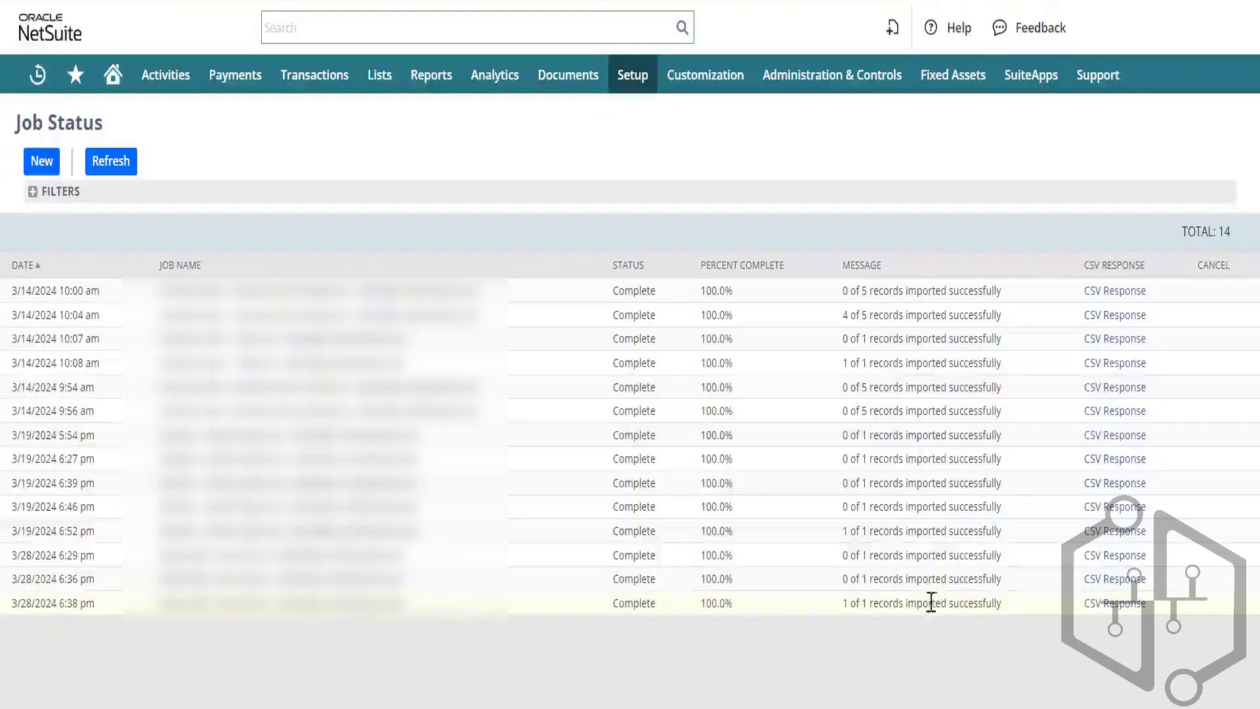
Step: Open the new results file and read row 2's error: invalid subsidiary reference key 1 for entity 923
mouse_move(812, 703)
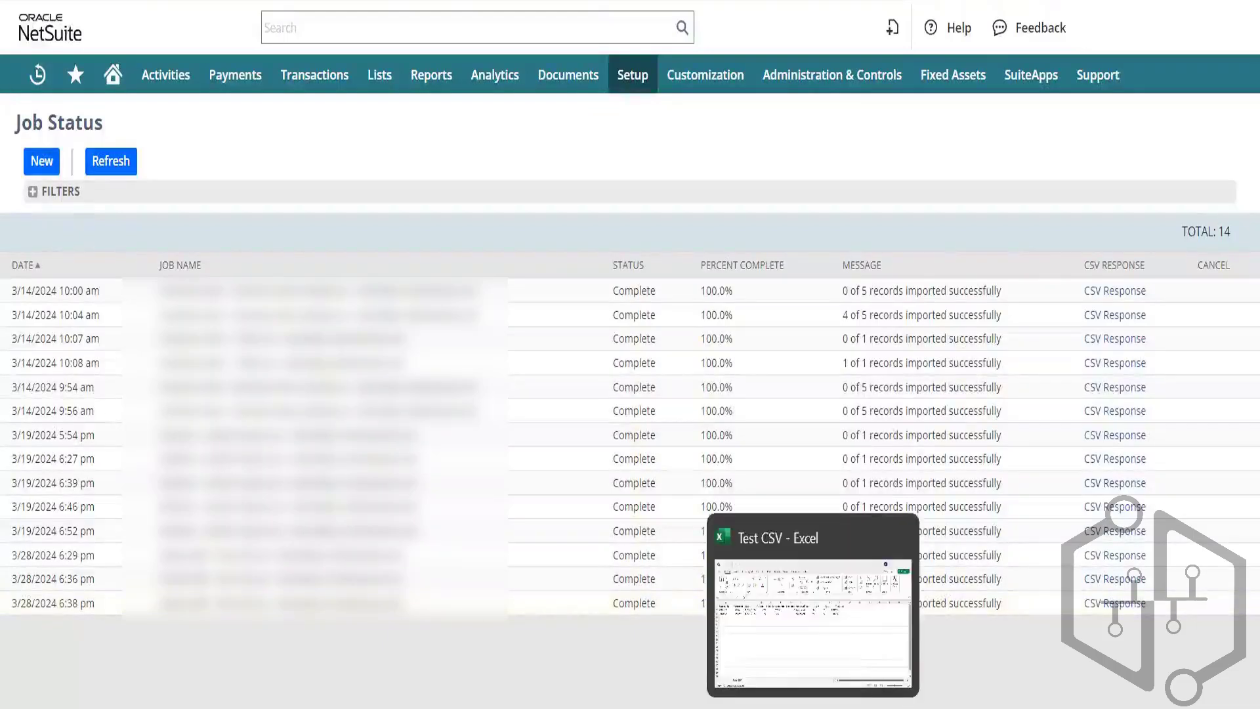
left_click(811, 676)
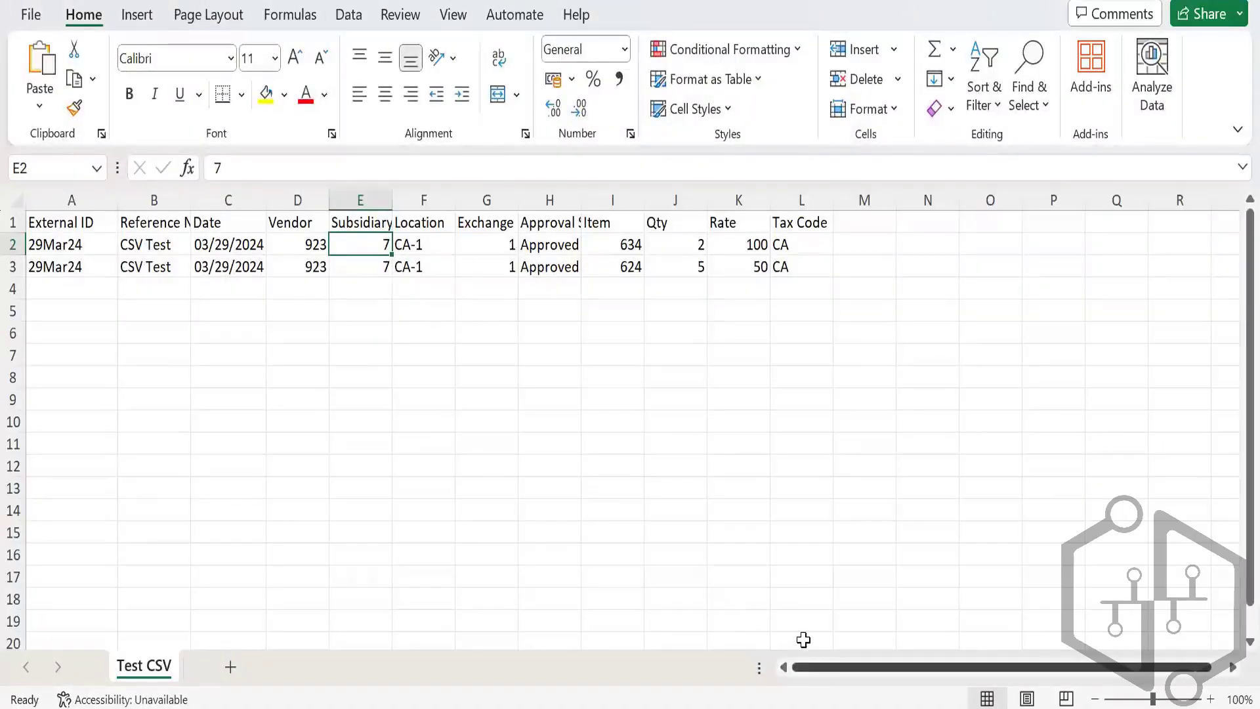
mouse_move(813, 708)
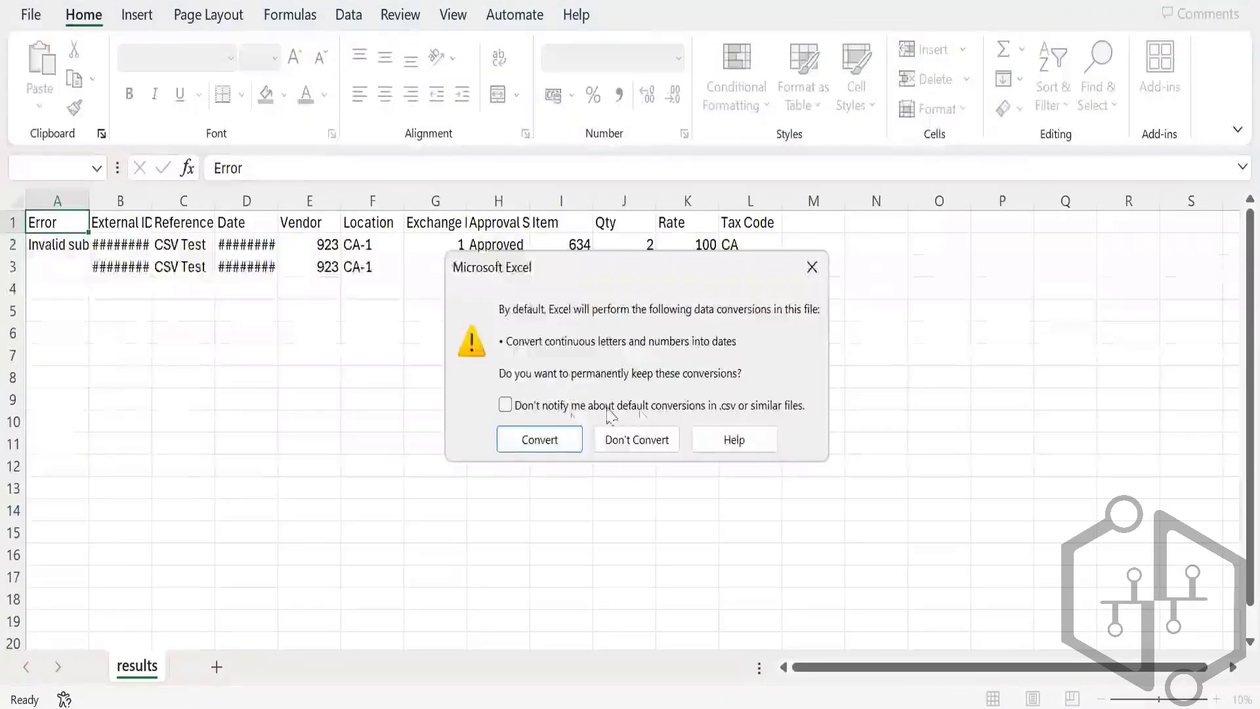
left_click(812, 267)
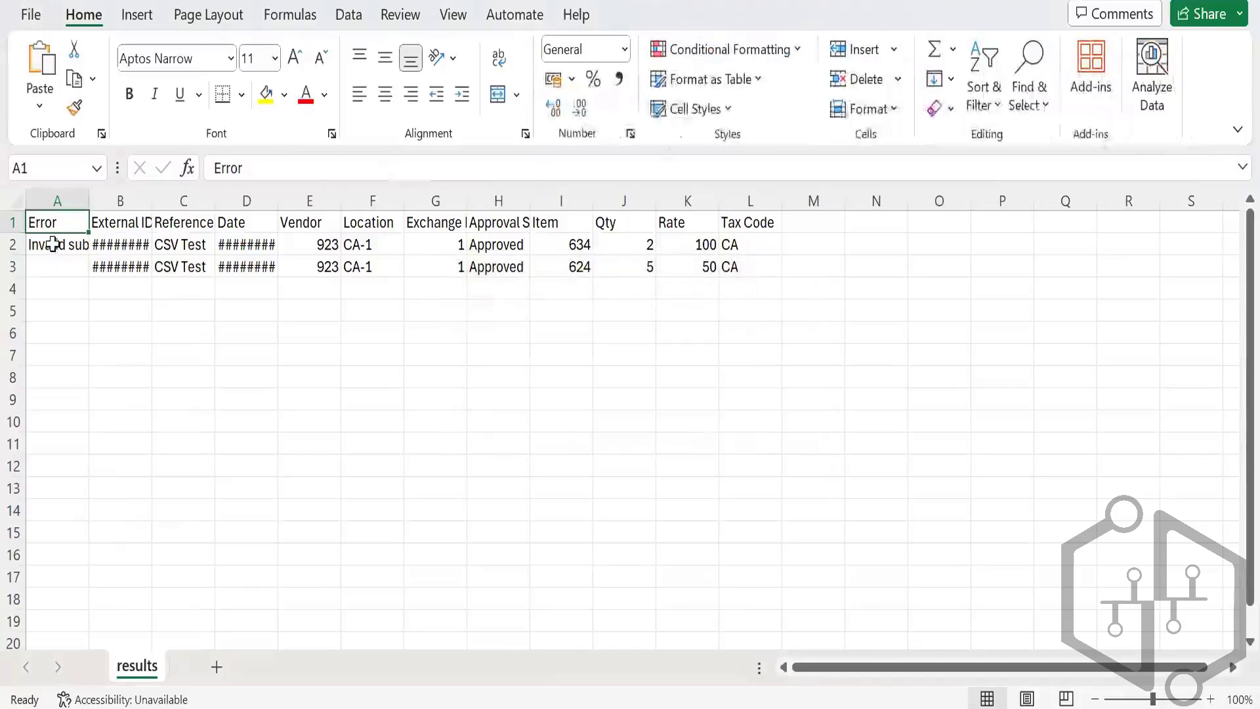
left_click(53, 244)
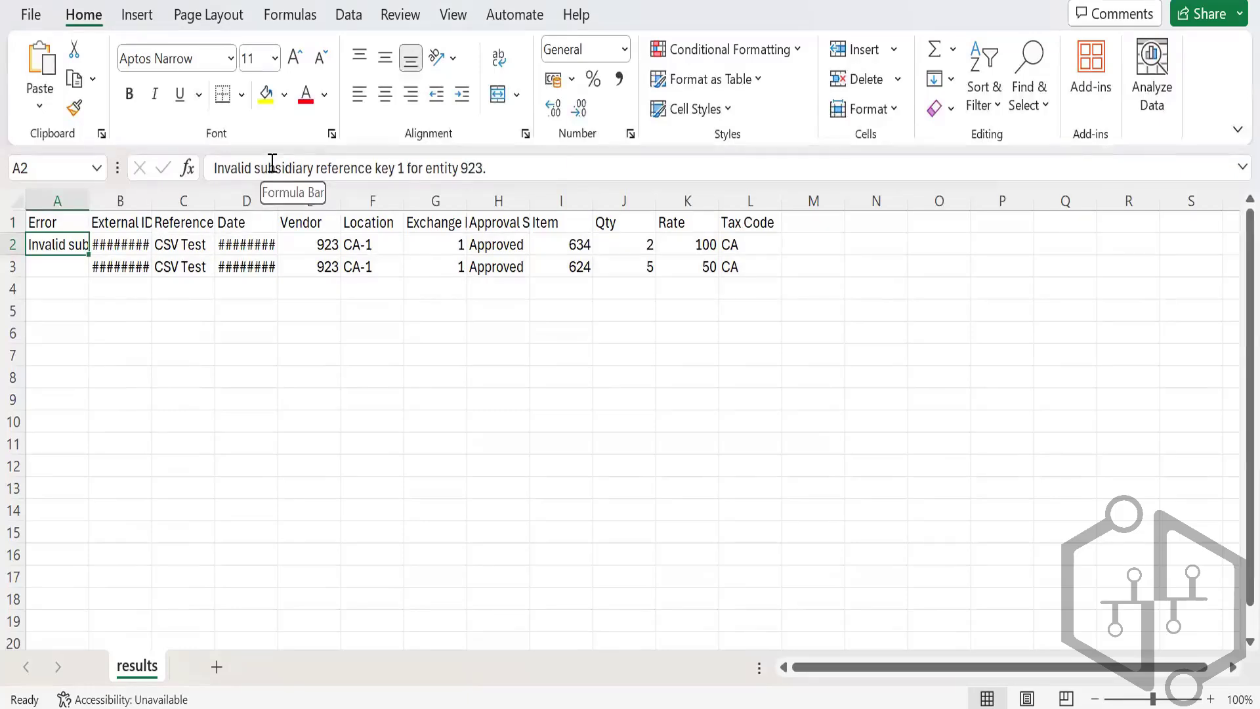
left_click(325, 247)
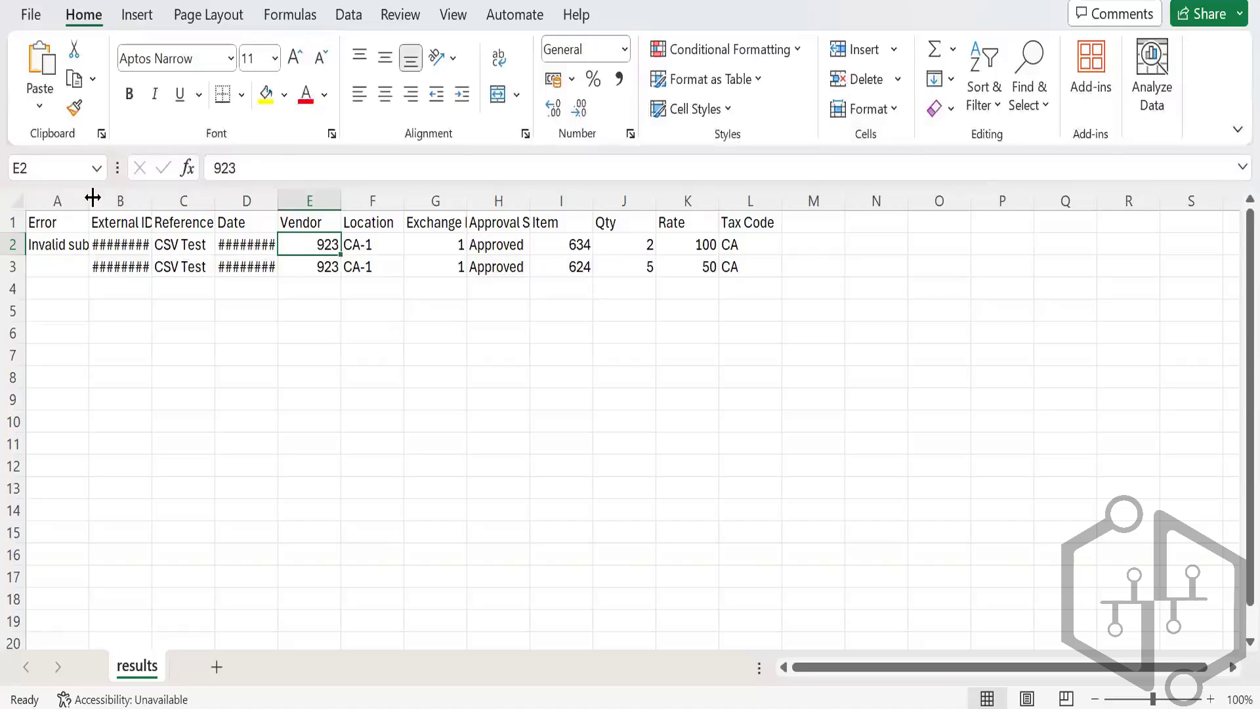
left_click(60, 244)
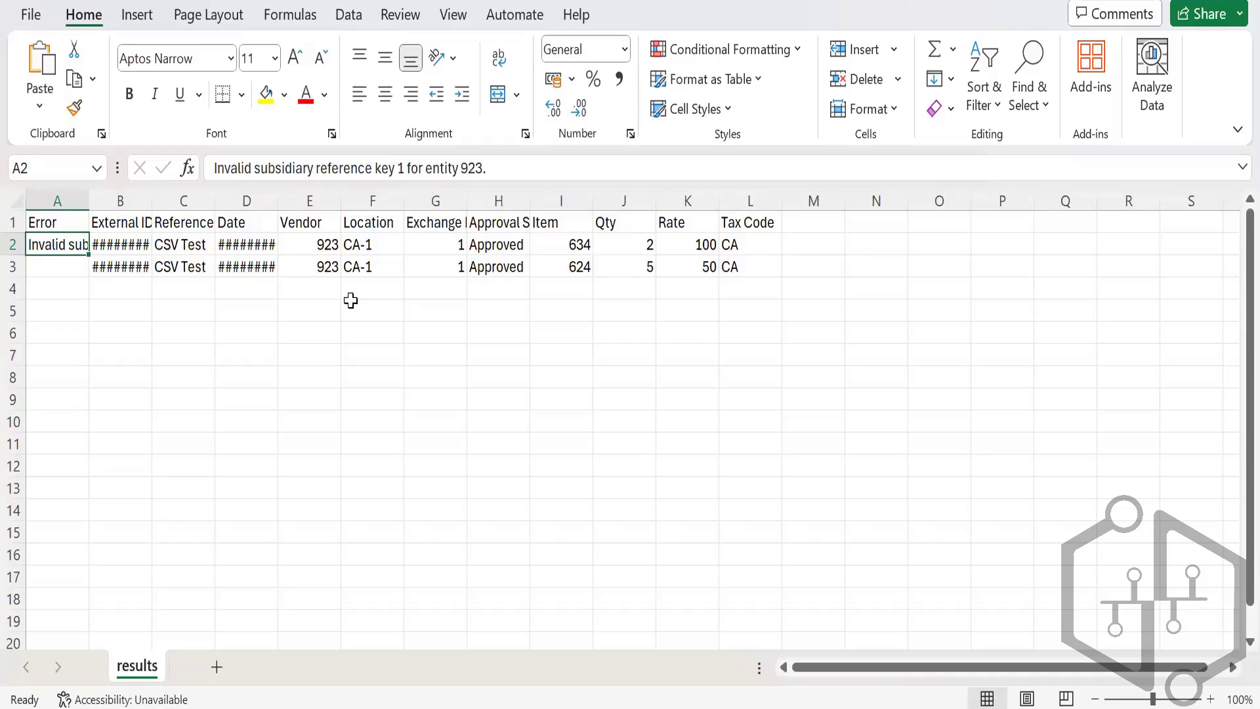
Step: Enter ADMIN in cell N2 and Admin in cell O2, beside the Tax Code column
key("Right")
key("Right")
key("Right")
key("Right")
key("Right")
key("Right")
key("Right")
key("Right")
key("Right")
key("Right")
key("Right")
key("Right")
key("Right")
key("Right")
key("Right")
key("Right")
key("Right")
key("Right")
key("Right")
key("Right")
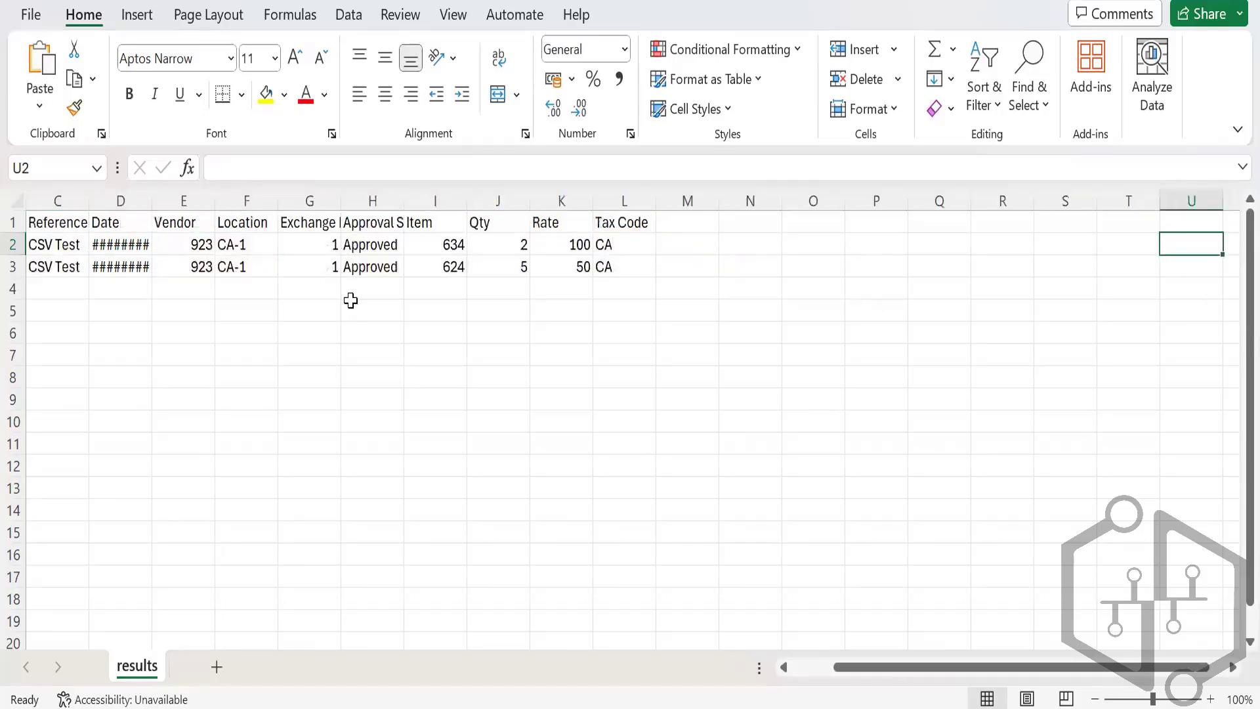
key("Left")
key("Left")
key("Left")
key("Left")
key("Left")
key("Left")
key("Left")
key("Left")
key("Left")
key("Left")
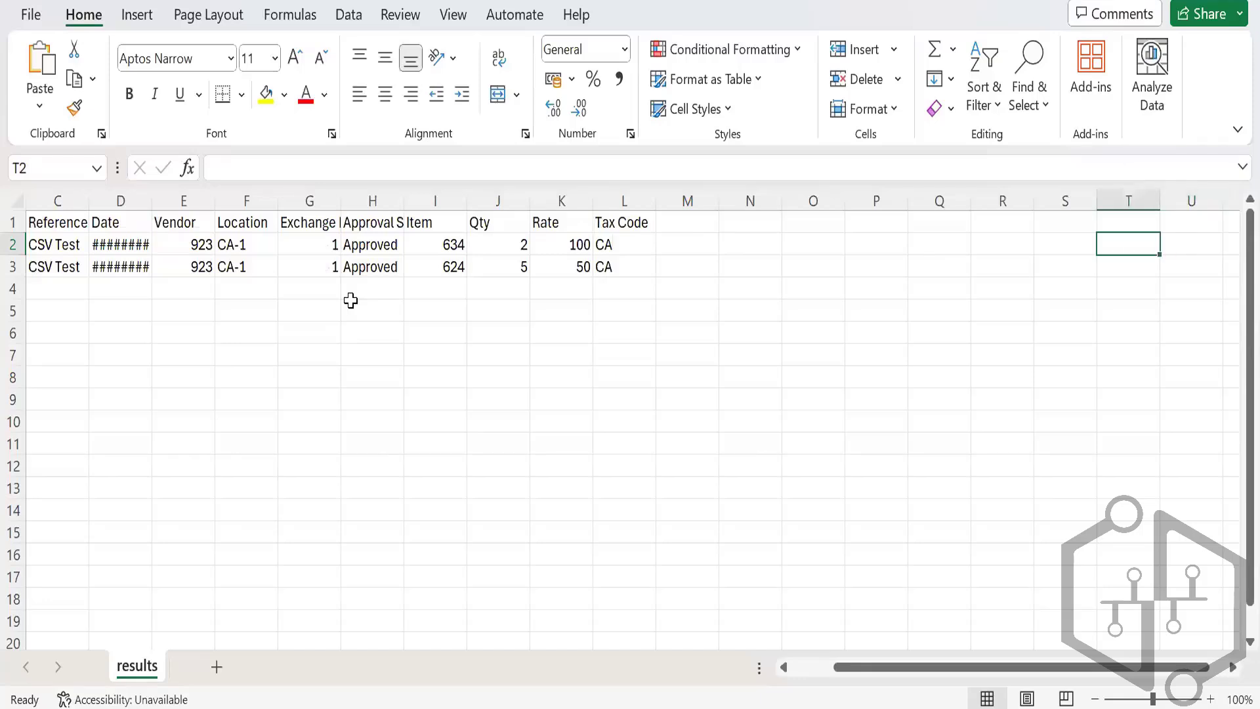
key("Right")
key("Right")
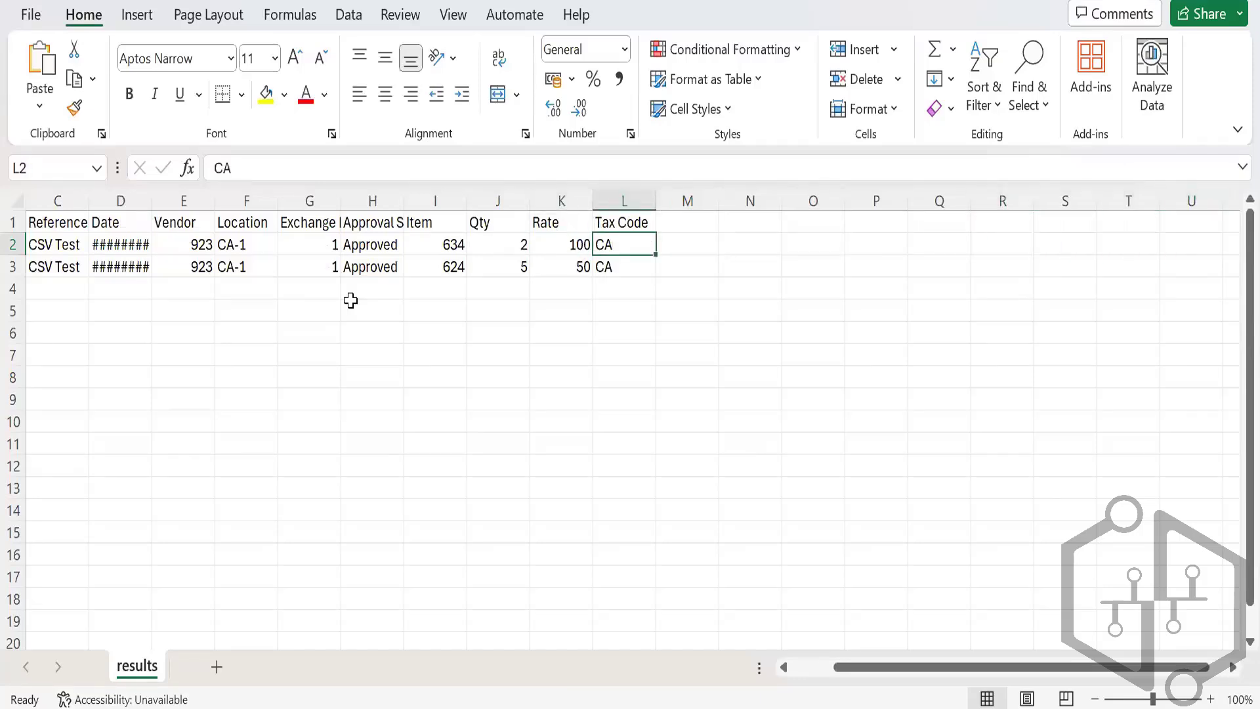
key("Up")
key("Right")
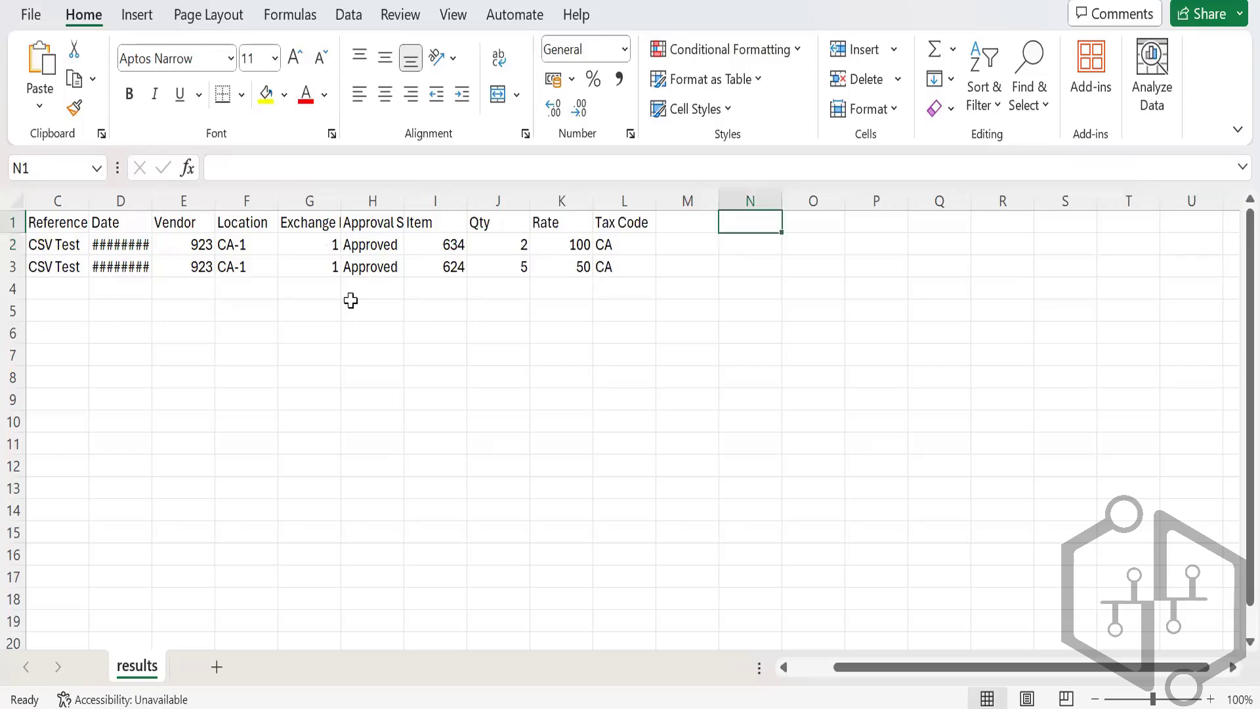
key("Down")
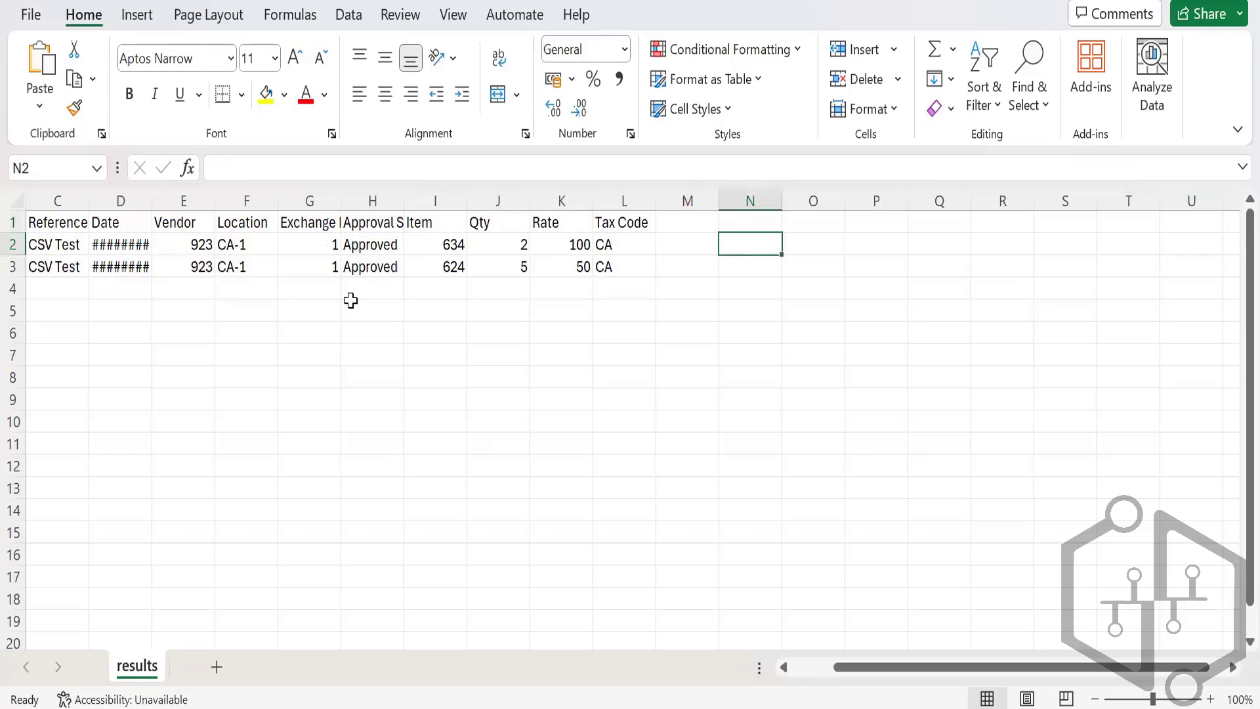
type("ADMIN")
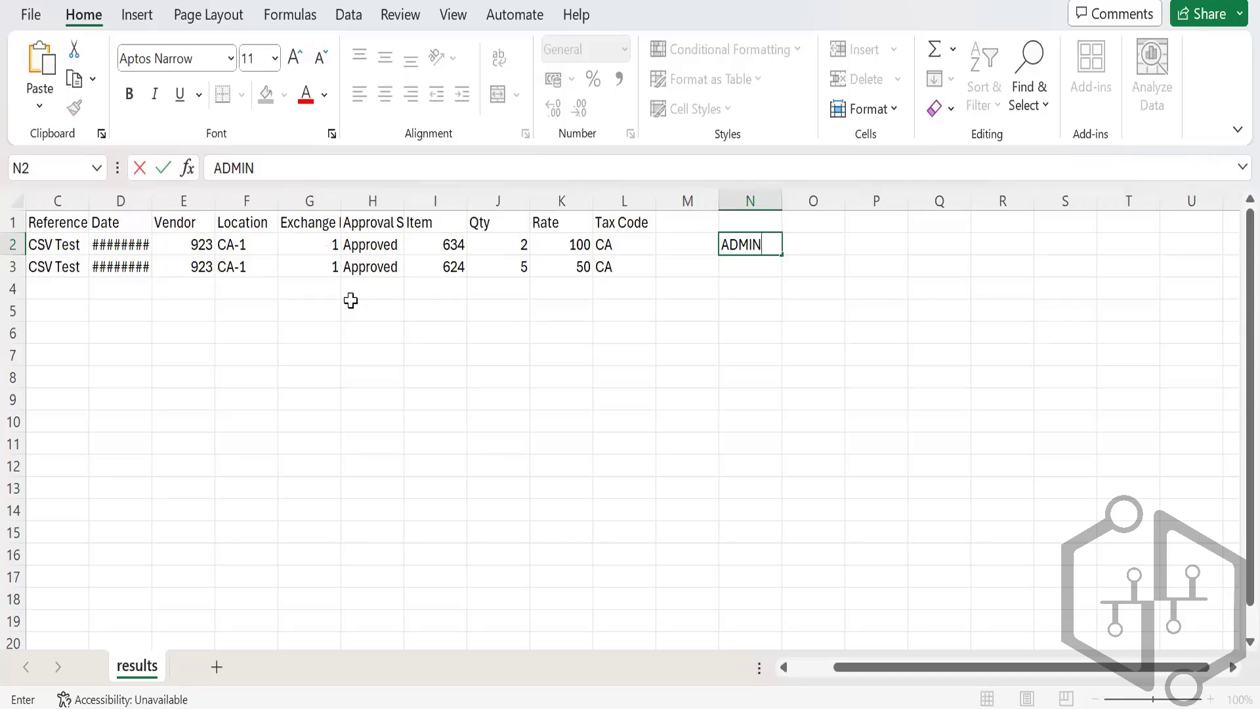
key("Tab")
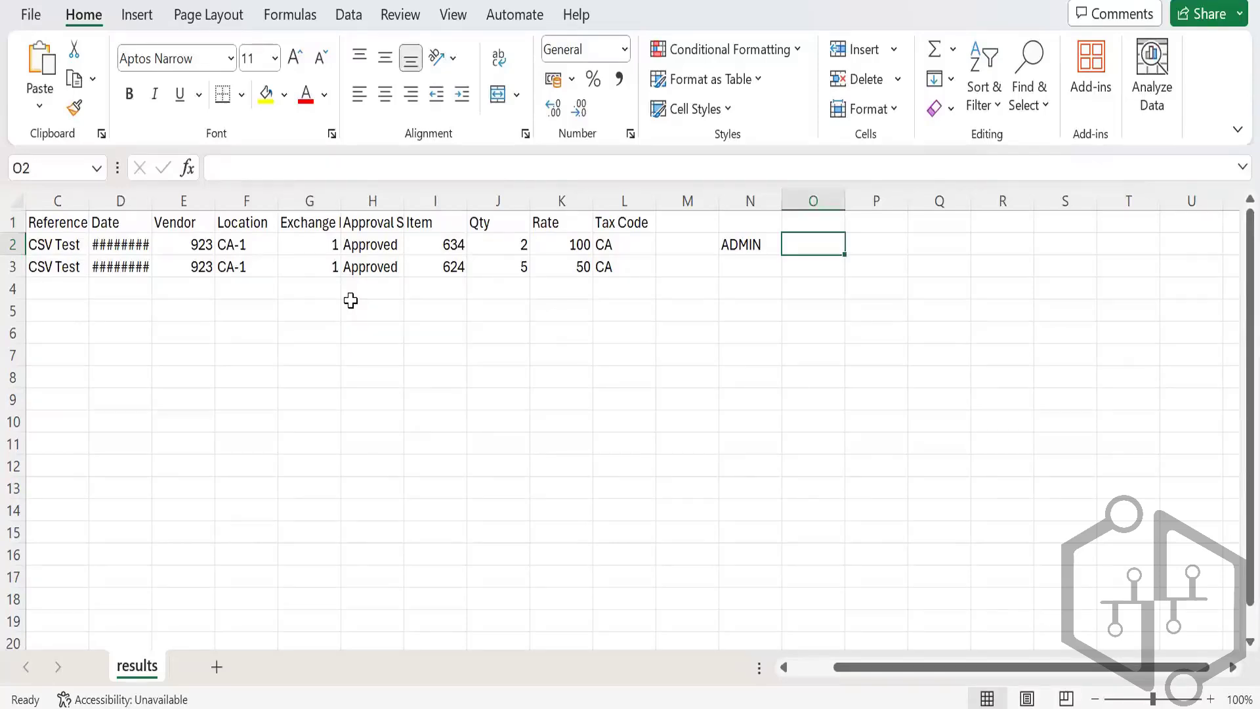
type("Ad")
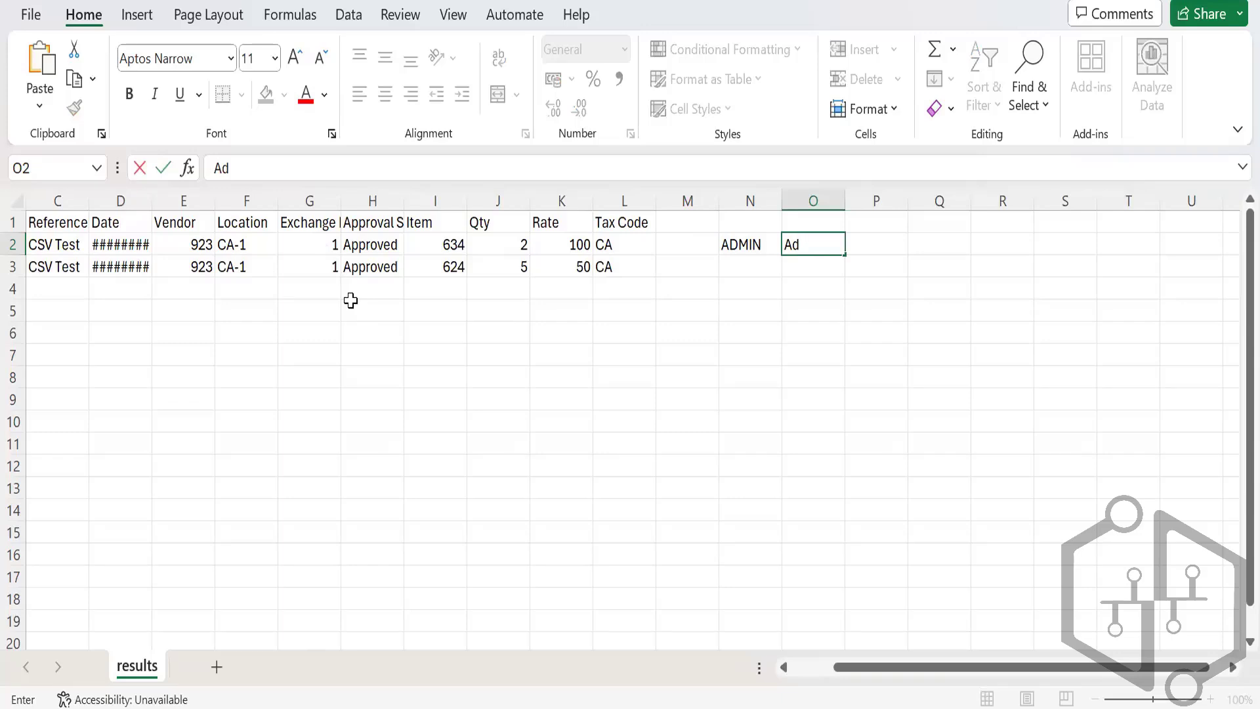
type("min")
key("Tab")
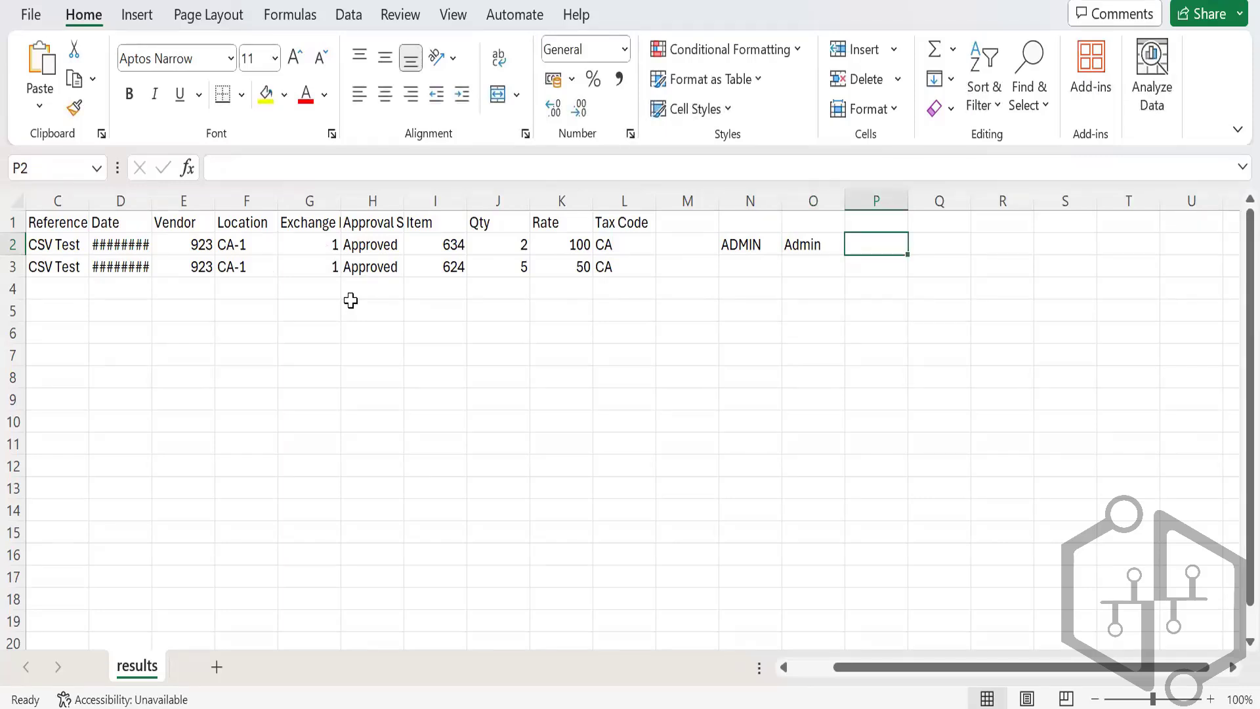
key("Left")
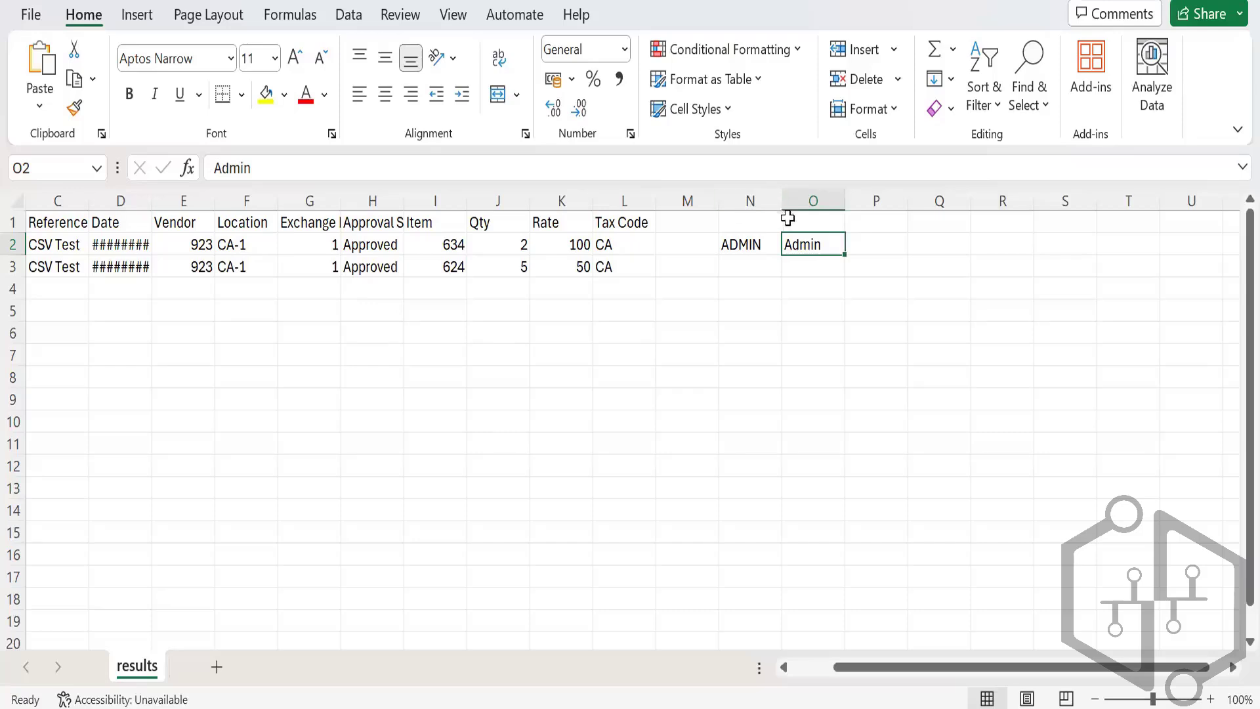
left_click(825, 274)
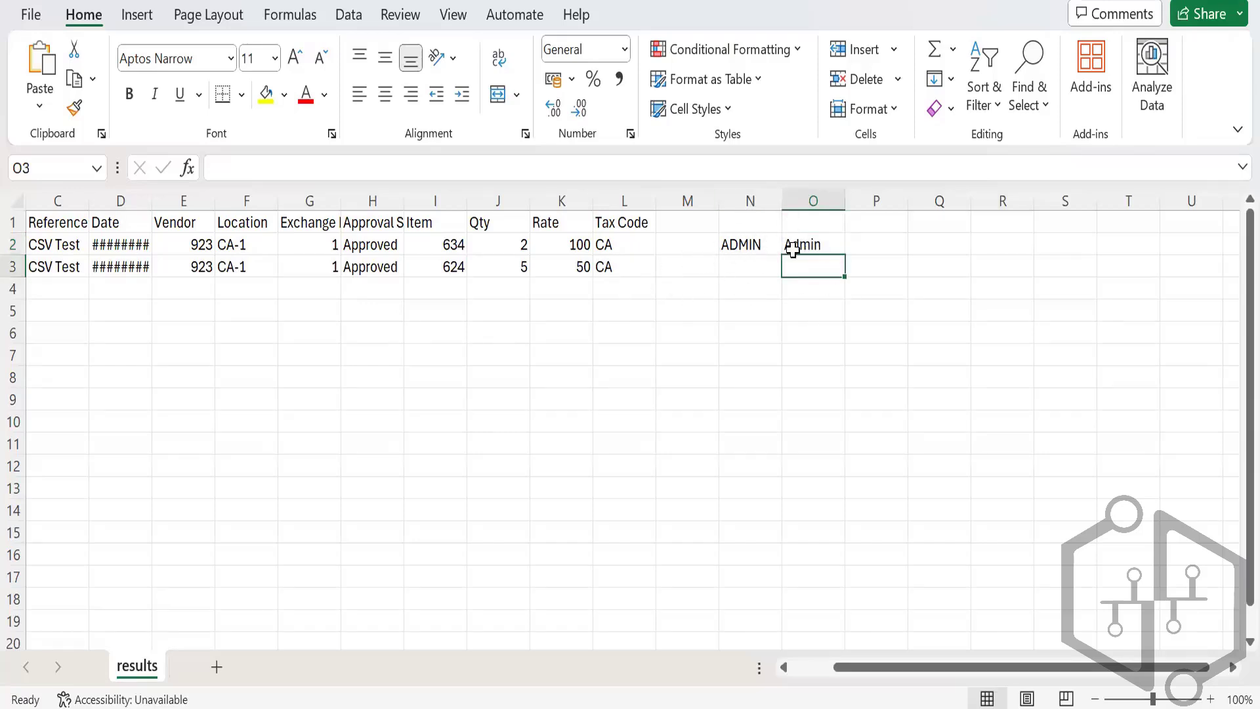
left_click(756, 266)
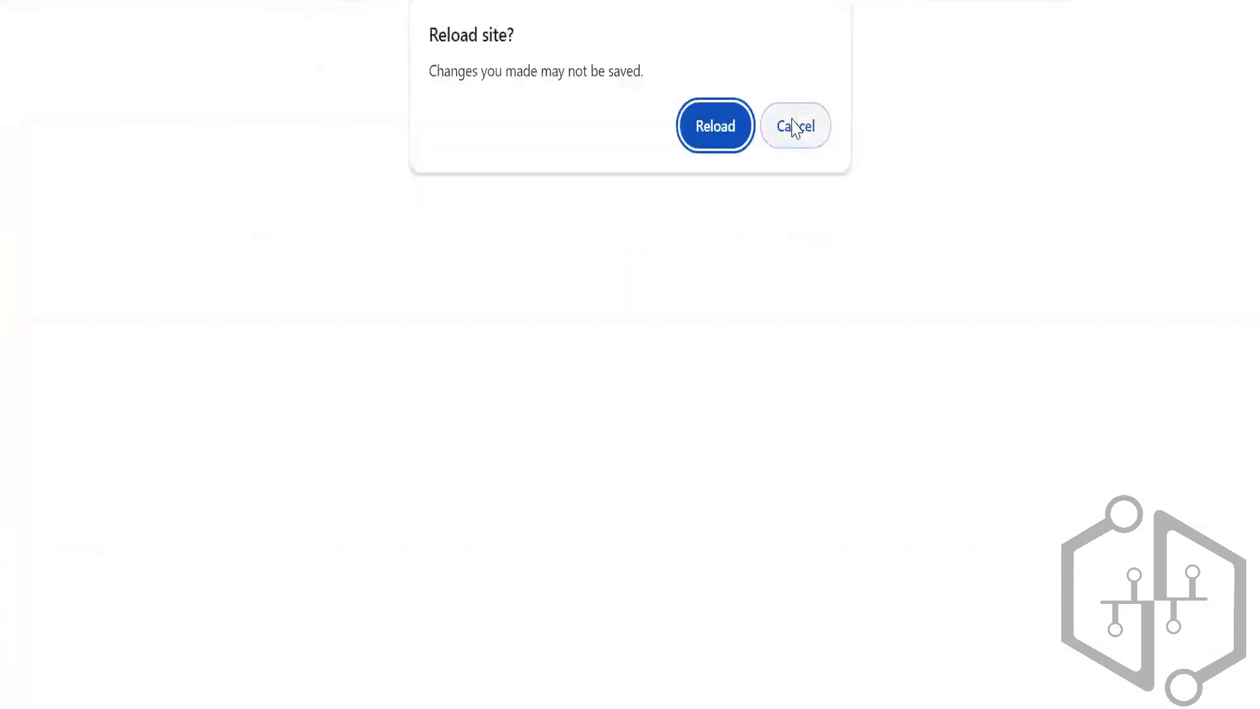
Step: Discard the unsaved new bill and go to the Bills list
left_click(798, 126)
left_click(431, 75)
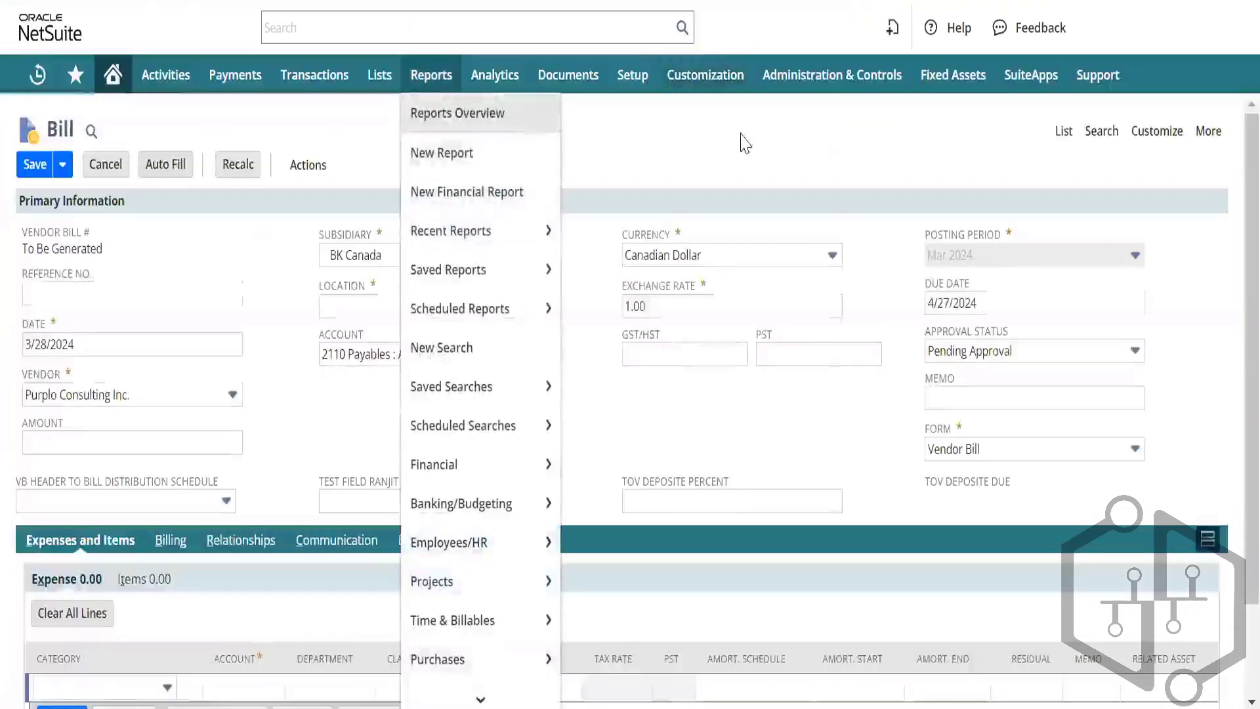
left_click(1063, 131)
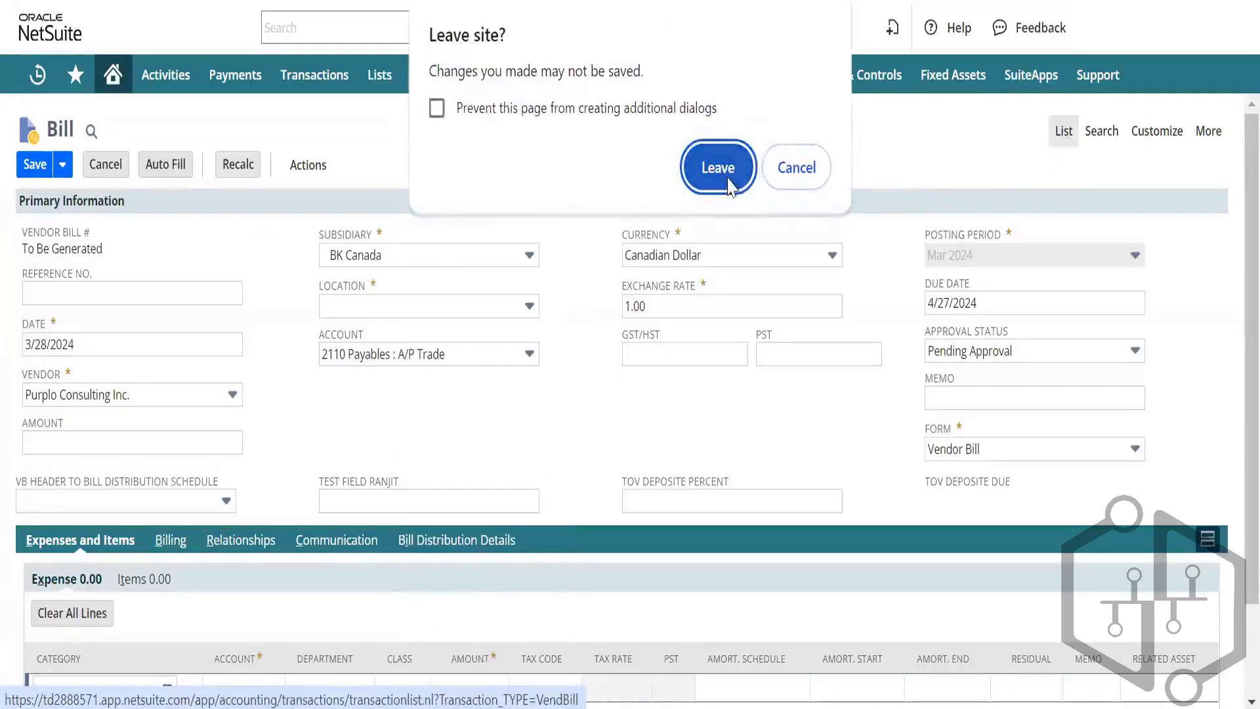
left_click(727, 175)
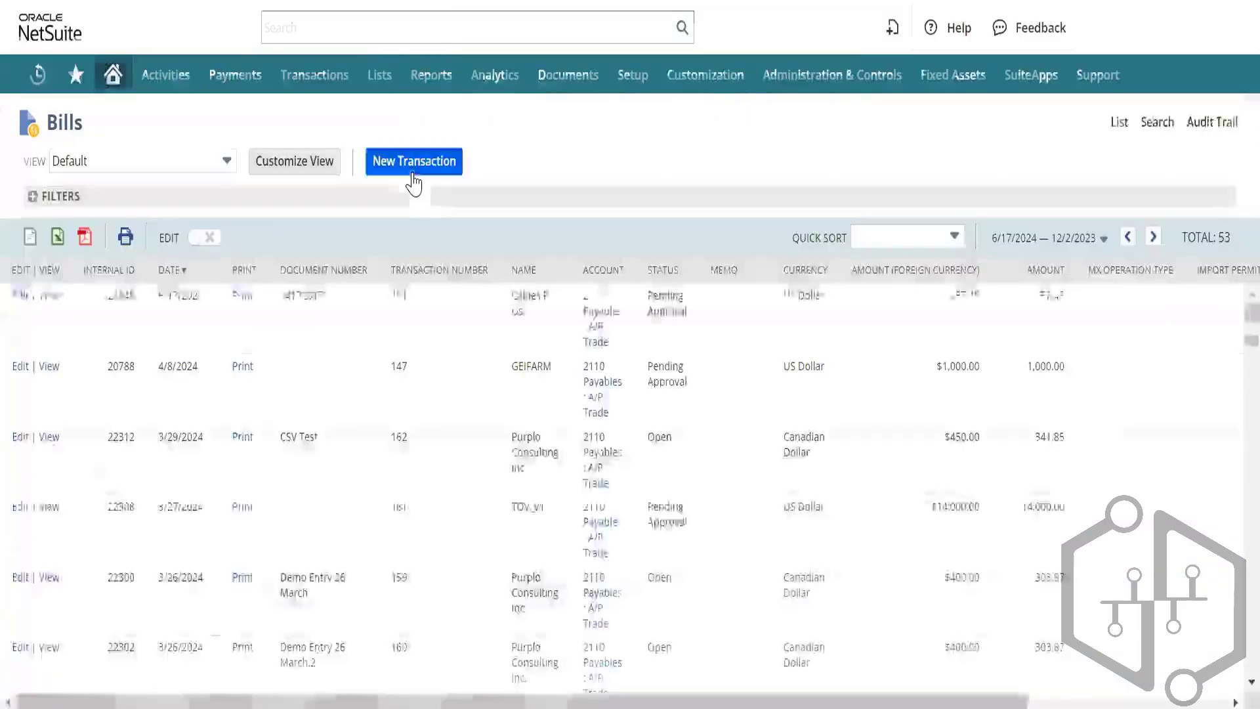
scroll(241, 316, "down", 1)
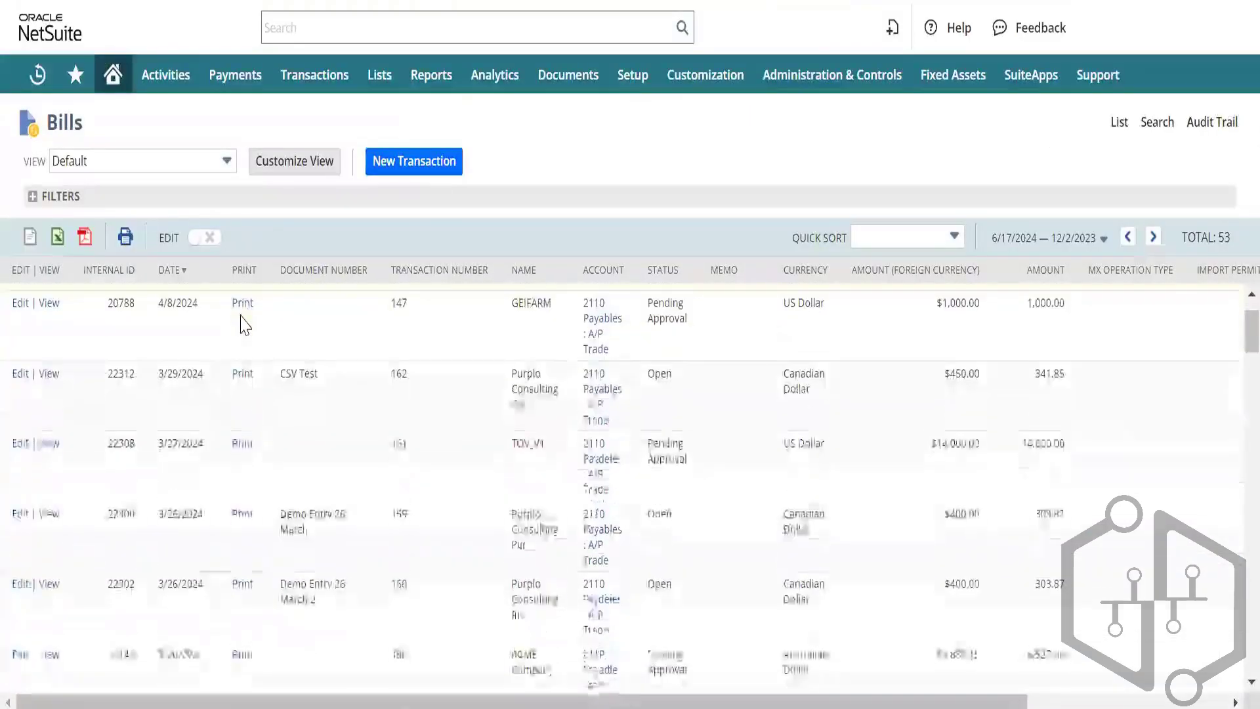
scroll(241, 315, "up", 1)
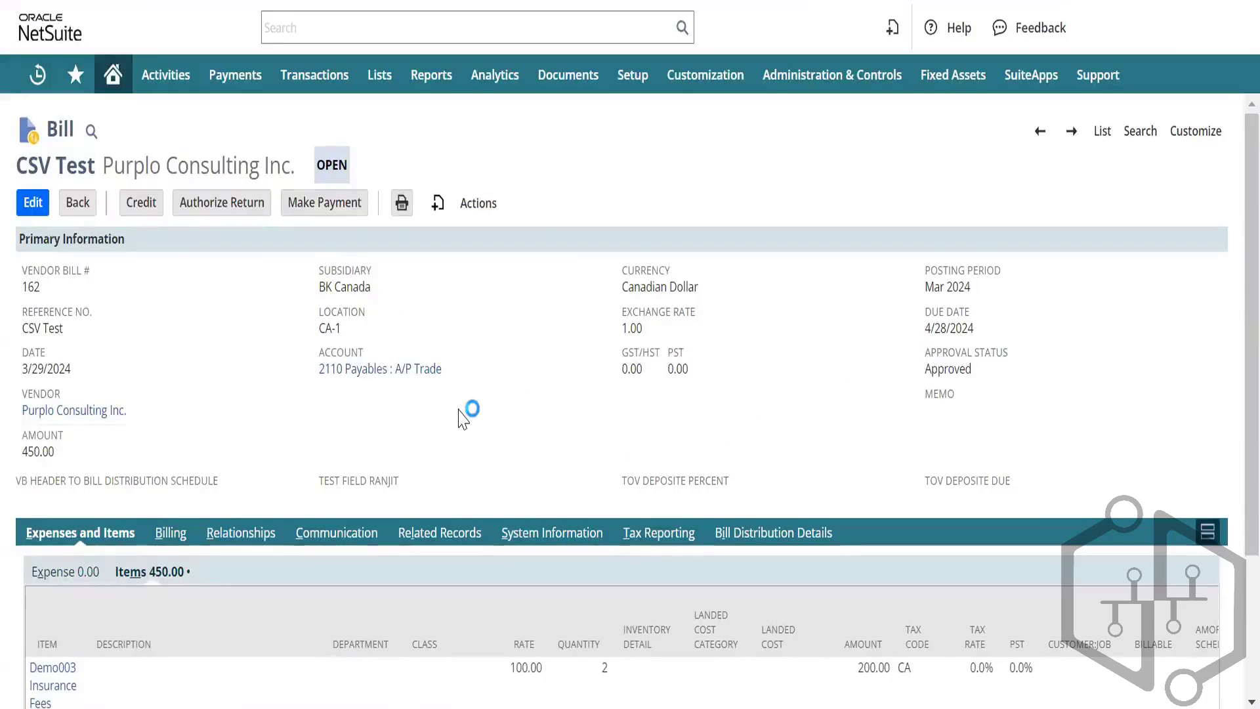
Step: Scroll through the CSV Test bill's Items sublist to review its lines
scroll(160, 571, "down", 3)
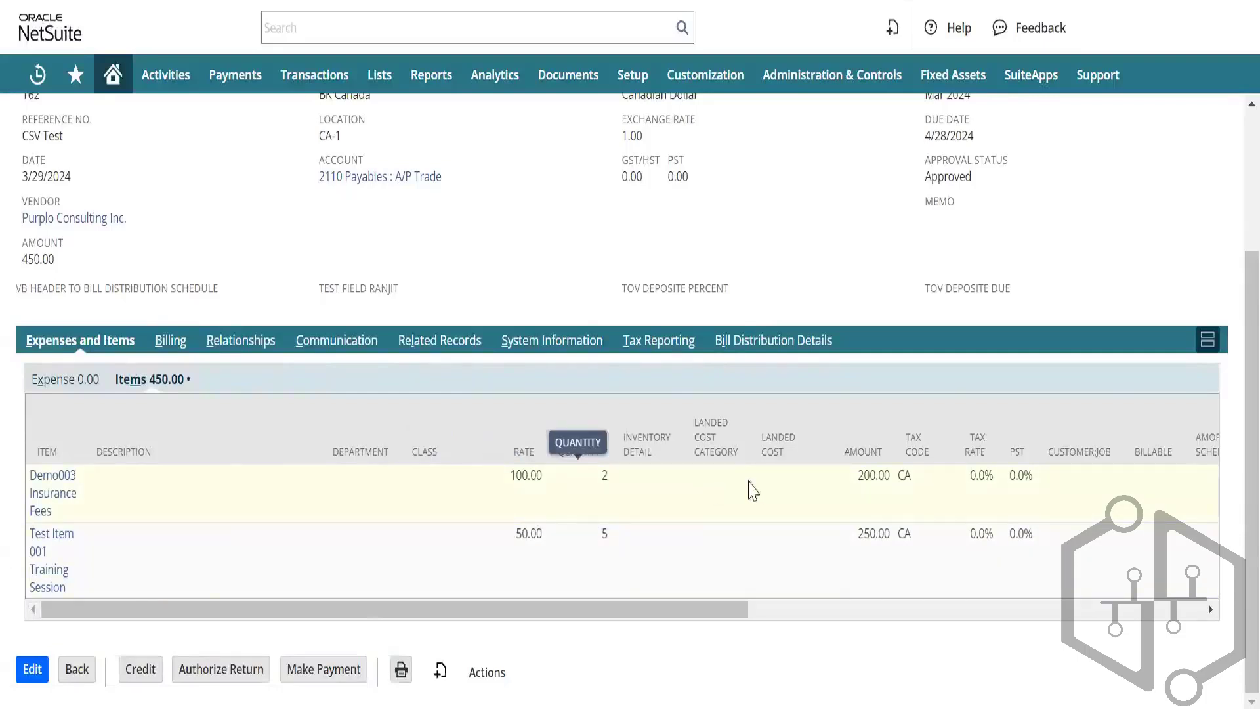
scroll(778, 493, "right", 5)
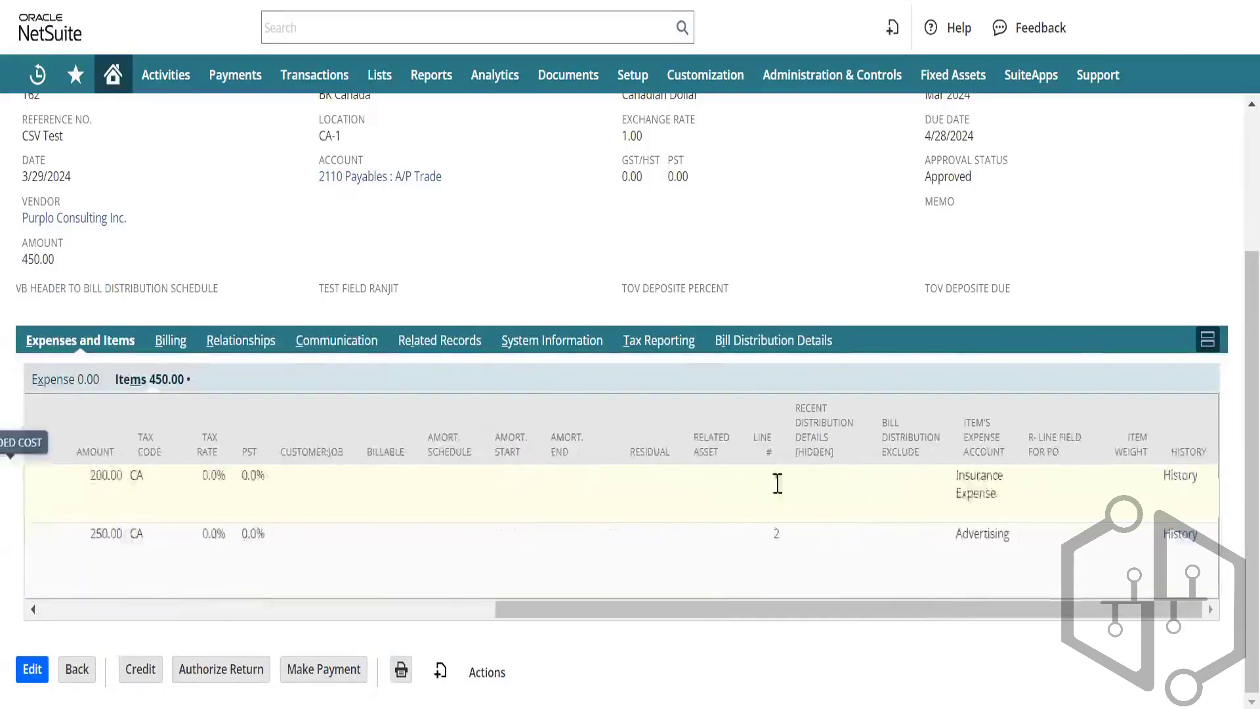
scroll(515, 245, "left", 5)
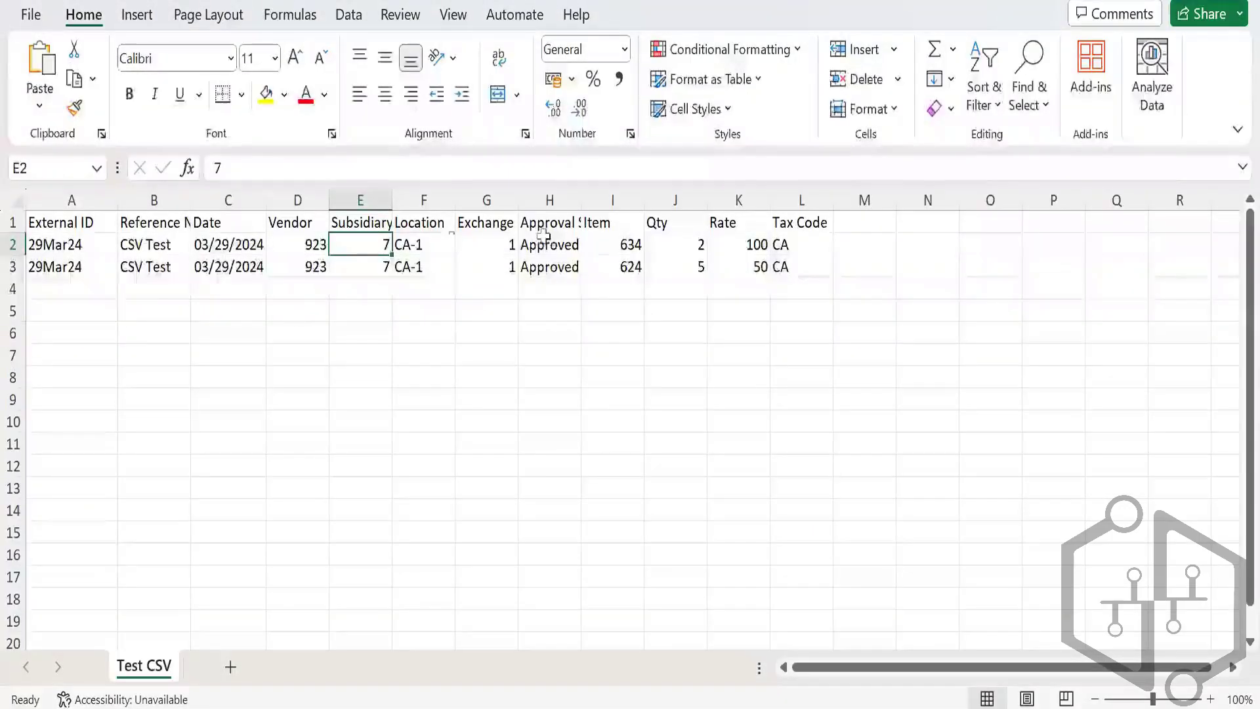
left_click(609, 240)
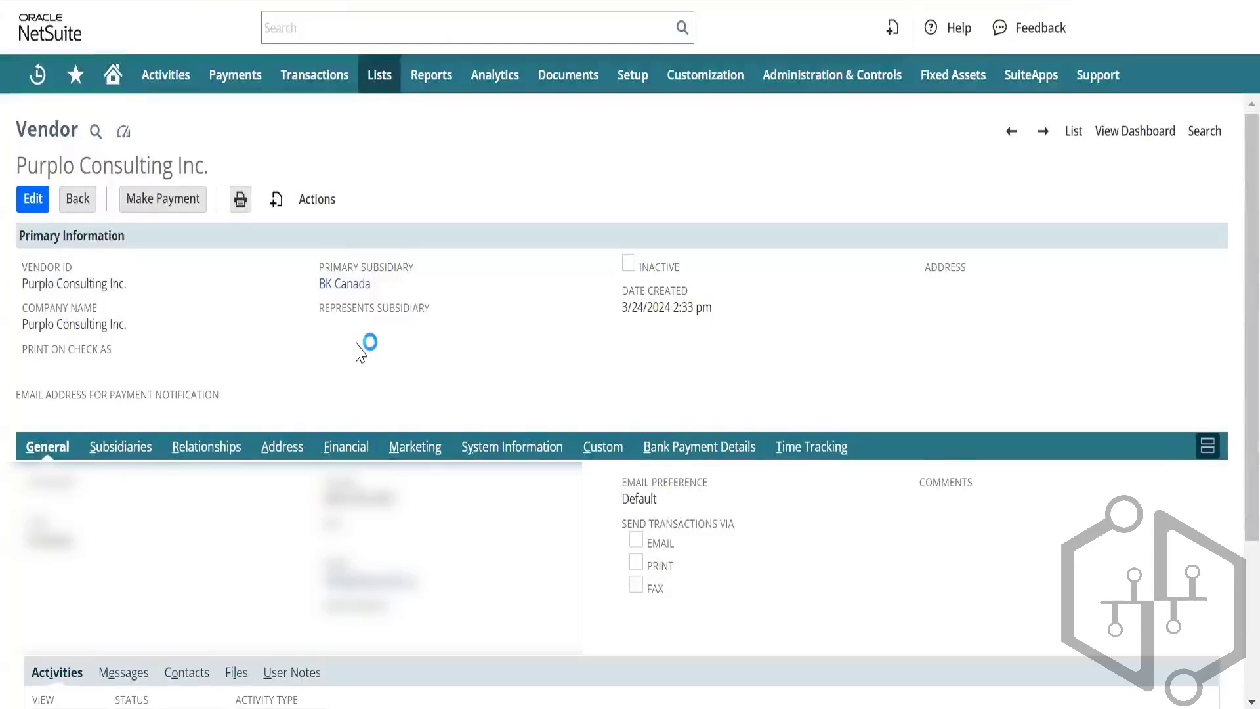
Step: Review Purplo Consulting Inc.'s Subsidiaries, Relationships and Address subtabs, ending on Financial with Net 30 and Canadian Dollar
scroll(366, 344, "down", 1)
scroll(356, 342, "down", 2)
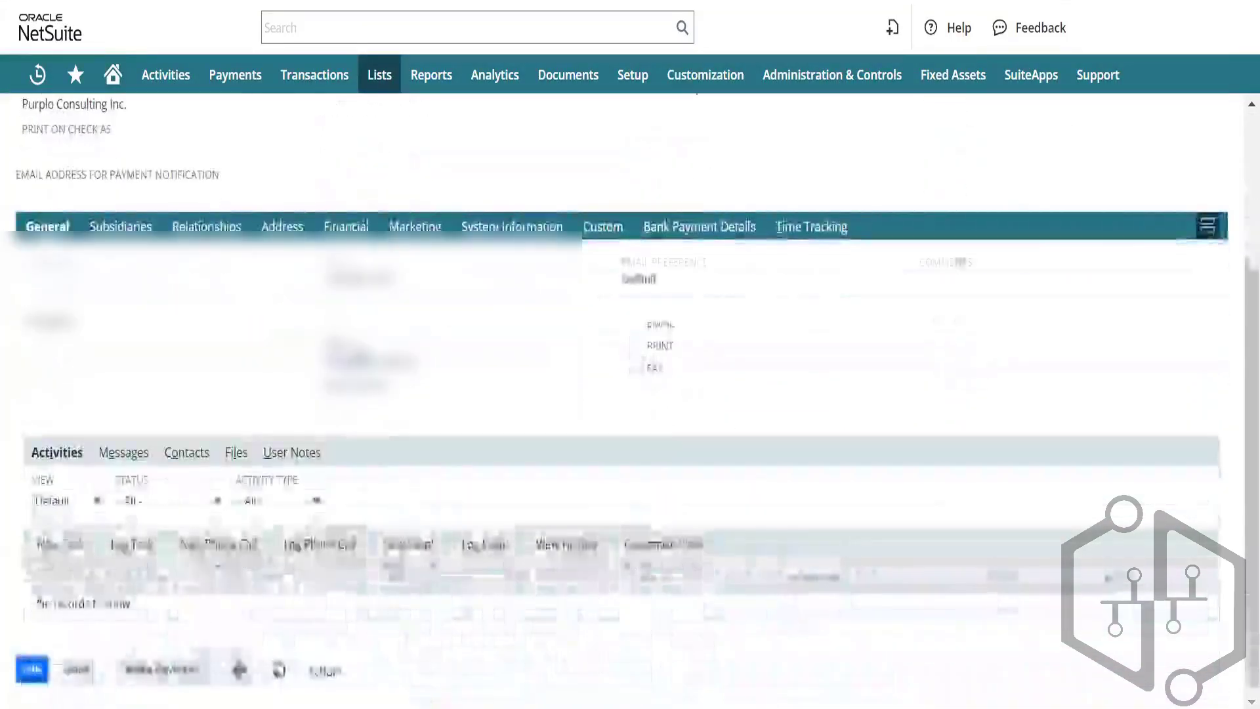
scroll(356, 343, "up", 3)
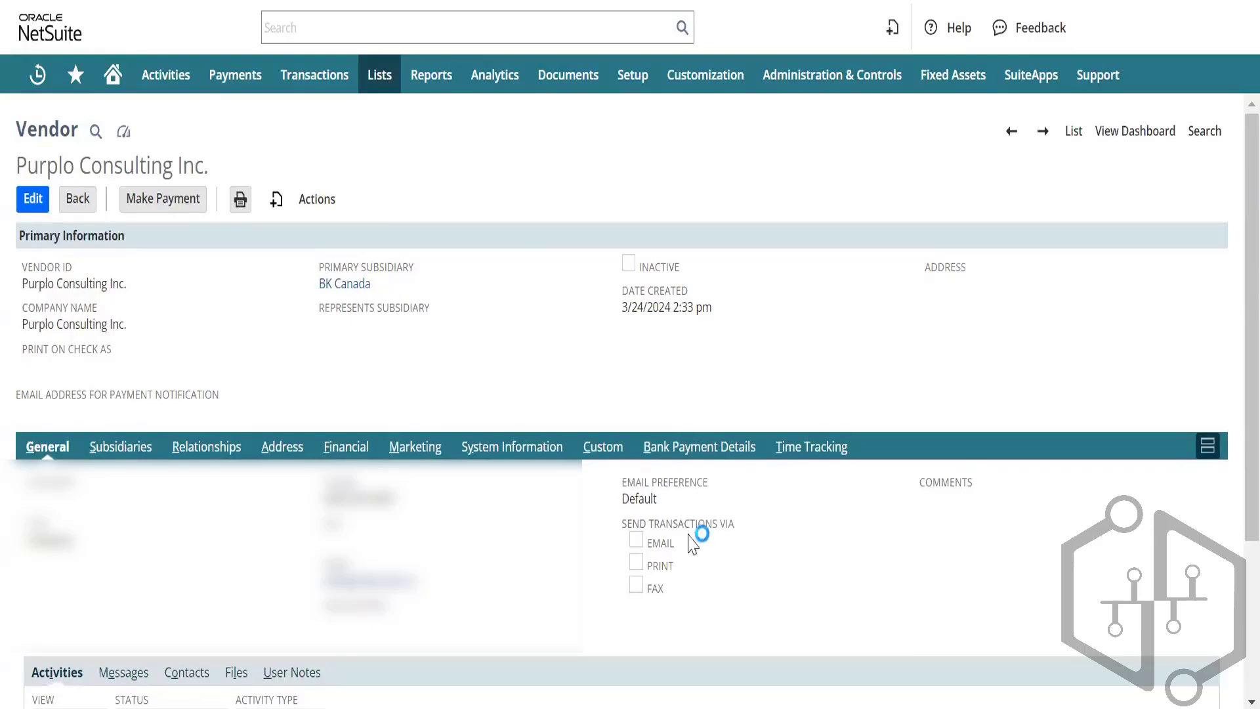
scroll(537, 510, "down", 1)
scroll(537, 510, "down", 3)
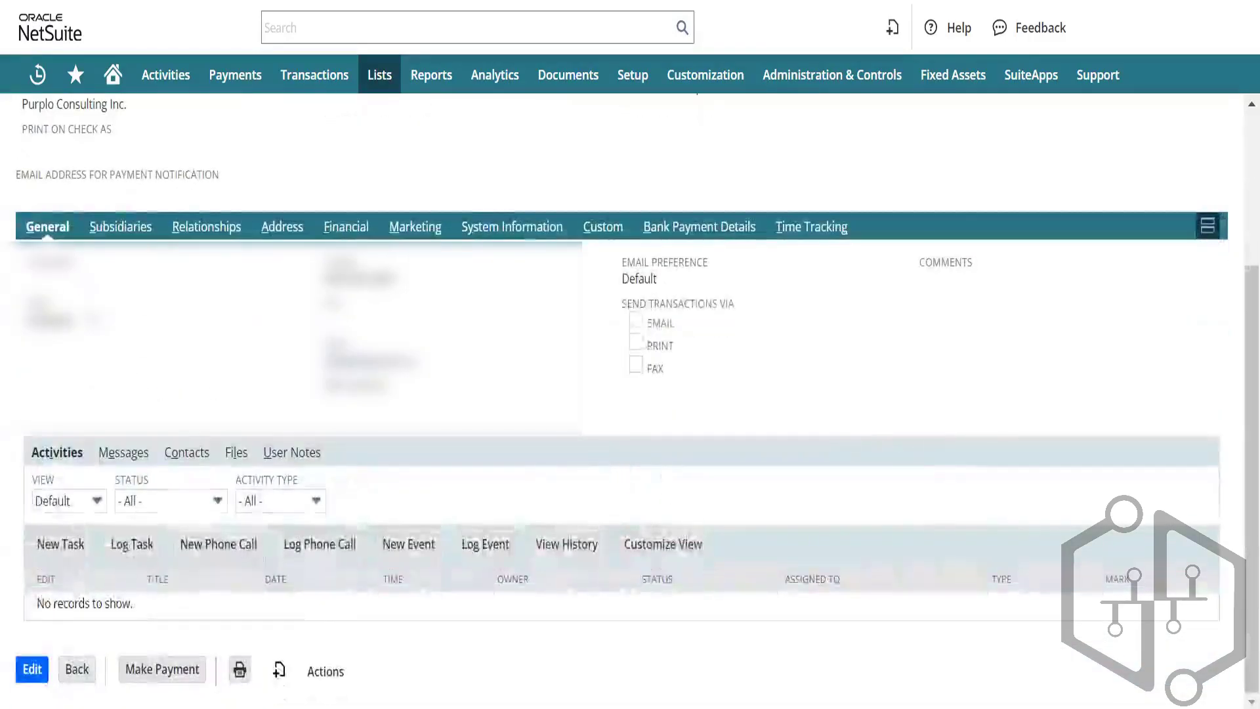
scroll(146, 332, "up", 3)
scroll(146, 332, "down", 1)
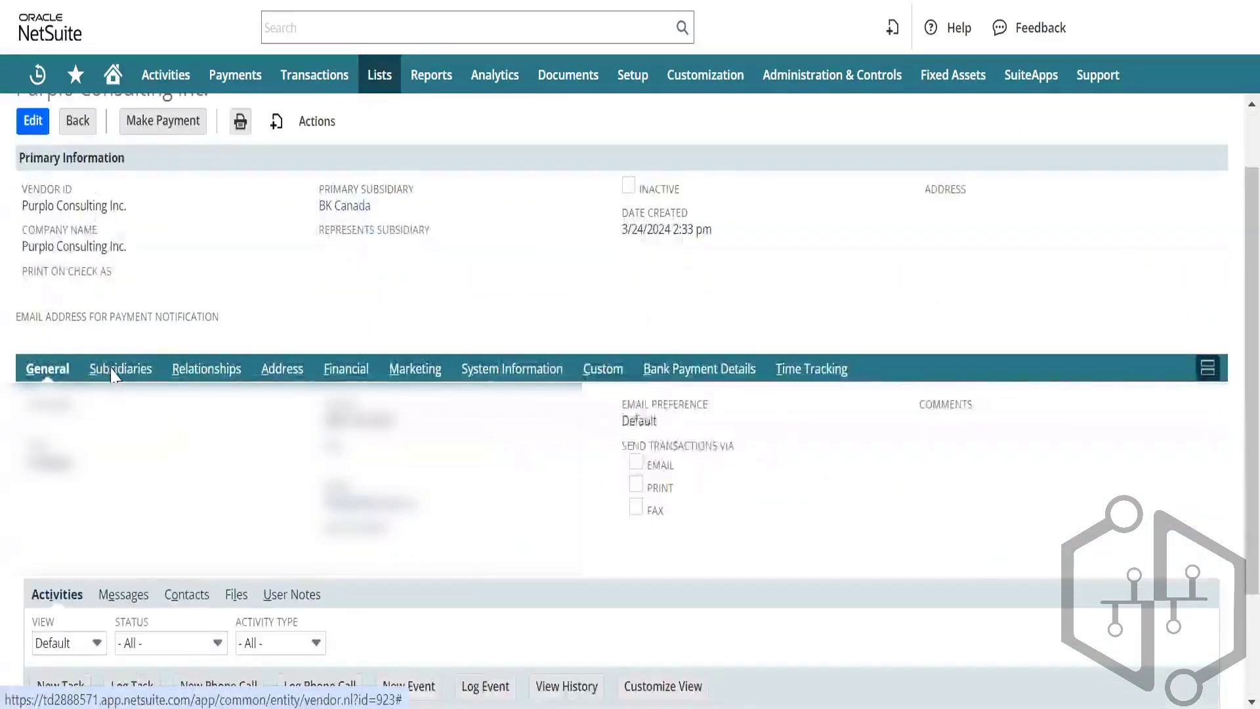
left_click(112, 367)
left_click(205, 447)
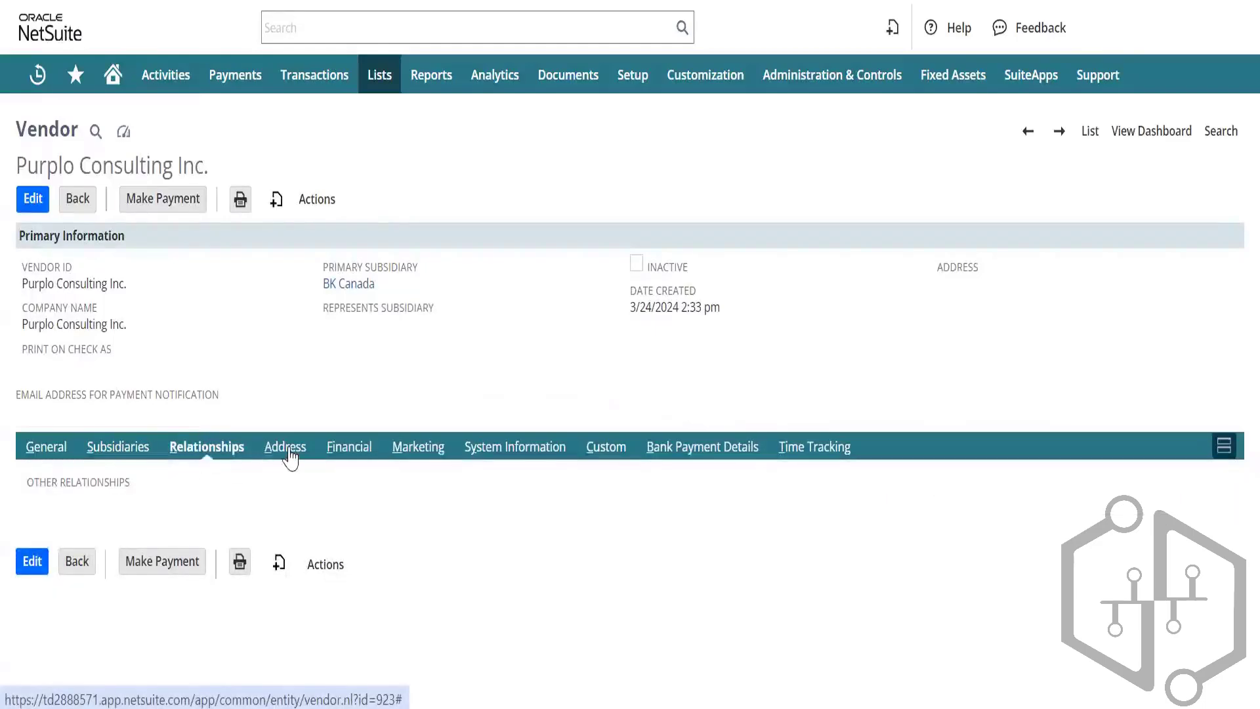
left_click(289, 451)
left_click(346, 449)
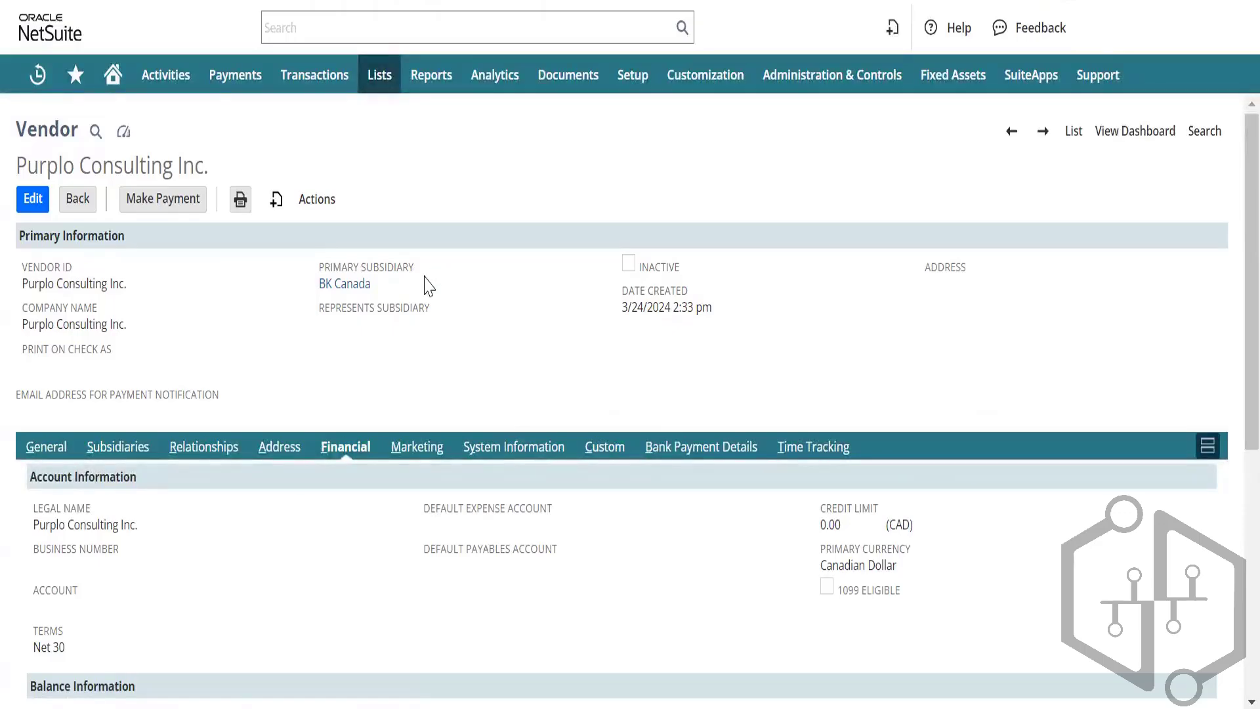
left_click(426, 277)
scroll(525, 416, "down", 2)
scroll(525, 416, "down", 3)
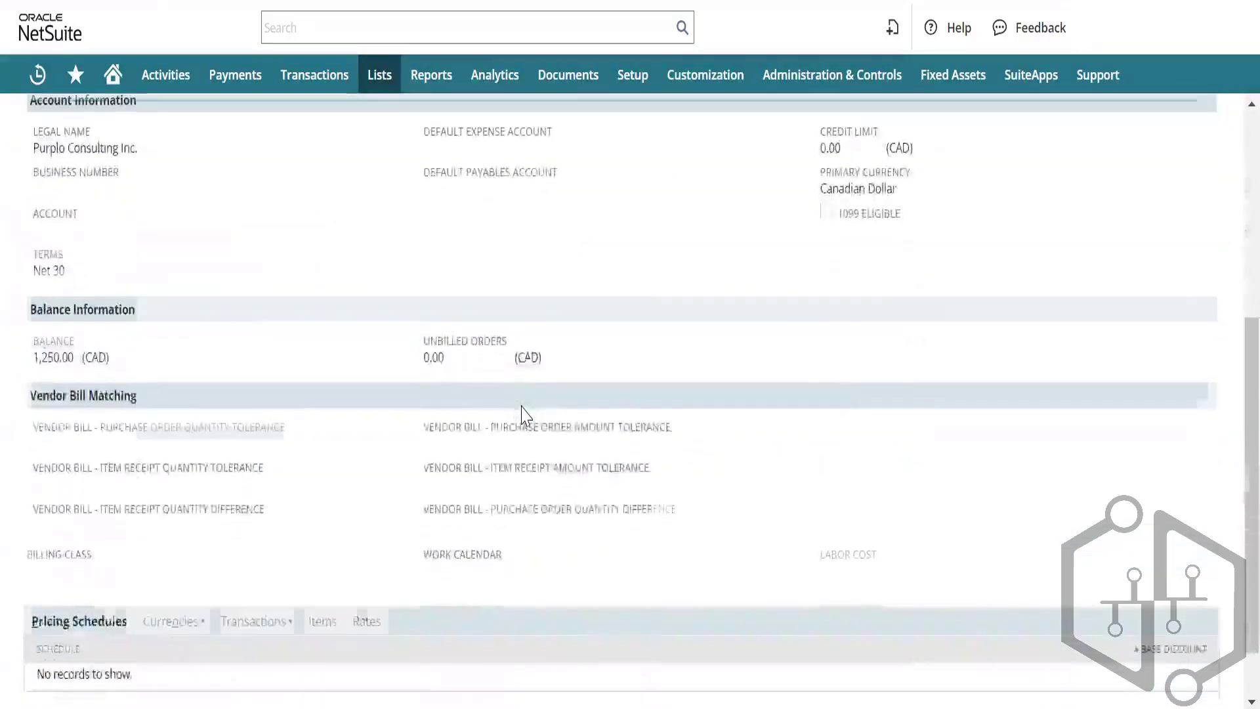
scroll(525, 416, "up", 3)
scroll(525, 416, "up", 2)
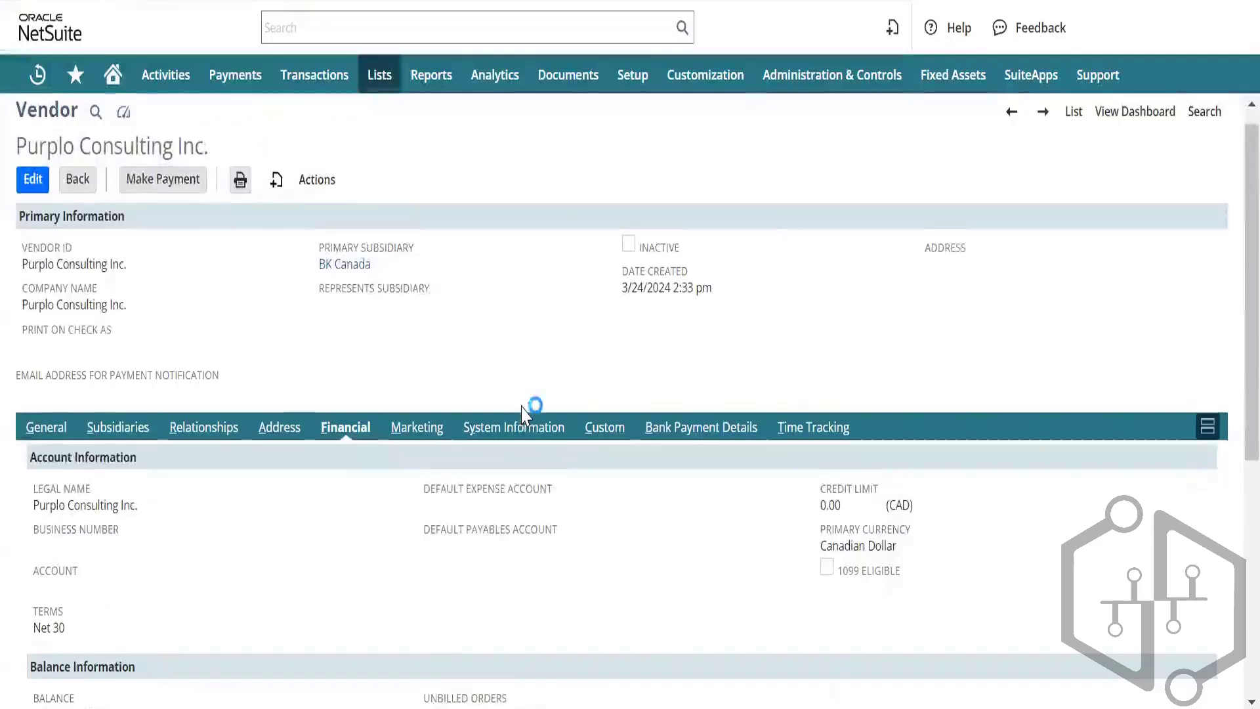
scroll(525, 417, "up", 1)
scroll(524, 412, "down", 1)
scroll(515, 367, "up", 1)
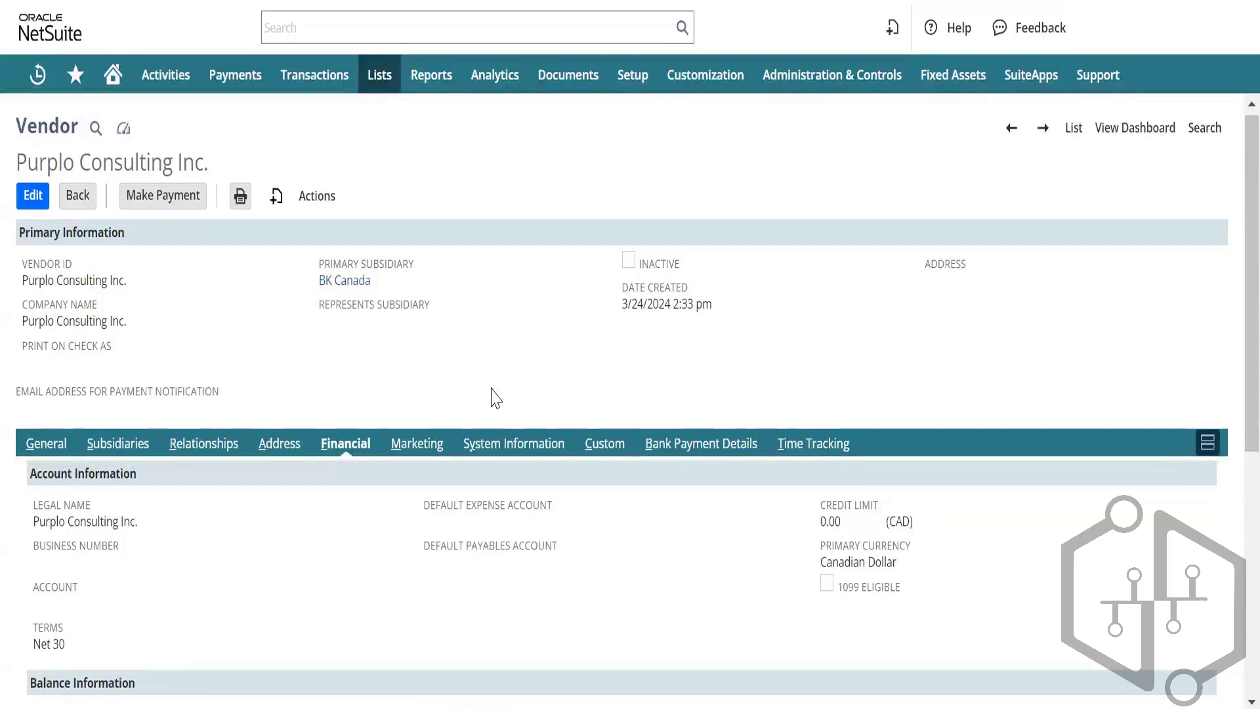
mouse_move(635, 92)
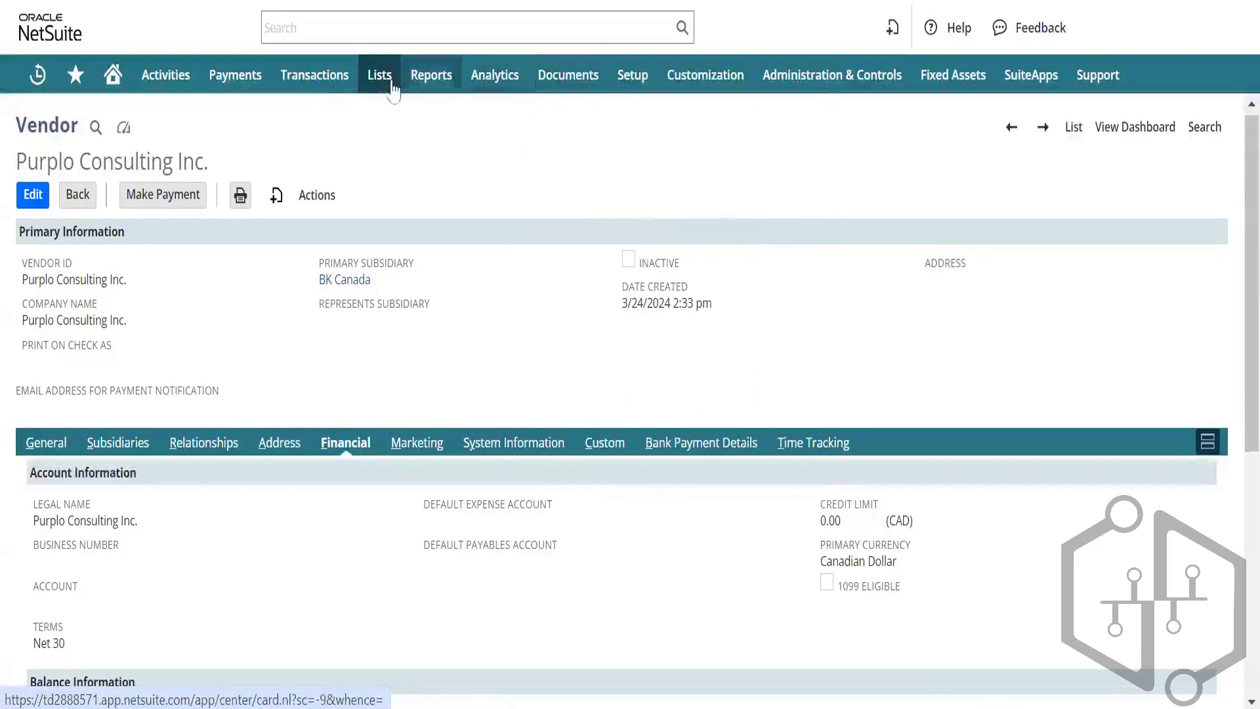
Step: Open the Chart of Accounts from Lists > Accounting > Accounts
mouse_move(392, 88)
mouse_move(426, 168)
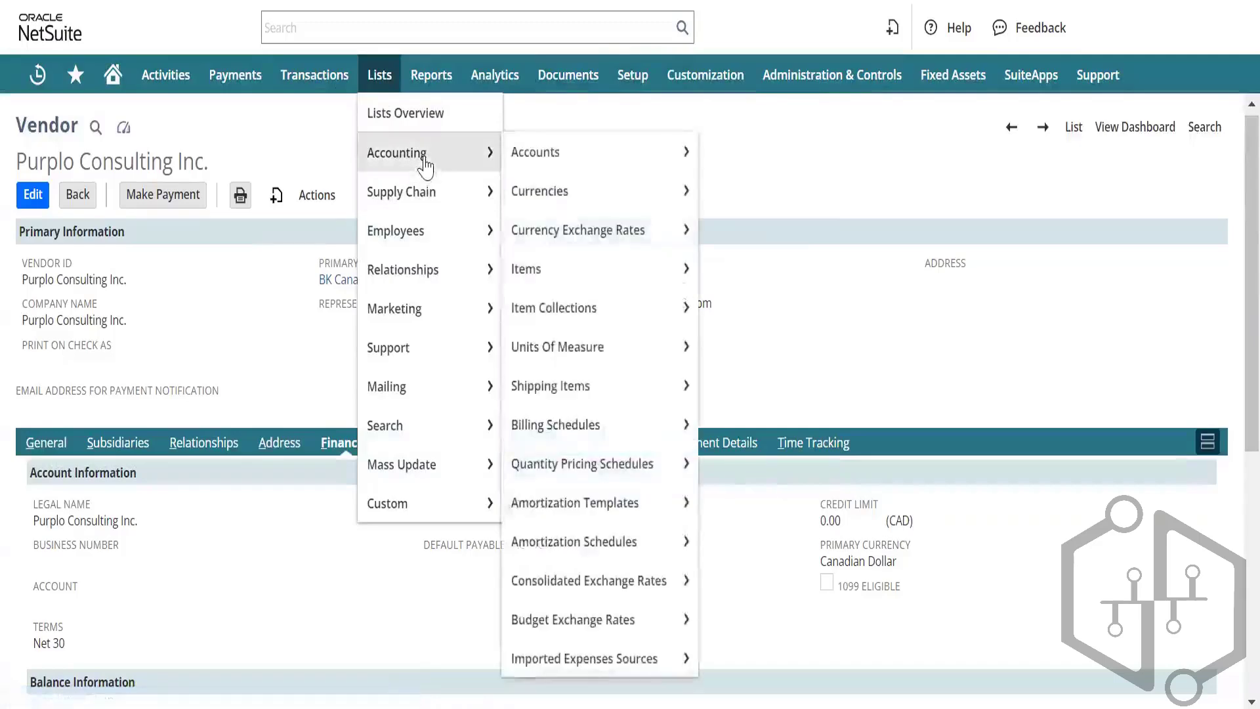
left_click(567, 154)
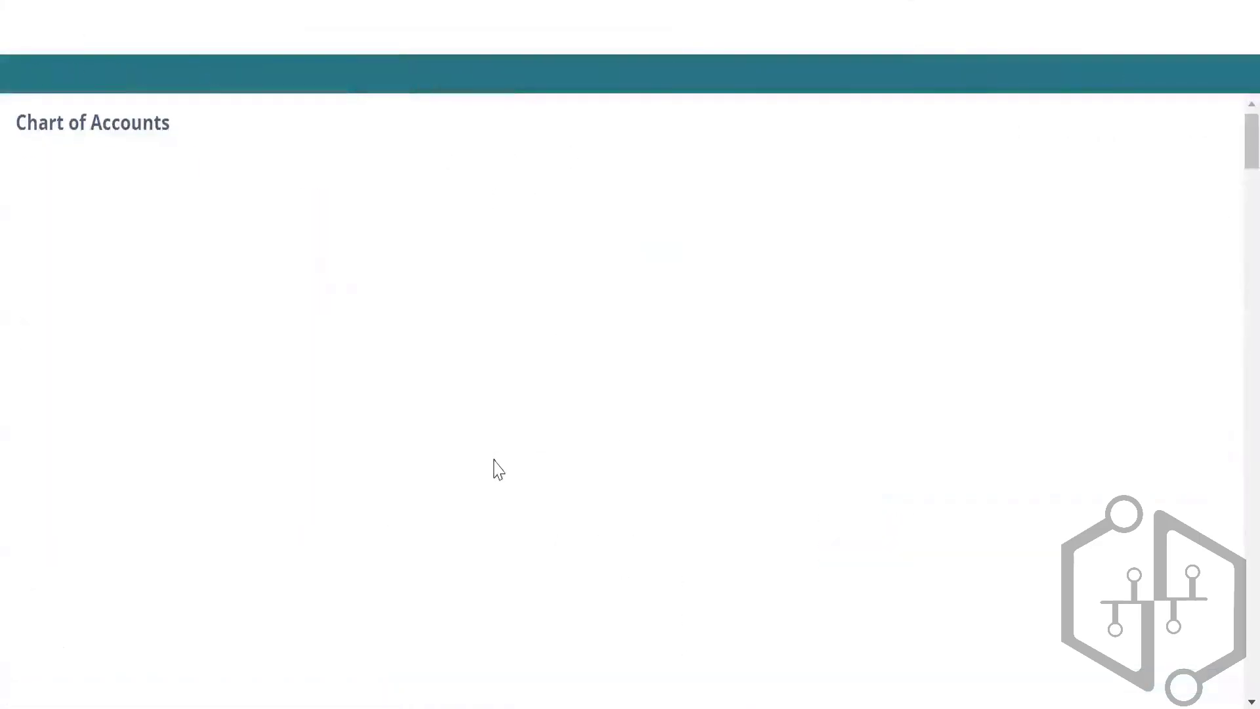
Step: Scroll down to the 2100 Payables and 2200 Accrued Payroll Expenses account rows
scroll(363, 465, "down", 10)
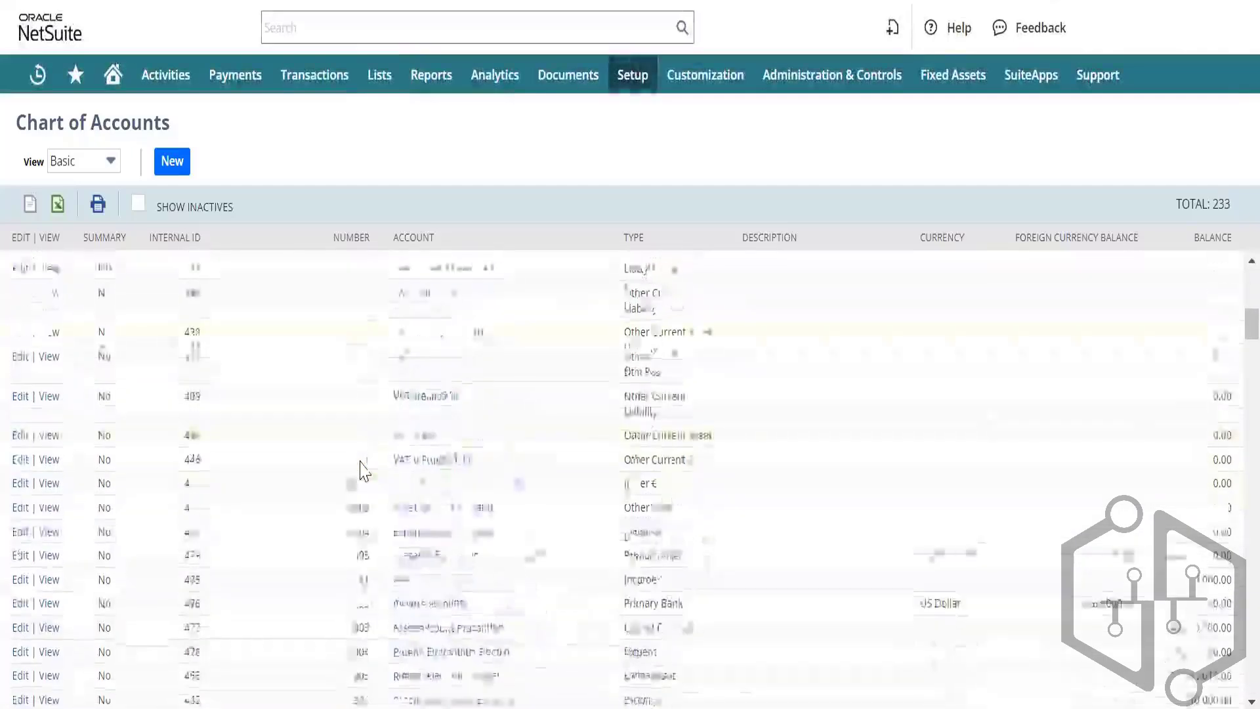
scroll(361, 461, "down", 5)
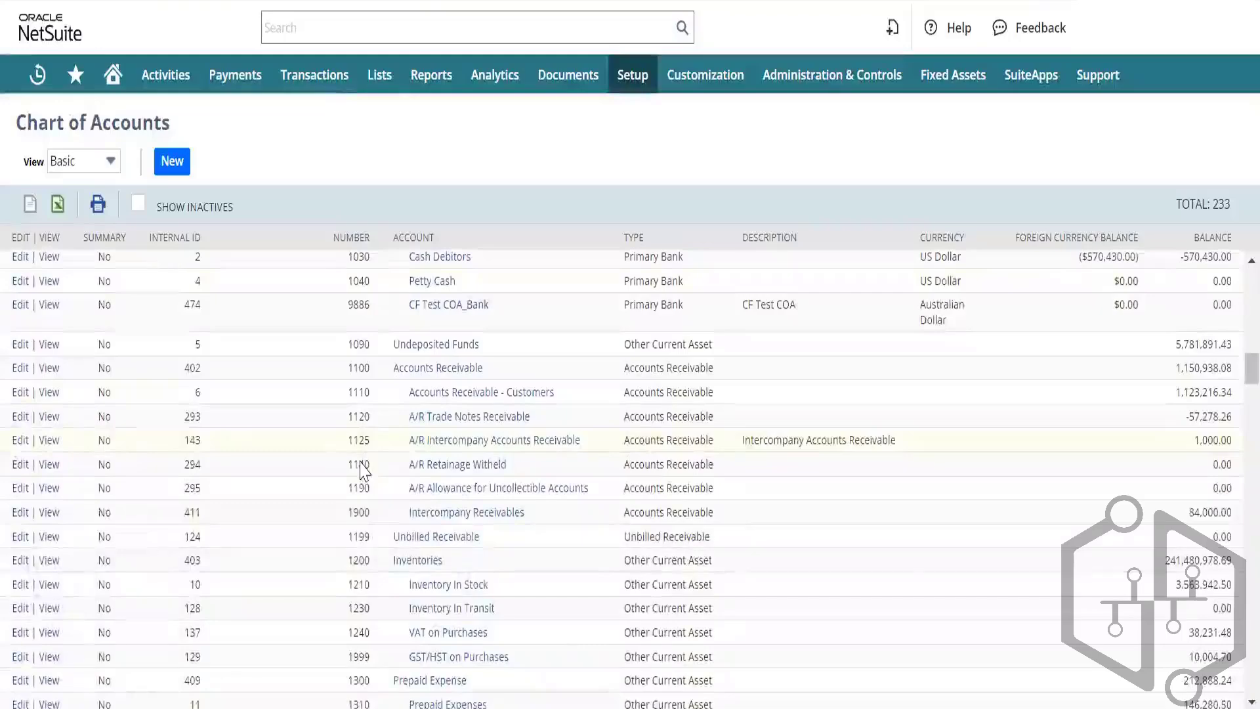
scroll(362, 467, "down", 3)
scroll(363, 467, "down", 8)
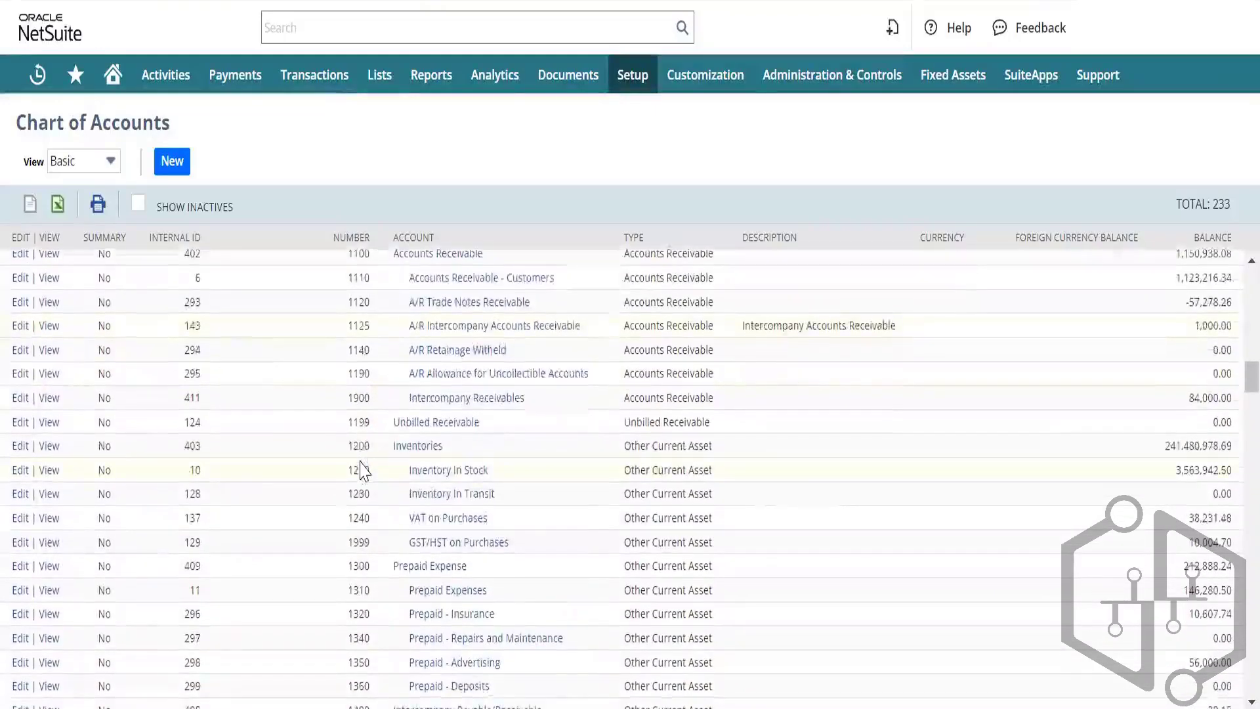
scroll(361, 460, "up", 3)
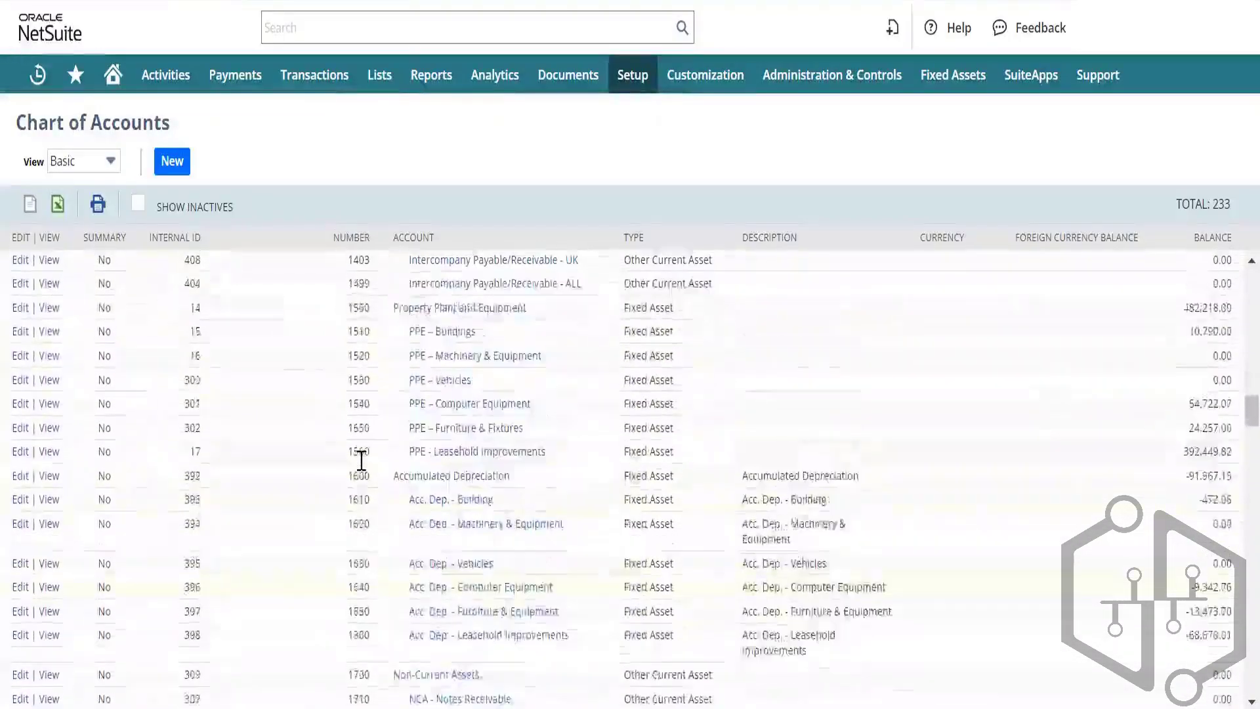
scroll(362, 466, "down", 8)
scroll(362, 467, "down", 8)
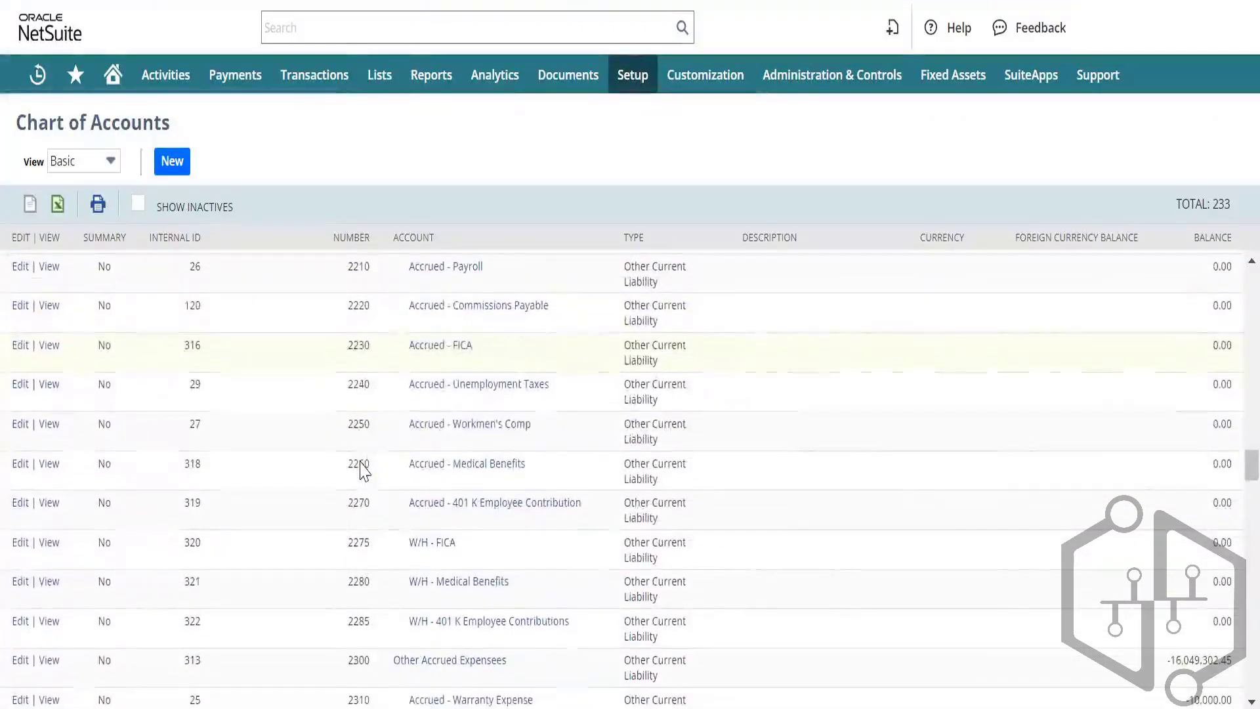
scroll(361, 463, "up", 4)
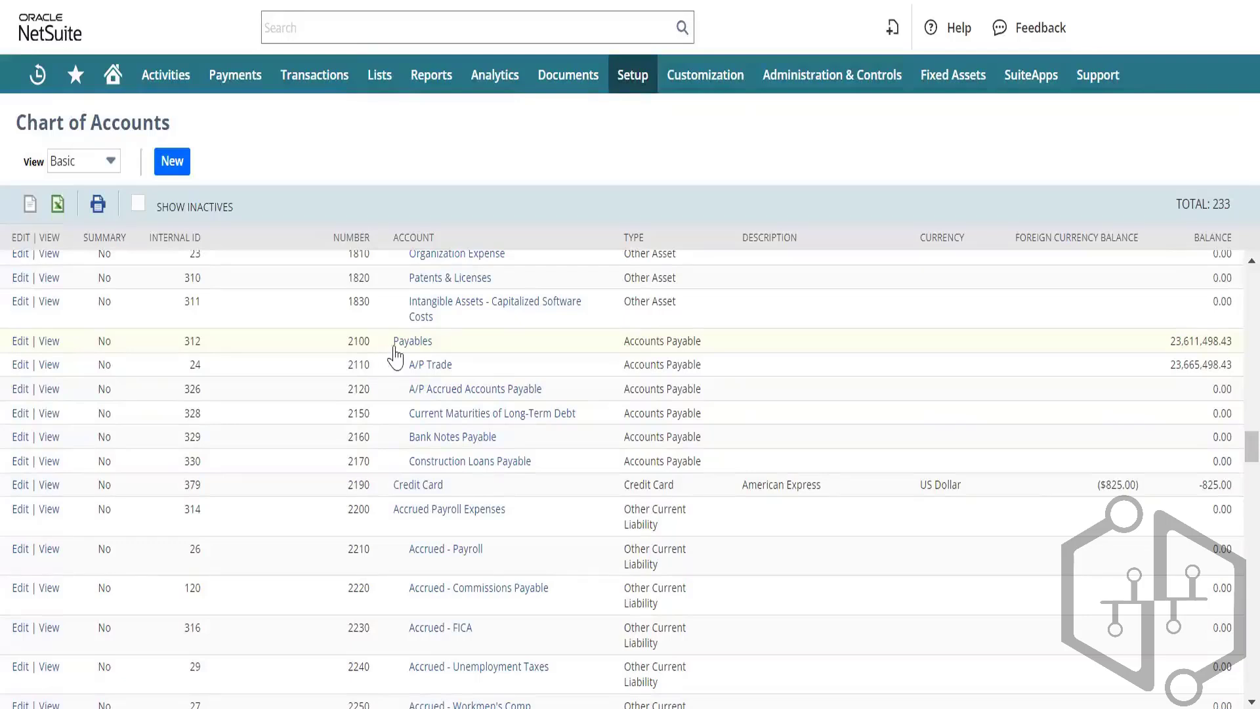
left_click(412, 388)
Step: Open the 2100 Payables and 2110 A/P Trade registers in new tabs and view the Payables register
right_click(409, 350)
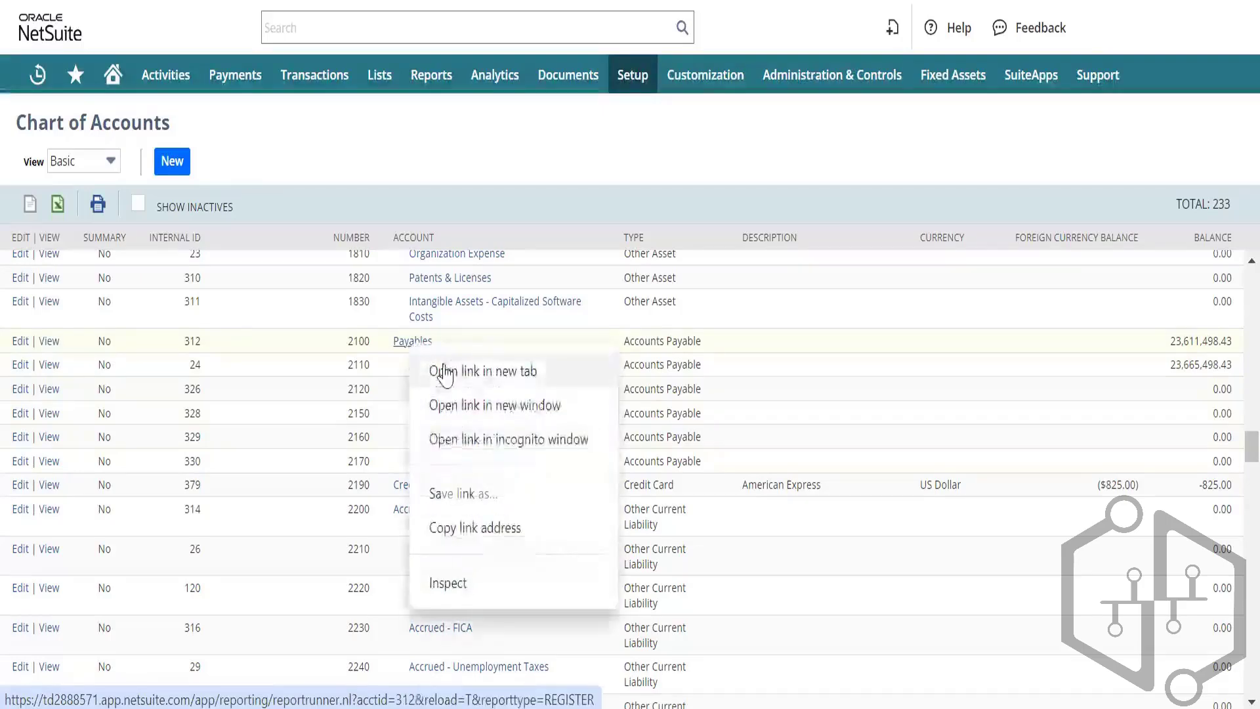
left_click(433, 369)
right_click(435, 370)
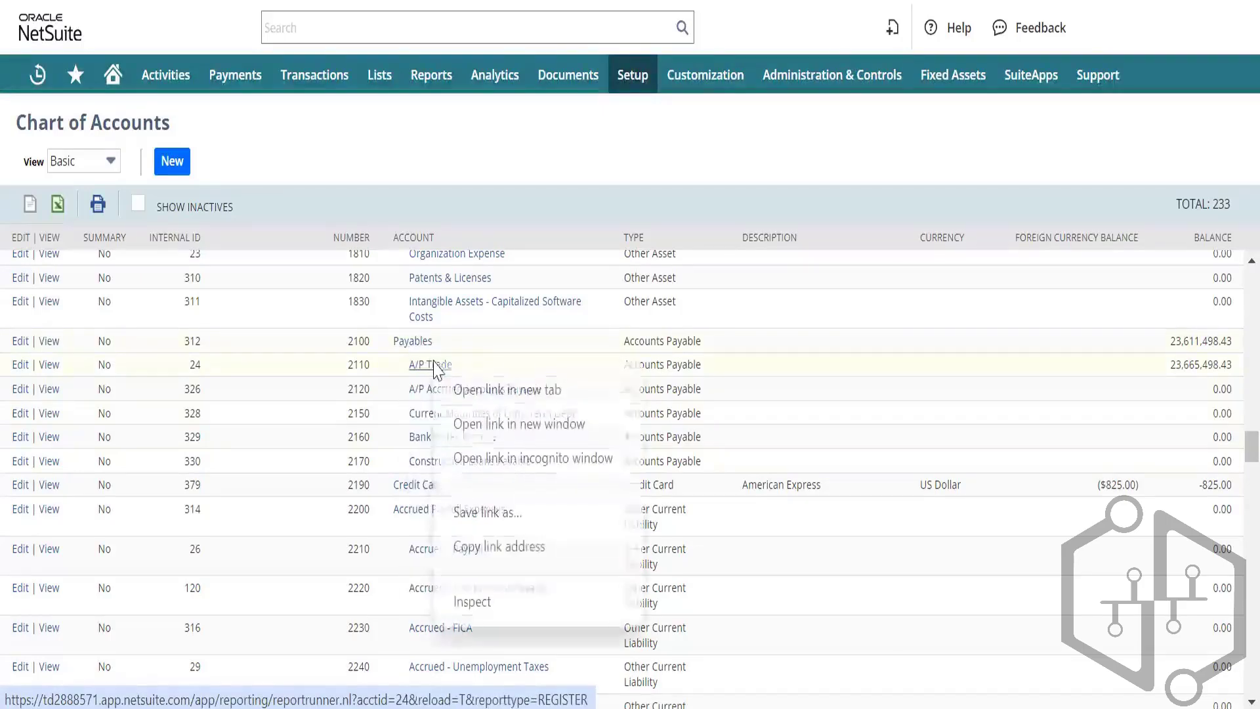
left_click(477, 397)
left_click(699, 1)
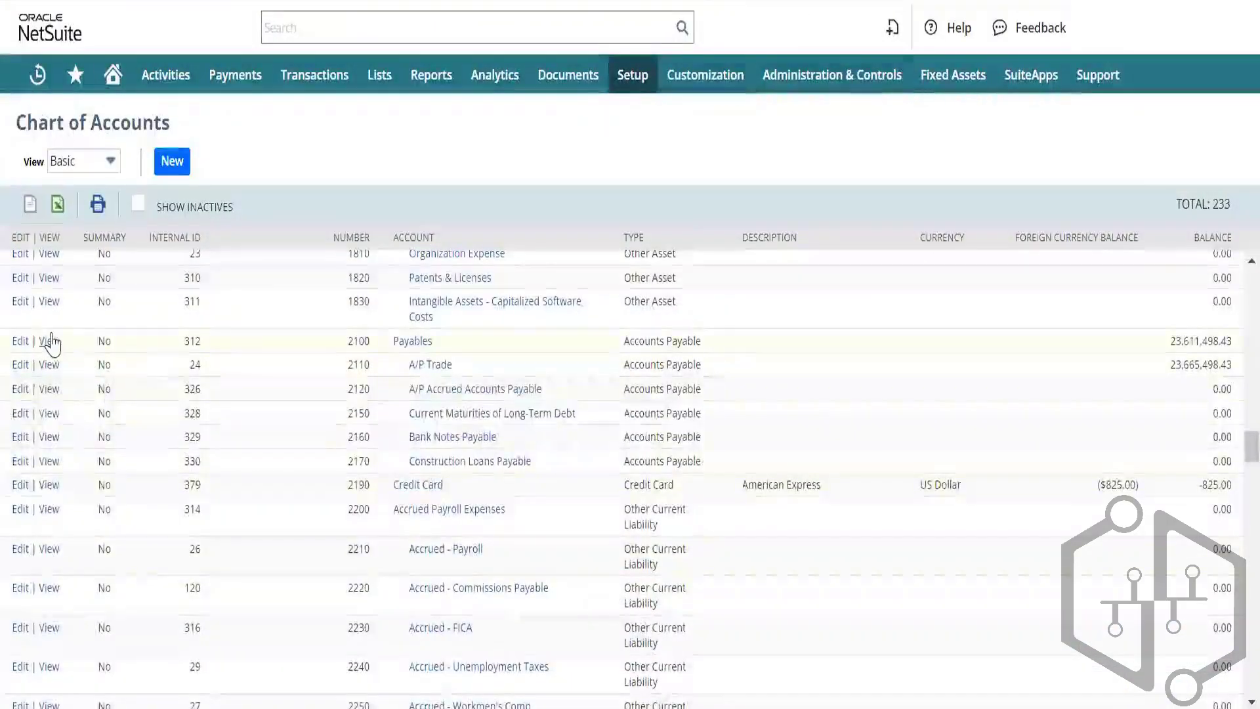
Step: Open the 2100 Payables and 2110 A/P Trade account records in new tabs
right_click(49, 342)
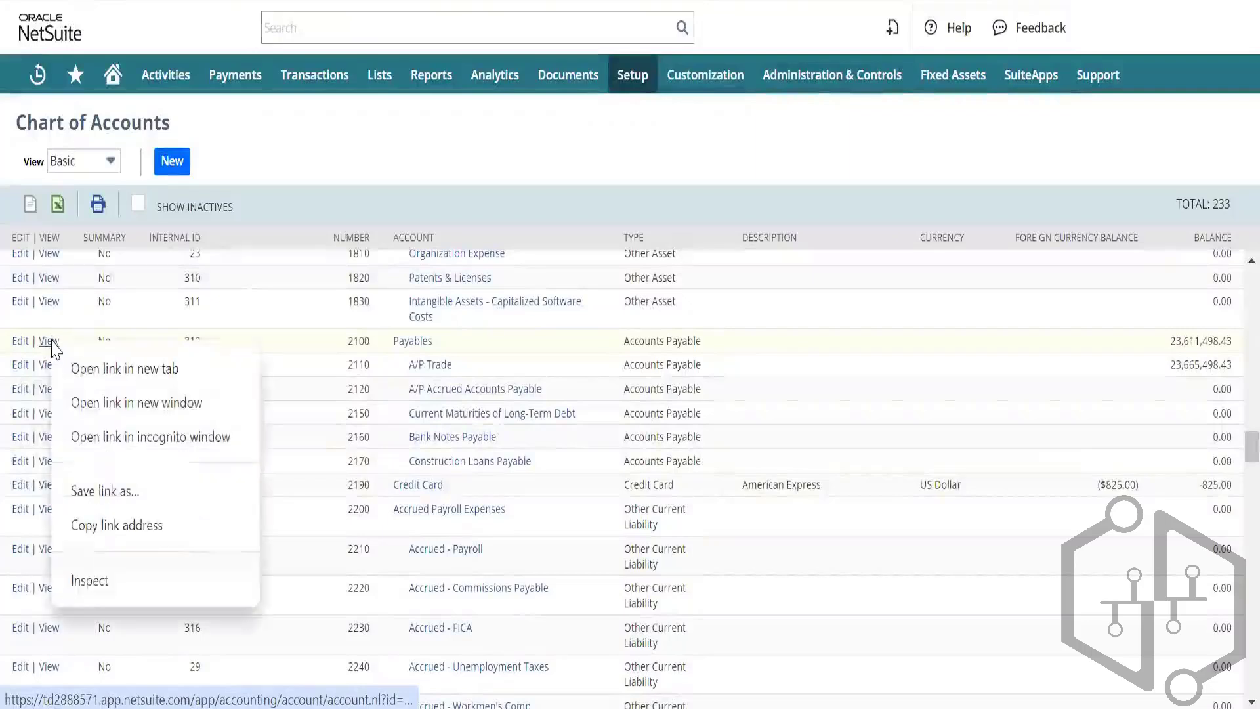
left_click(84, 361)
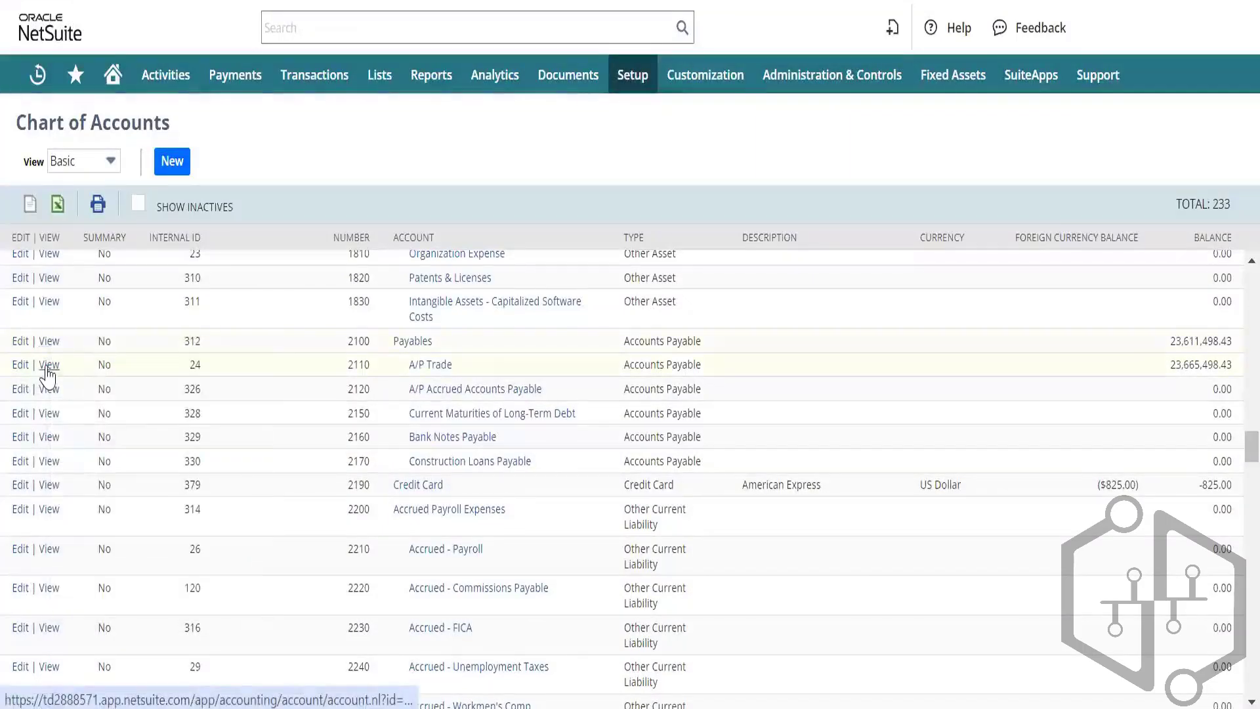
right_click(47, 371)
left_click(105, 390)
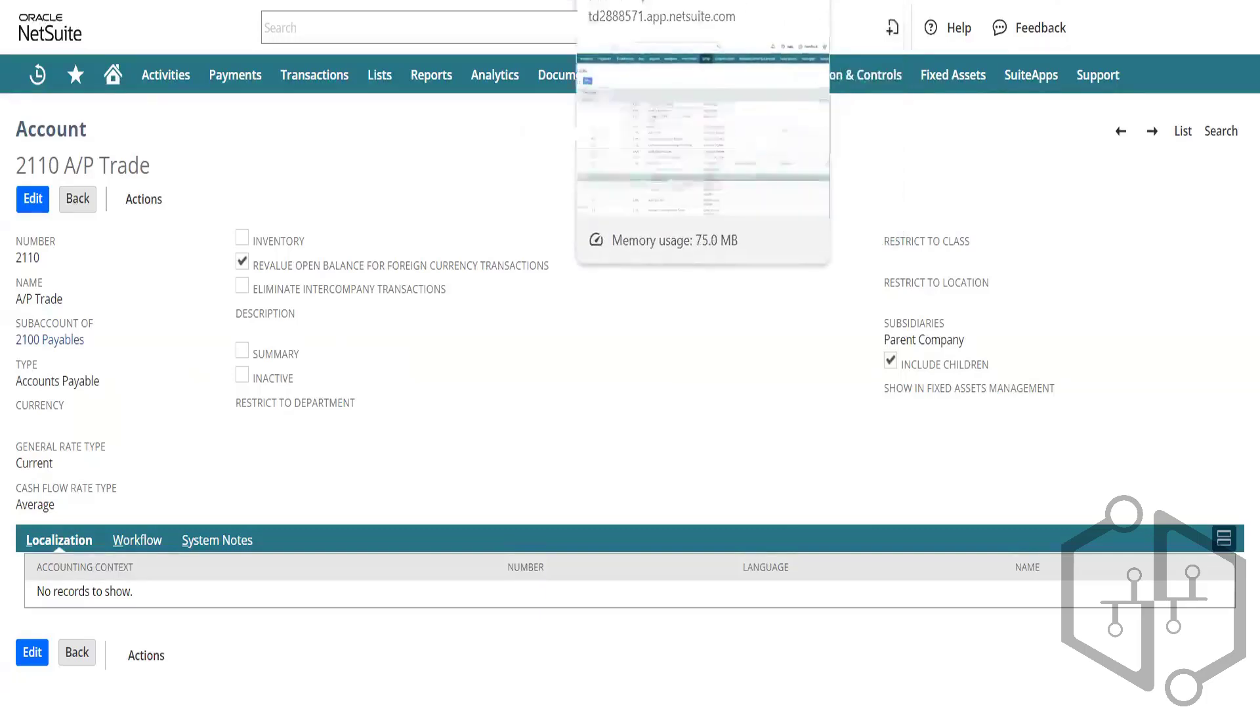
Step: Return to the Chart of Accounts and open 2100 Payables for editing
left_click(630, 1)
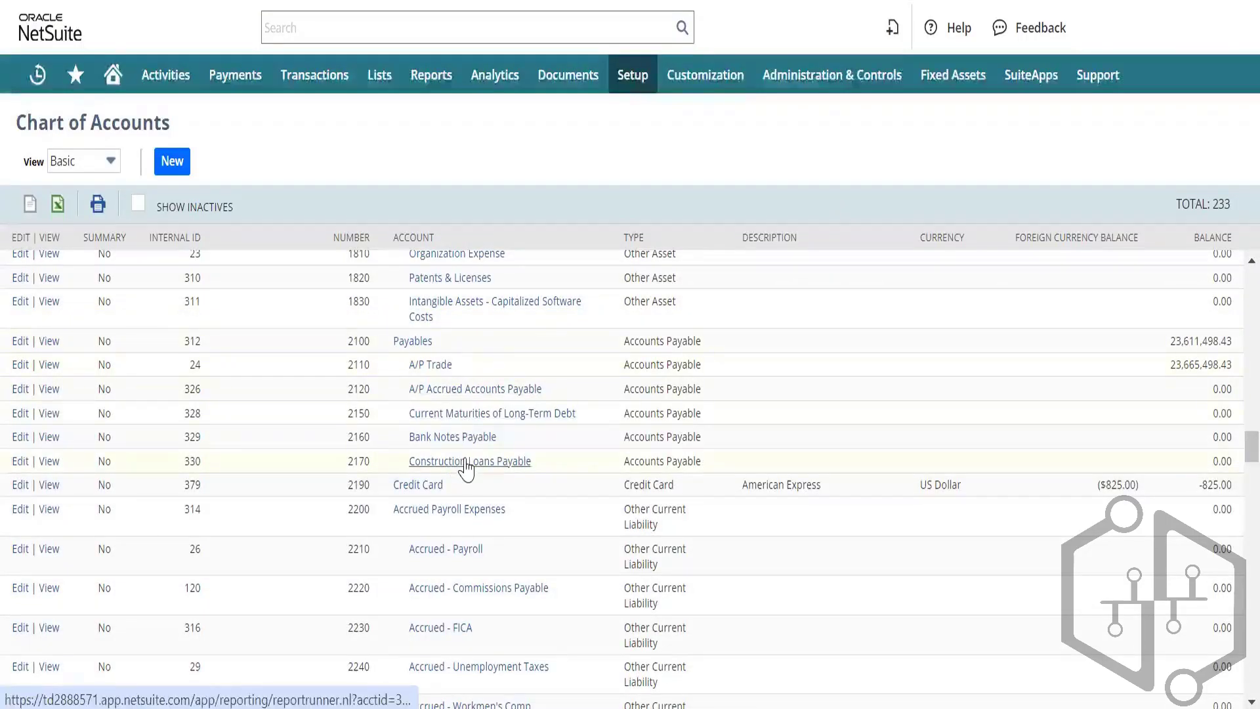
left_click(413, 362)
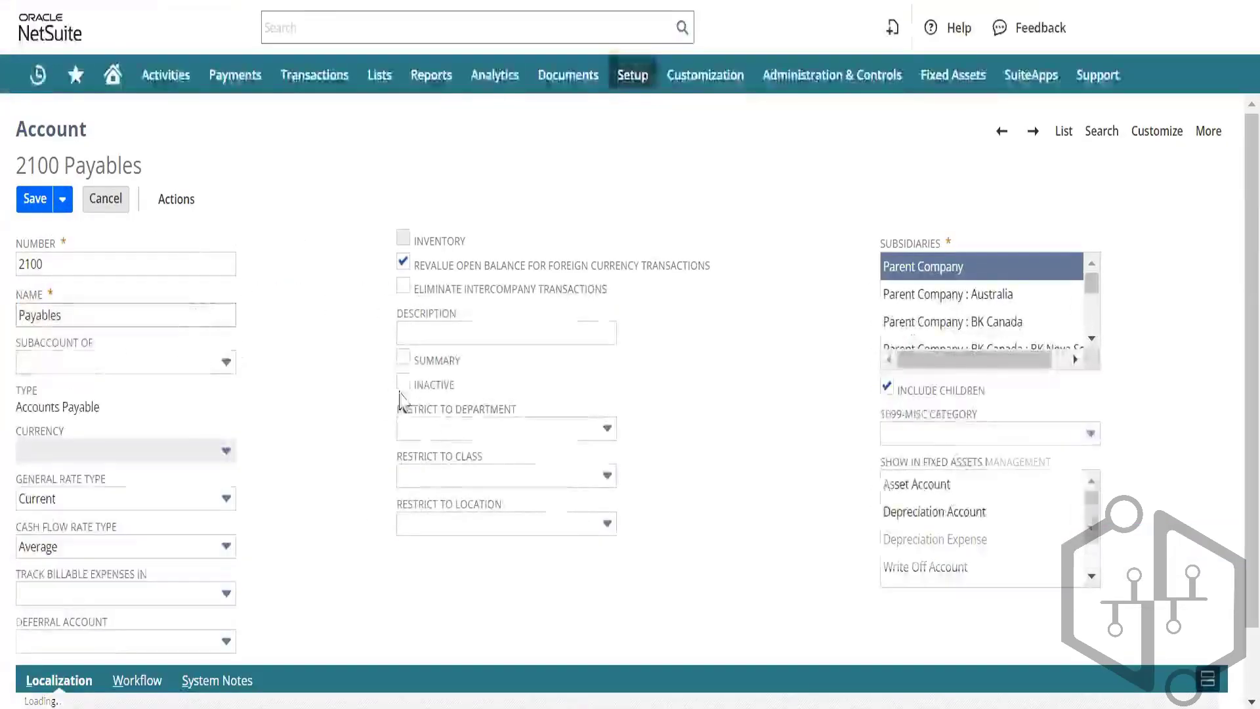
Step: Mark 2100 Payables as a summary account, accept the balance warning, and save
left_click(403, 358)
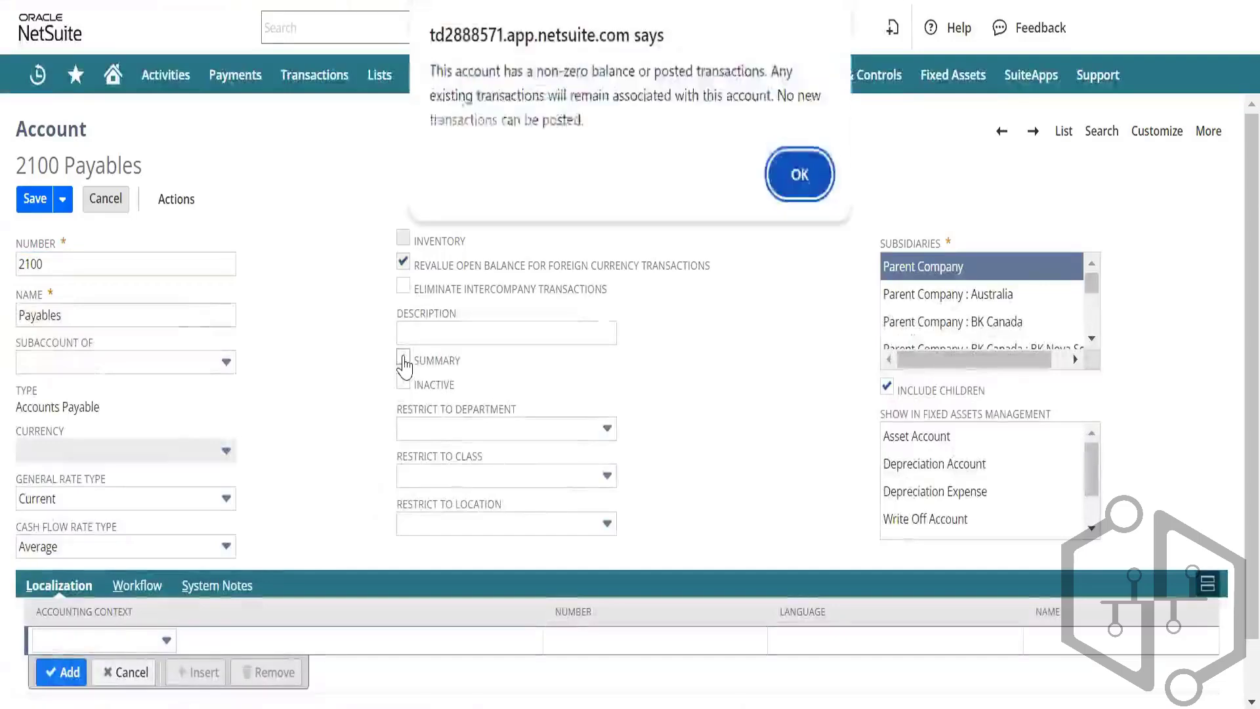
left_click(796, 174)
left_click(34, 198)
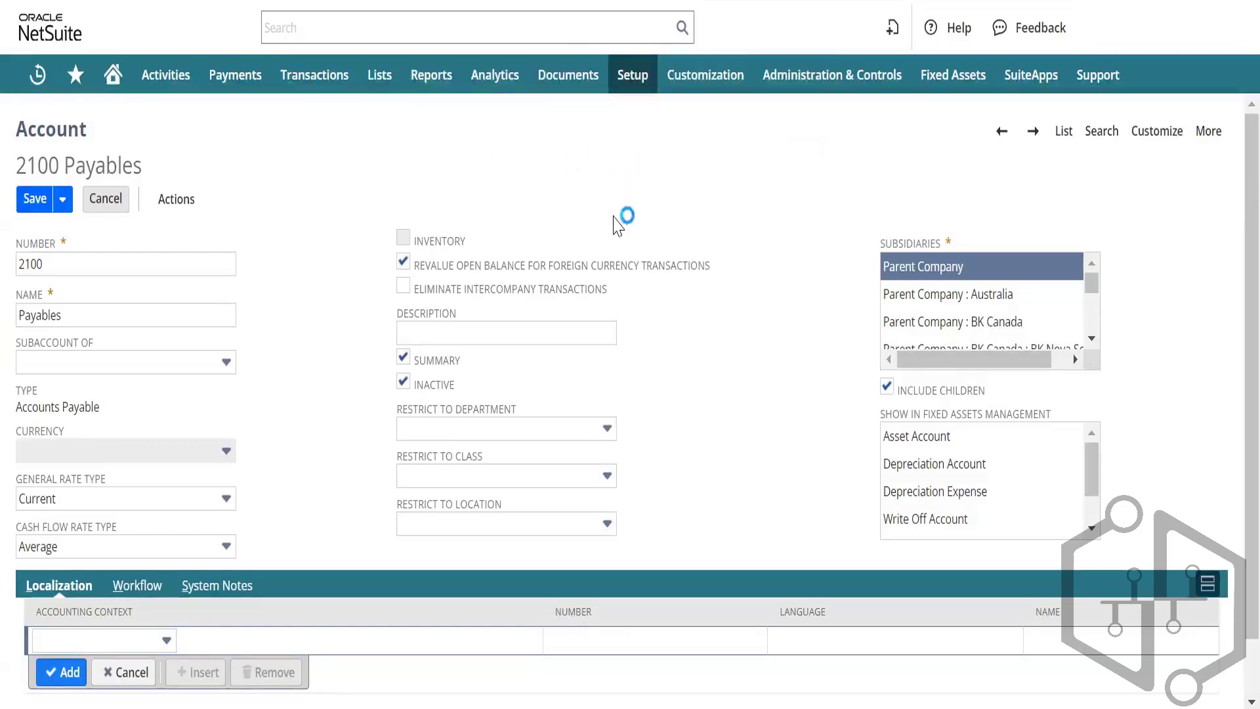
Step: Reload the Chart of Accounts and scroll down to confirm Payables shows as Summary
key("ctrl+w")
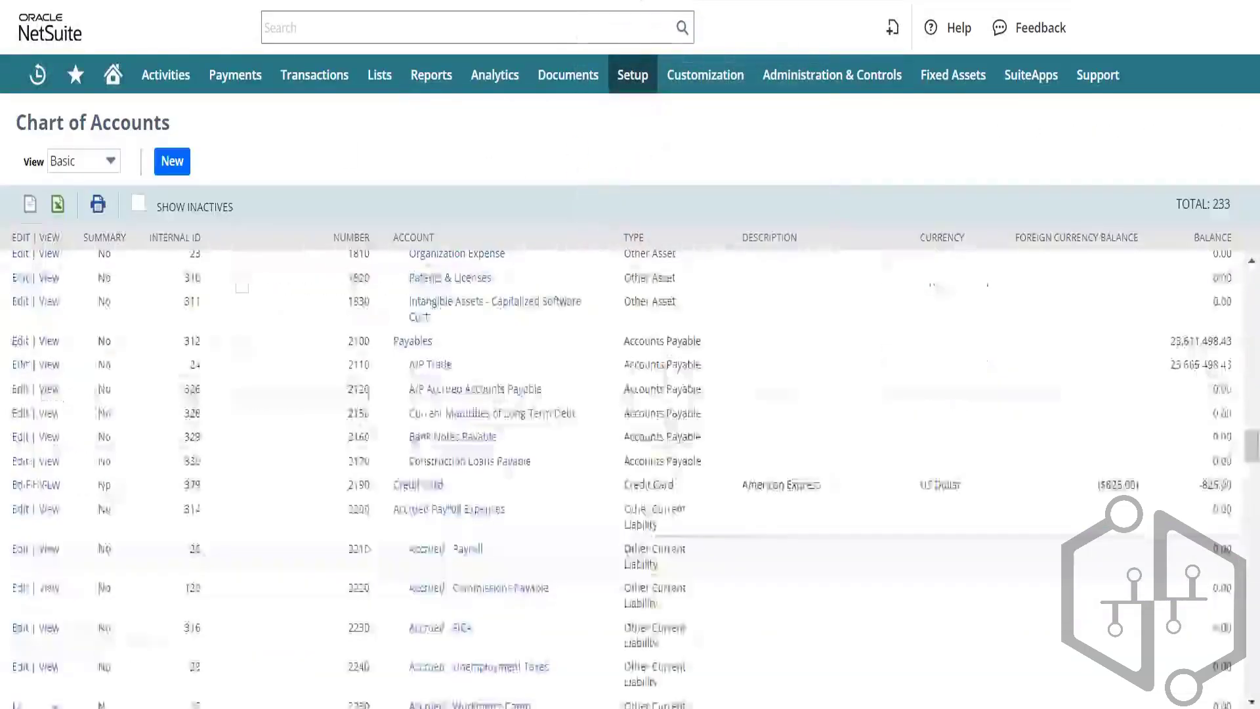
key("F5")
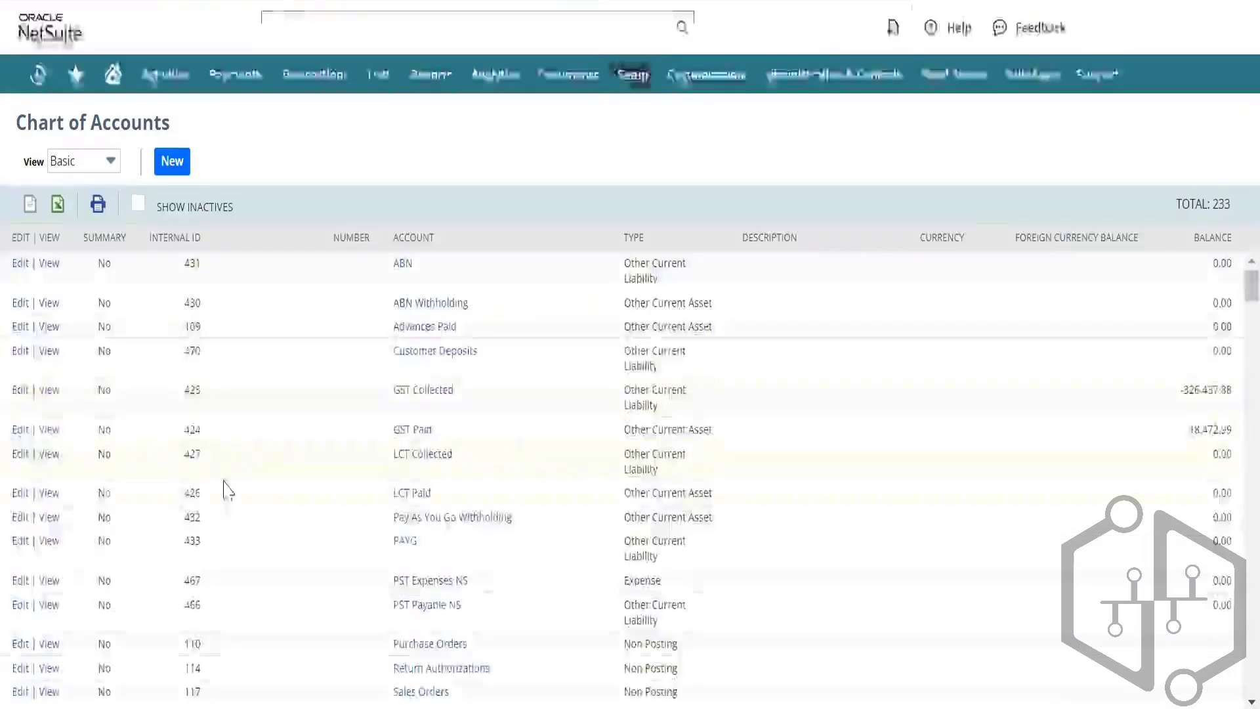
scroll(225, 492, "down", 10)
scroll(225, 492, "down", 10)
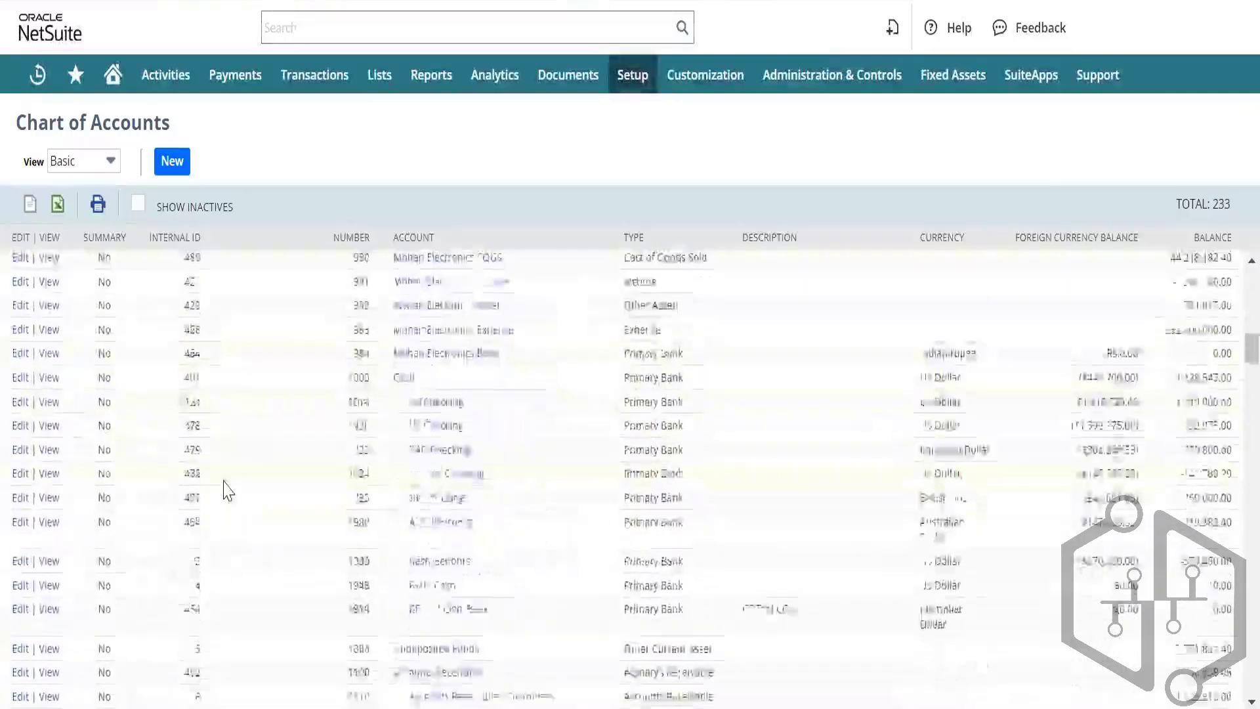
scroll(225, 492, "down", 10)
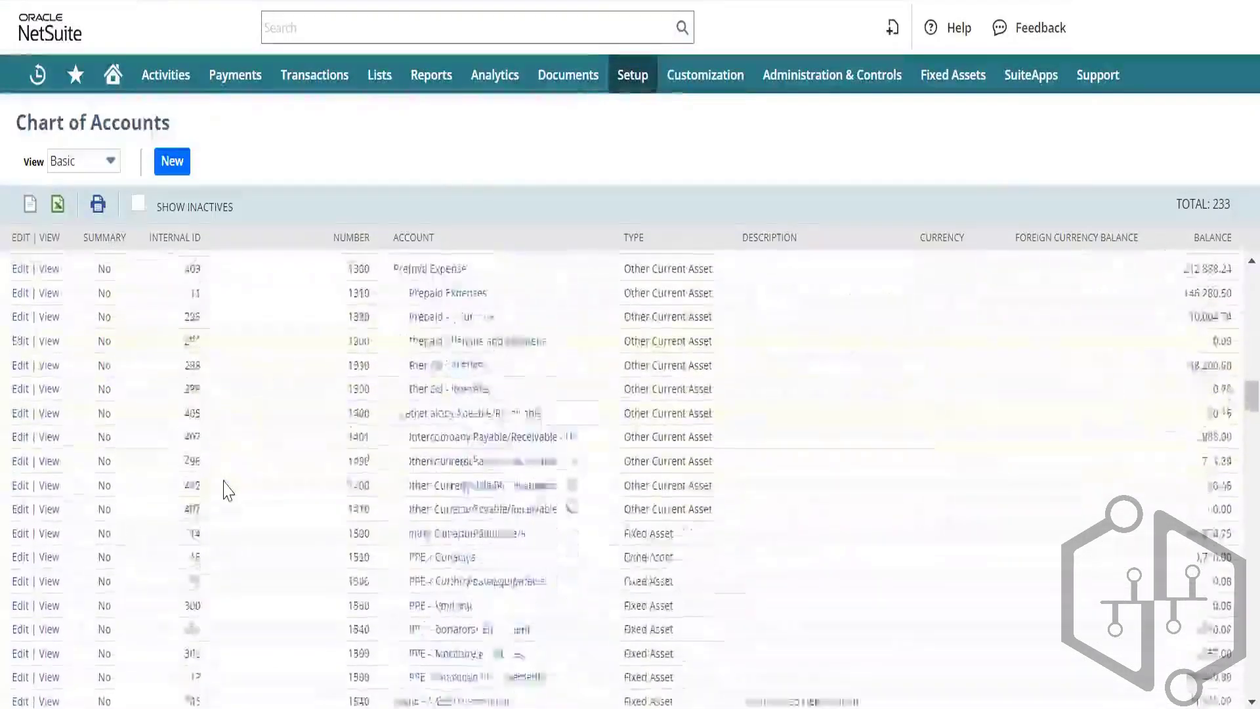
scroll(225, 492, "down", 3)
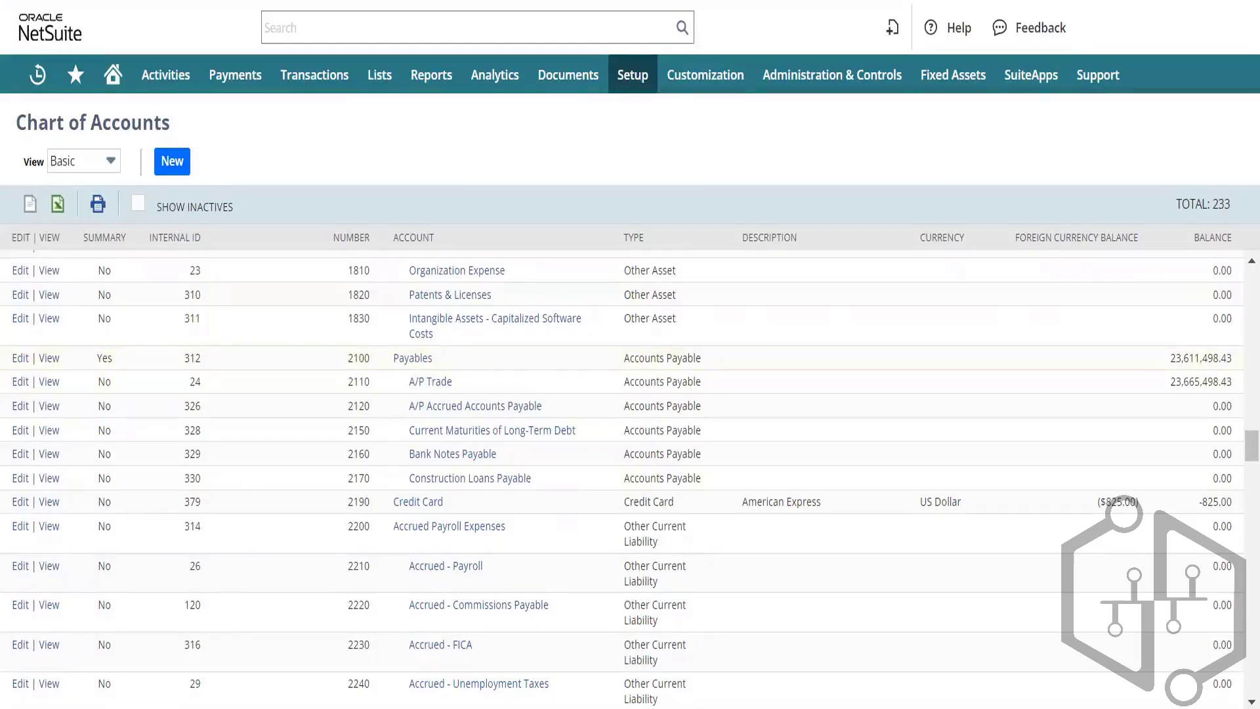
Step: Back on the vendor bill, check the expense line's account list, which is empty
left_click(387, 1)
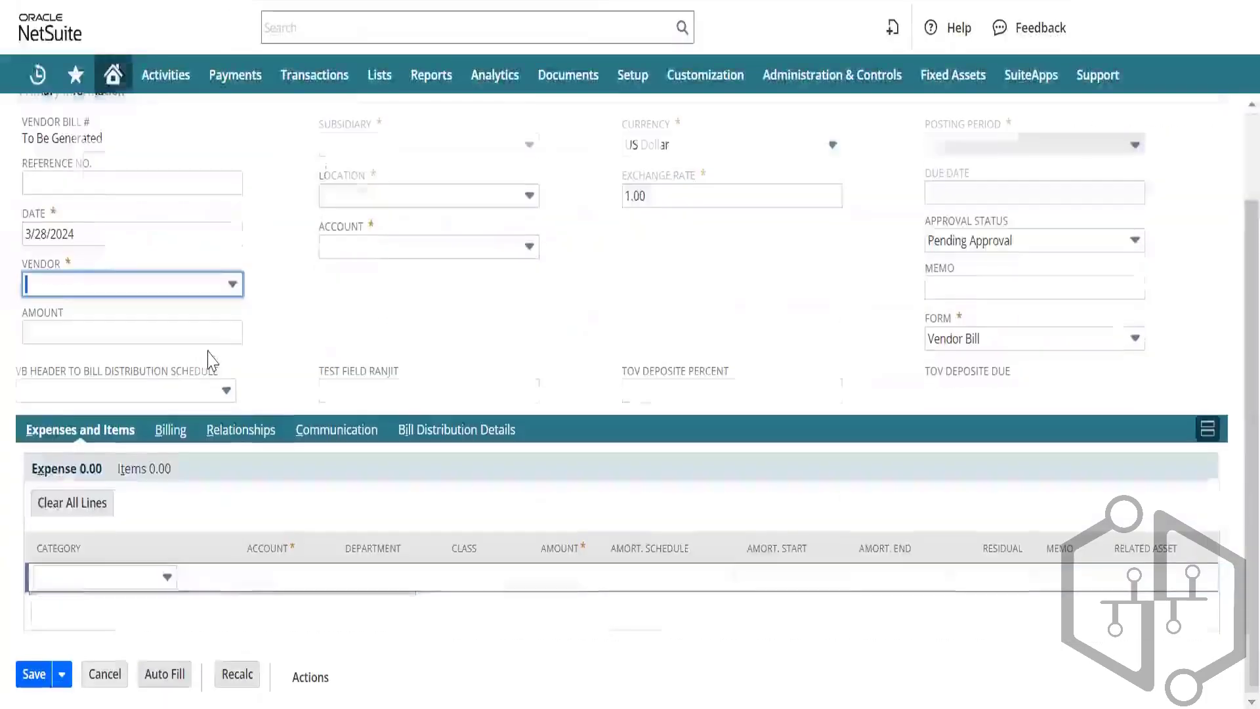
left_click(287, 578)
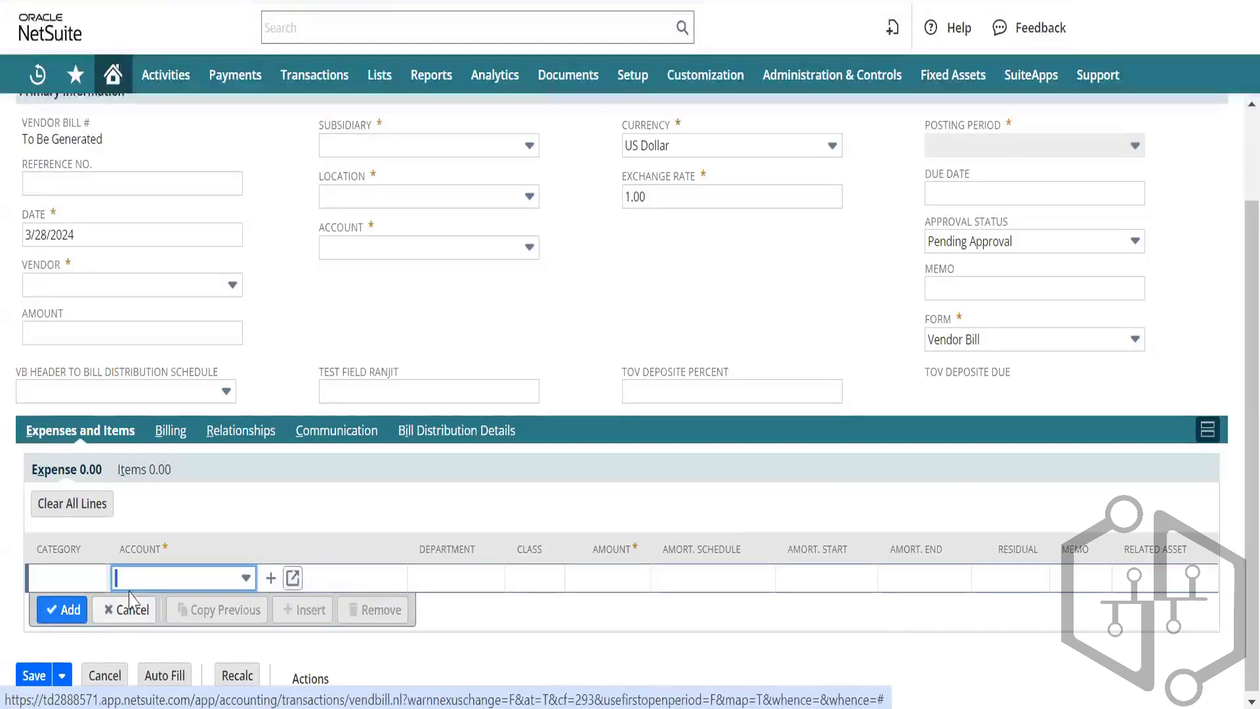
left_click(176, 586)
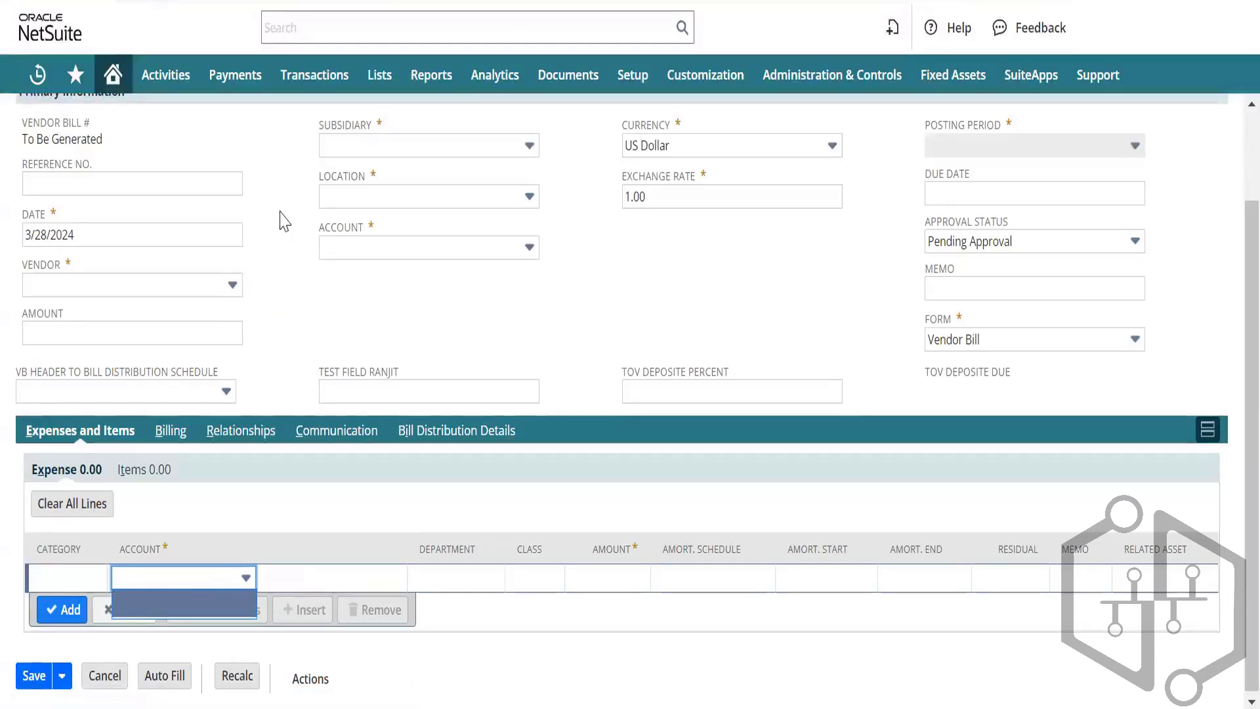
left_click(243, 580)
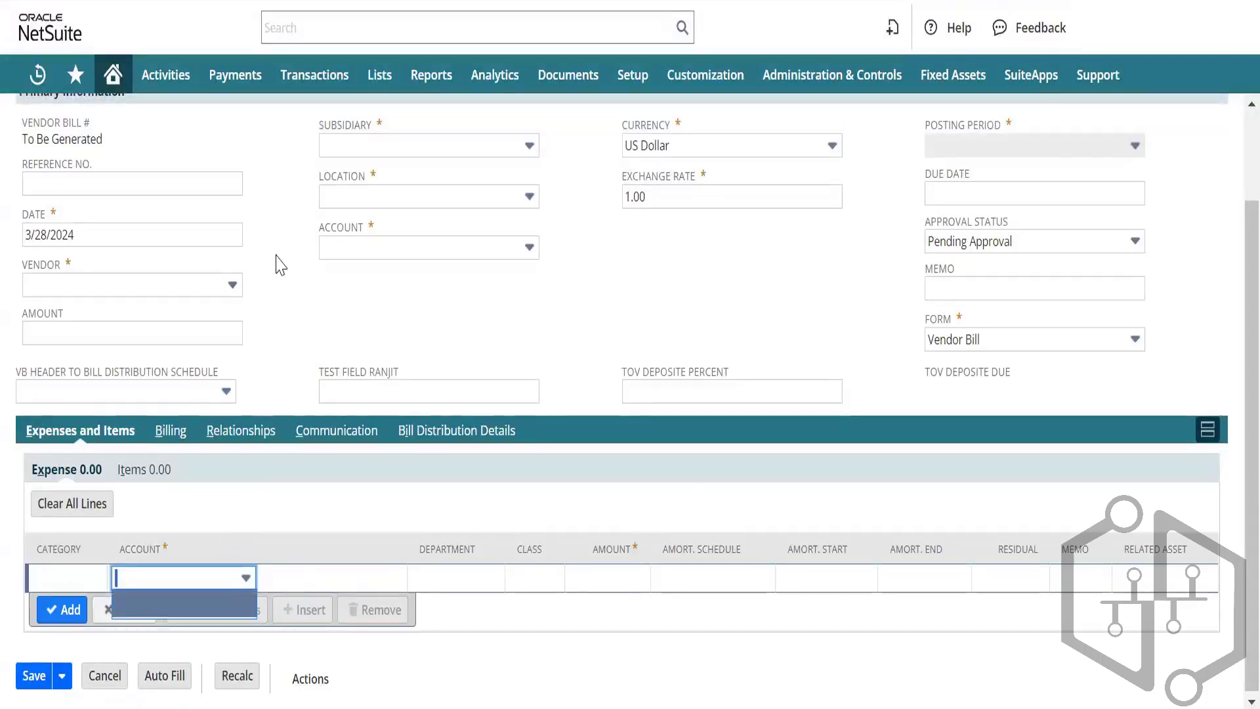
Step: Search the Vendor field by the contact's name and select Purplo Consulting Inc
scroll(185, 236, "up", 2)
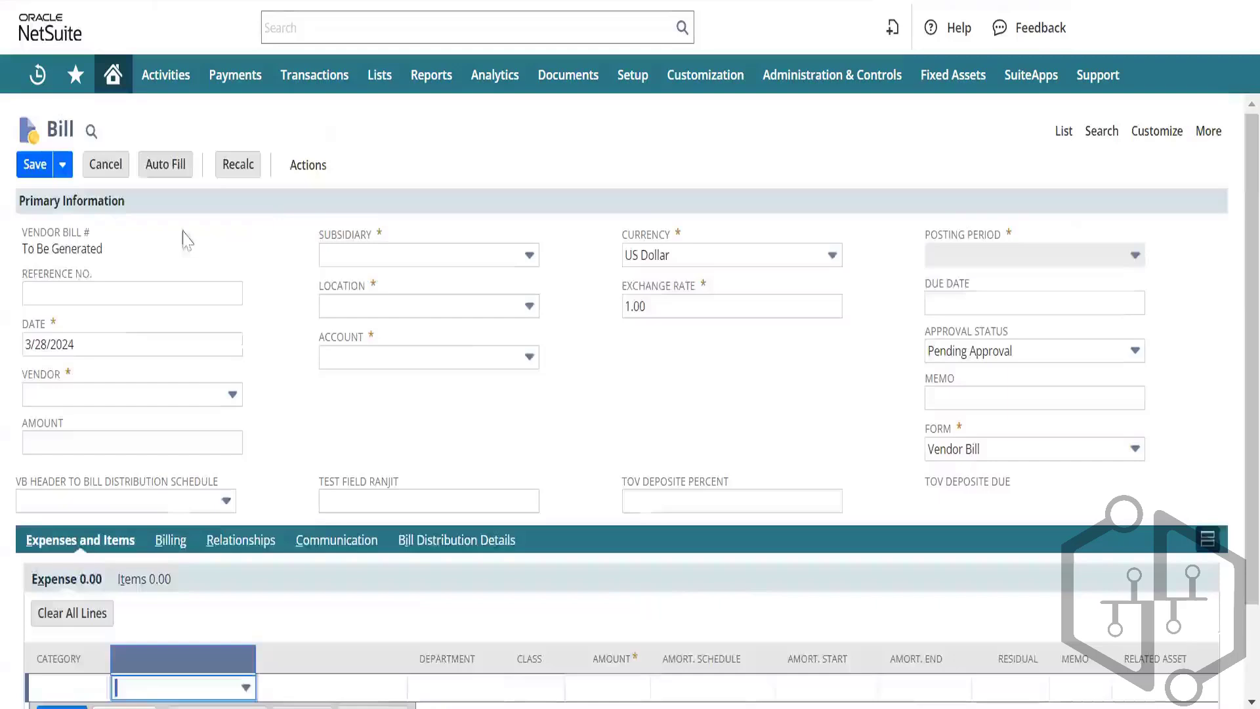
left_click(72, 394)
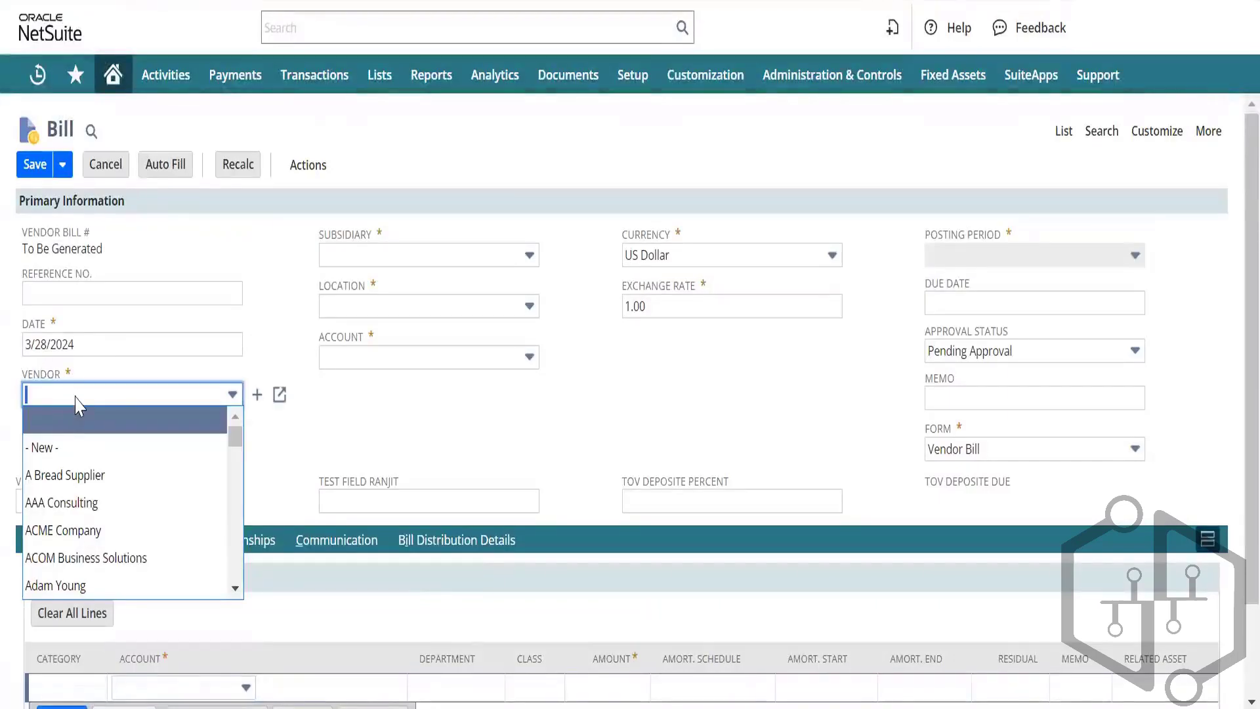
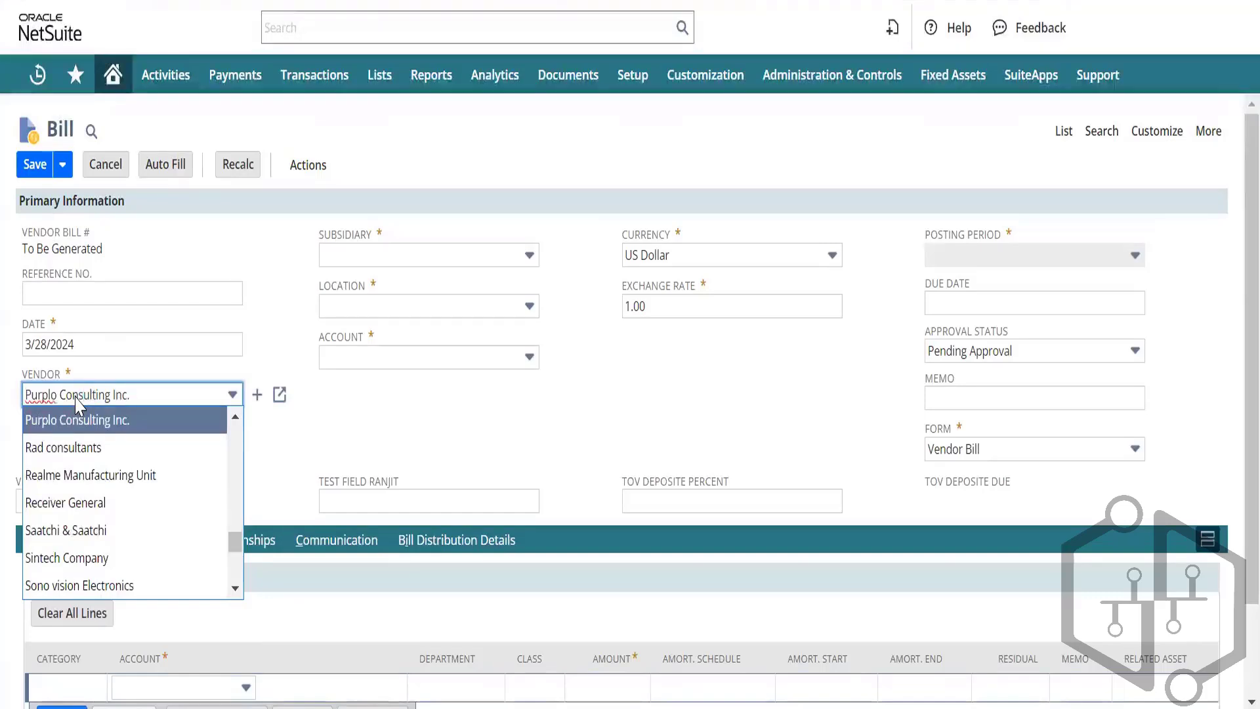
left_click(95, 420)
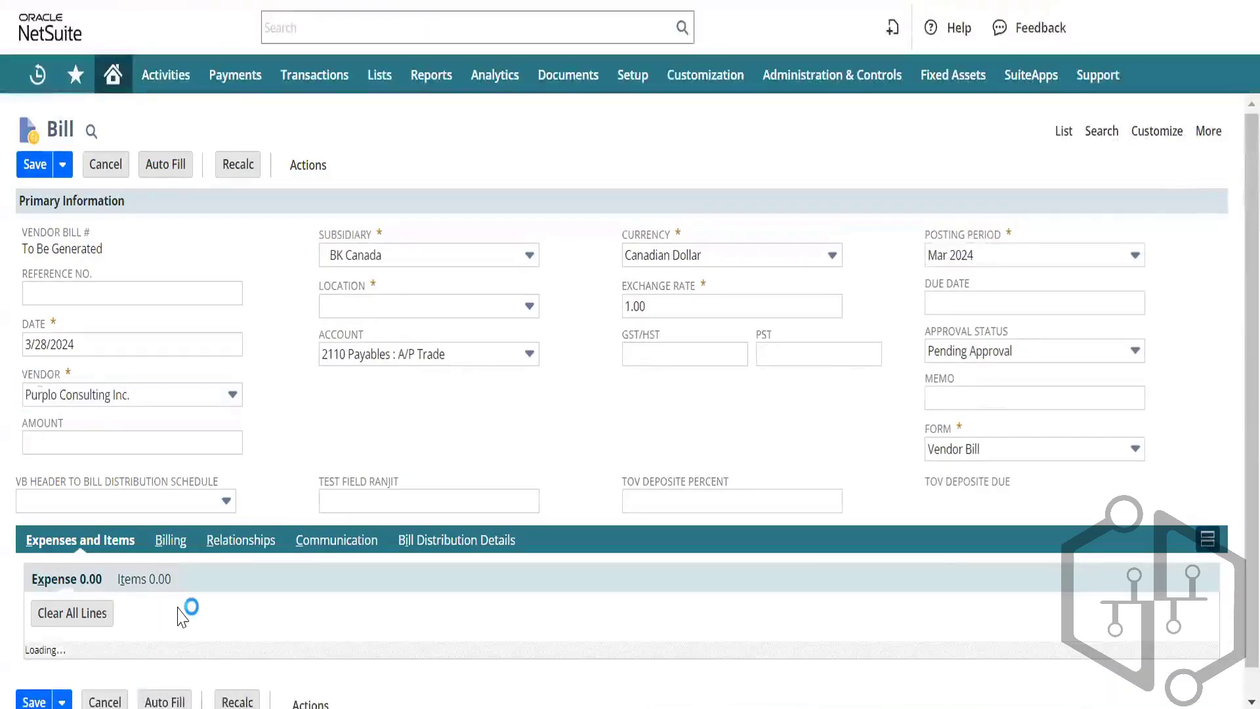
scroll(195, 617, "down", 2)
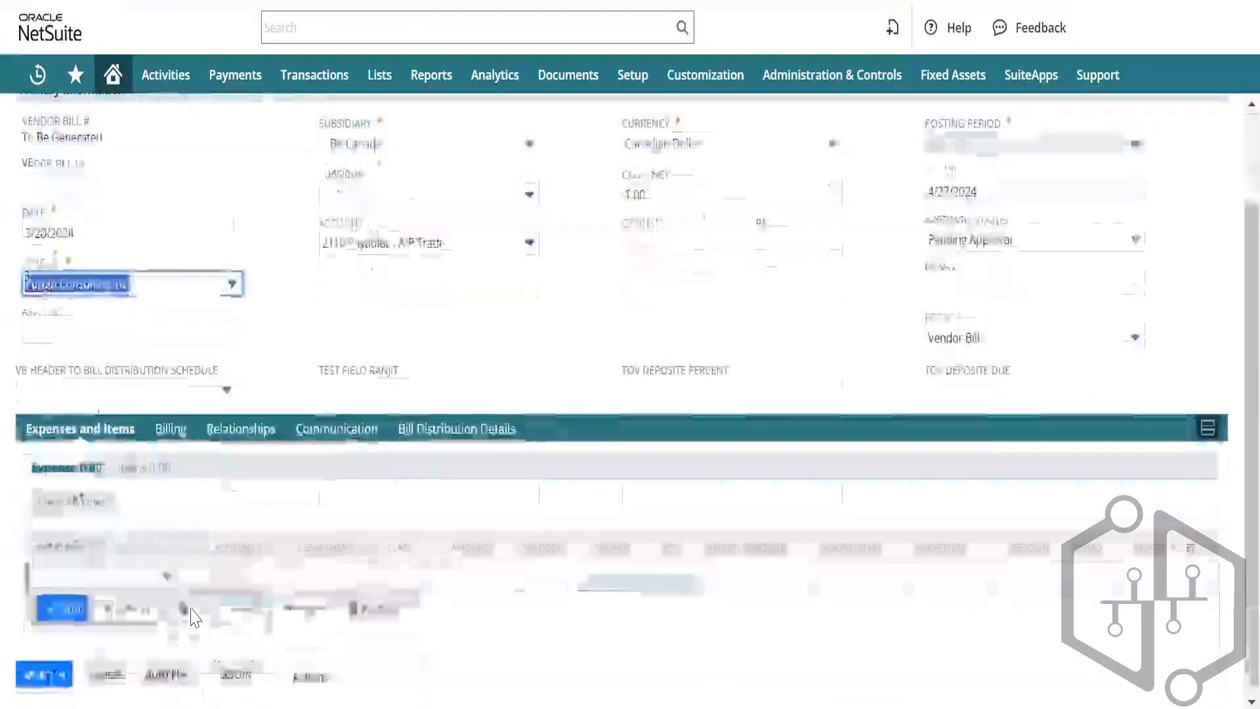
left_click(238, 577)
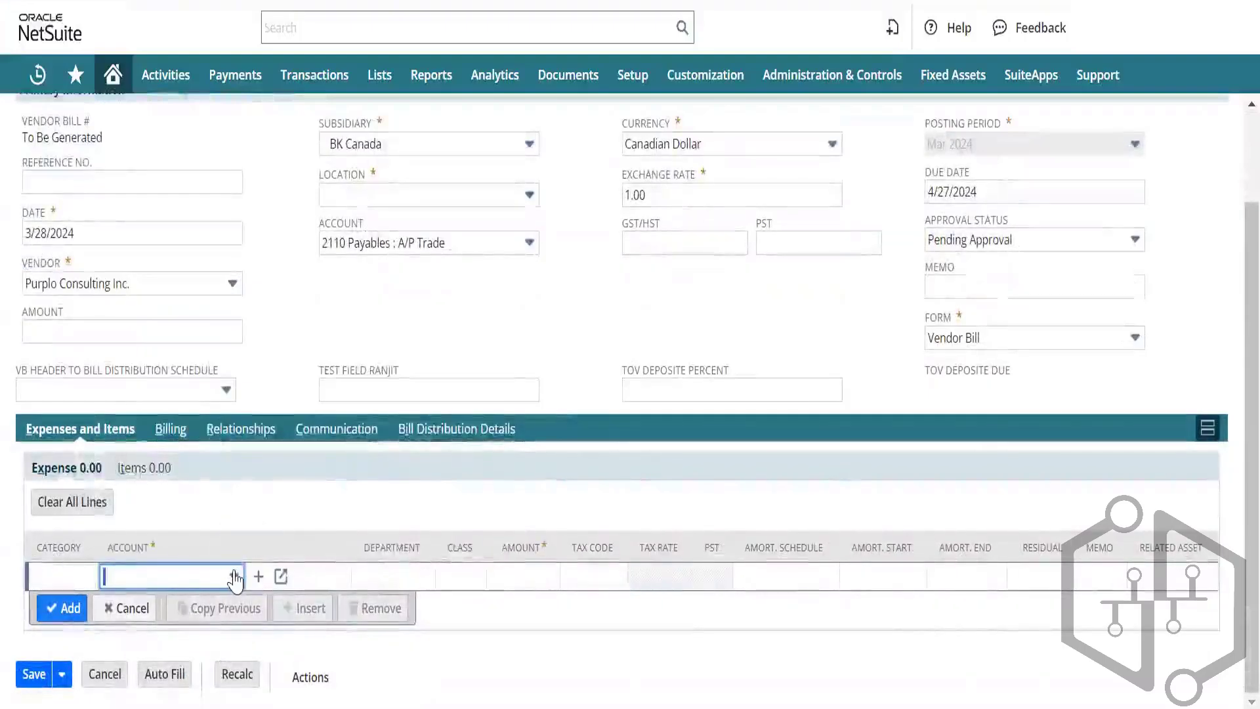
left_click(235, 576)
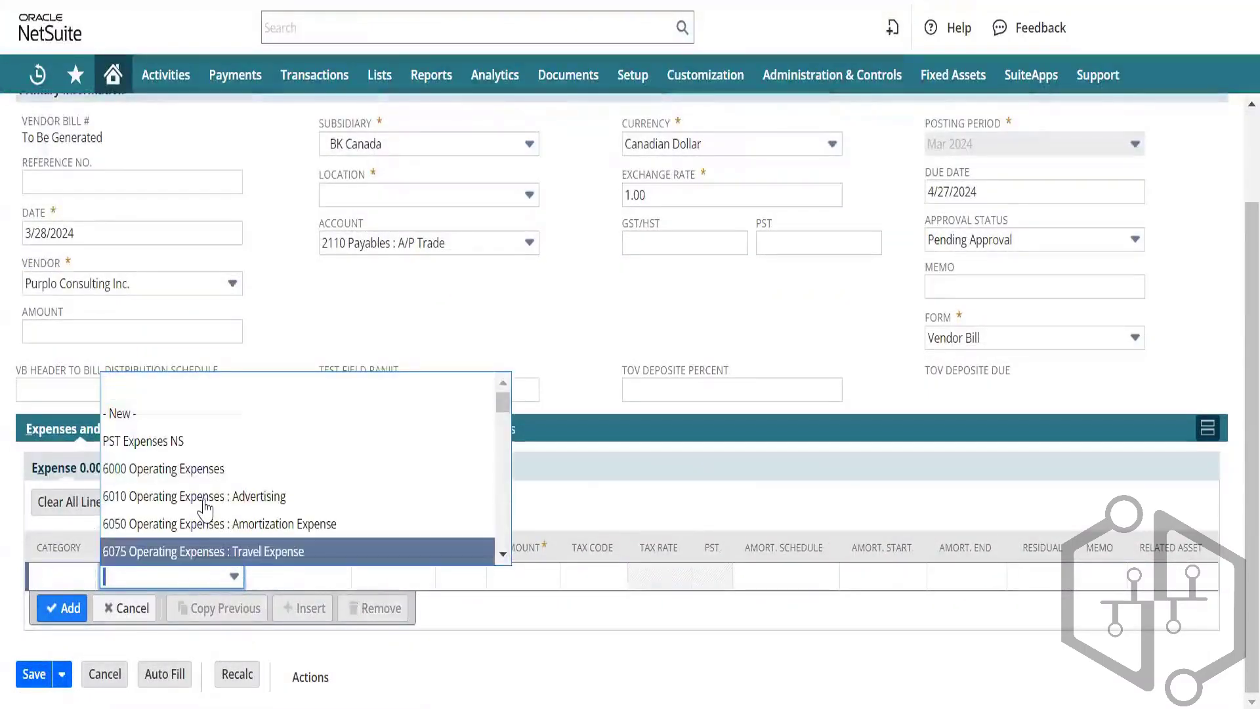
scroll(206, 507, "down", 15)
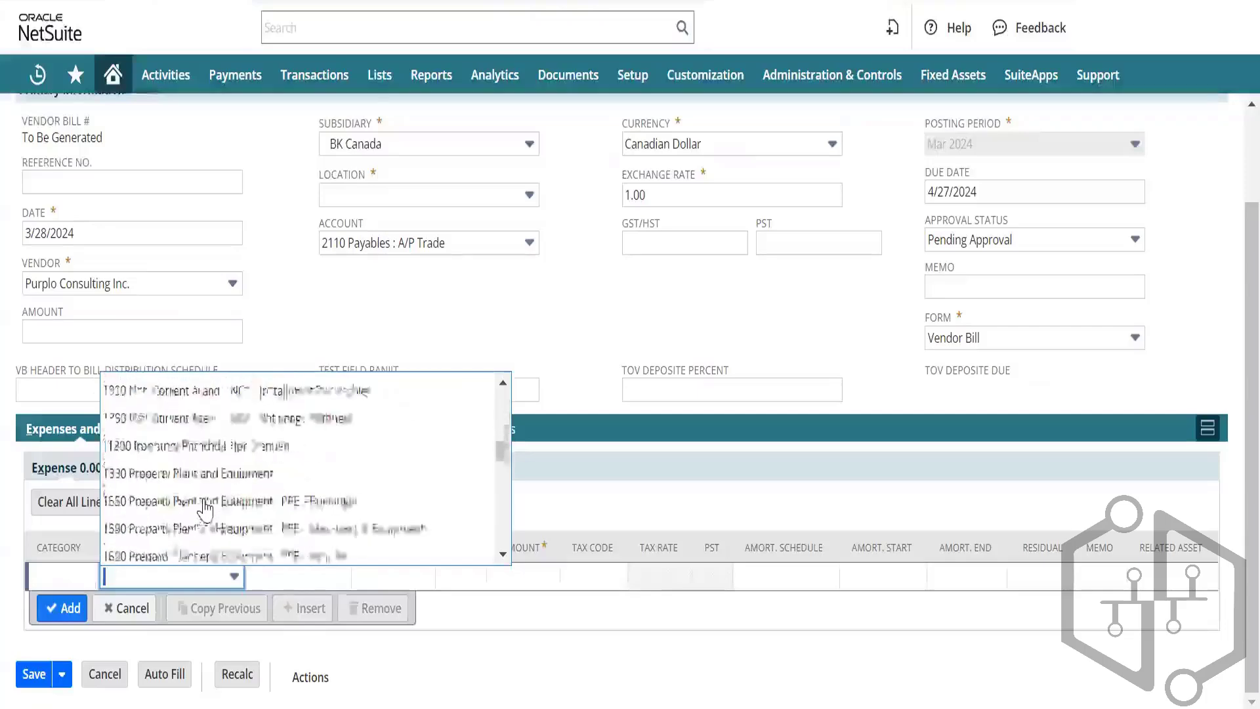
scroll(206, 507, "down", 10)
scroll(205, 507, "up", 4)
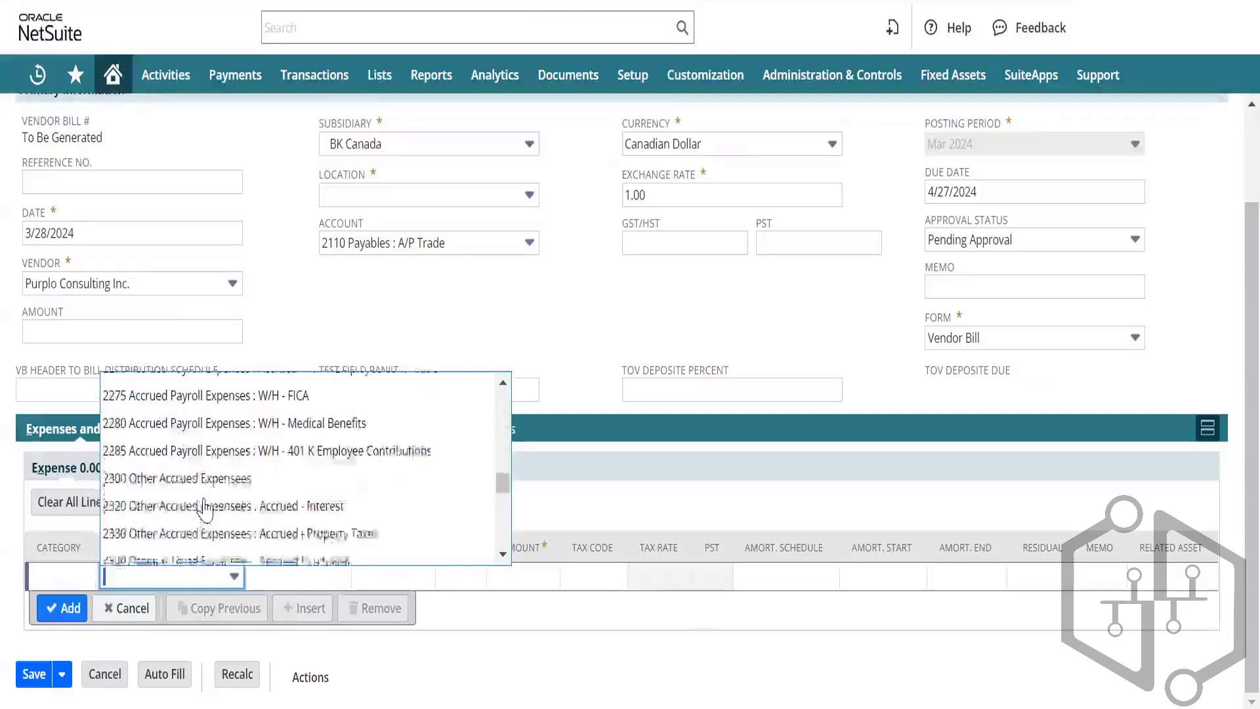
scroll(206, 507, "up", 2)
scroll(205, 507, "down", 10)
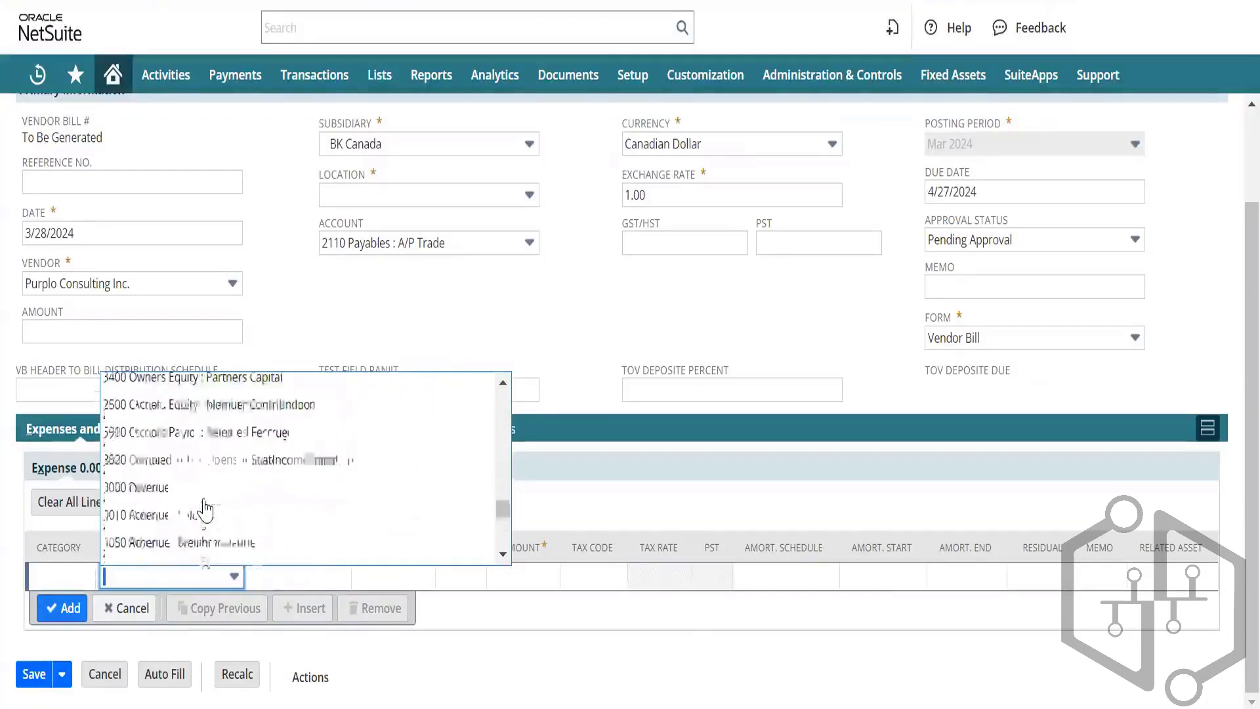
left_click(195, 592)
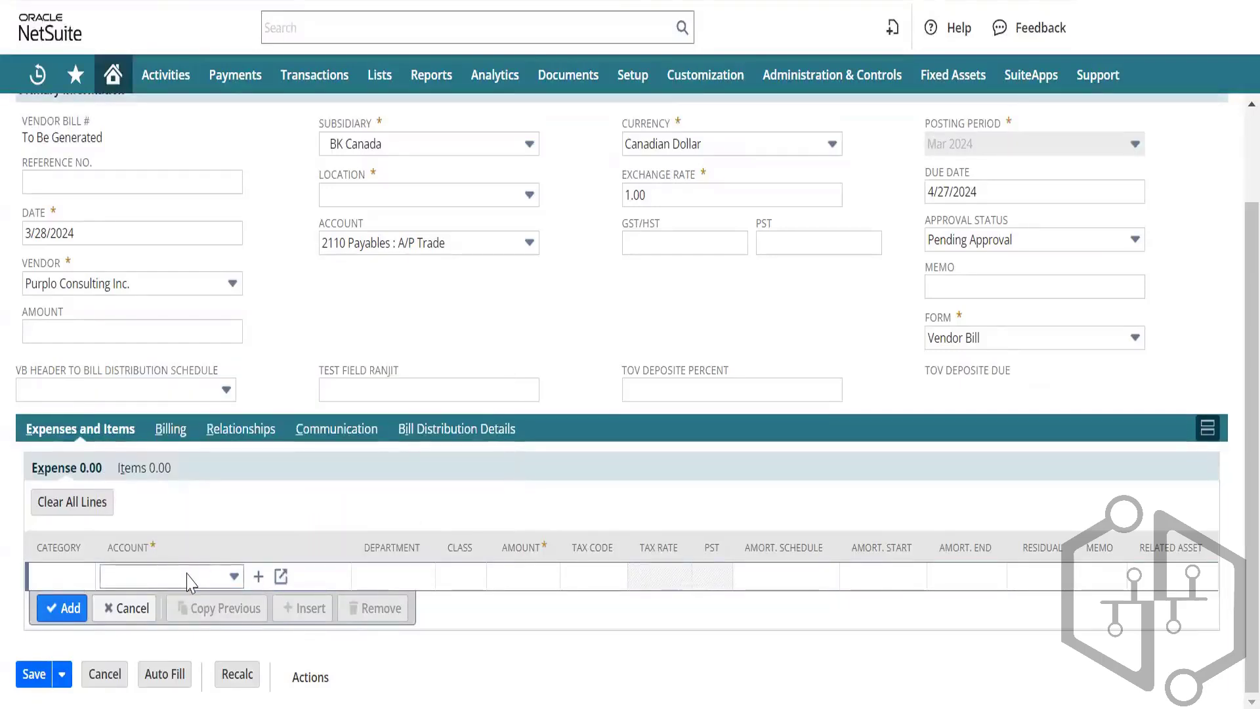
left_click(200, 582)
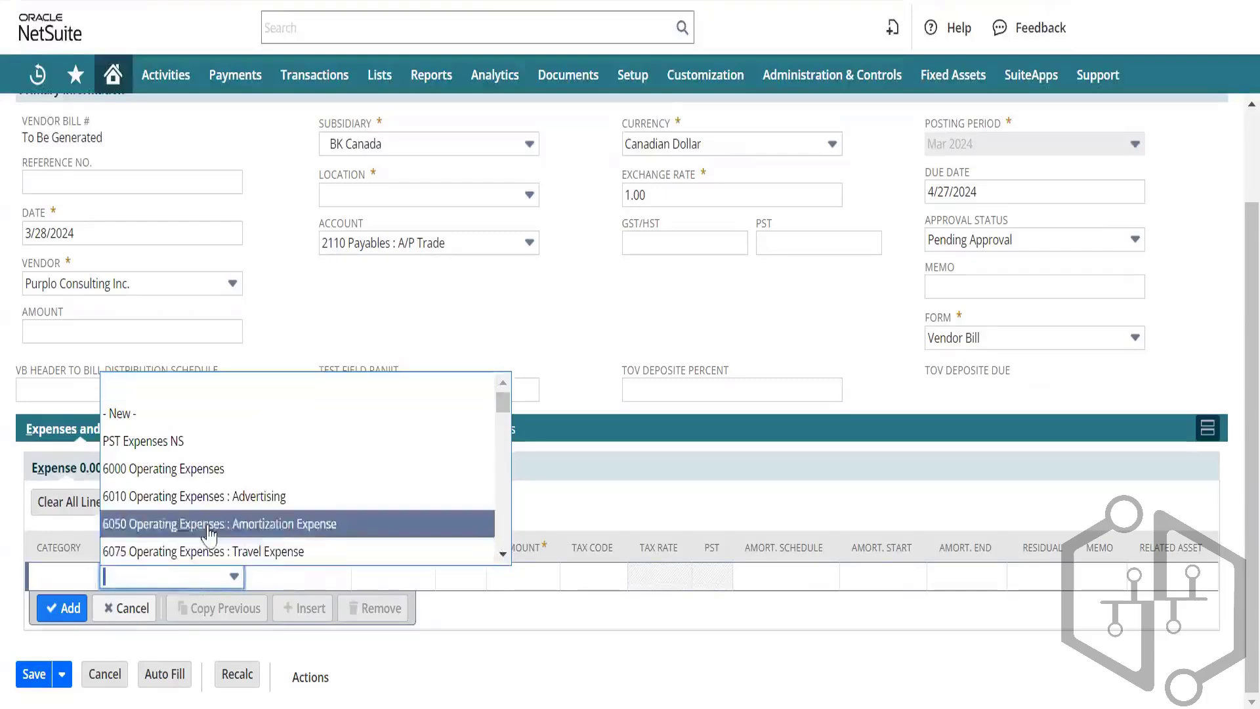
scroll(208, 535, "down", 5)
scroll(209, 535, "down", 1)
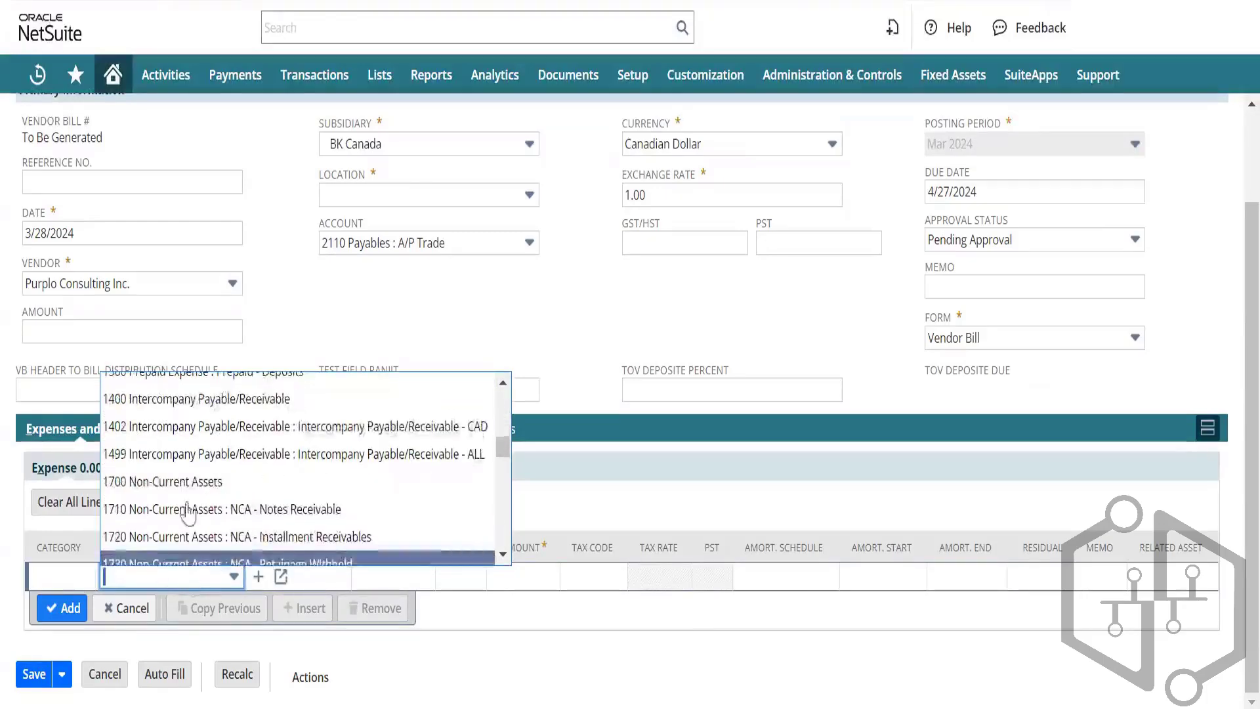
scroll(190, 505, "down", 10)
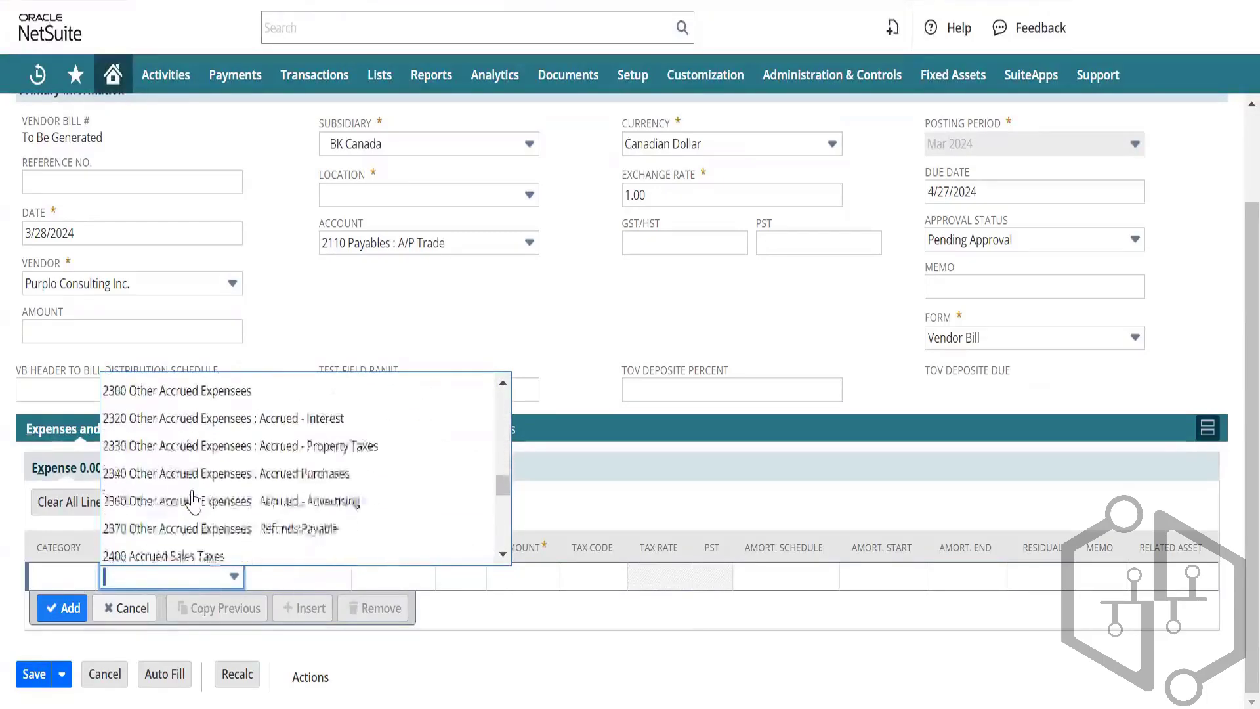
scroll(192, 502, "down", 1)
scroll(193, 502, "up", 1)
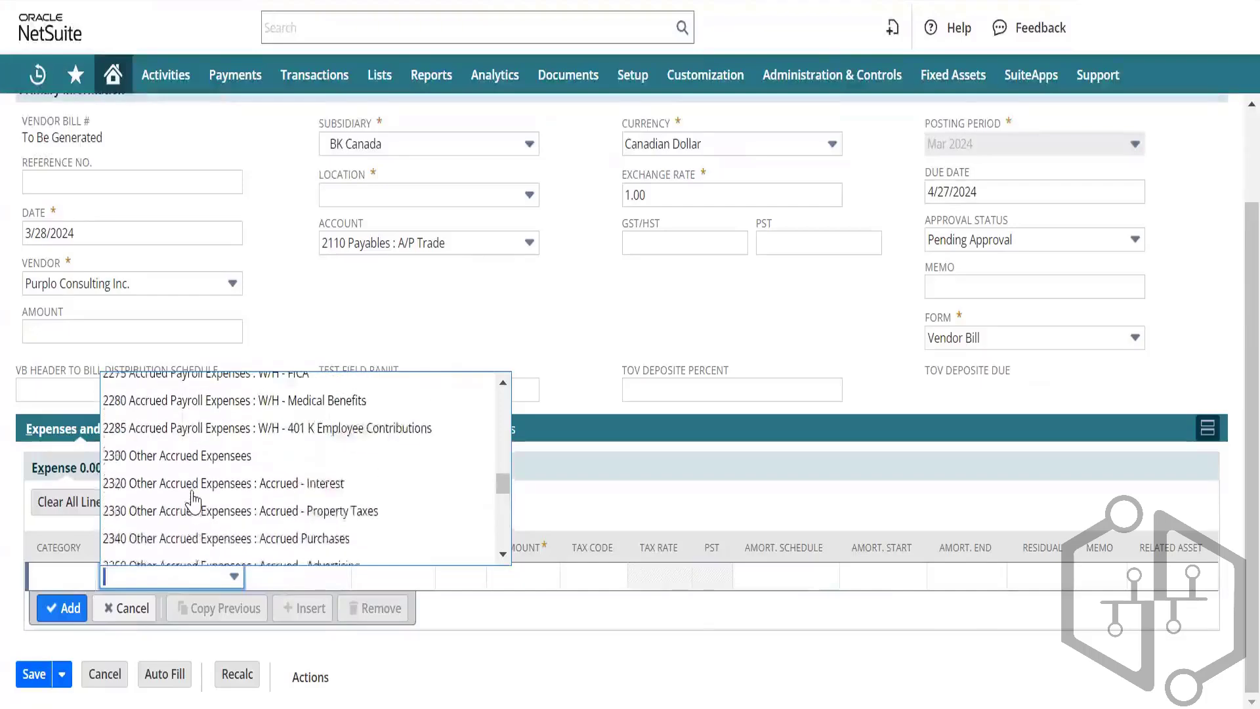
scroll(192, 502, "down", 5)
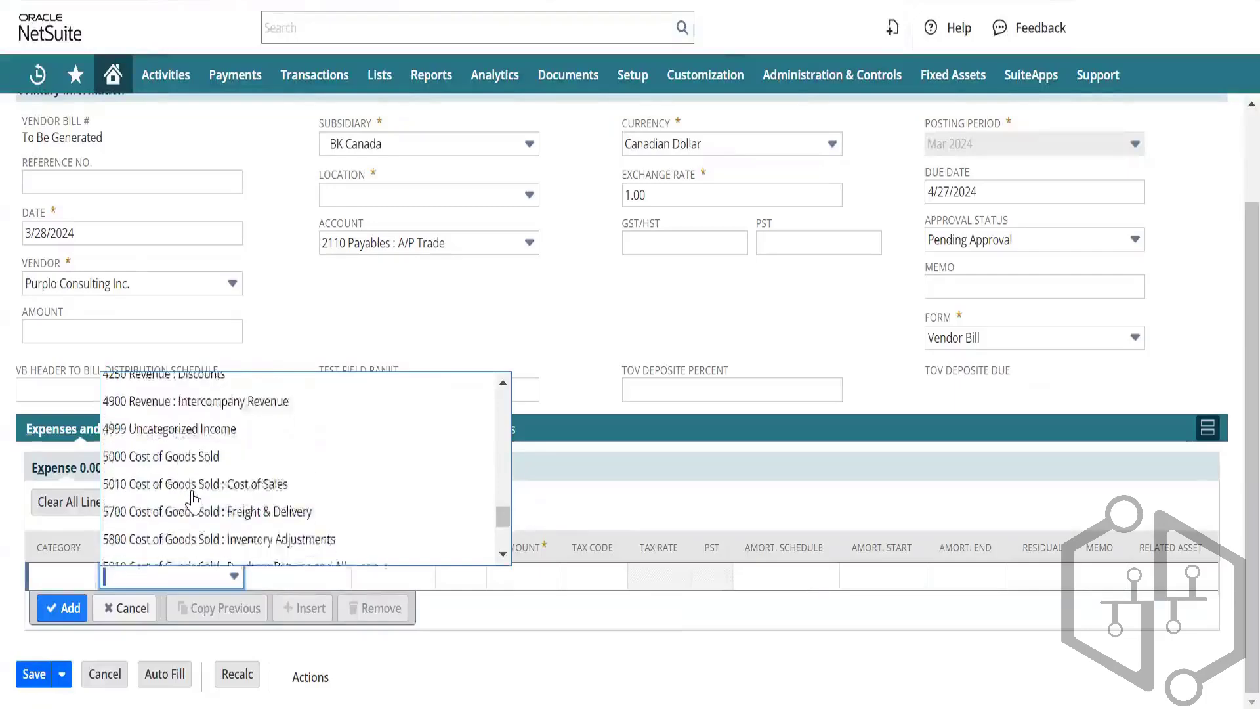
scroll(192, 502, "down", 1)
scroll(193, 502, "up", 7)
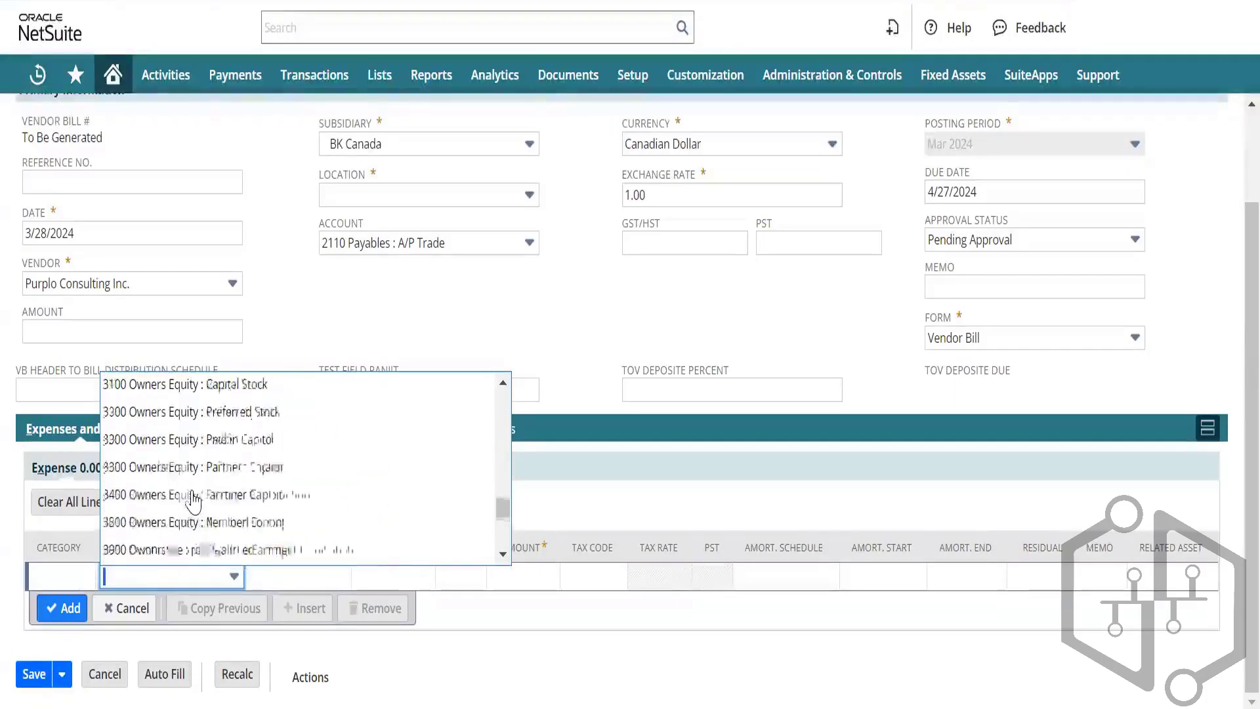
scroll(192, 502, "up", 8)
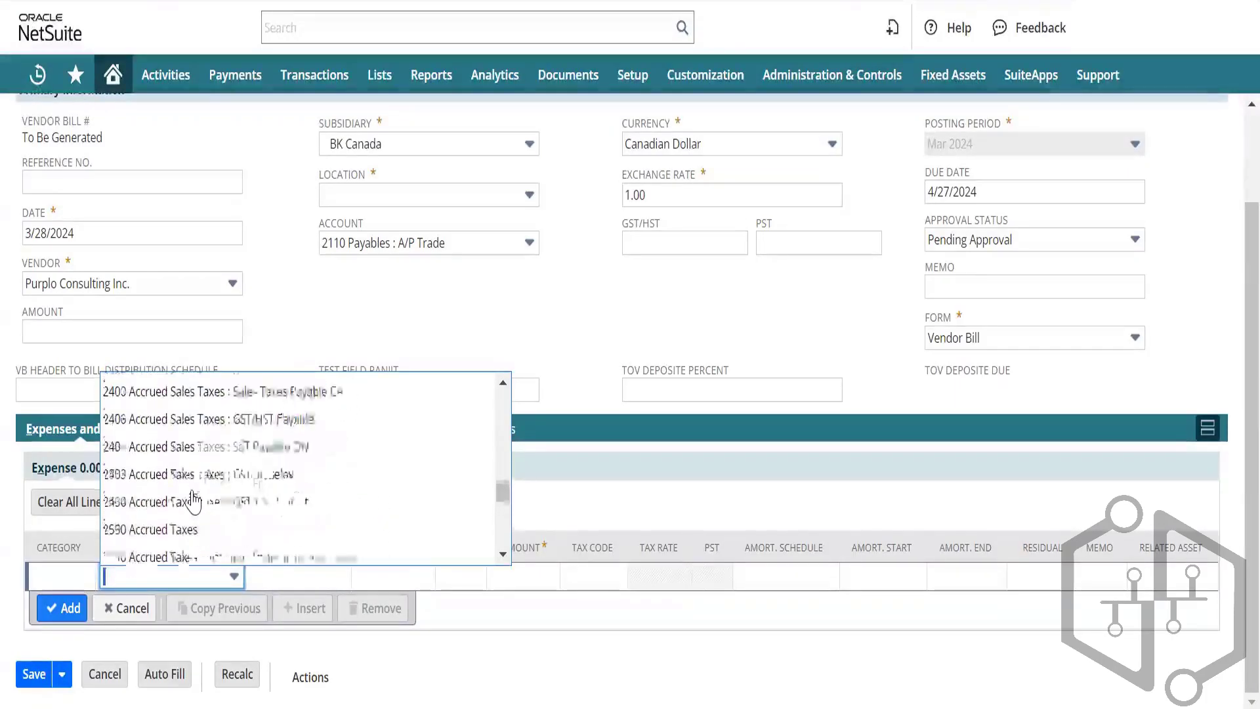
scroll(192, 502, "up", 6)
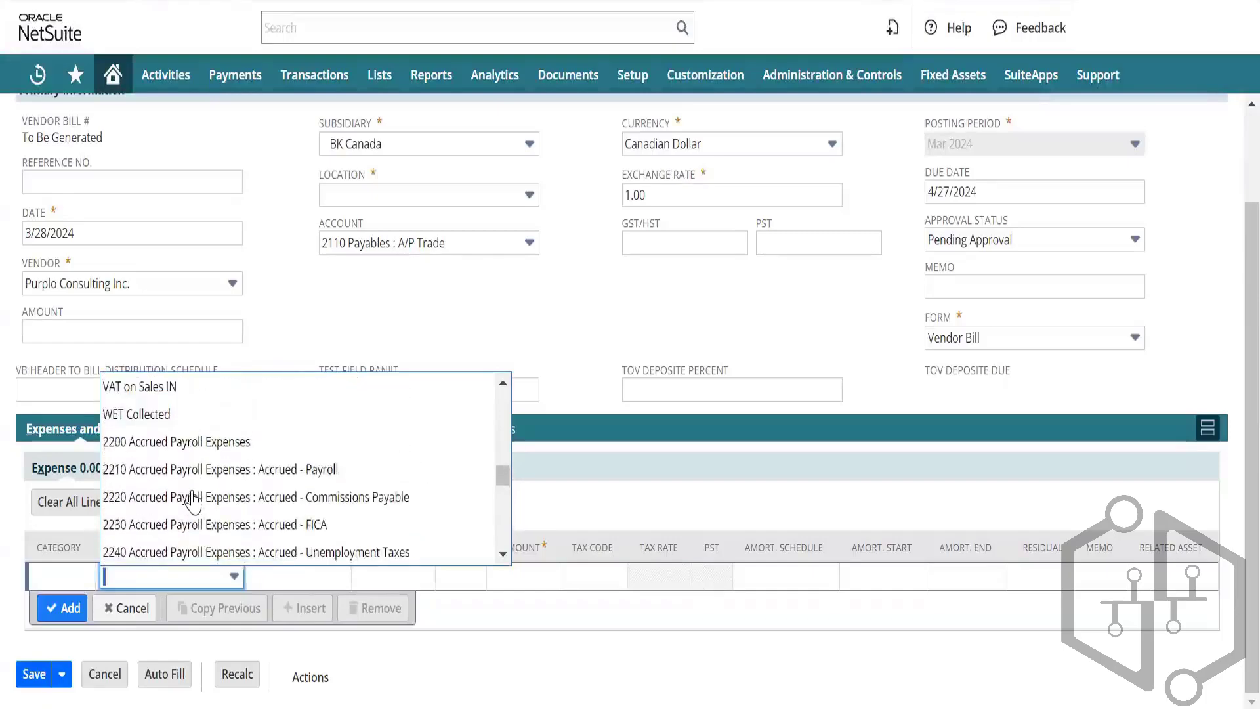
scroll(193, 502, "up", 2)
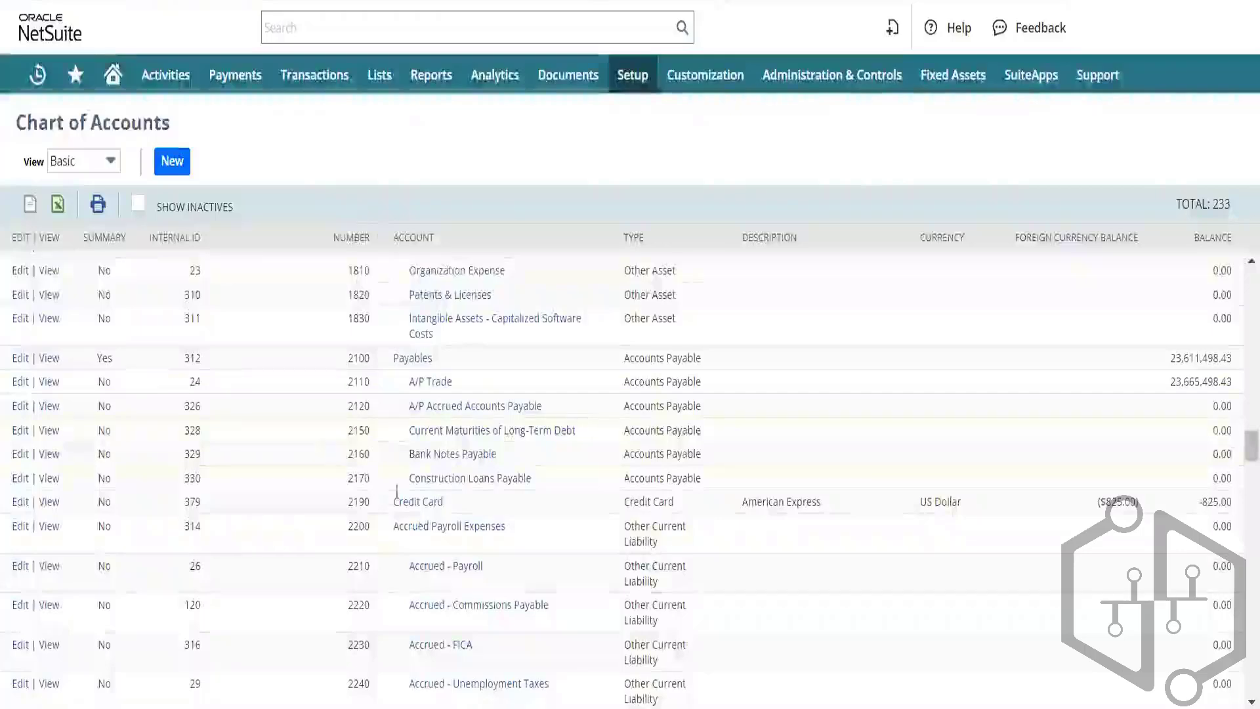
Step: Enter 2 in the expense line's Account field to pick 2200 Accrued Payroll Expenses
scroll(391, 582, "down", 5)
scroll(392, 582, "up", 2)
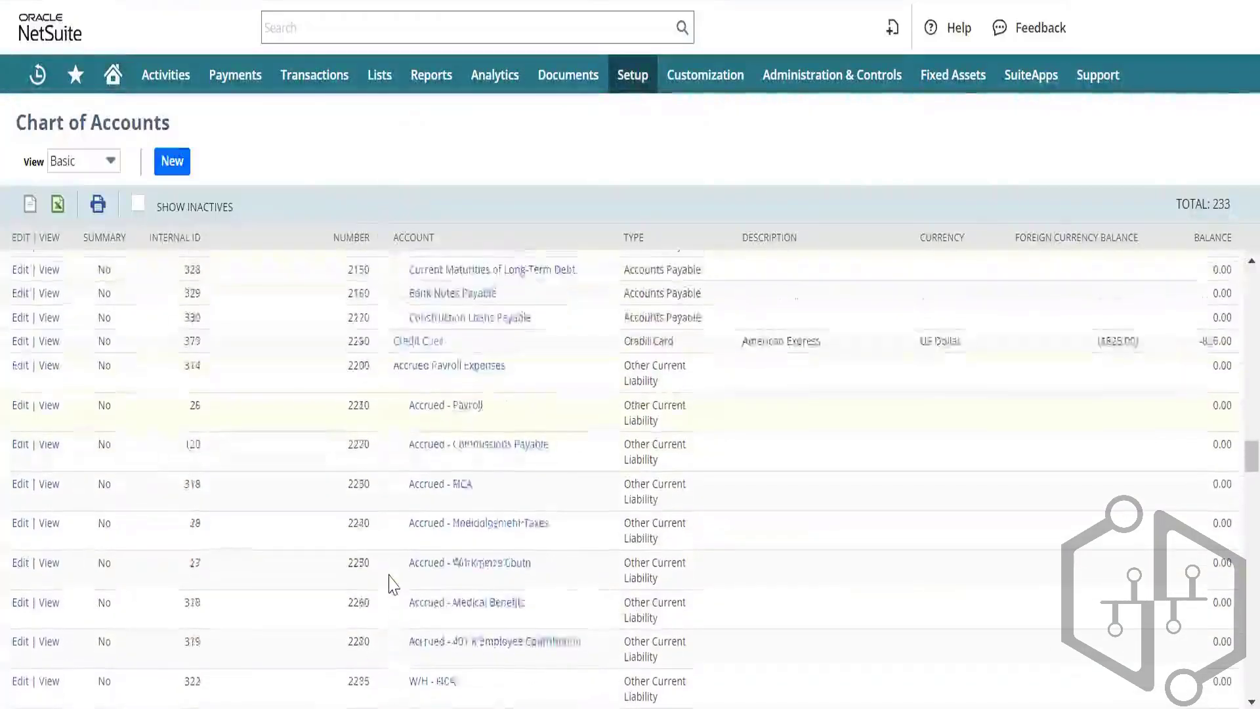
scroll(392, 584, "up", 1)
scroll(391, 584, "down", 1)
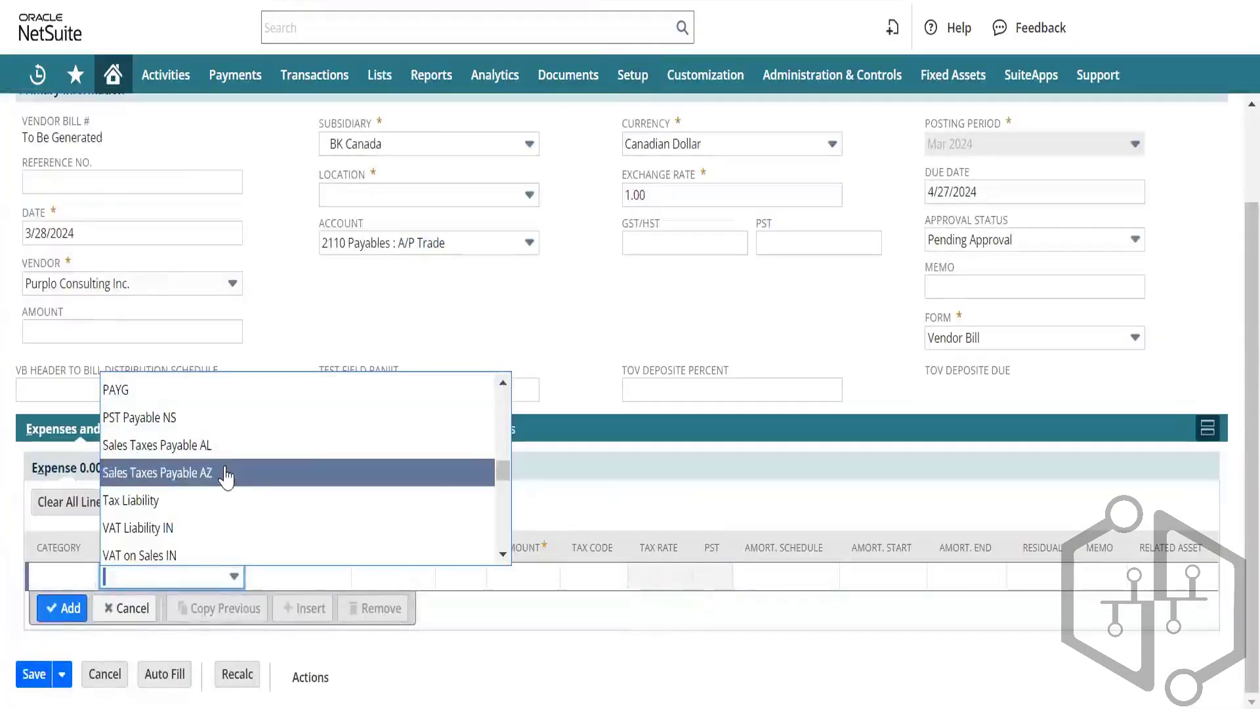
type("2")
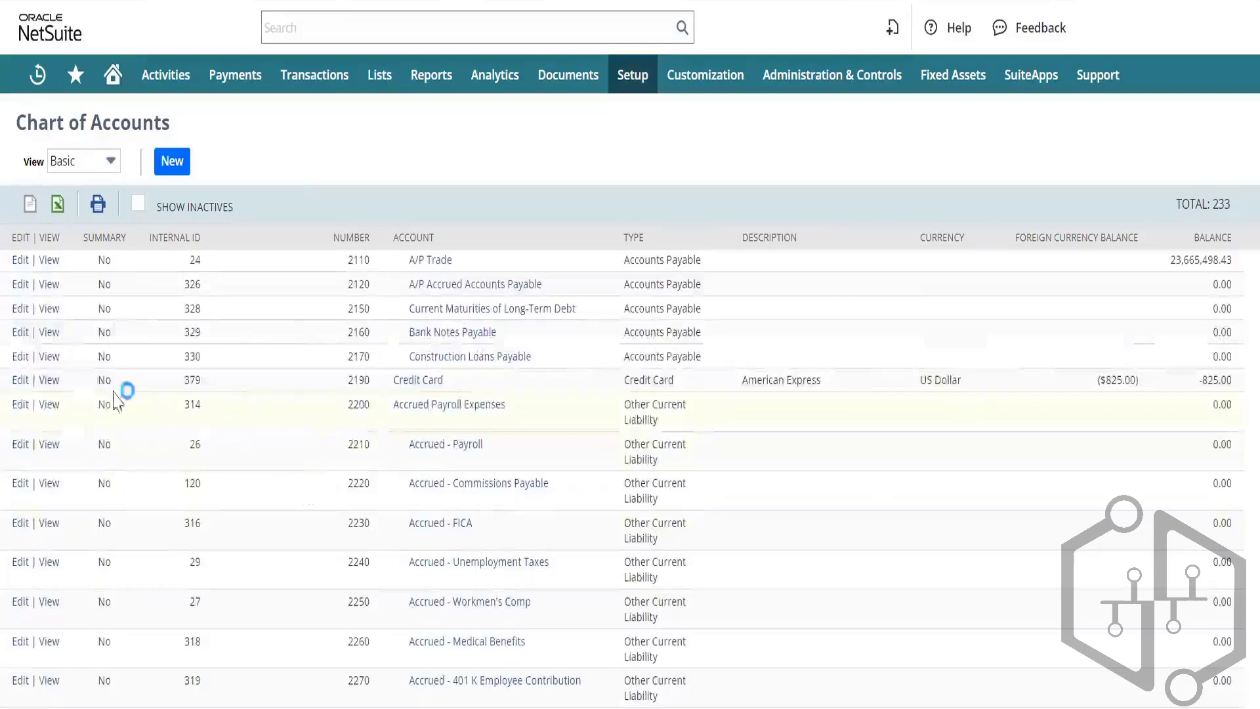
Step: Edit 2200 Accrued Payroll Expenses, ticking Summary and keeping Inactive checked after the alert
left_click(20, 407)
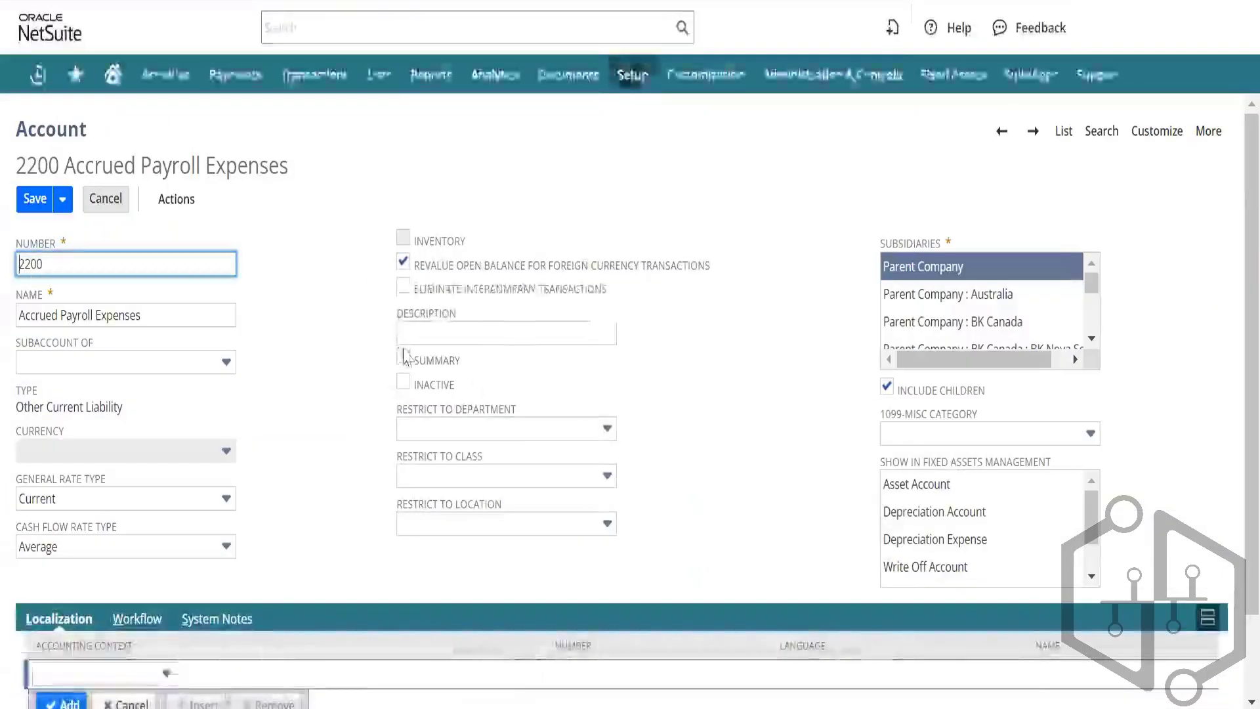
left_click(403, 357)
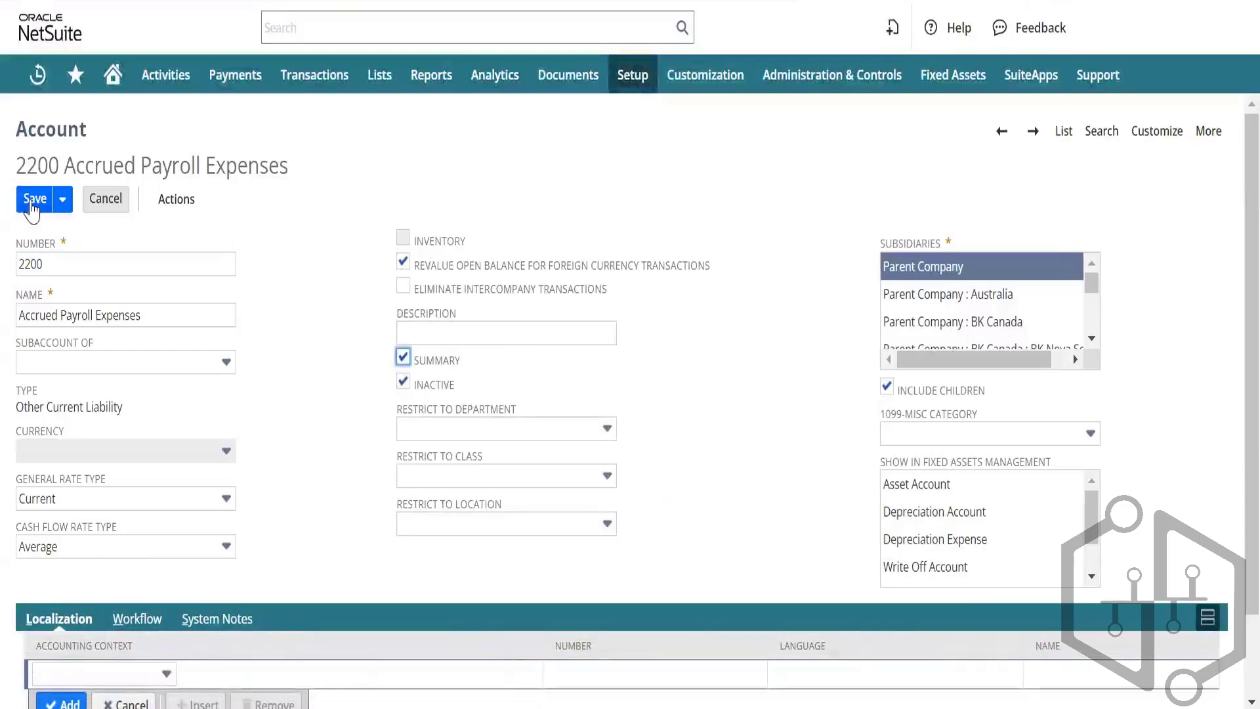
left_click(403, 383)
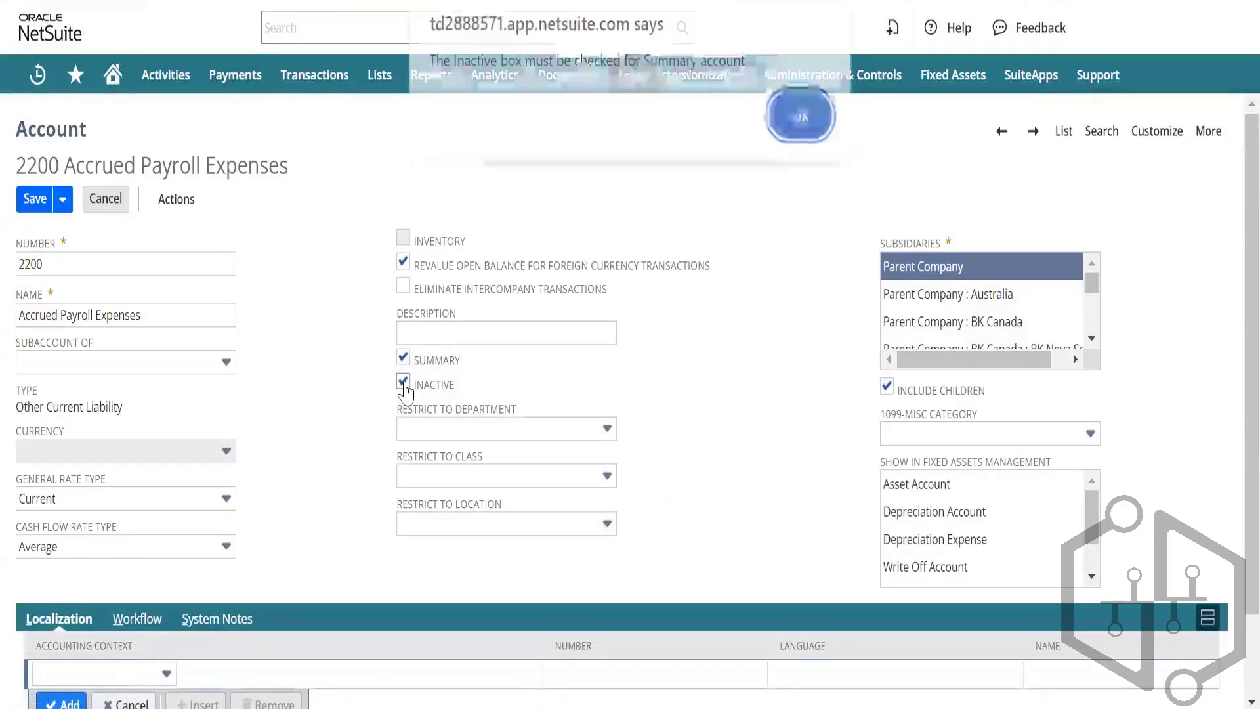
left_click(799, 125)
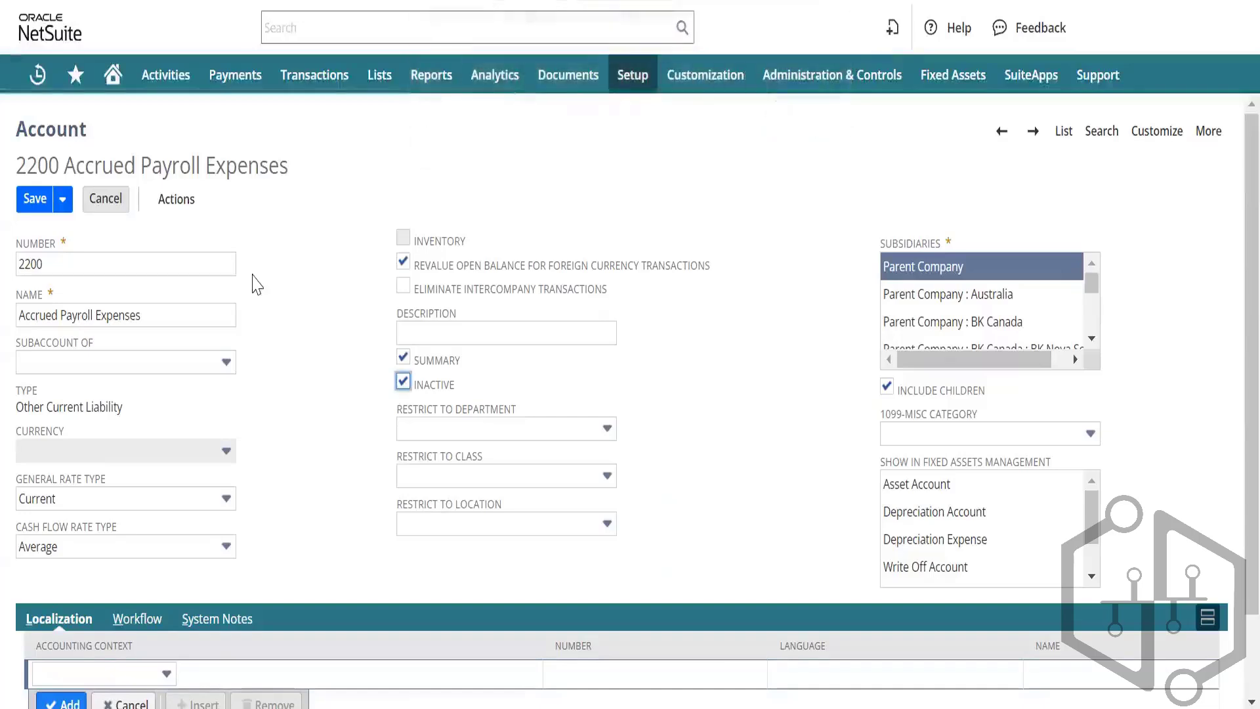
left_click(402, 386)
Step: Save 2200 as a summary, inactive account, then reload the vendor bill
left_click(30, 202)
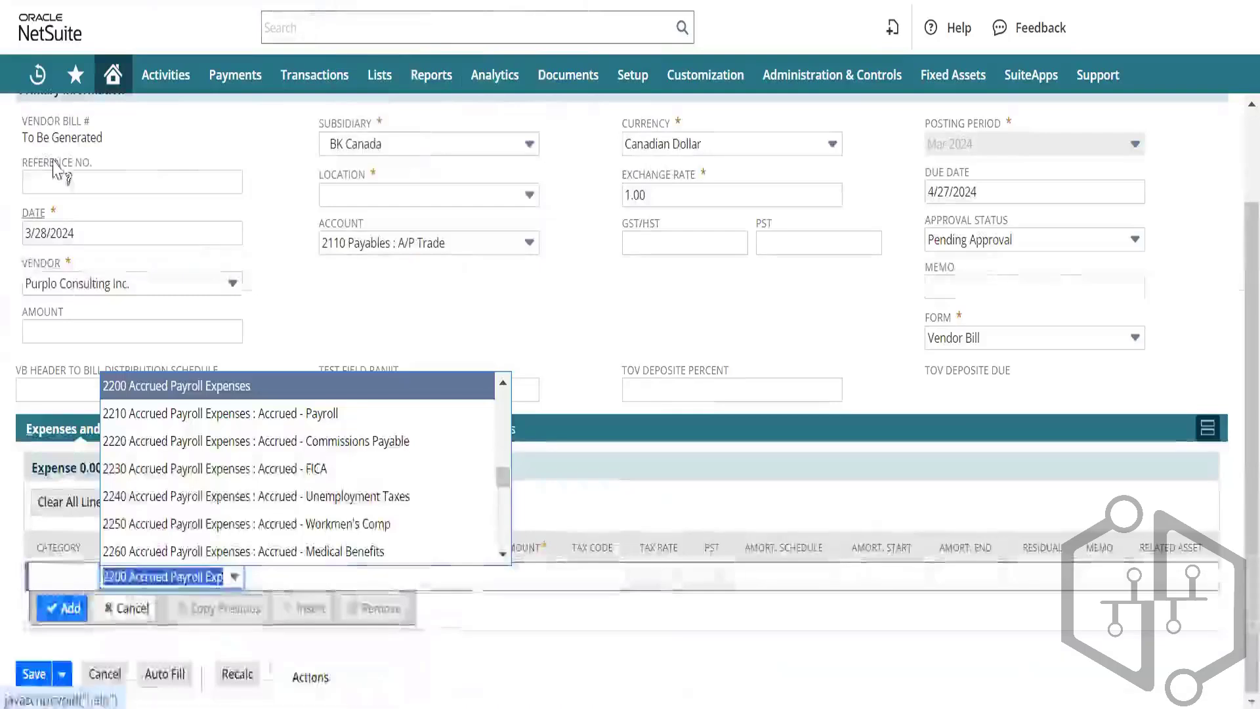
key("F5")
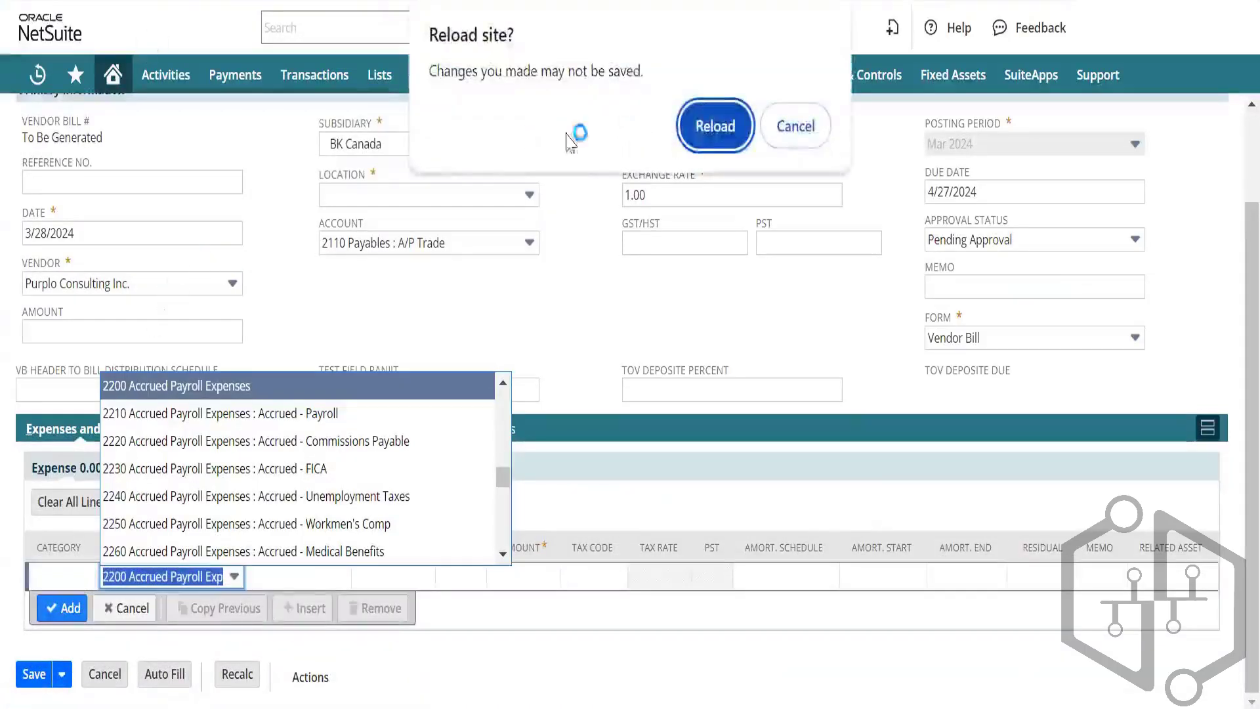
left_click(699, 134)
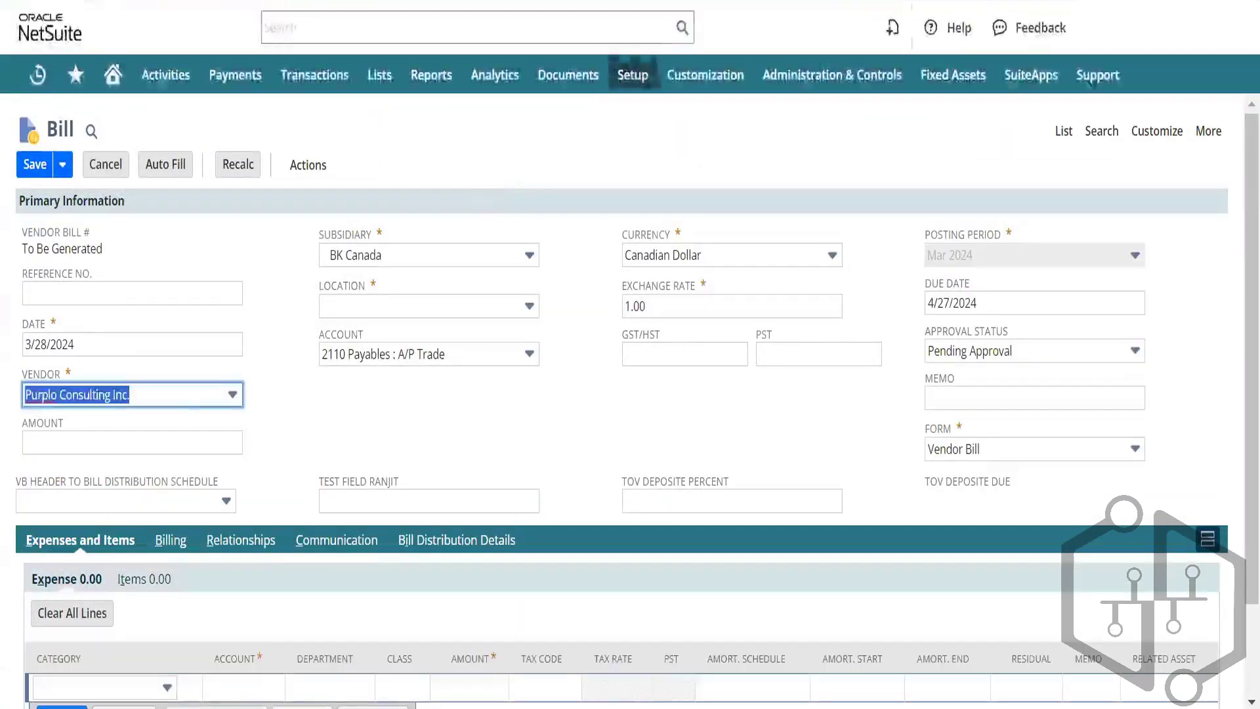
Step: Recheck the expense line's account list to confirm 2200 is gone, closing it unchanged
scroll(247, 468, "down", 2)
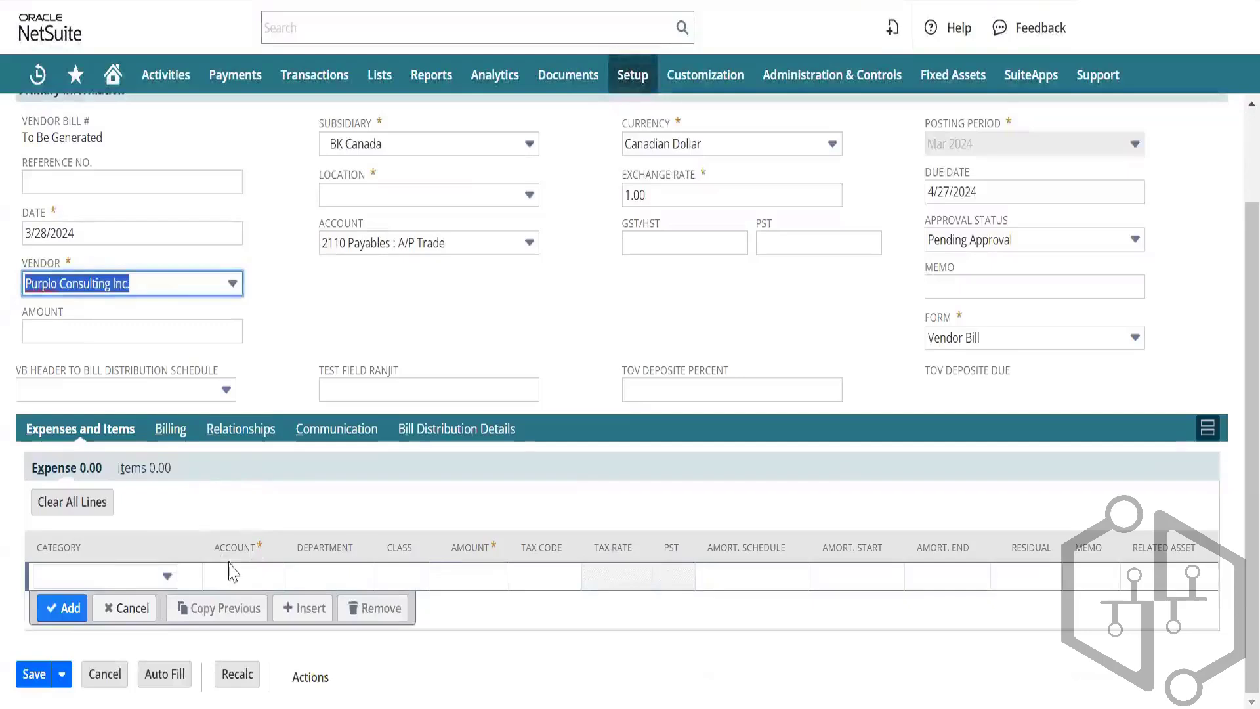
left_click(235, 574)
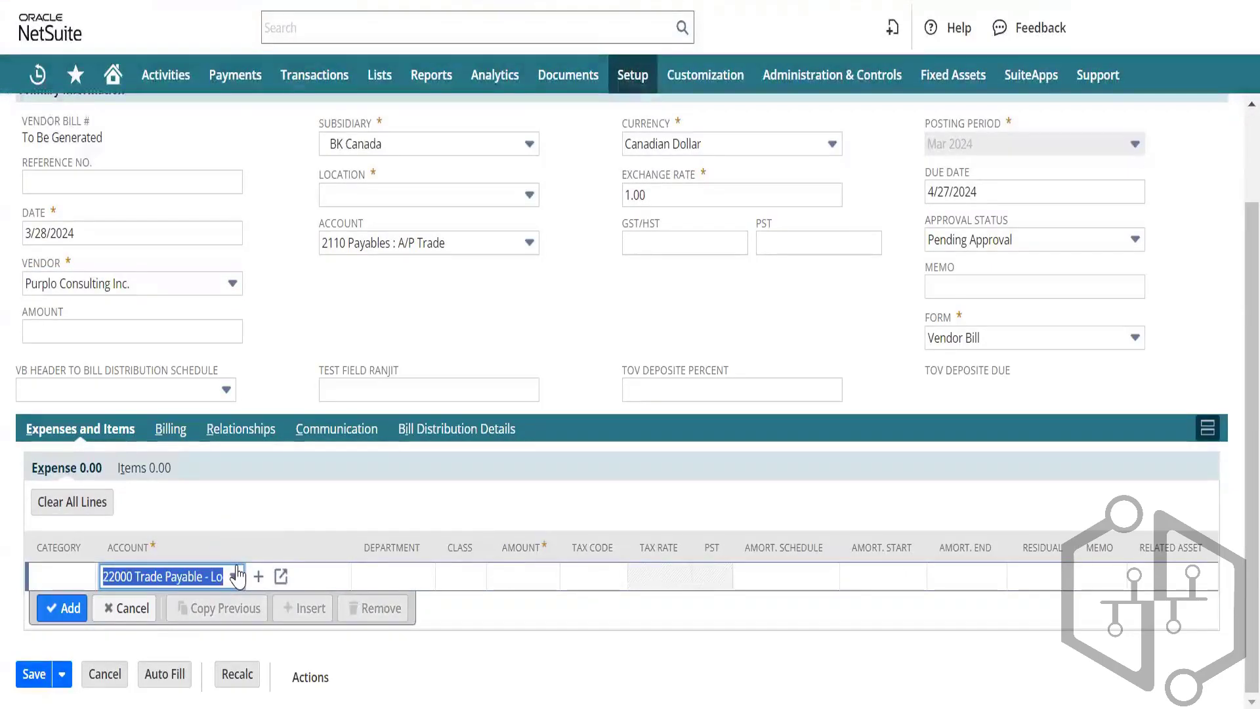
left_click(238, 577)
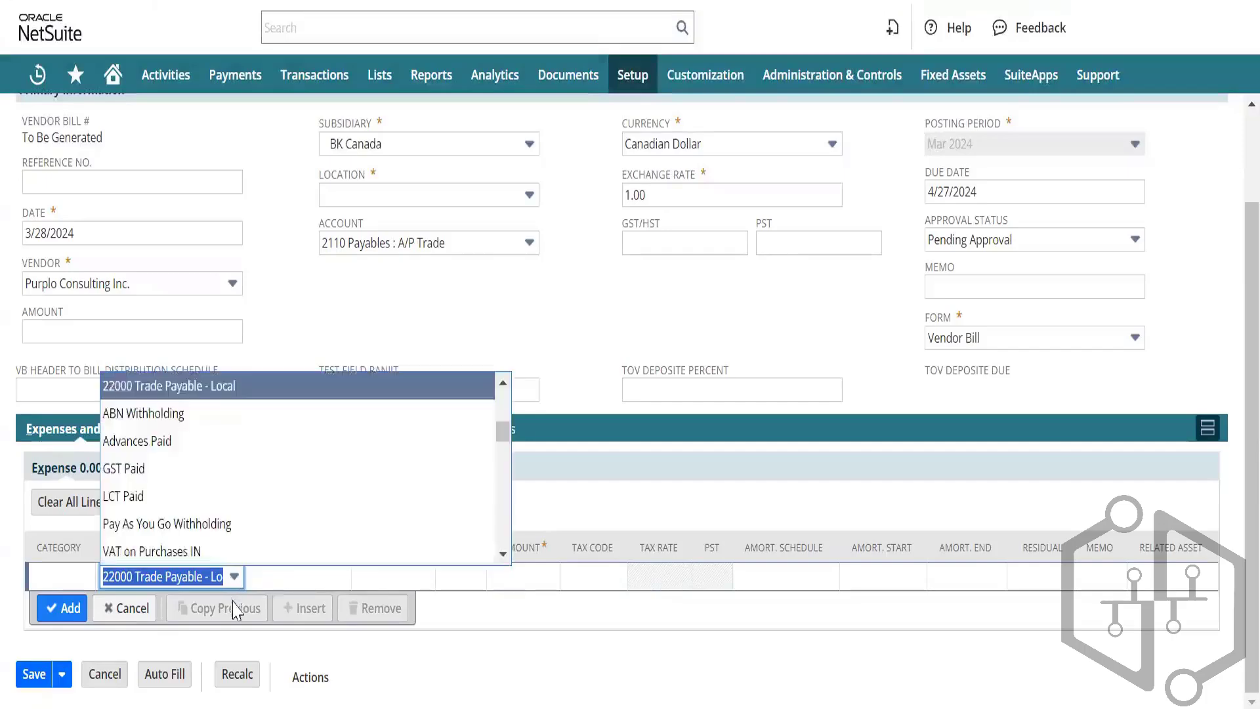
scroll(210, 485, "down", 1)
scroll(210, 486, "down", 12)
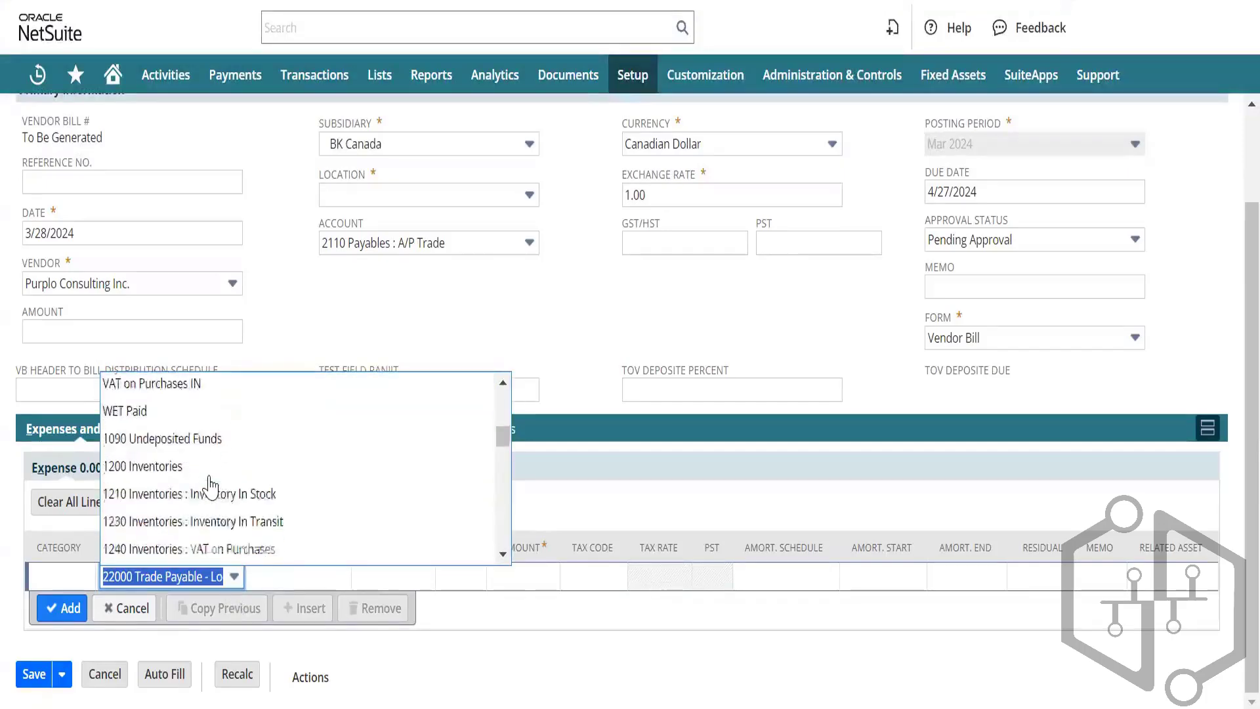
scroll(210, 486, "down", 12)
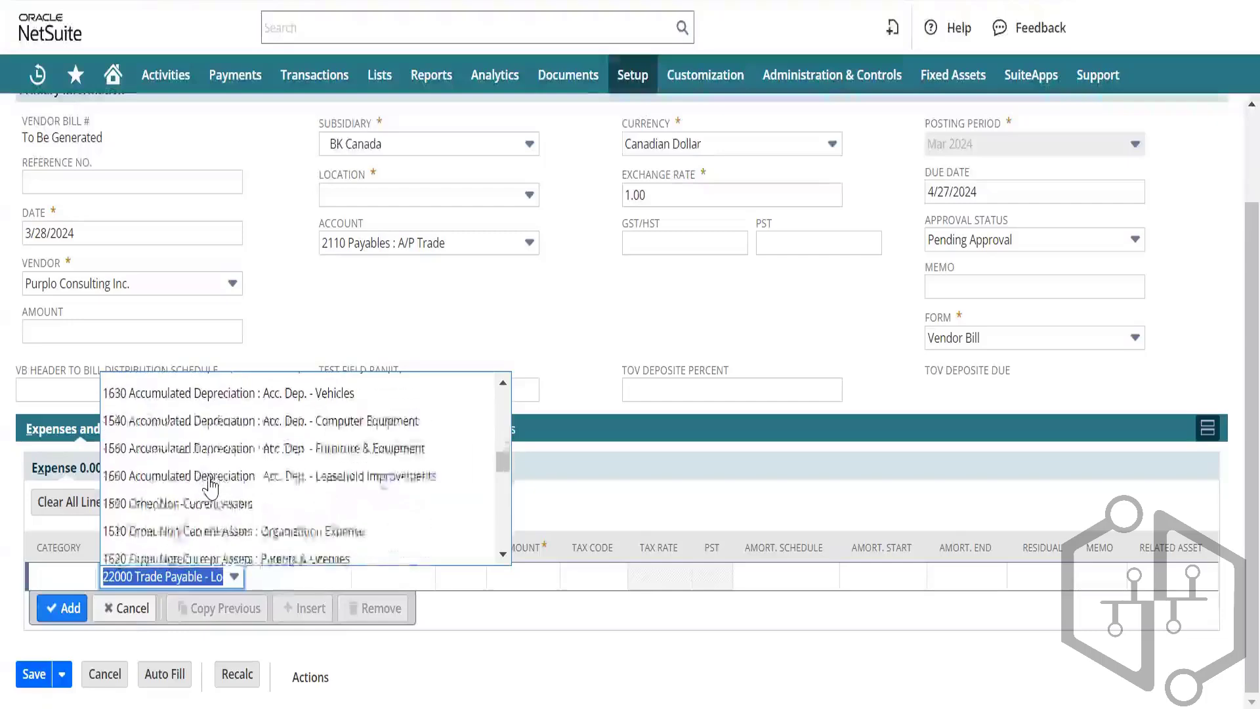
scroll(210, 486, "up", 2)
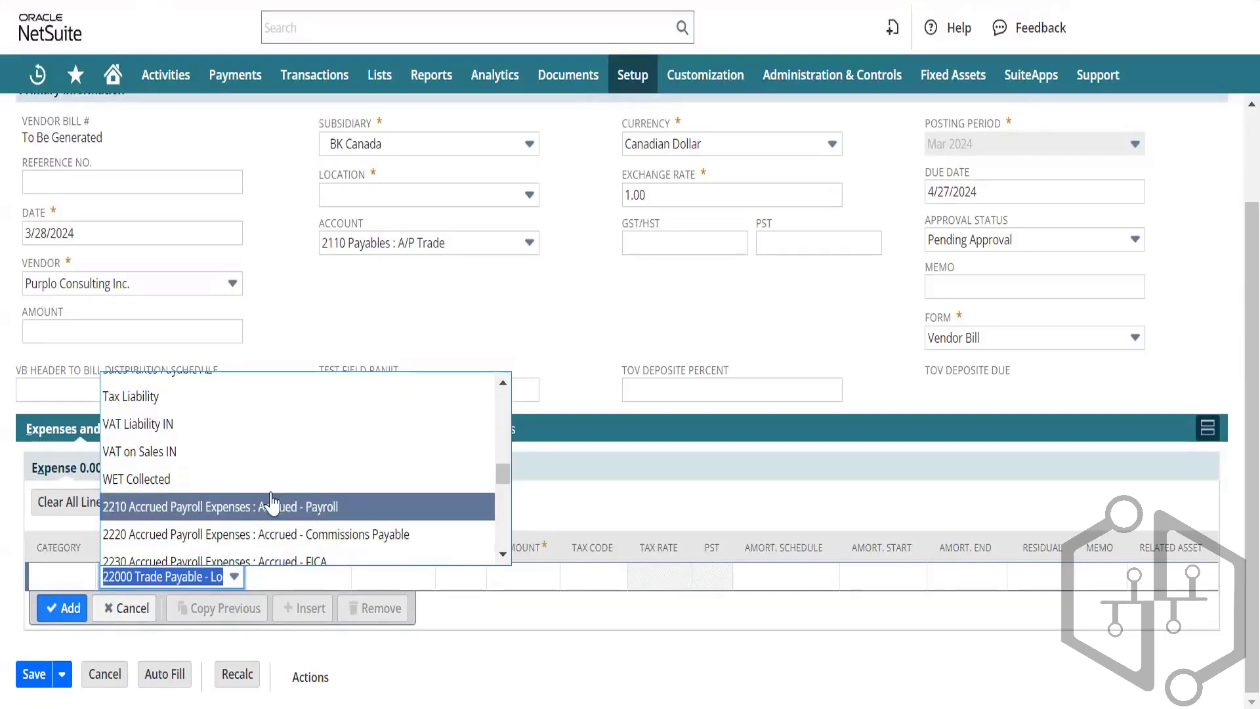
key("Escape")
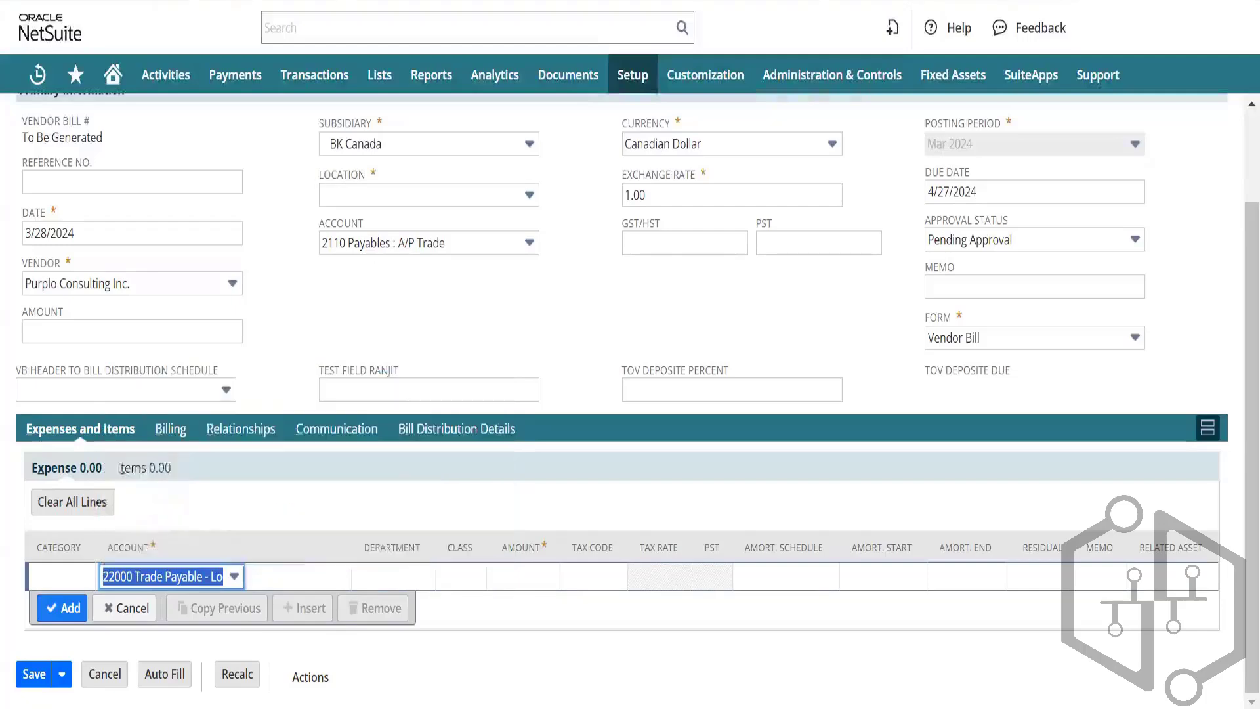